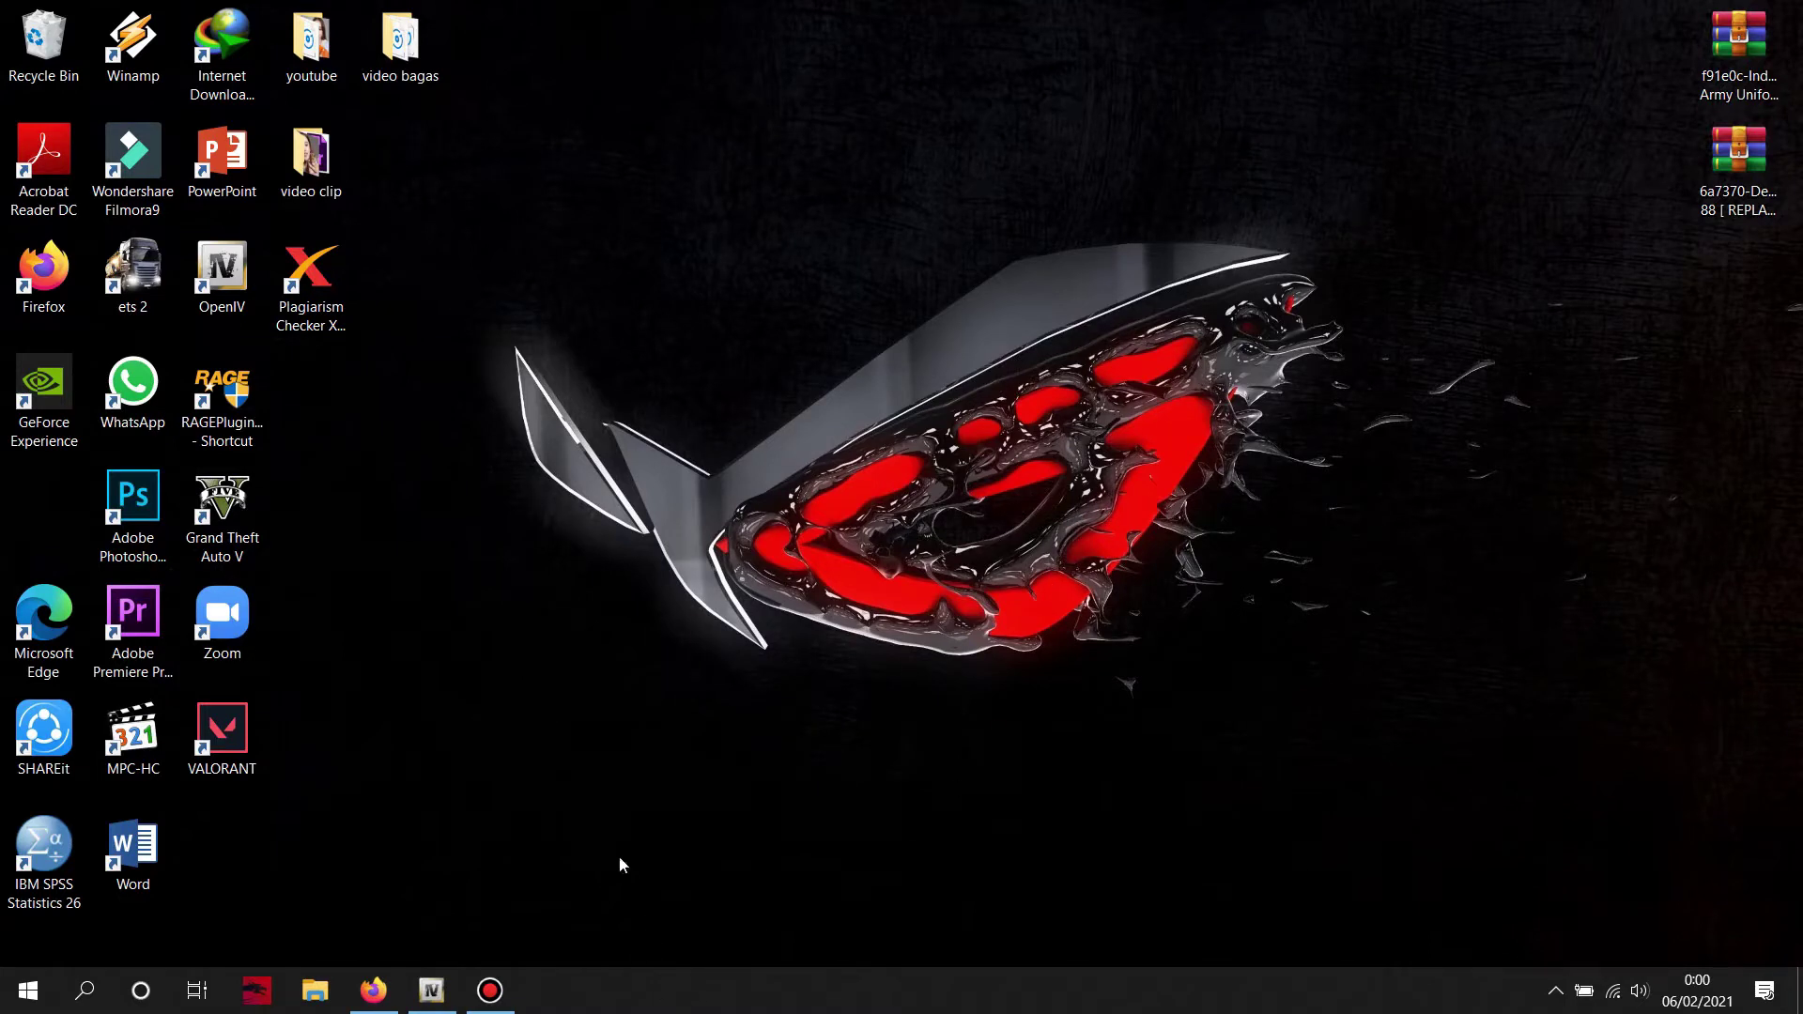
# Switch to Firefox and look over the OpenIV 4.0 download page on GTA5-Mods.
pyautogui.click(380, 998)
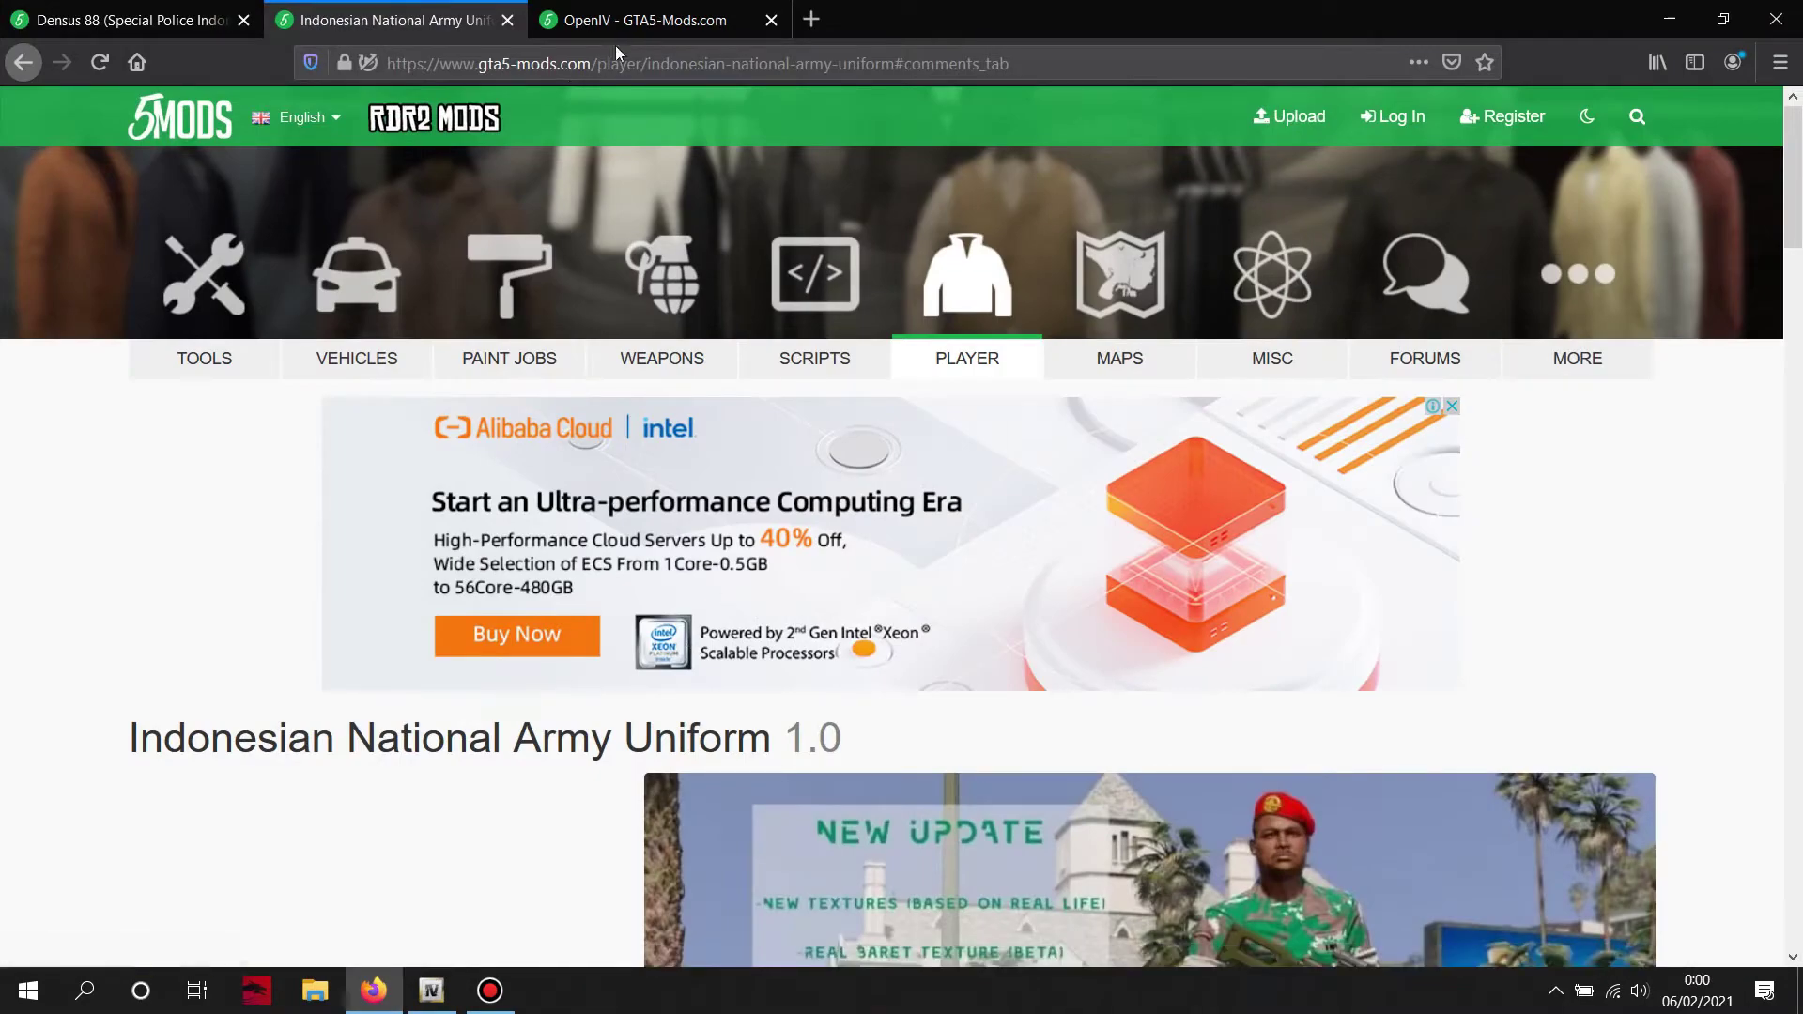
pyautogui.click(624, 26)
pyautogui.scroll(5, 564, 588)
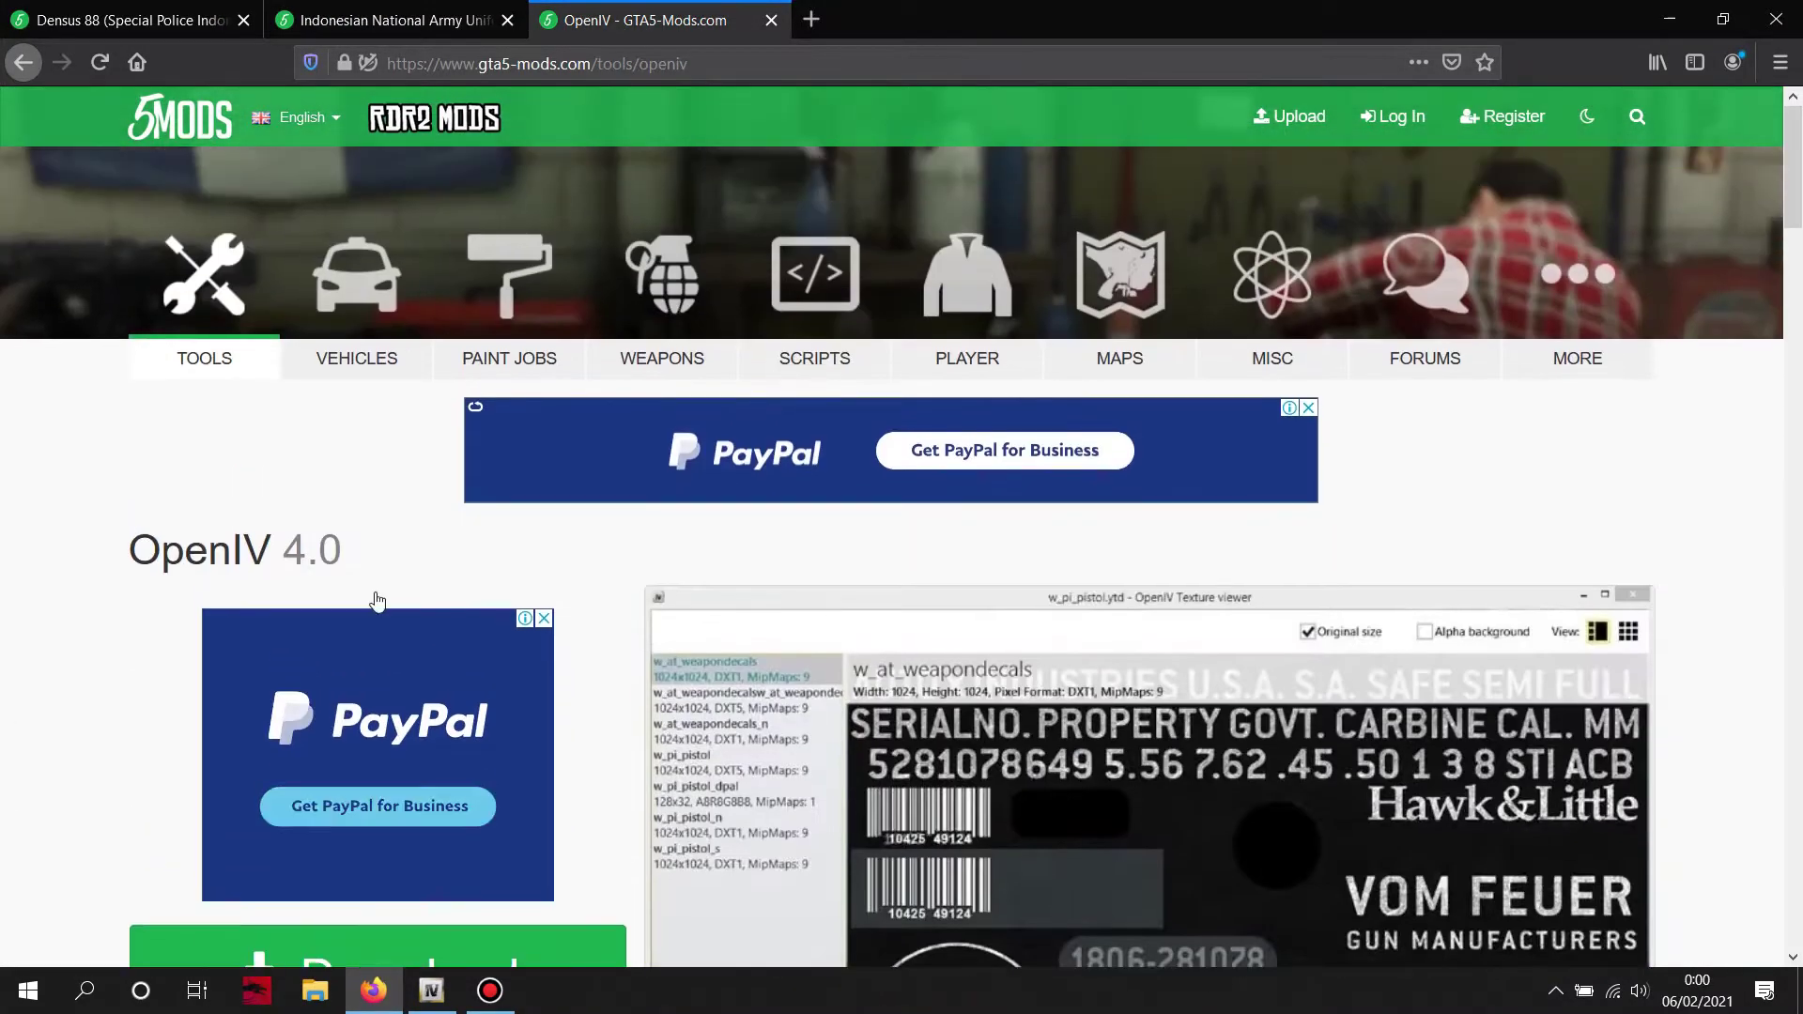
pyautogui.scroll(-3, 783, 666)
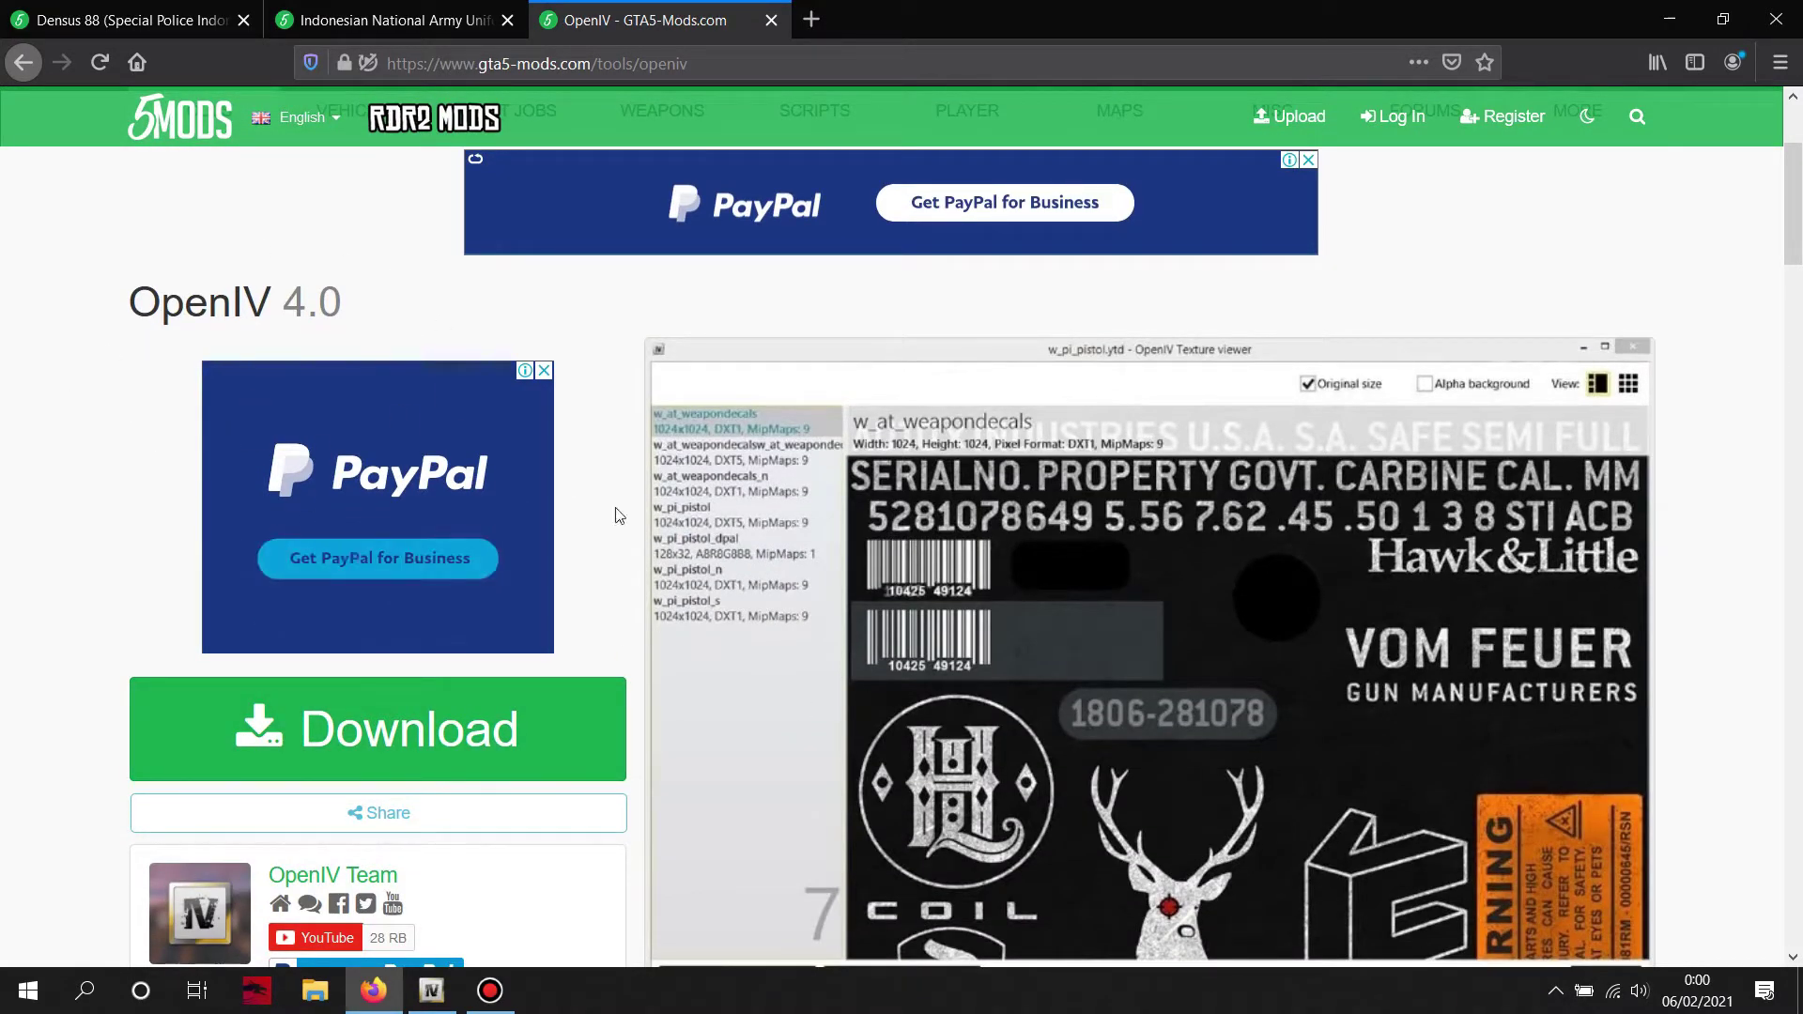
pyautogui.scroll(-6, 725, 785)
pyautogui.scroll(6, 725, 786)
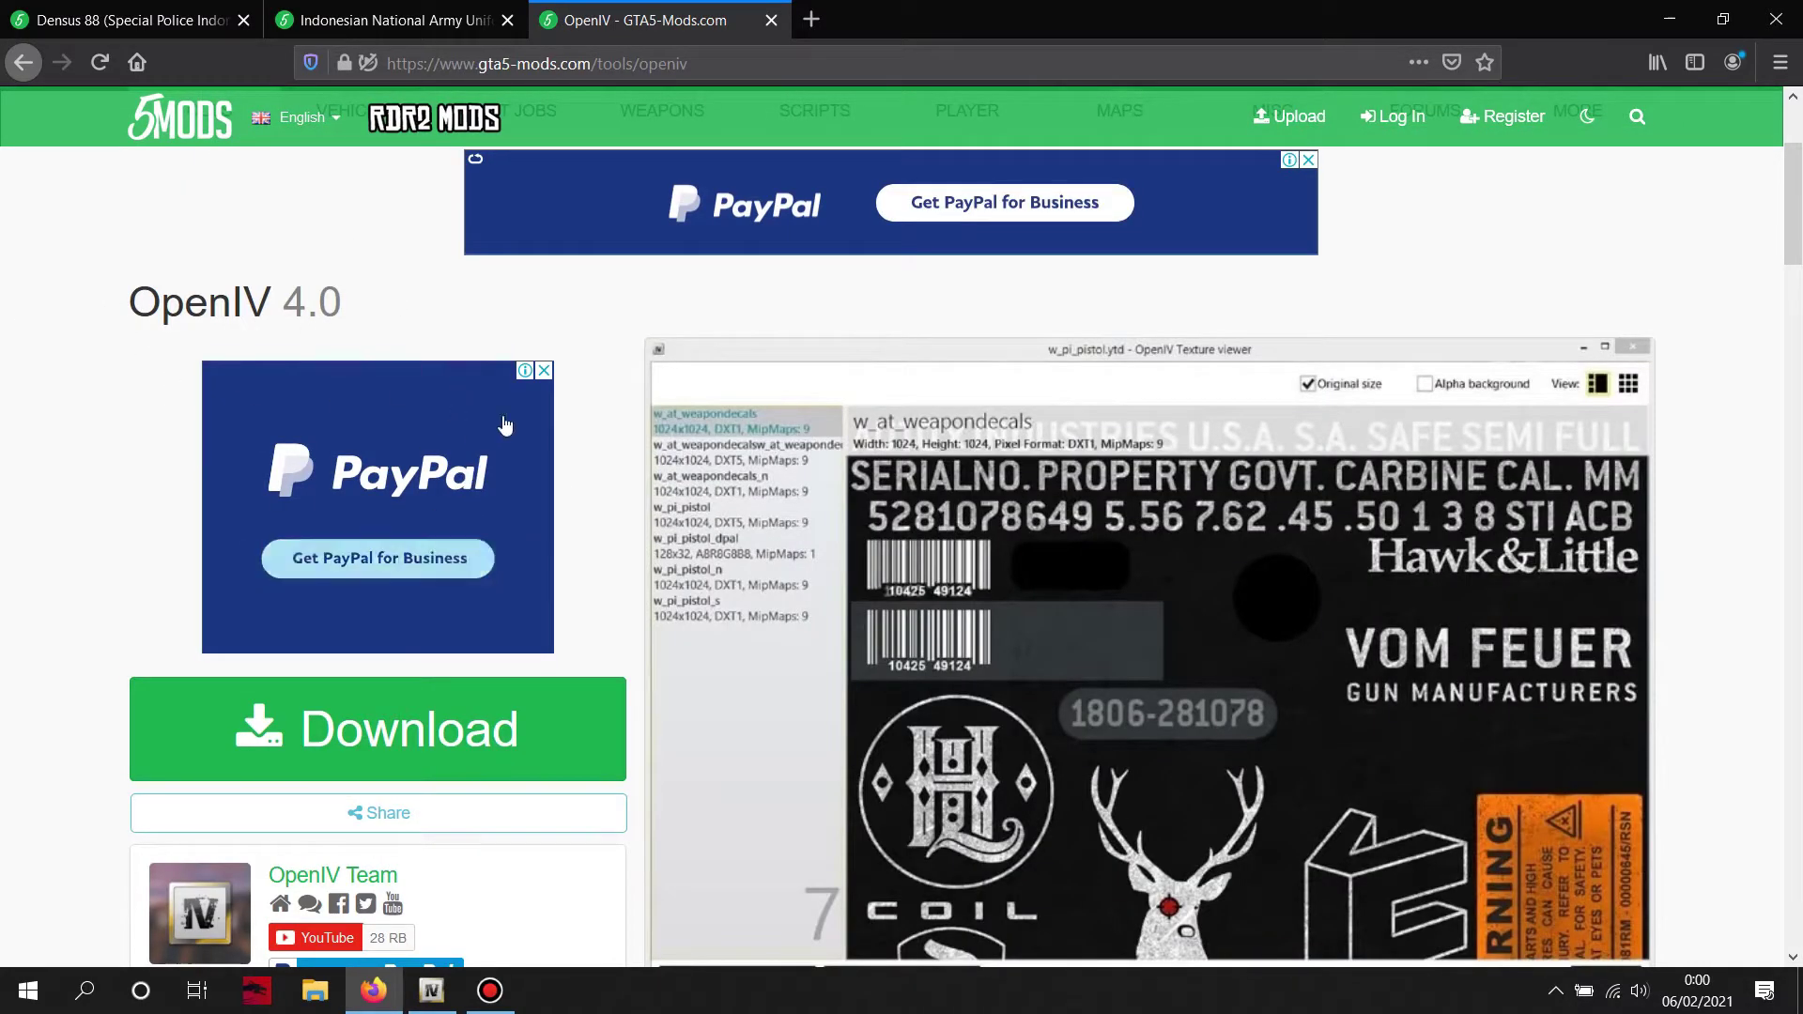
# Review the Indonesian National Army Uniform 1.0 mod page, expanding its image and video gallery.
pyautogui.click(394, 20)
pyautogui.scroll(-4, 876, 639)
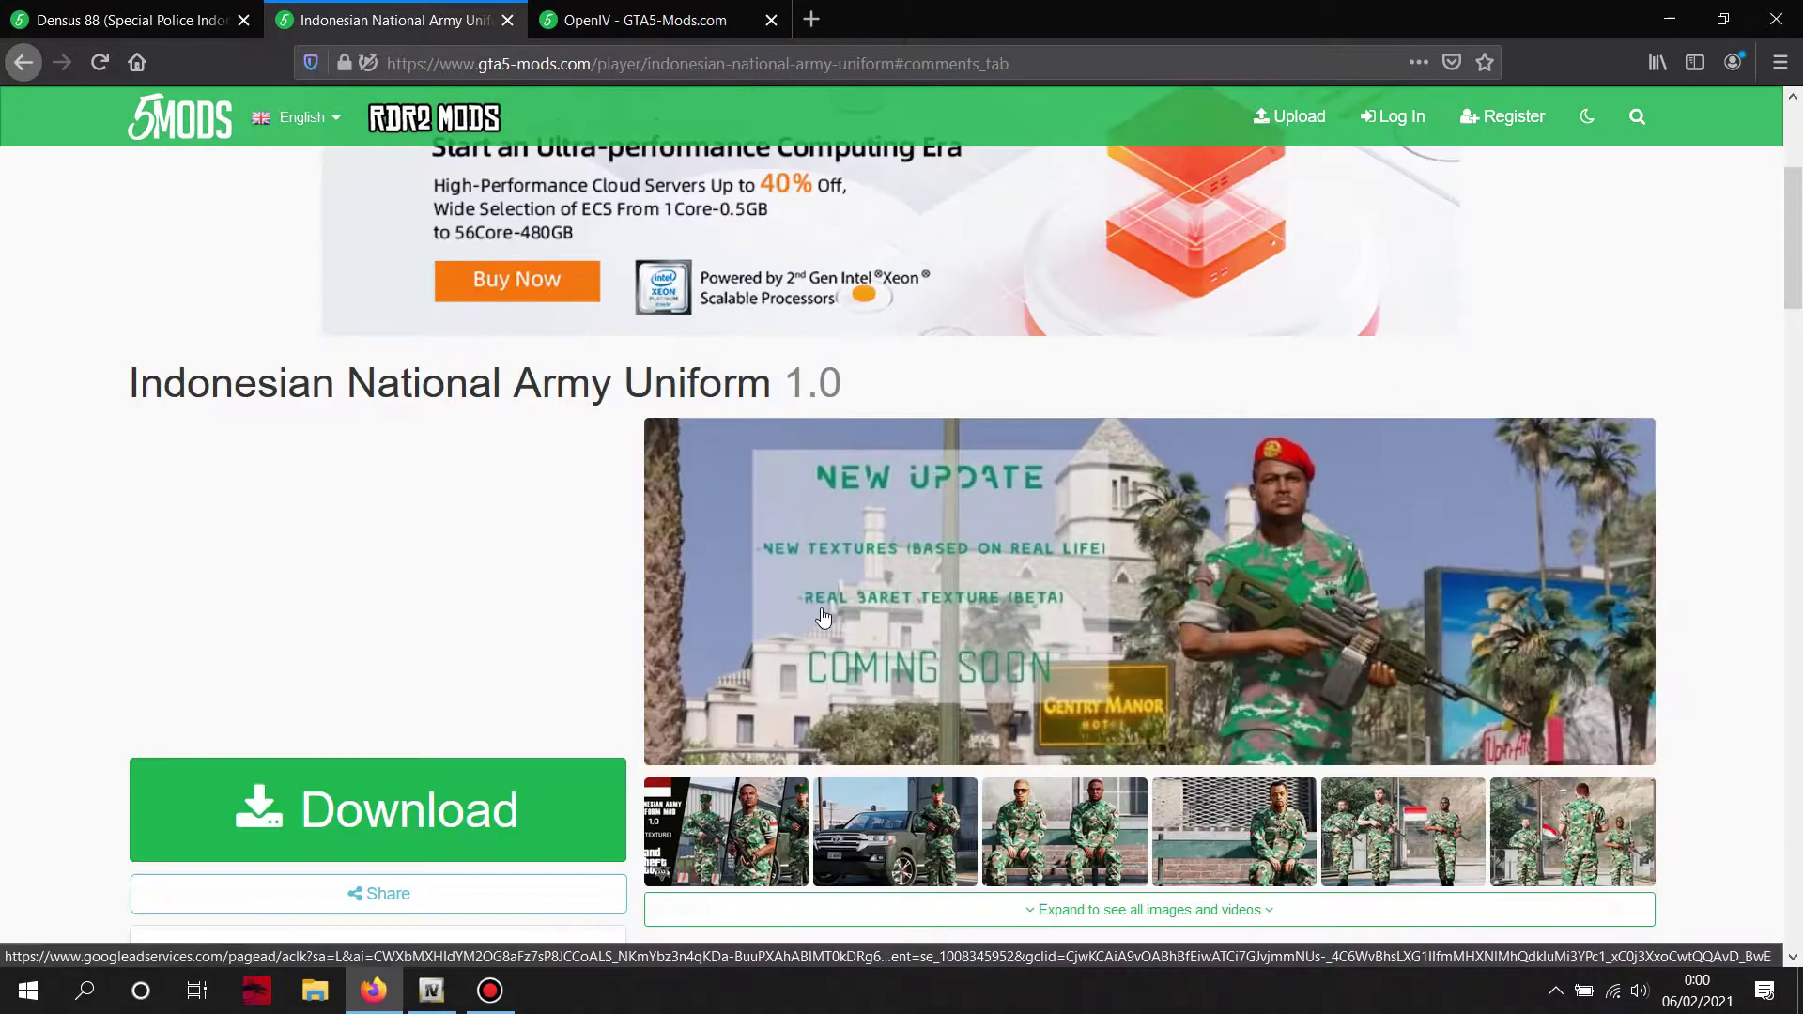
pyautogui.click(1173, 897)
pyautogui.scroll(-5, 1033, 610)
pyautogui.scroll(4, 1021, 638)
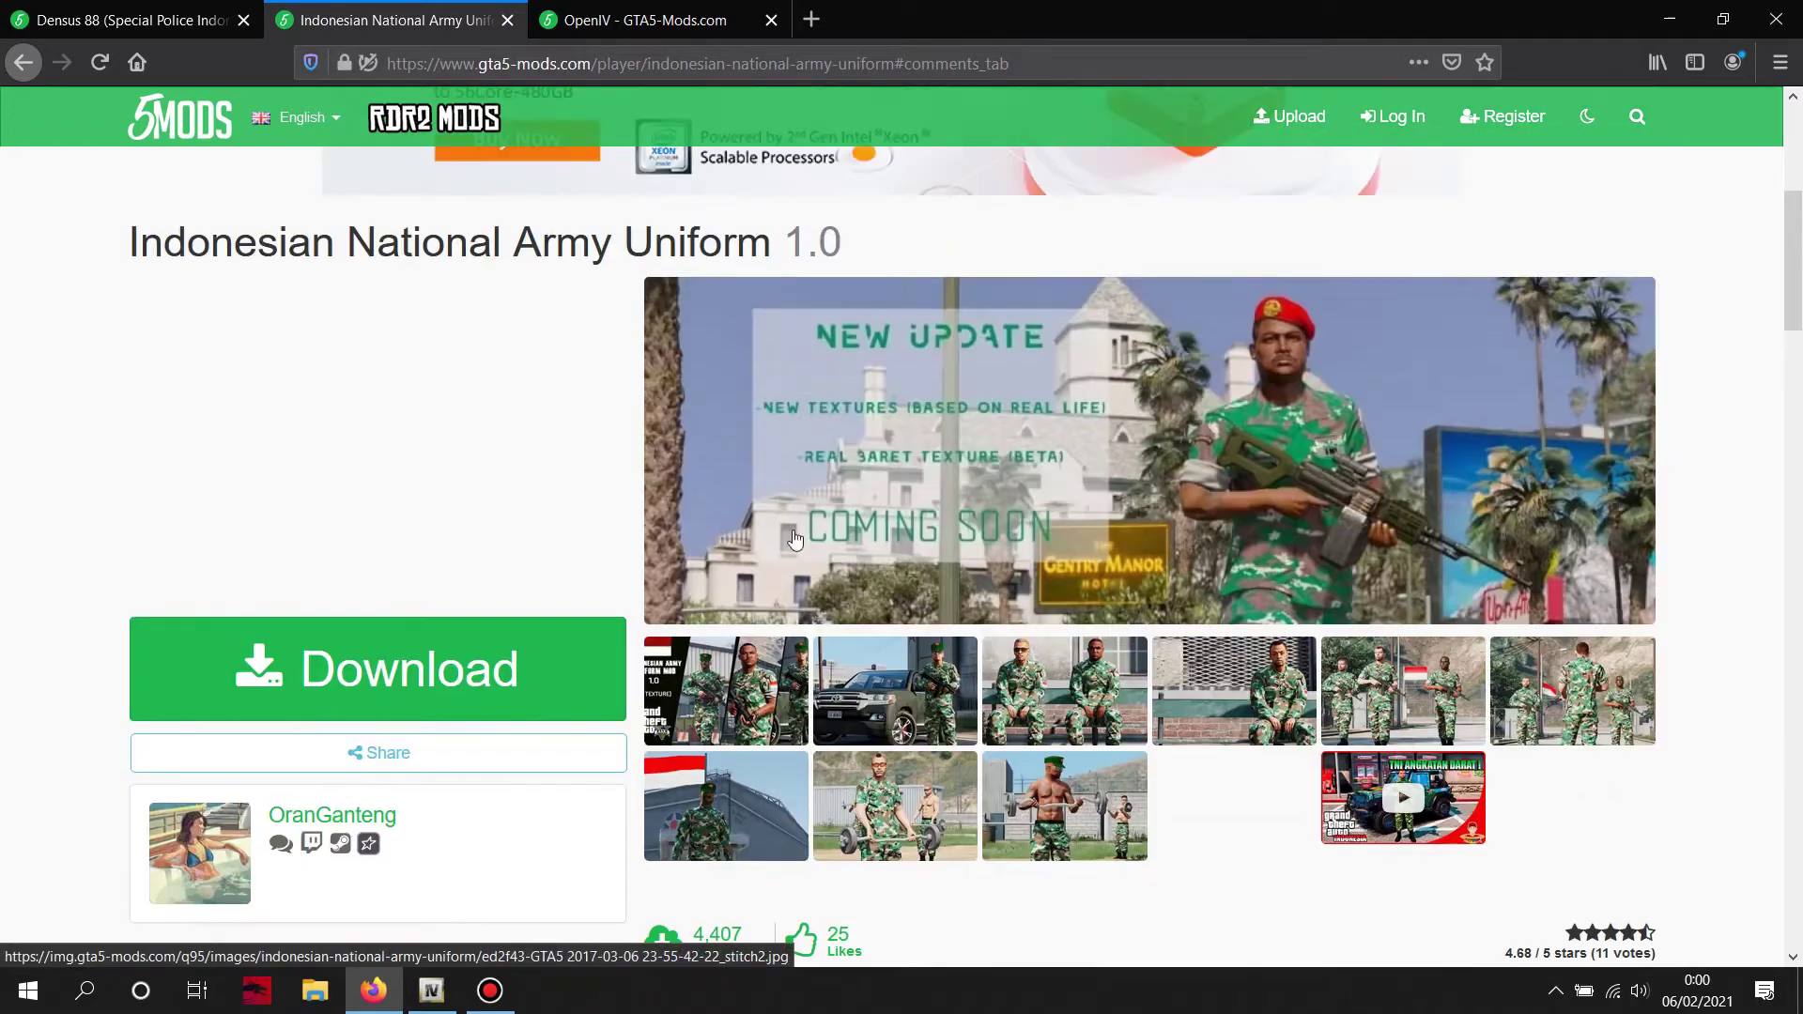
pyautogui.scroll(-3, 589, 767)
pyautogui.scroll(4, 519, 742)
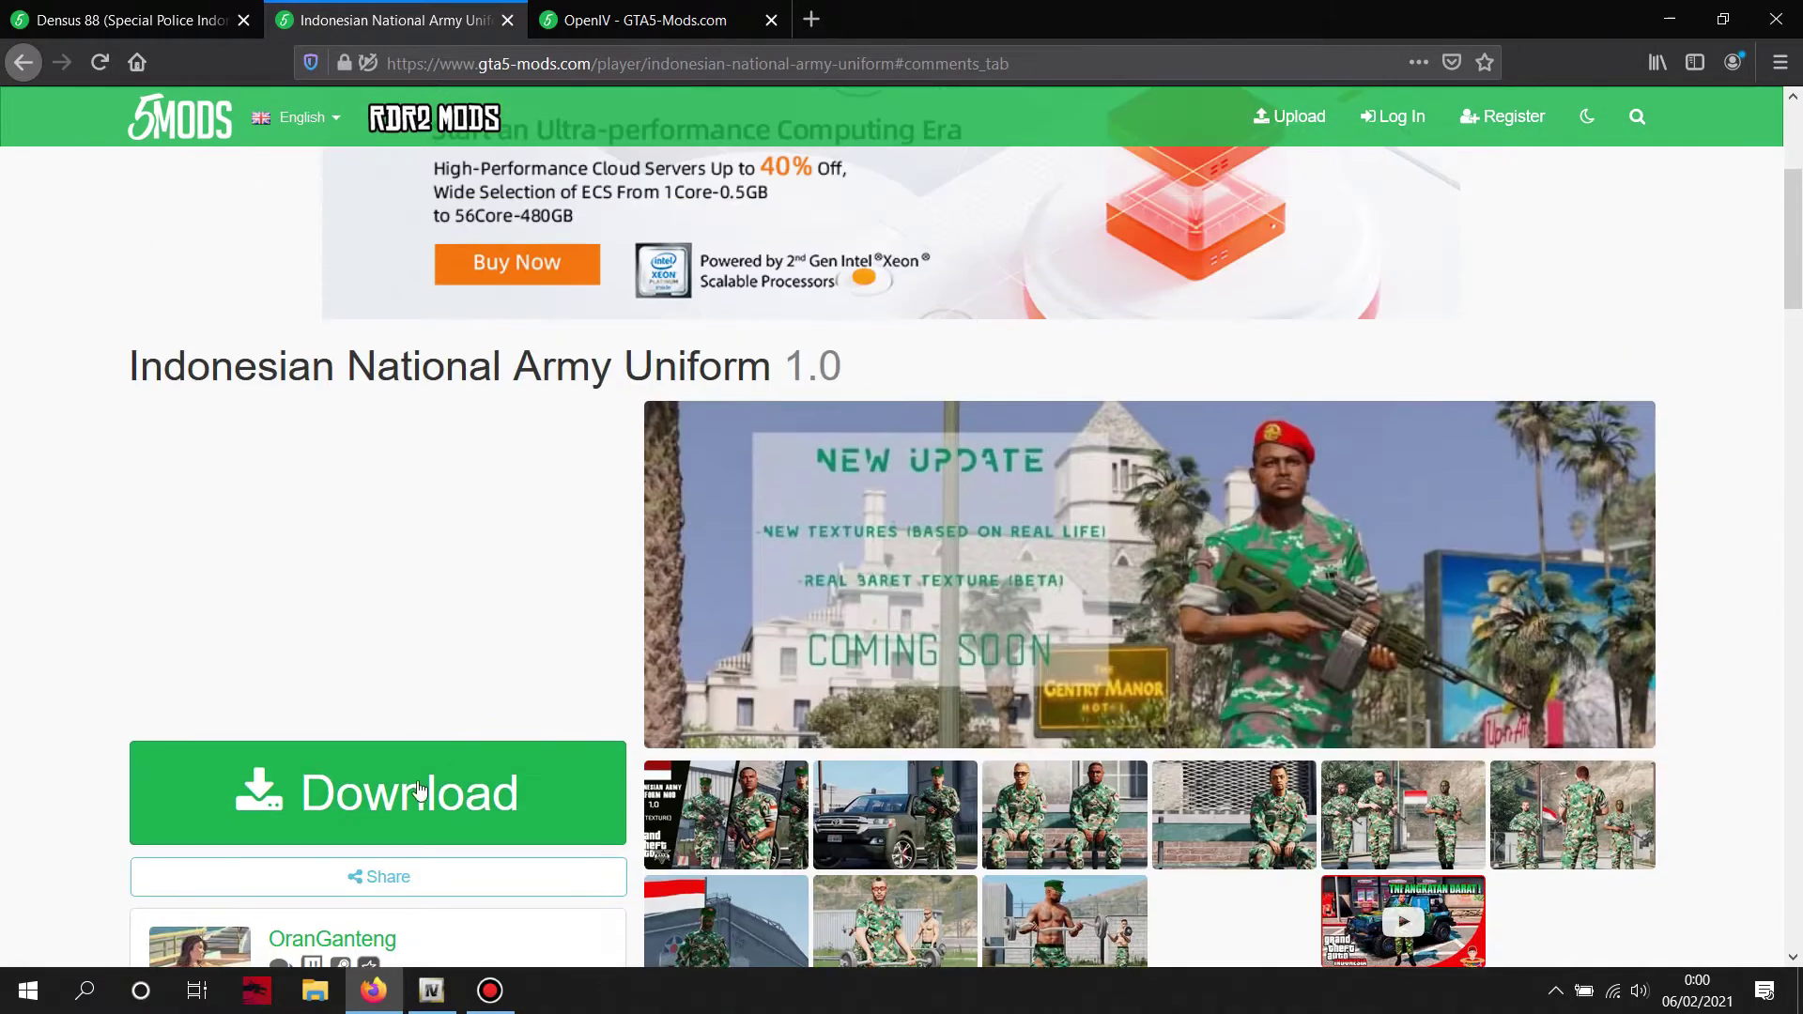
# Review the Densus 88 (Special Police Indonesia) 1.0 mod page, then minimize the browser.
pyautogui.click(168, 21)
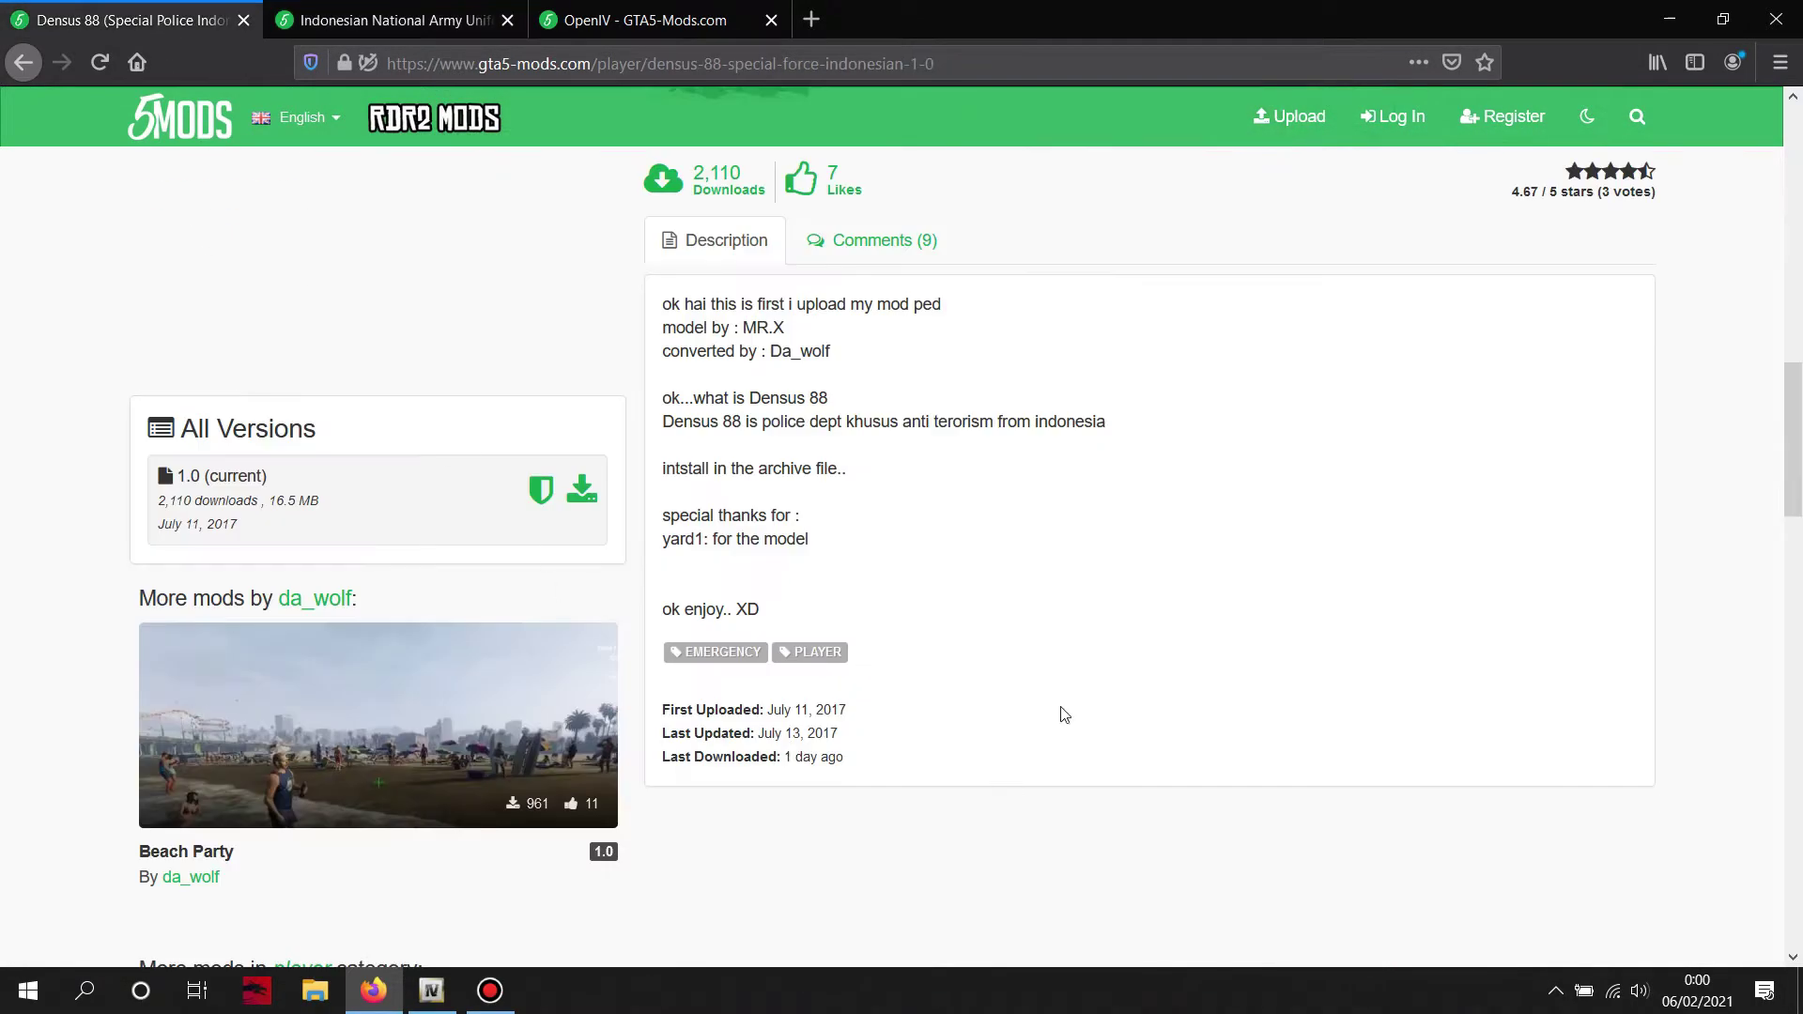
pyautogui.scroll(2, 981, 747)
pyautogui.scroll(8, 976, 751)
pyautogui.scroll(-2, 1191, 501)
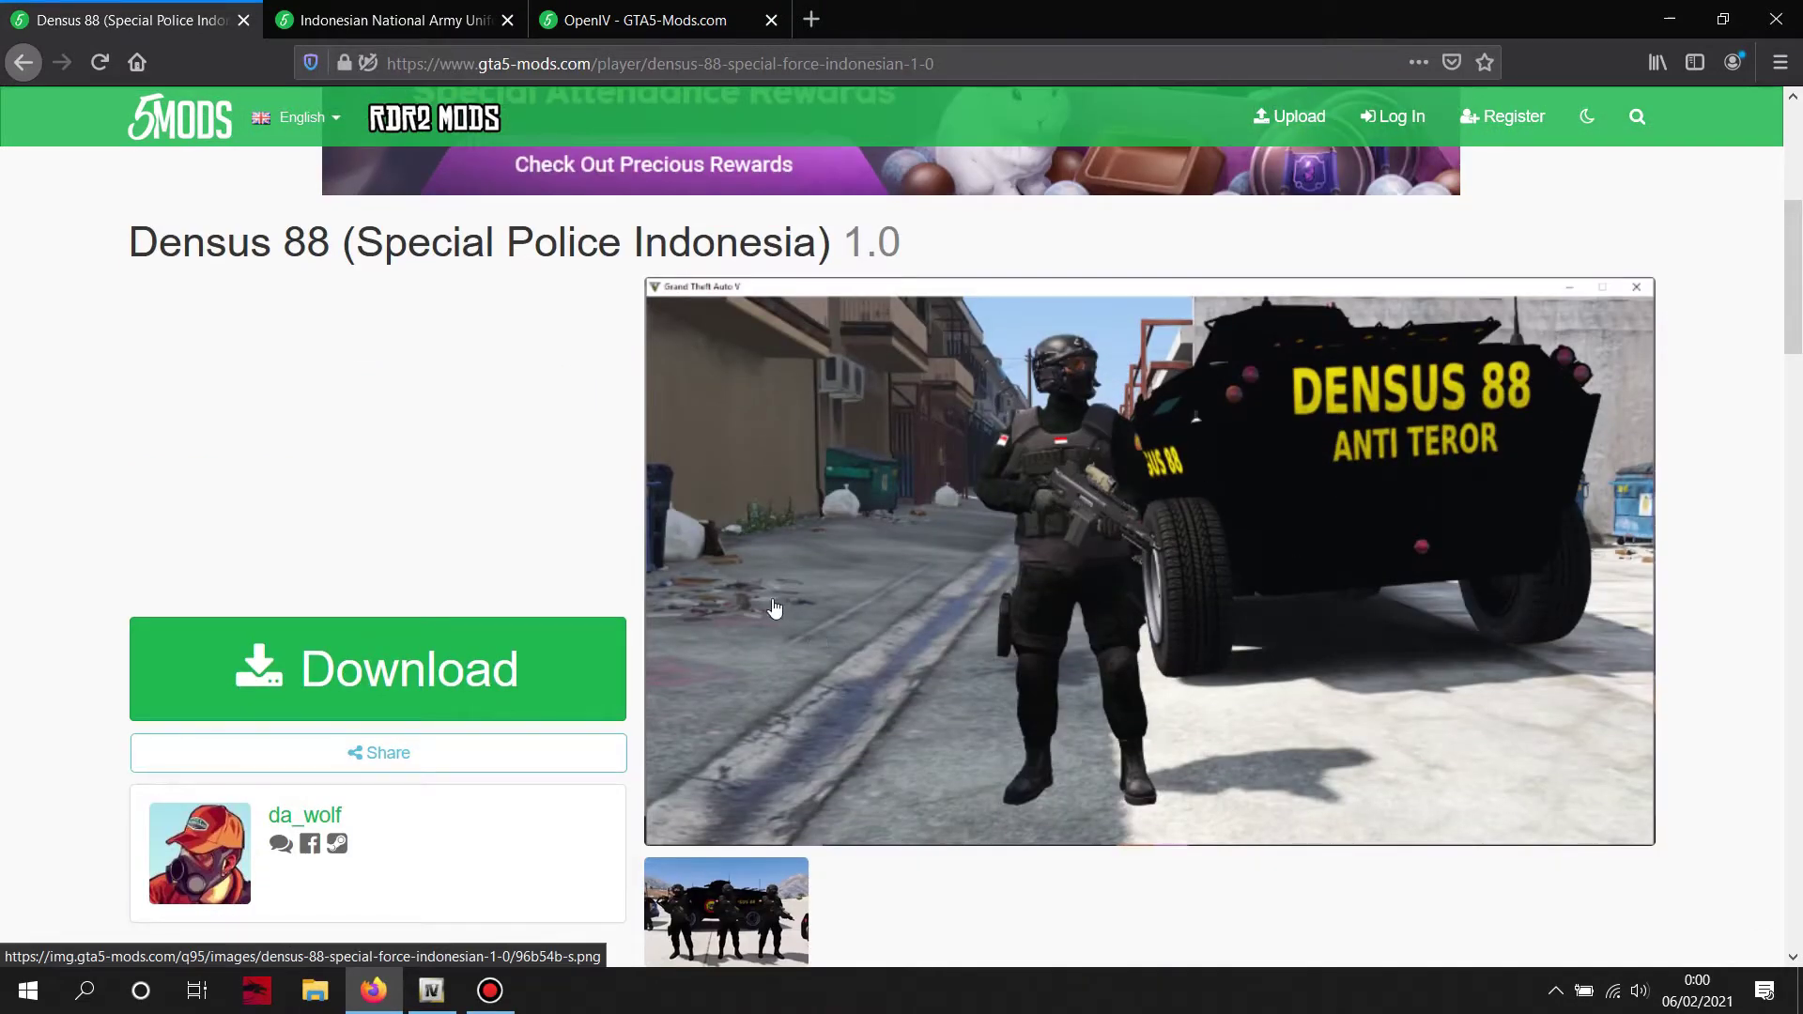
pyautogui.click(437, 19)
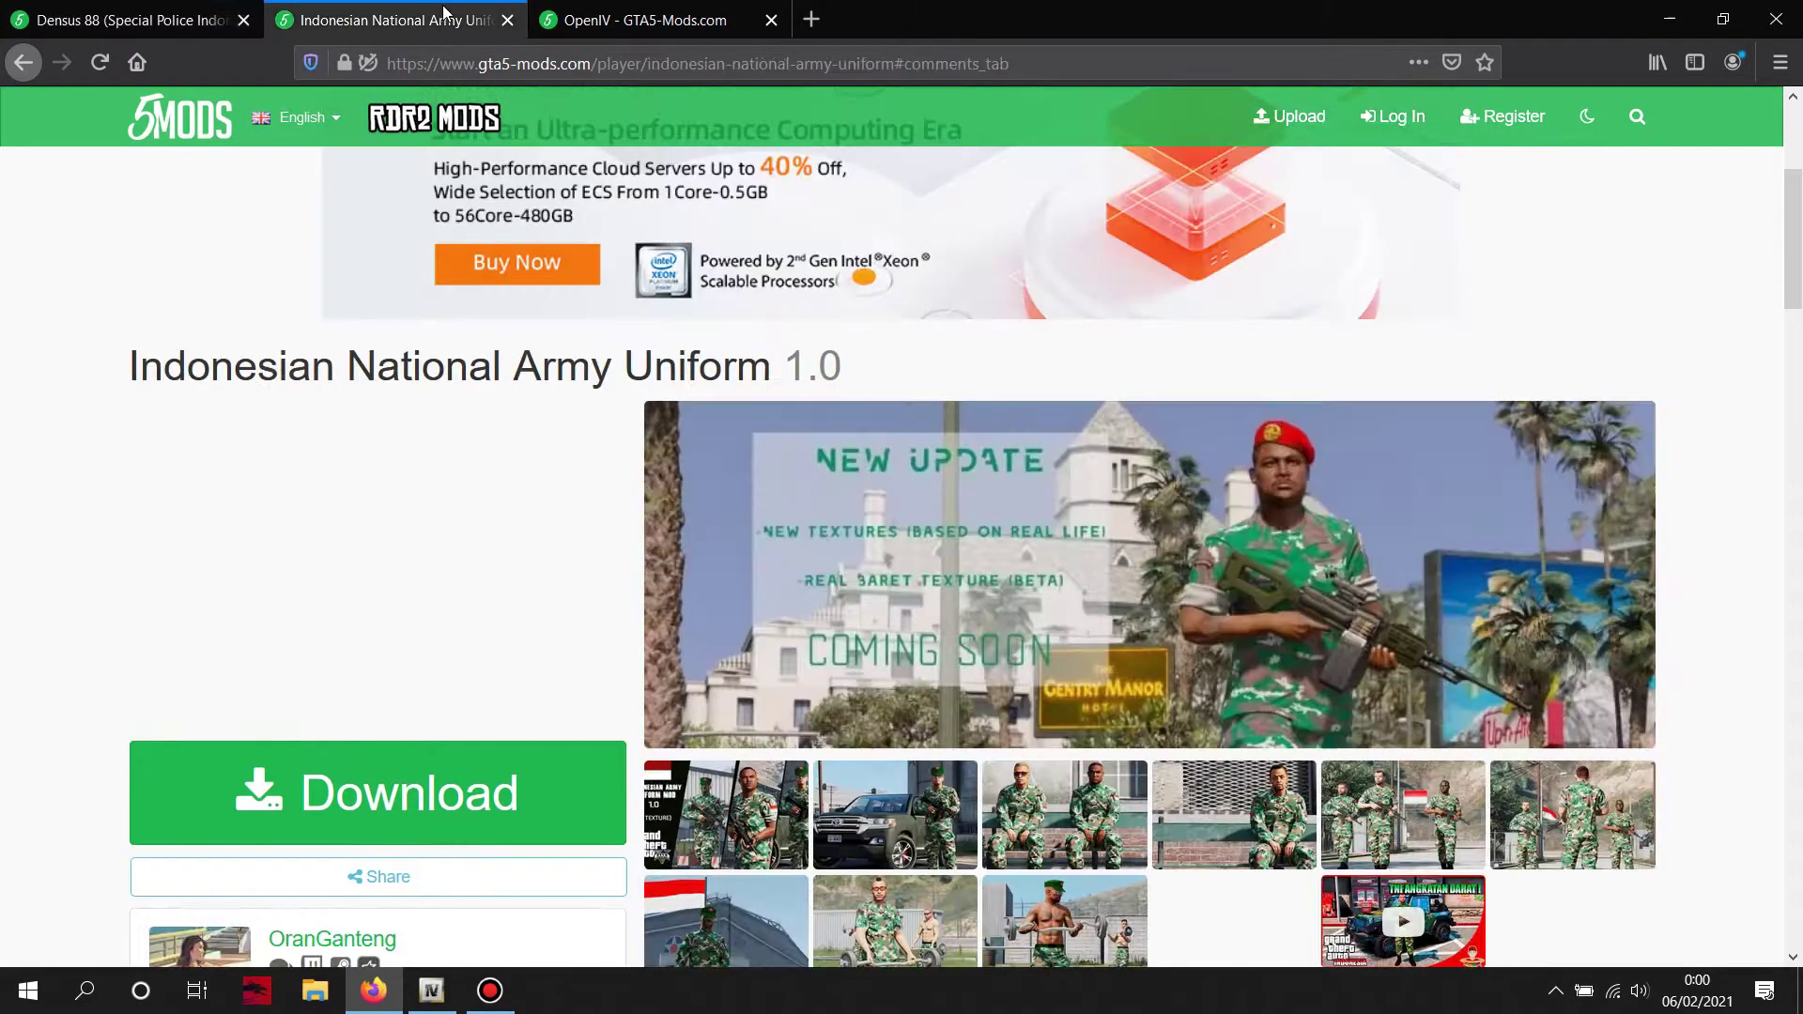
pyautogui.hotkey('ctrl', 'Tab')
pyautogui.click(145, 20)
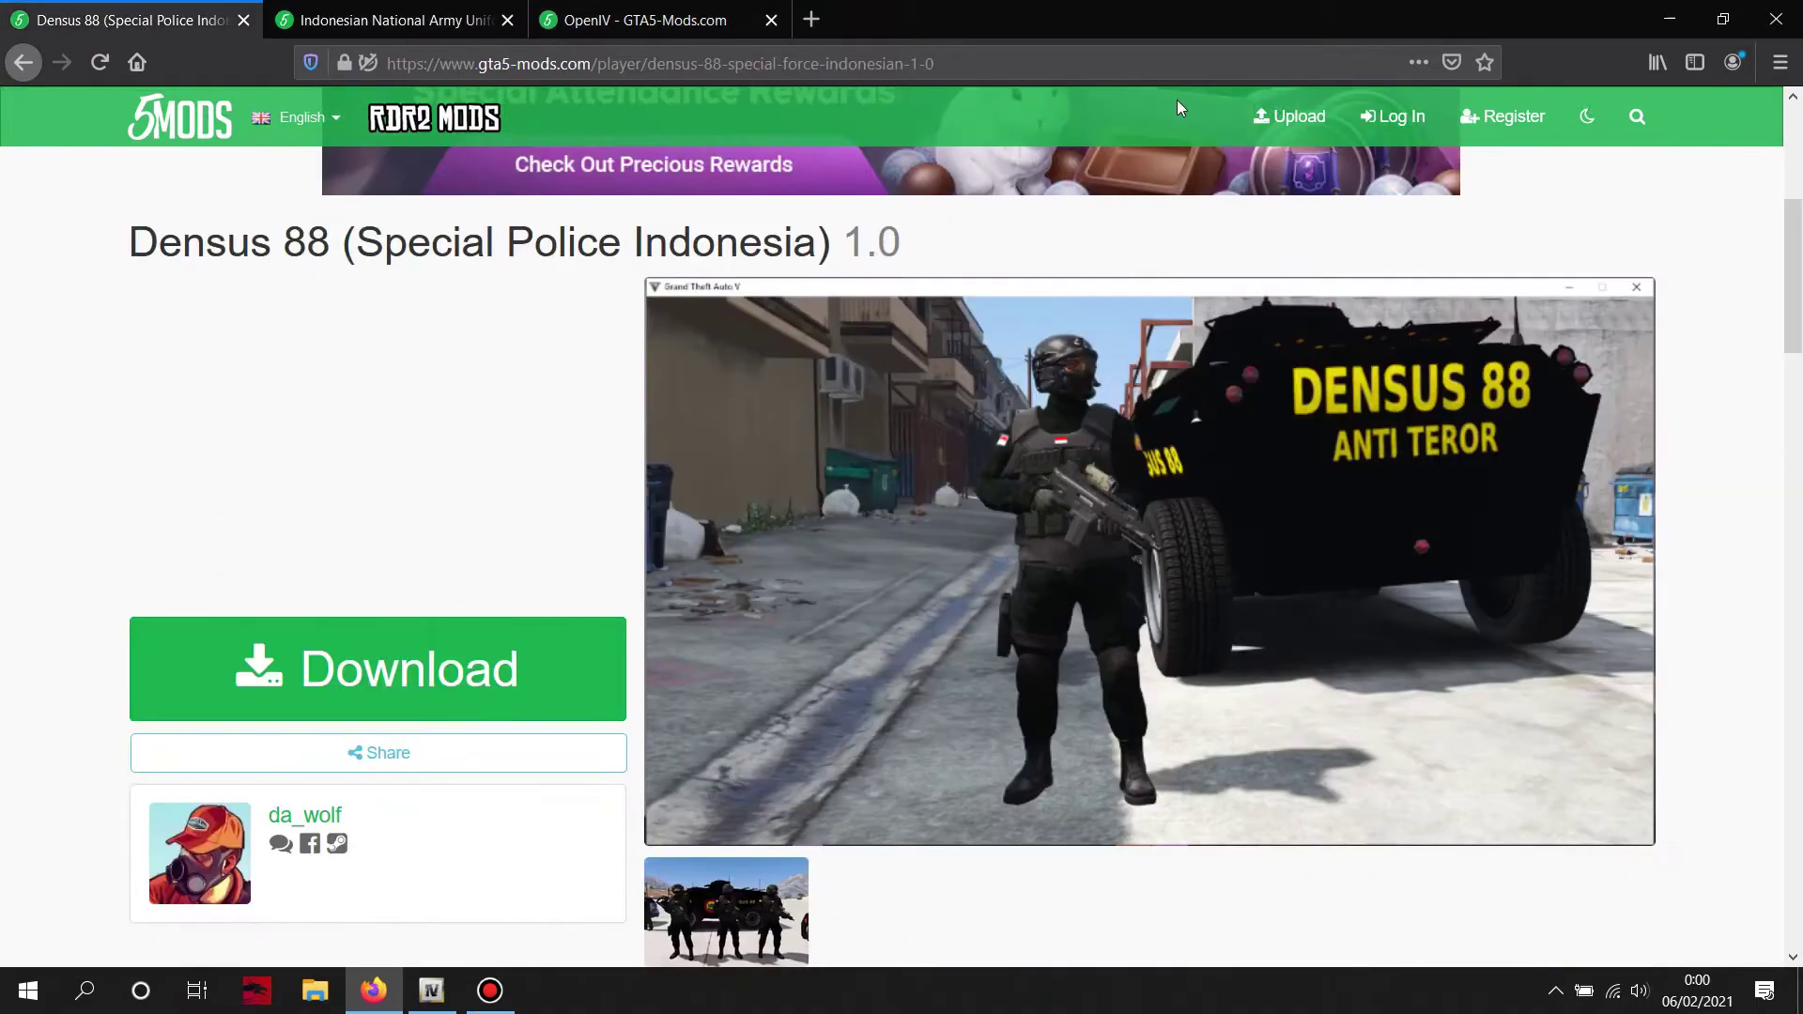
pyautogui.click(1670, 20)
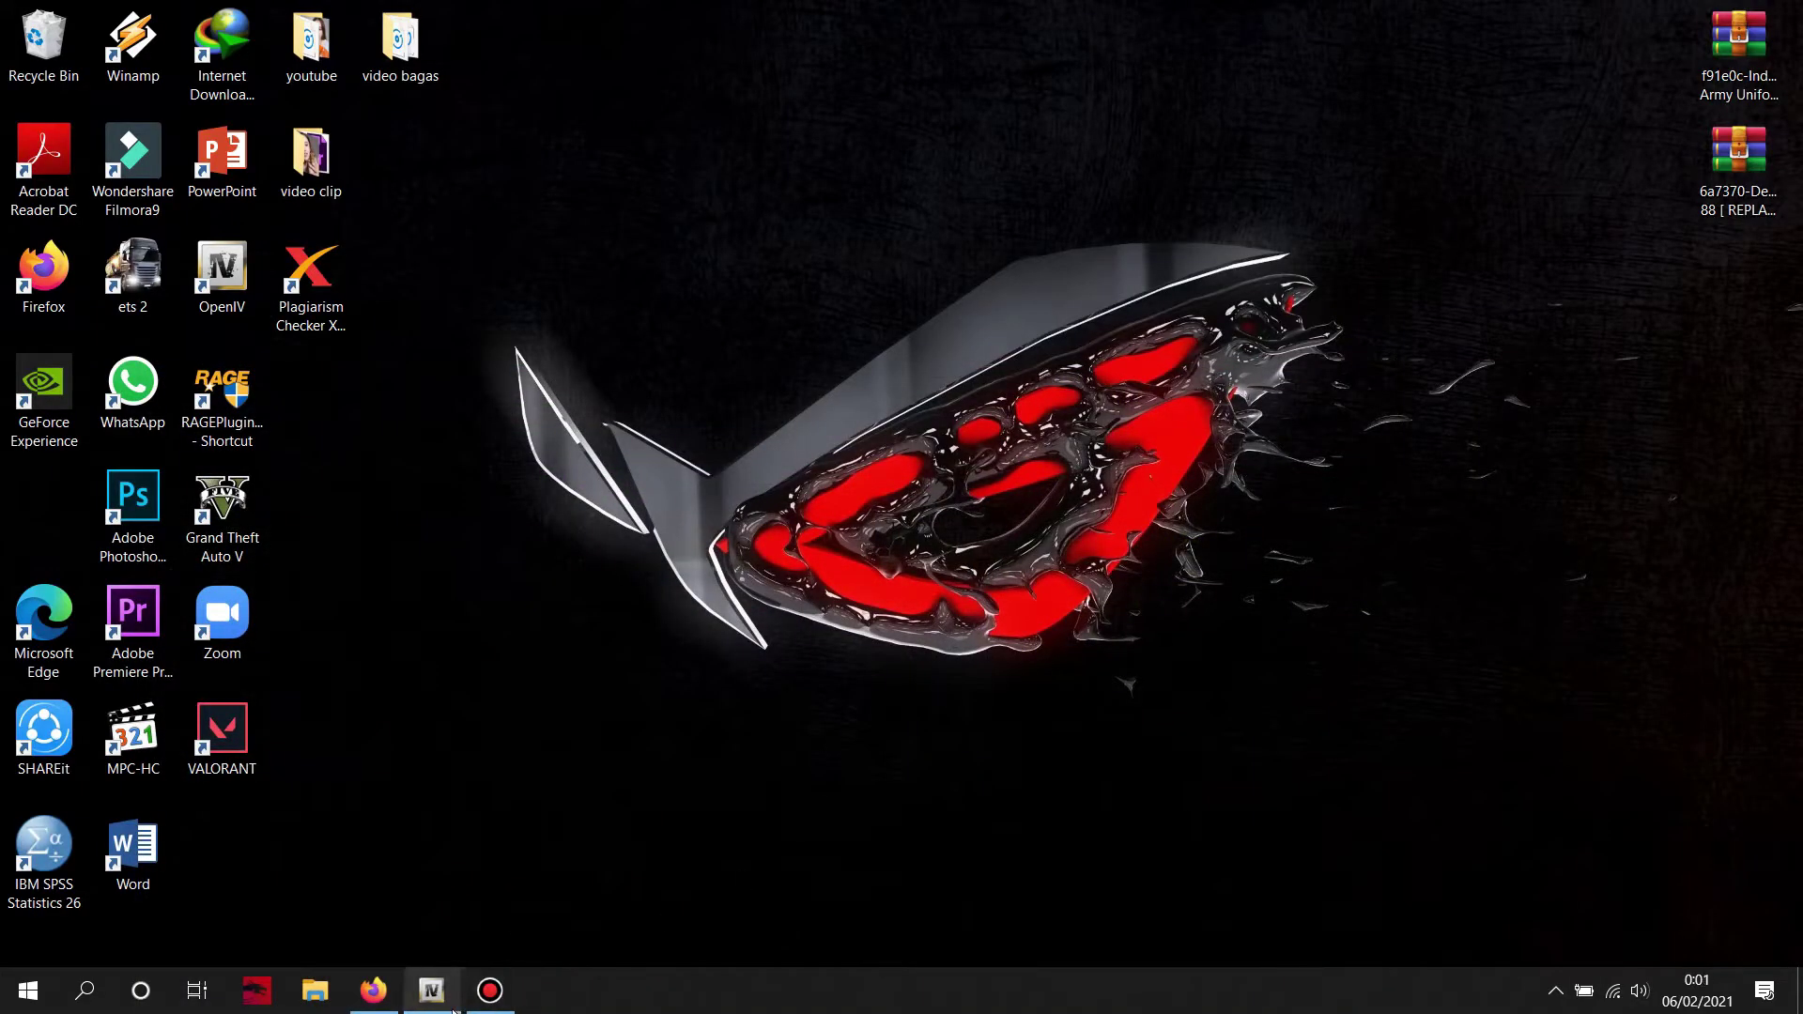
# Switch to OpenIV and check the plugin installation status in the ASI Manager.
pyautogui.click(431, 991)
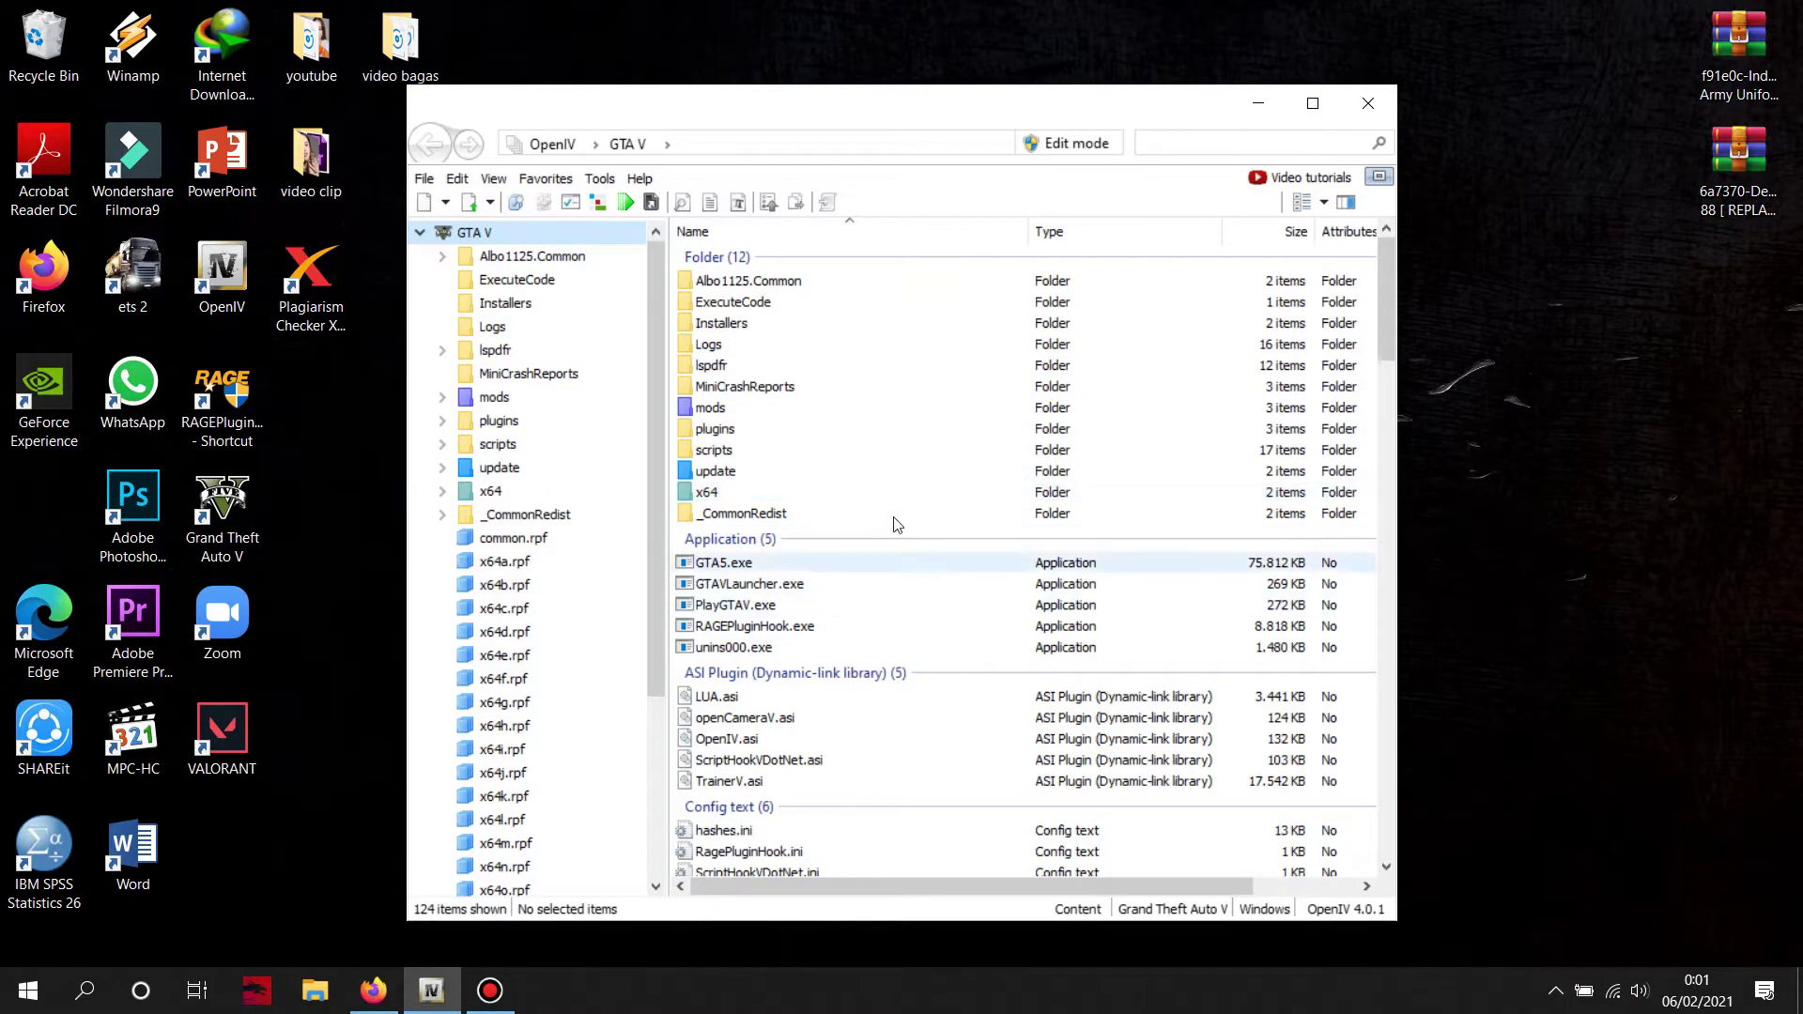
pyautogui.click(599, 181)
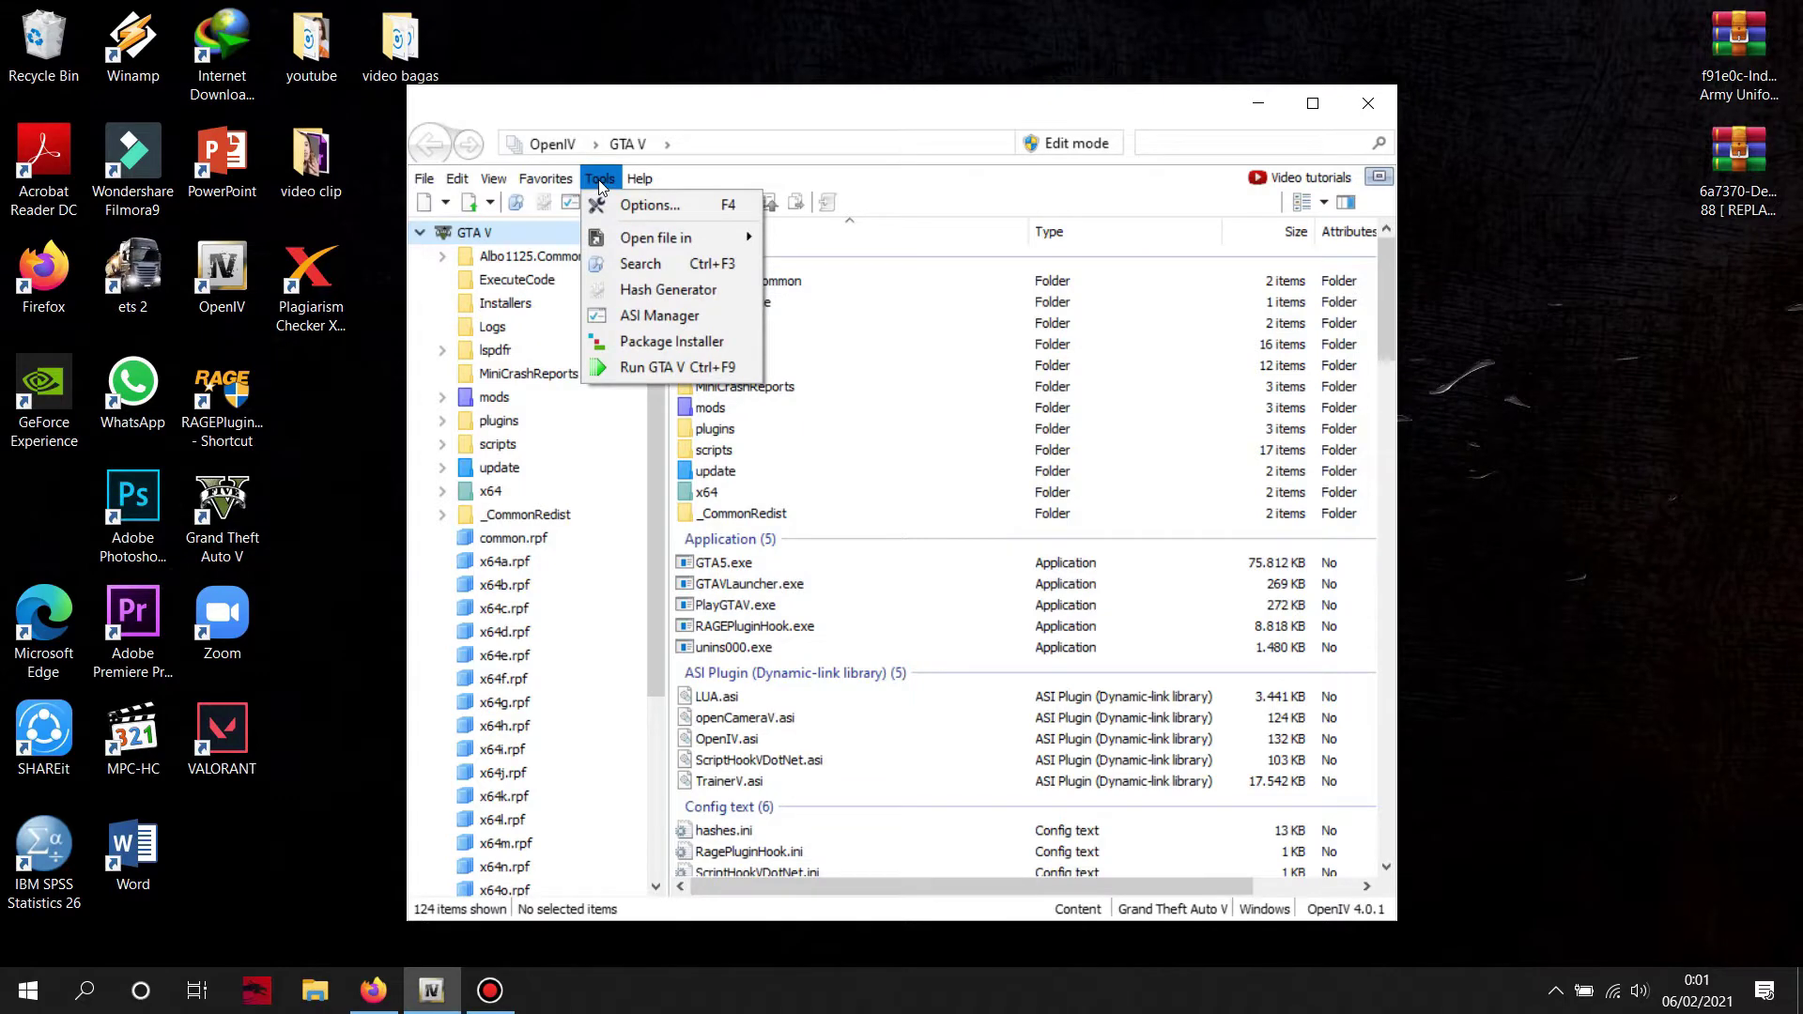
pyautogui.click(702, 320)
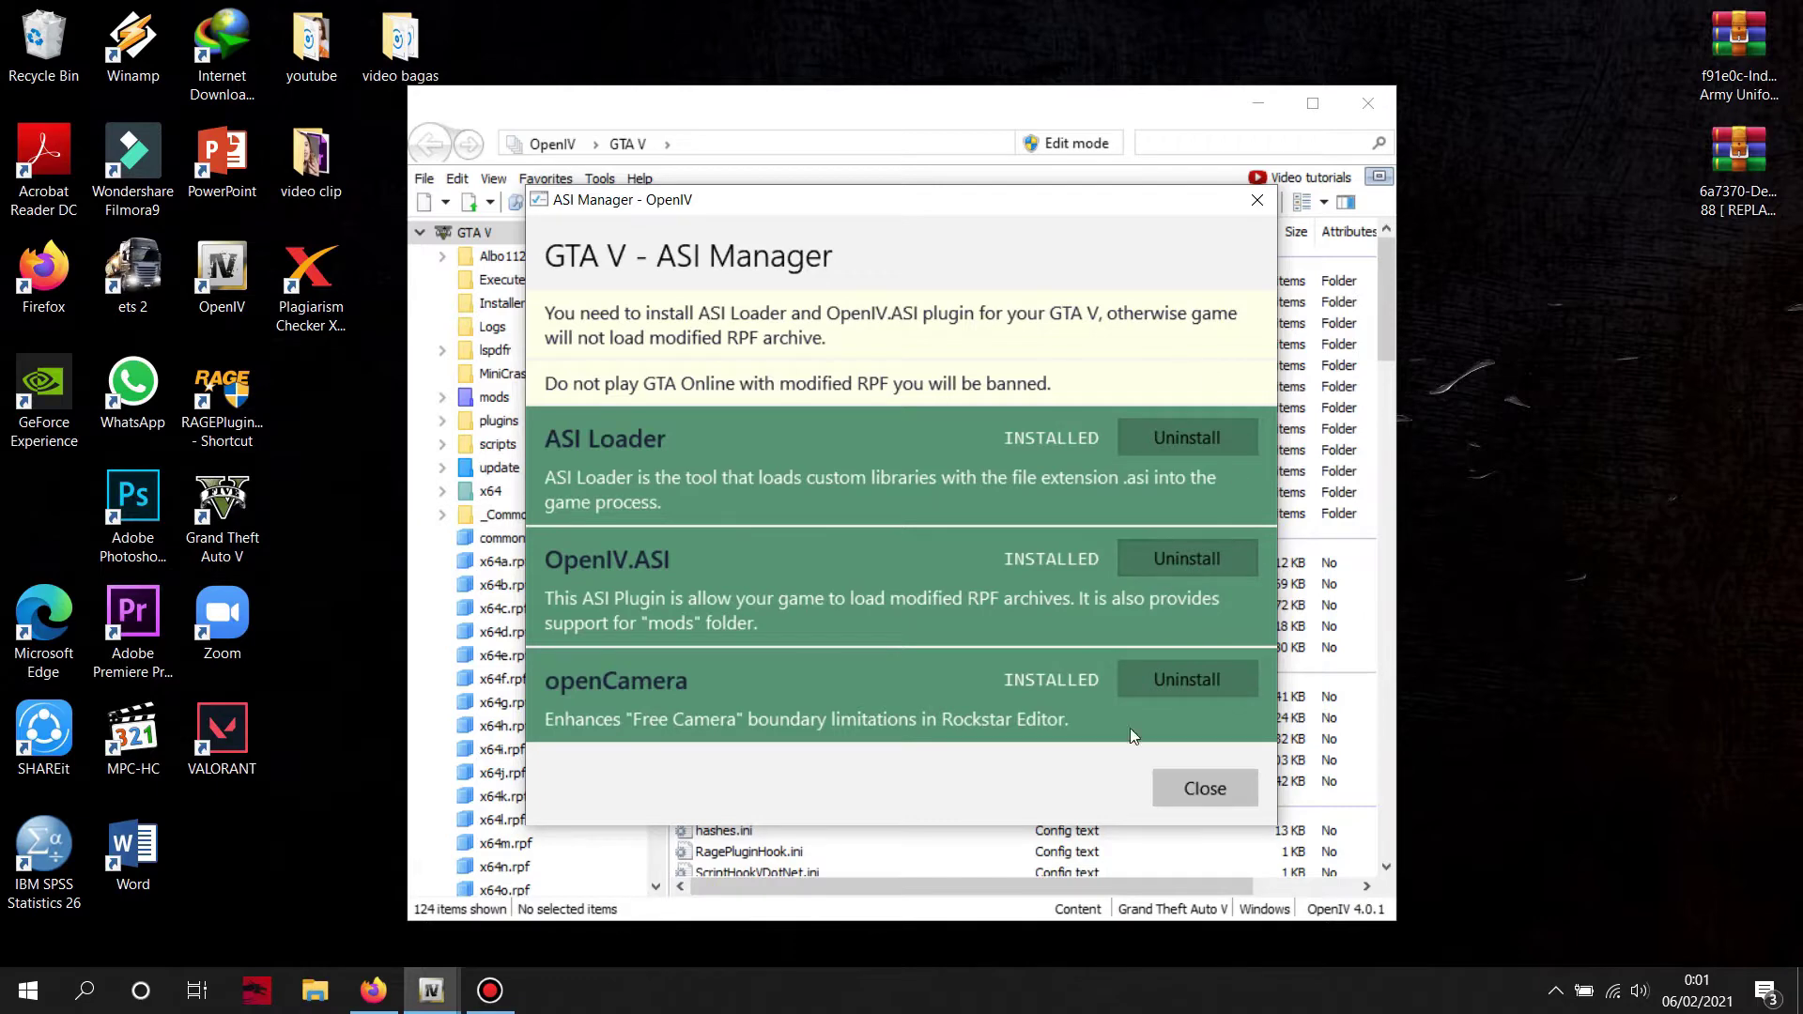
pyautogui.click(1231, 795)
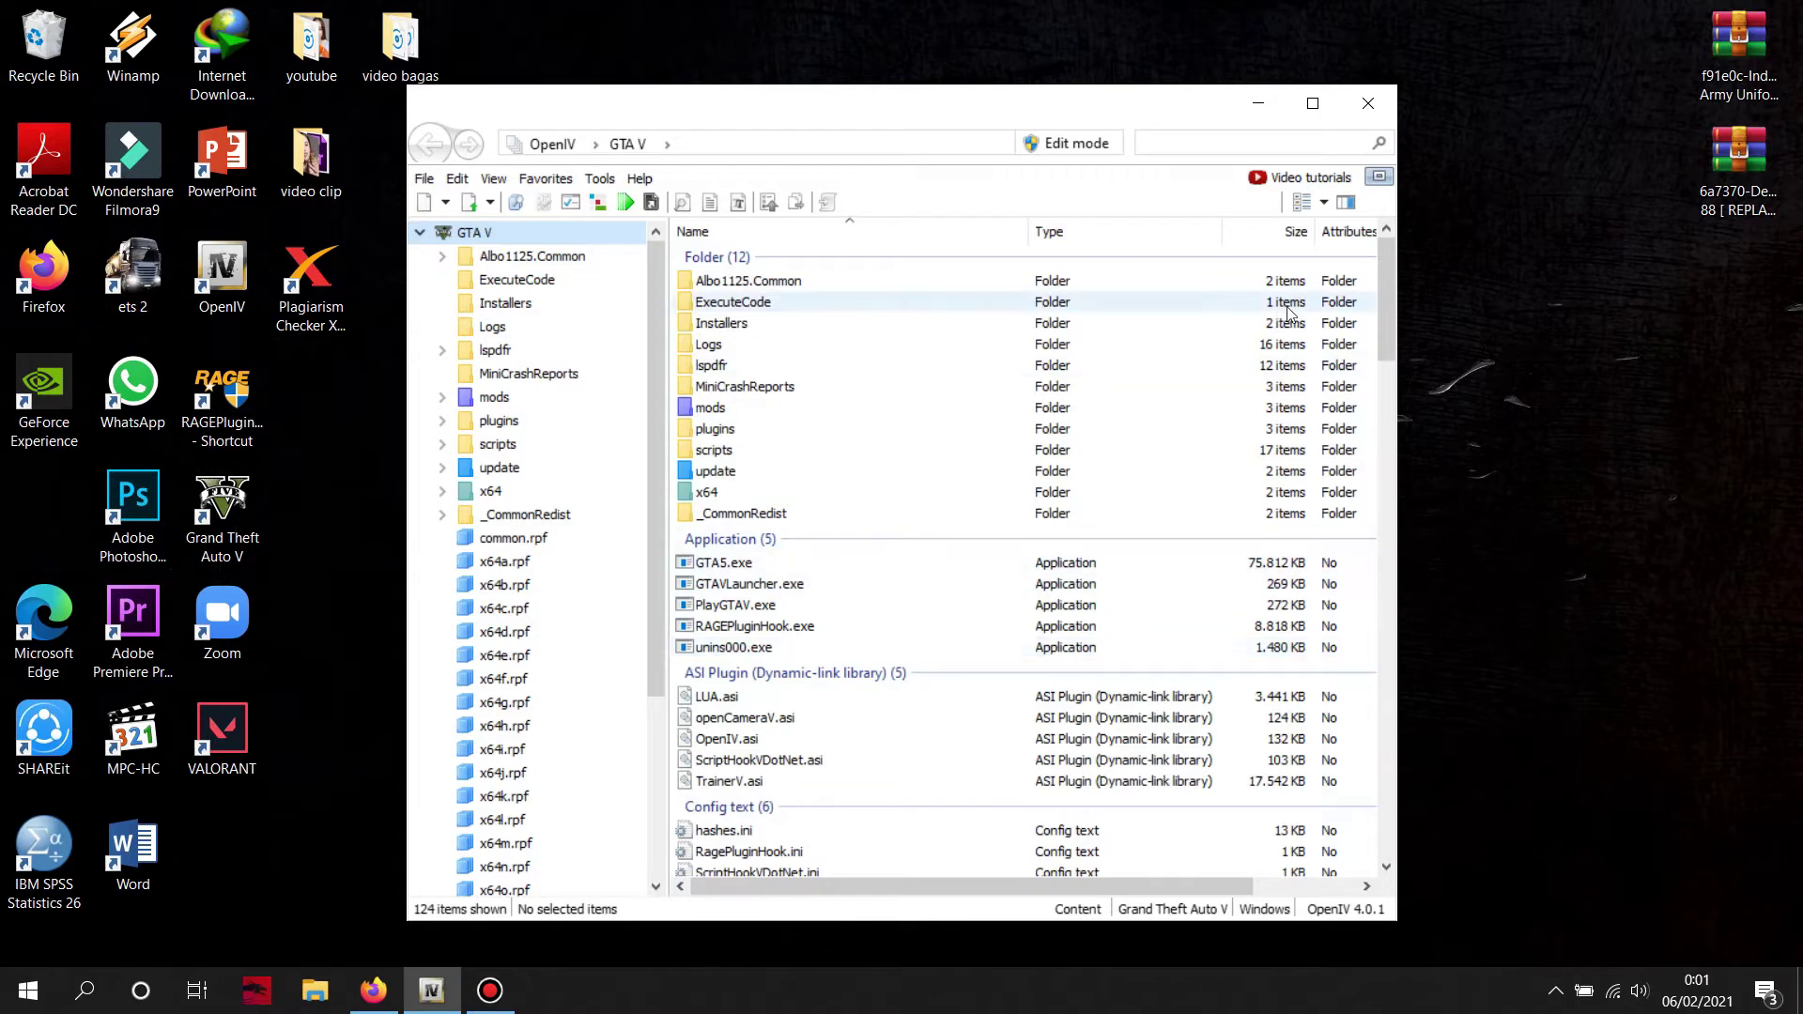
# Open the Indonesian Army Uniform v1 archive's INDONESIAN ARMY folder and read the instructions in cara pemasangan.txt.
pyautogui.moveTo(1158, 107); pyautogui.dragTo(1097, 55)
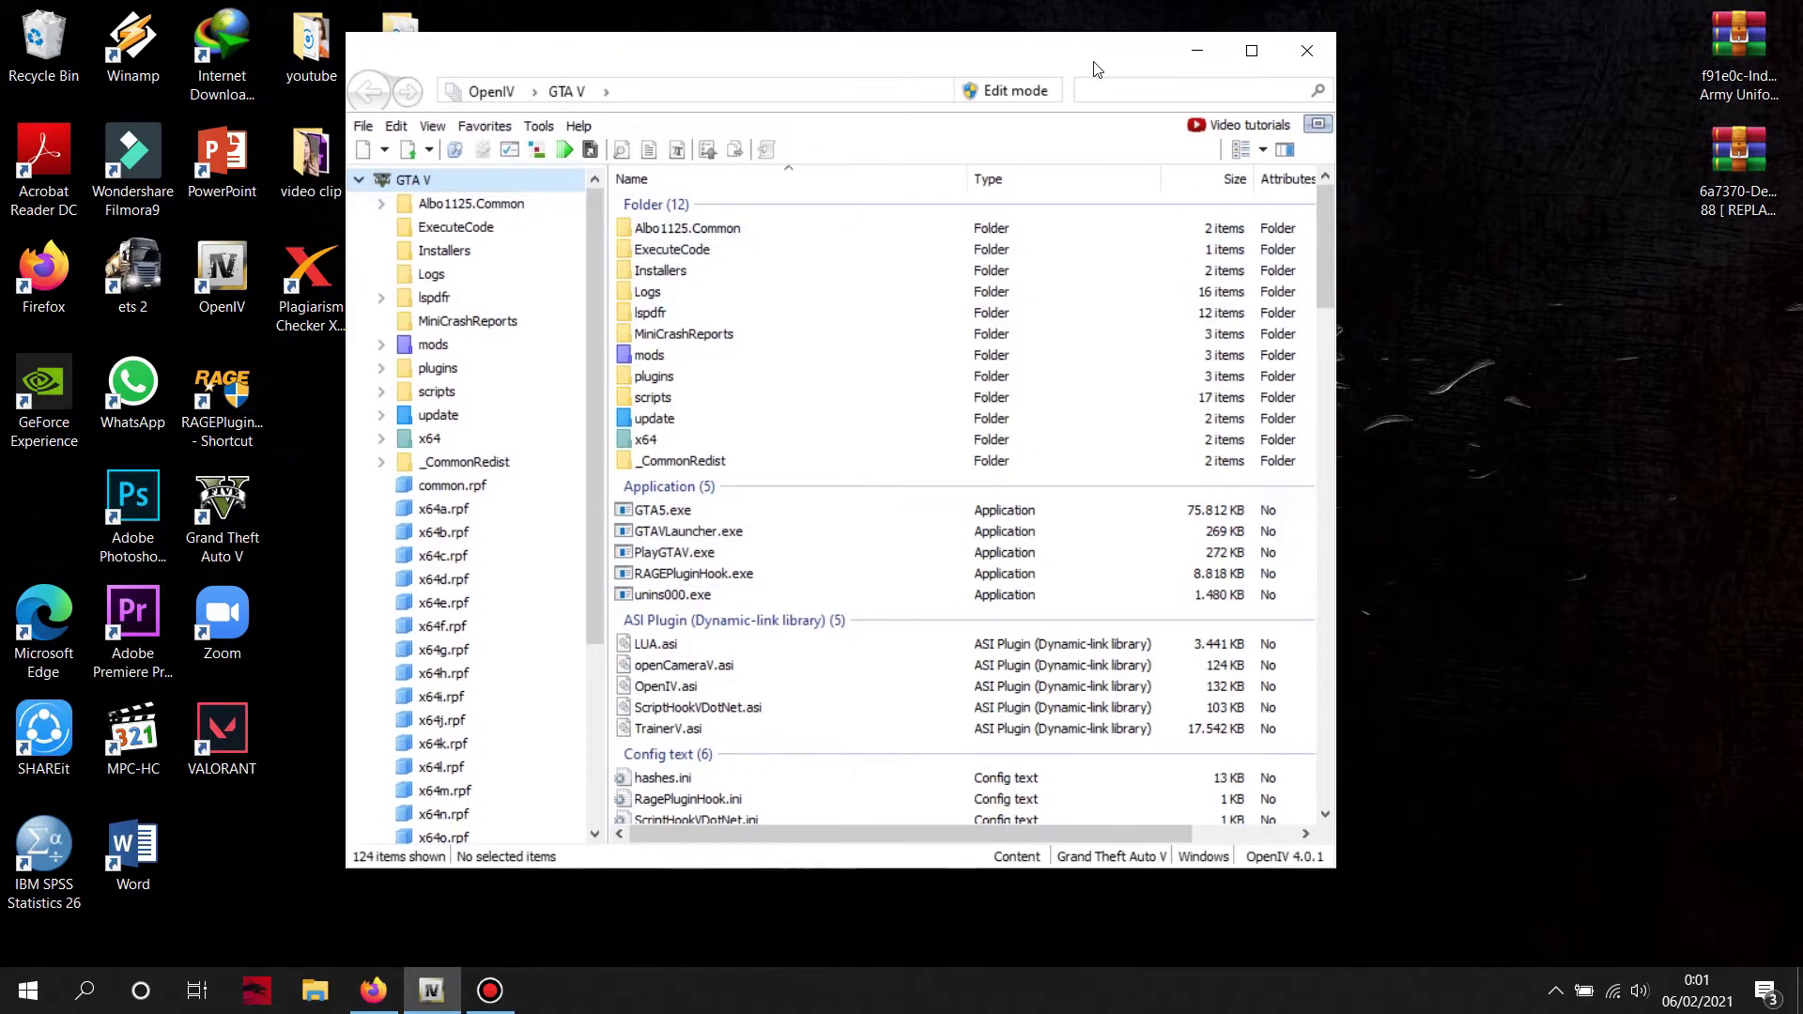
pyautogui.click(1733, 51)
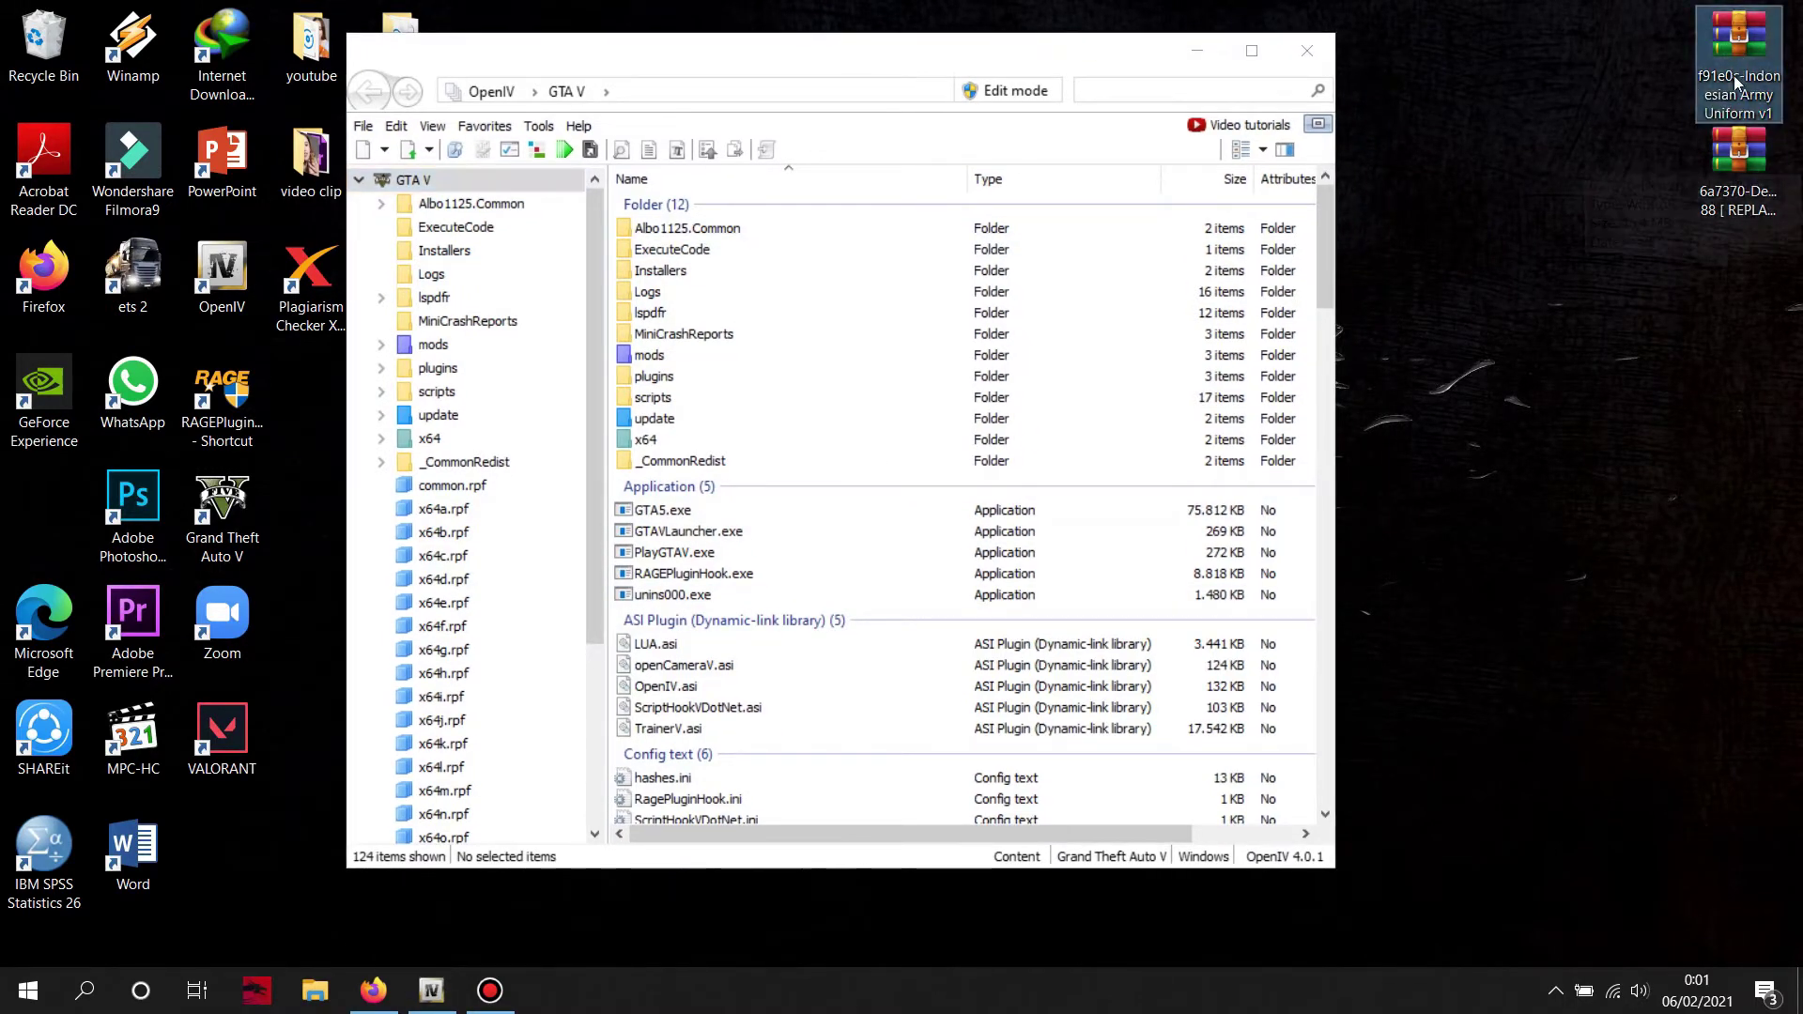
pyautogui.doubleClick(1742, 58)
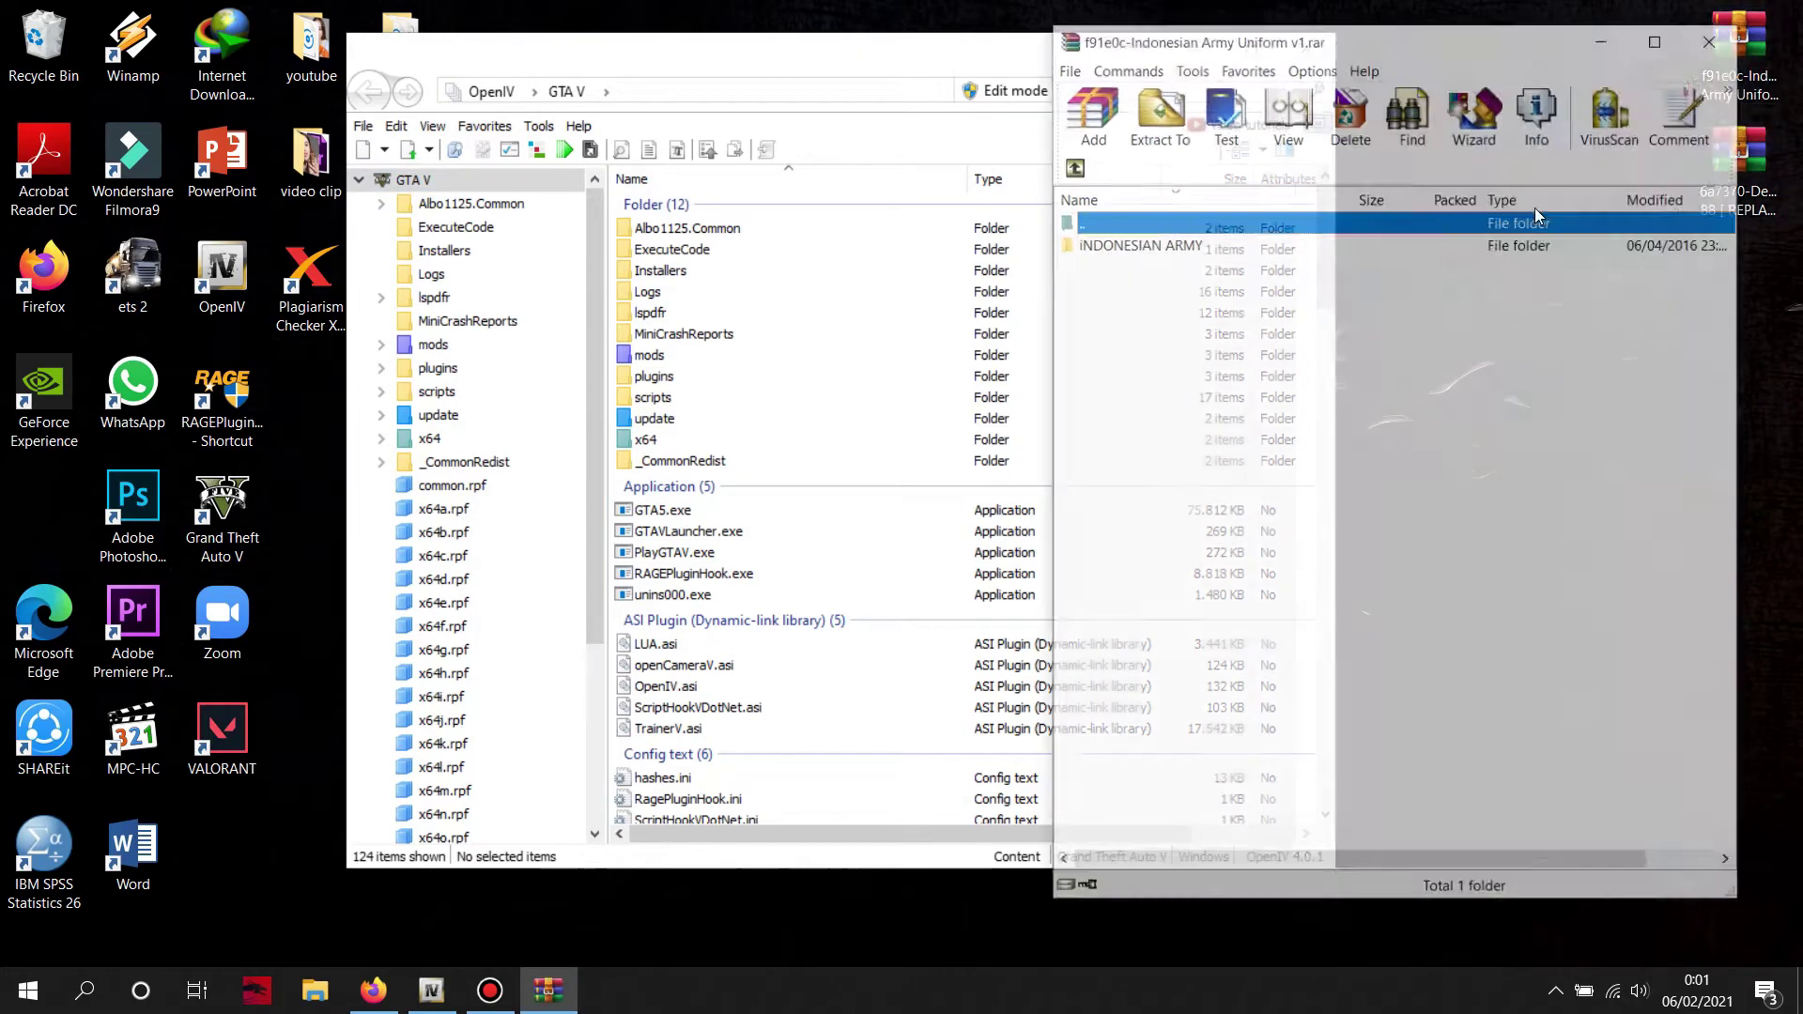
pyautogui.doubleClick(1148, 246)
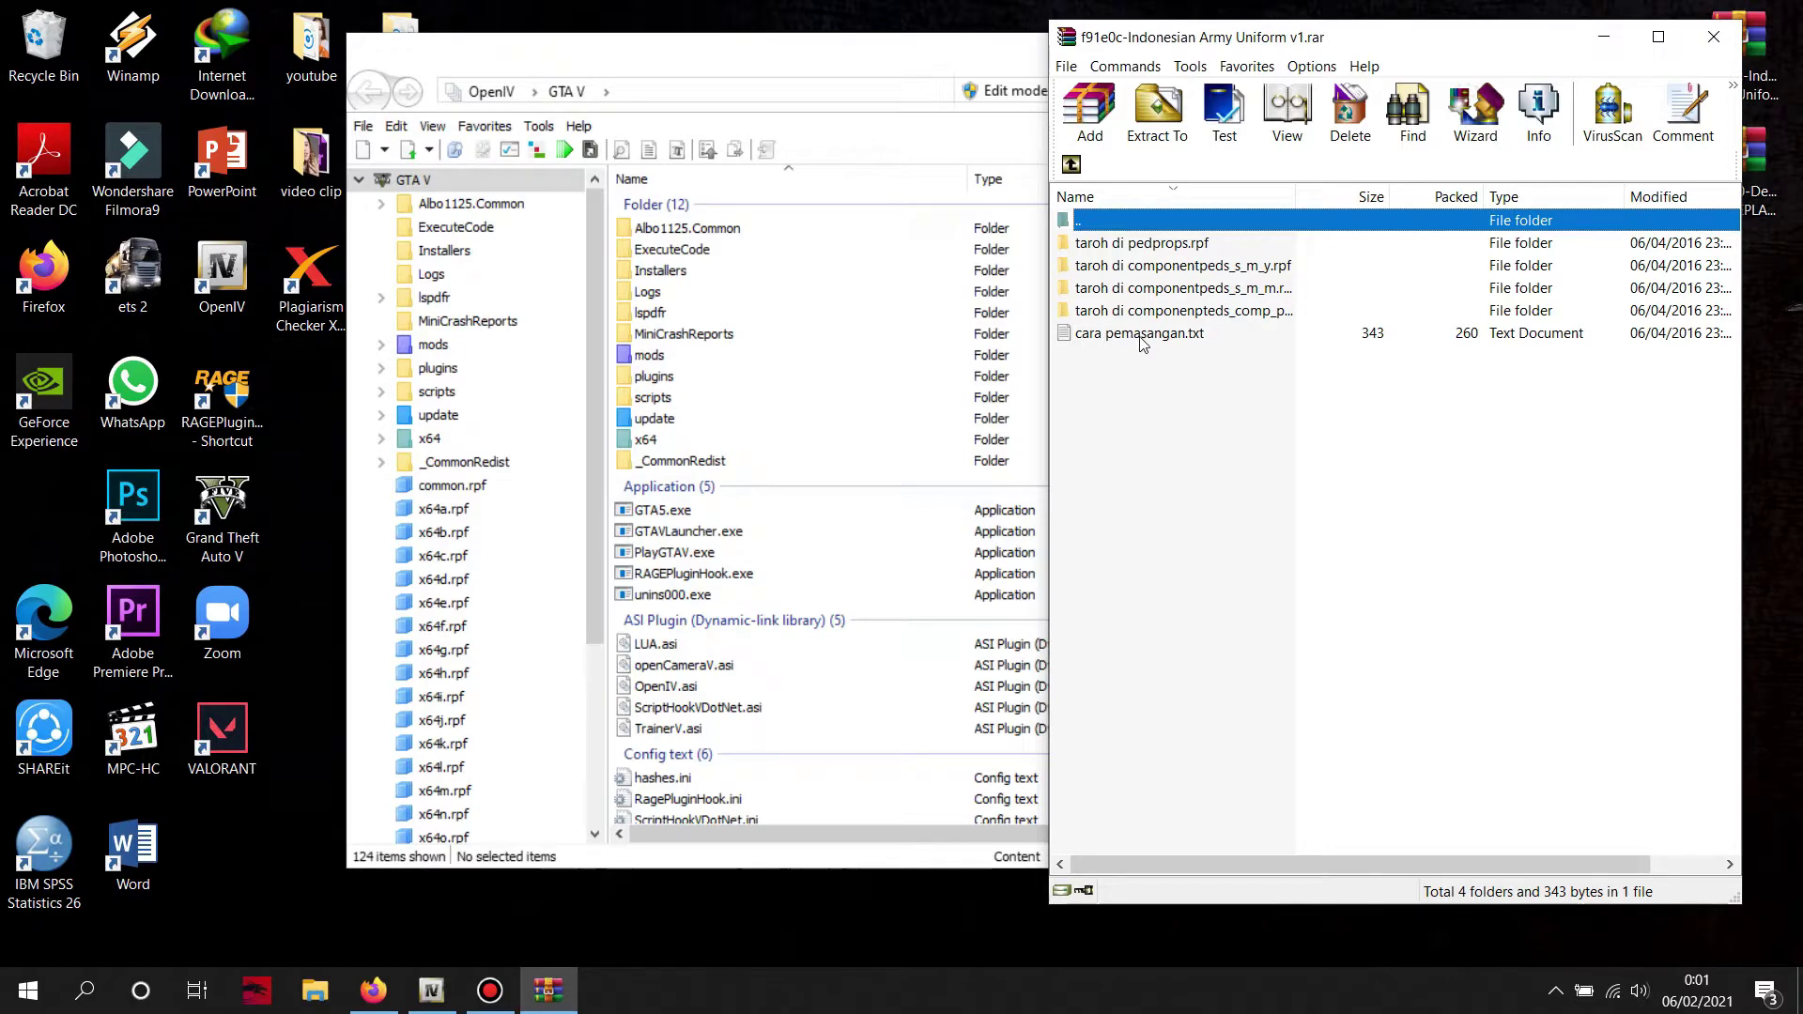
pyautogui.doubleClick(1143, 336)
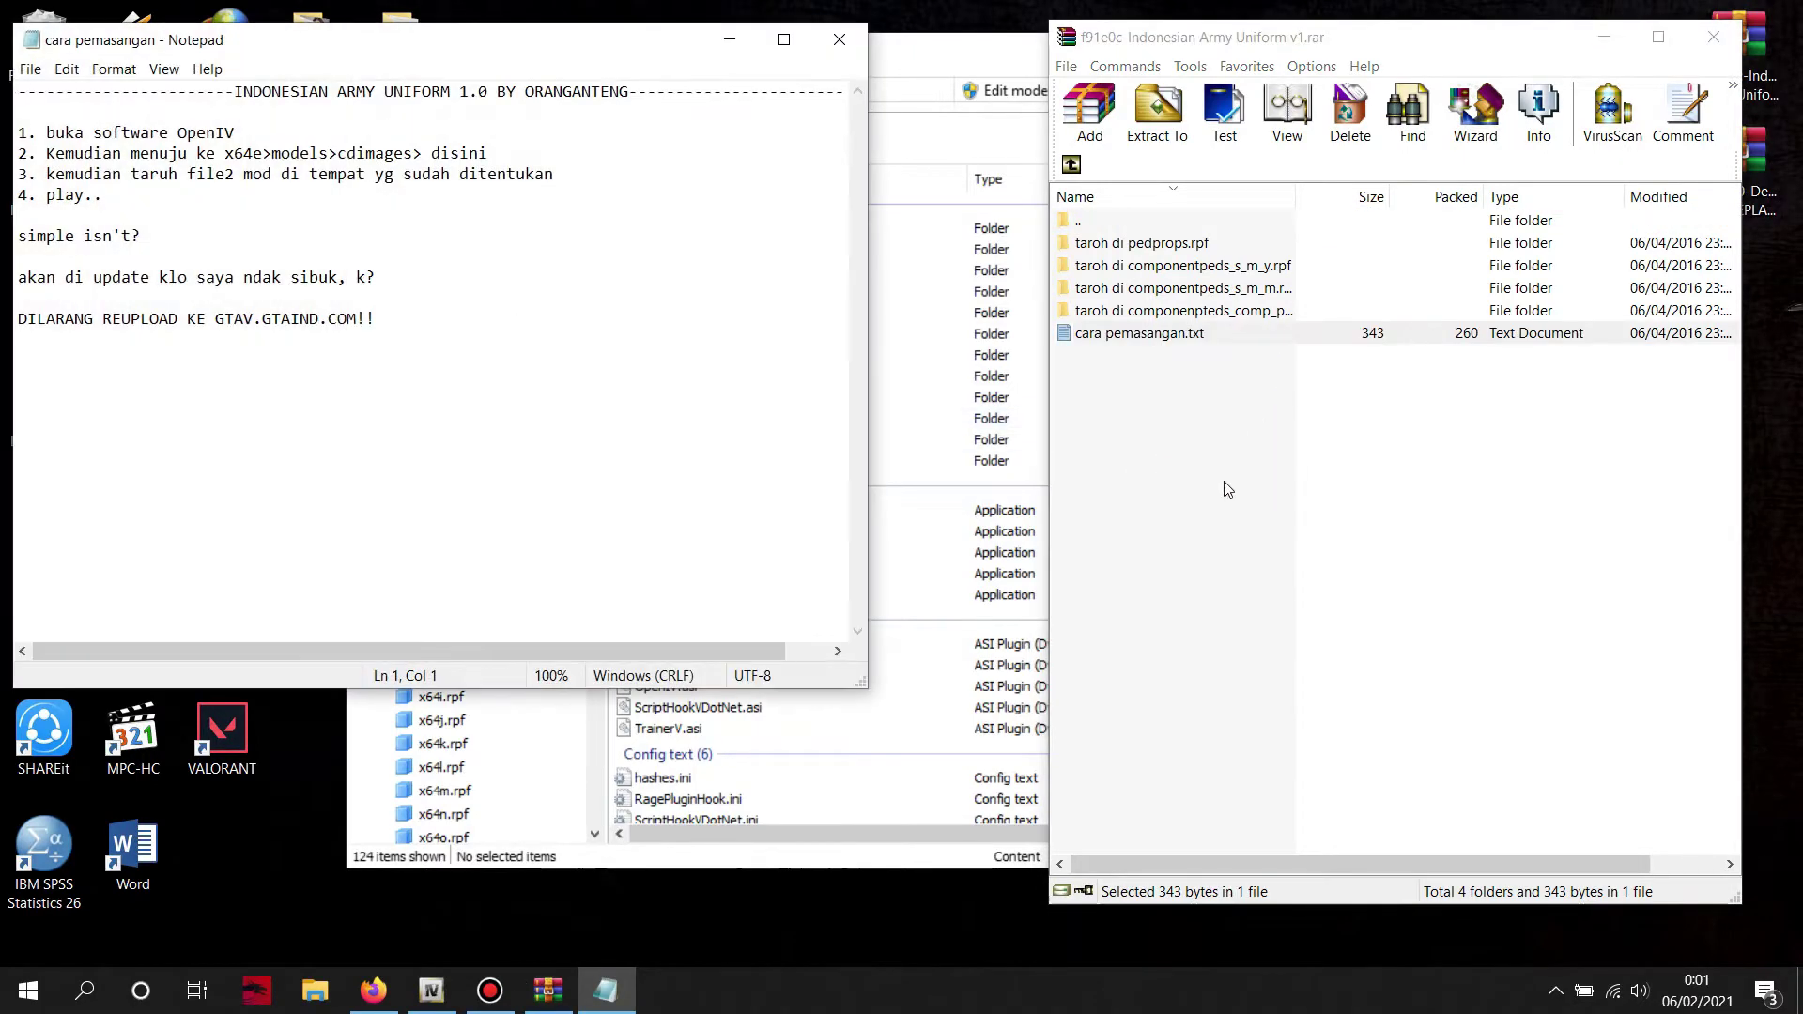
pyautogui.moveTo(398, 47); pyautogui.dragTo(594, 84)
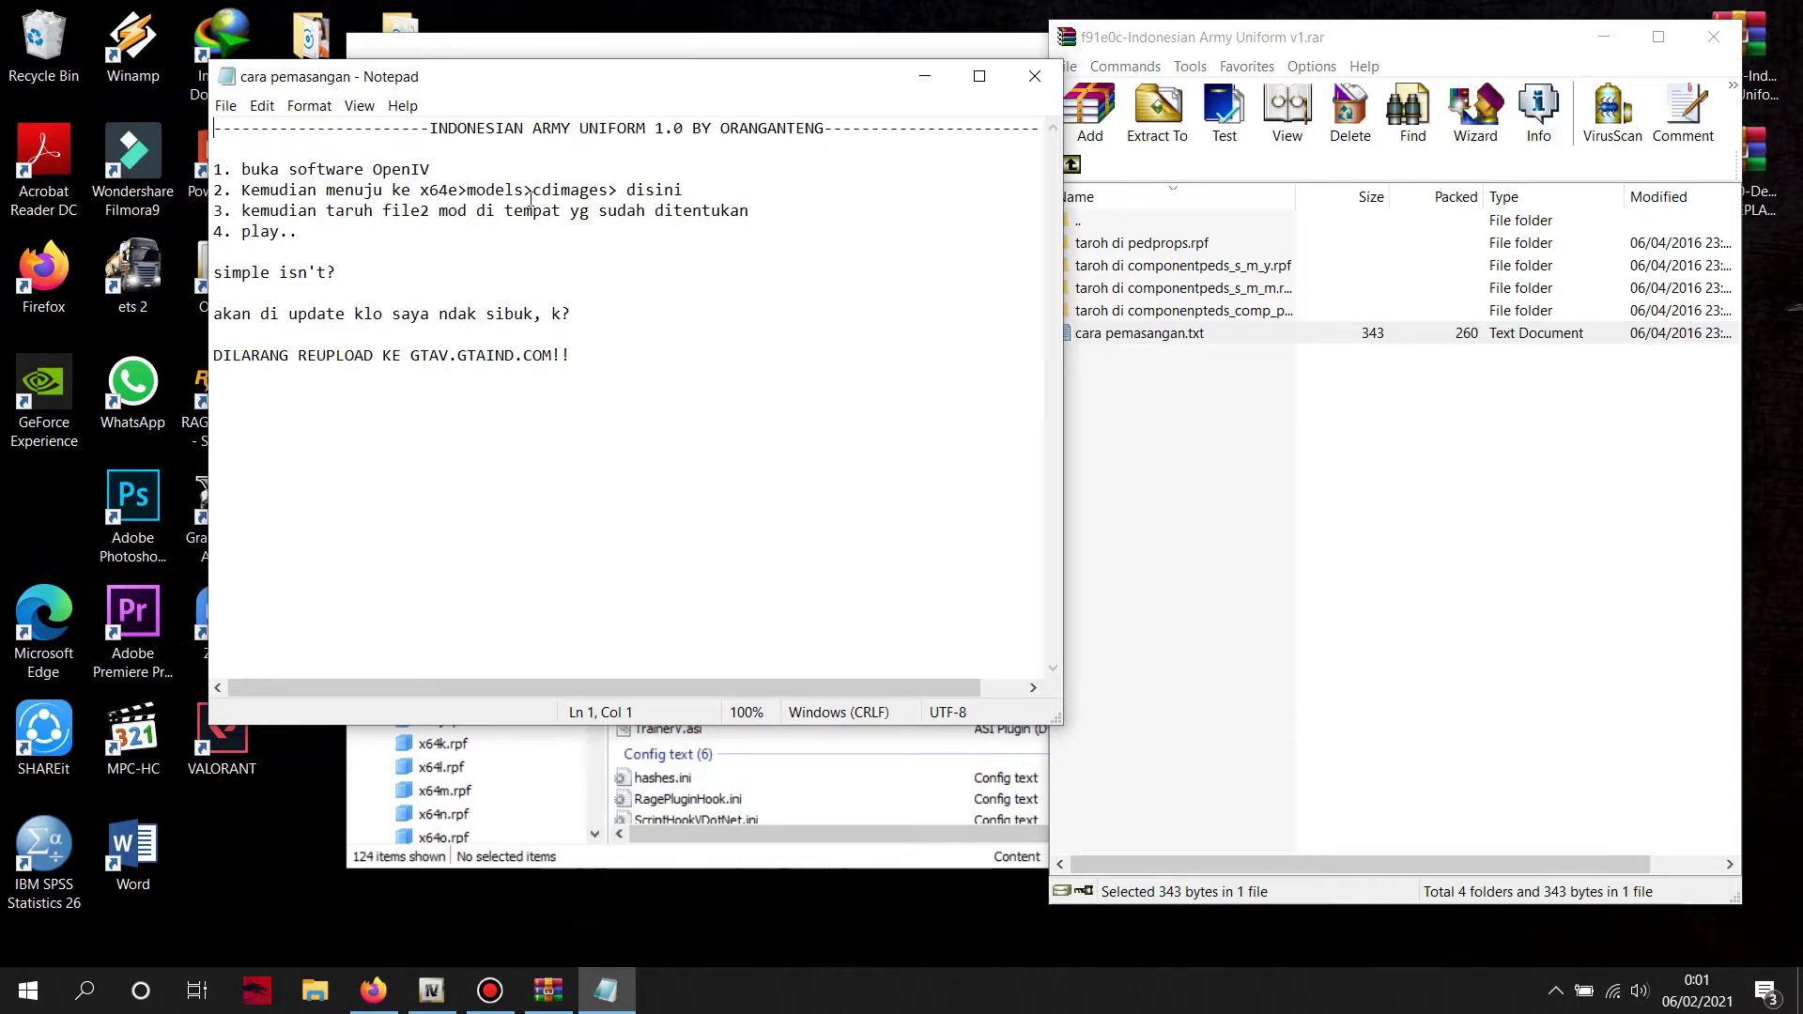
# Return to OpenIV, open the game's root x64e.rpf archive and enable edit mode.
pyautogui.click(768, 49)
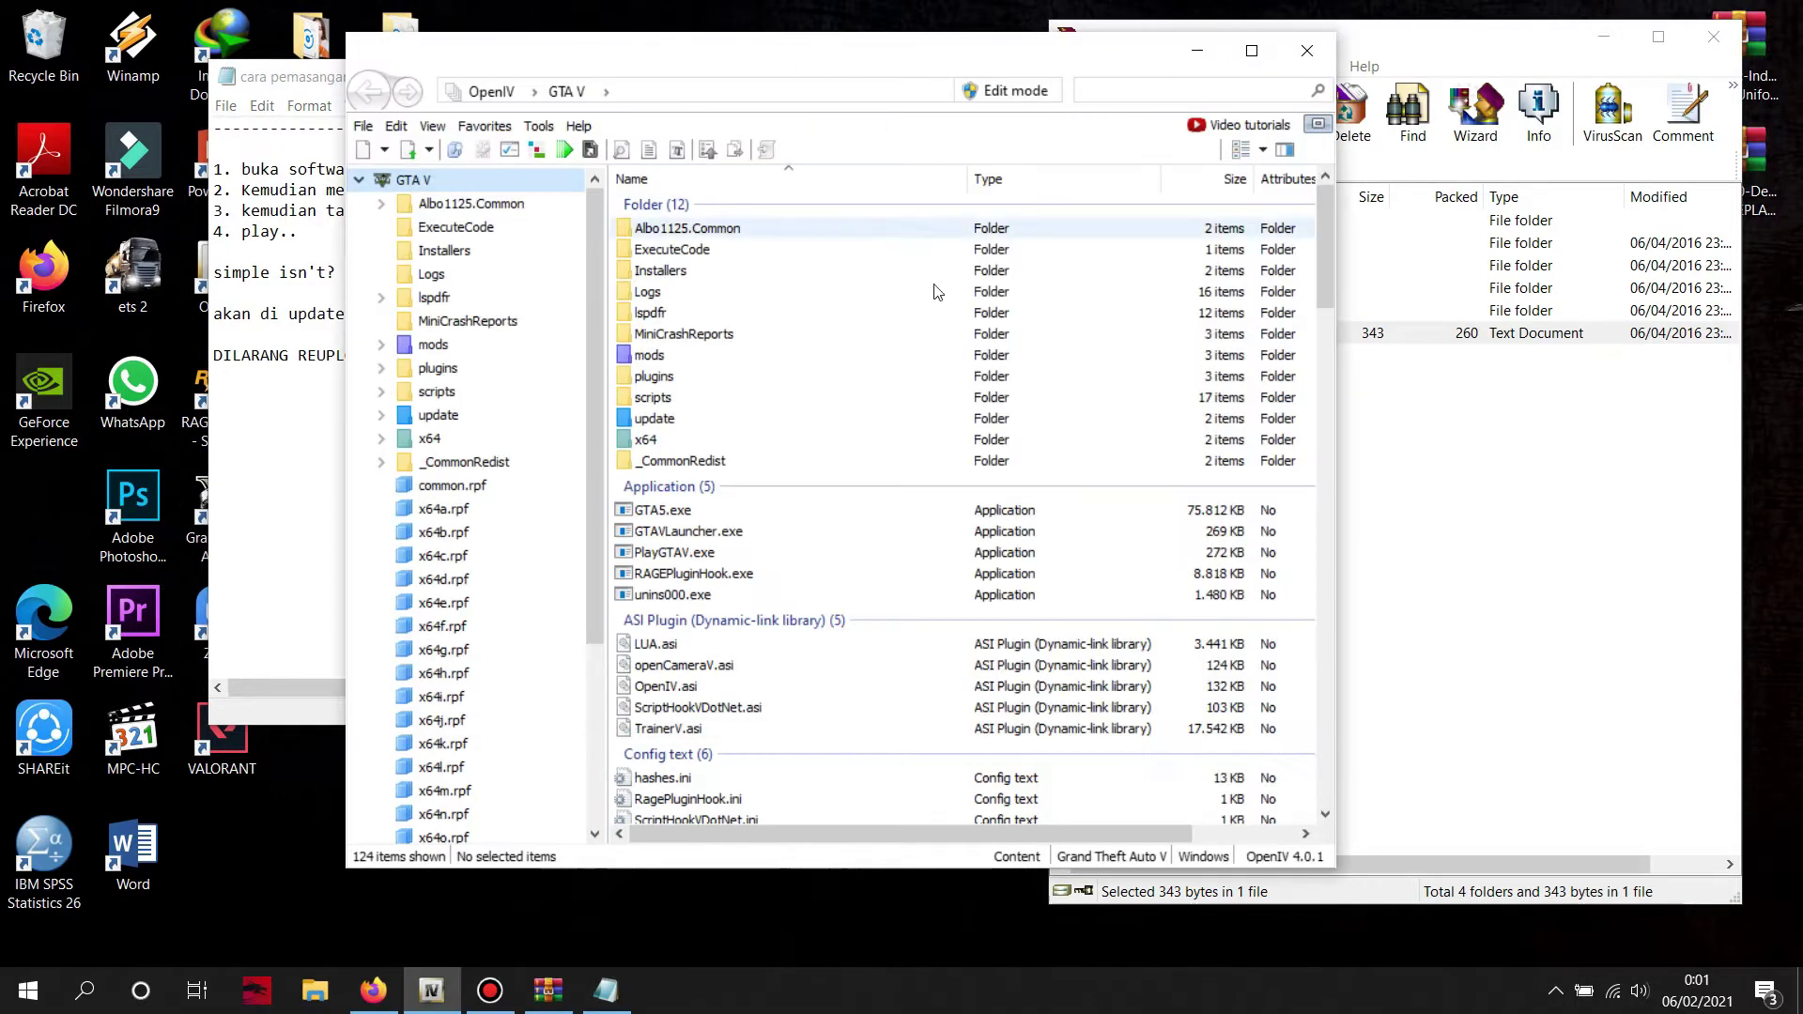
pyautogui.scroll(-2, 578, 516)
pyautogui.scroll(4, 577, 516)
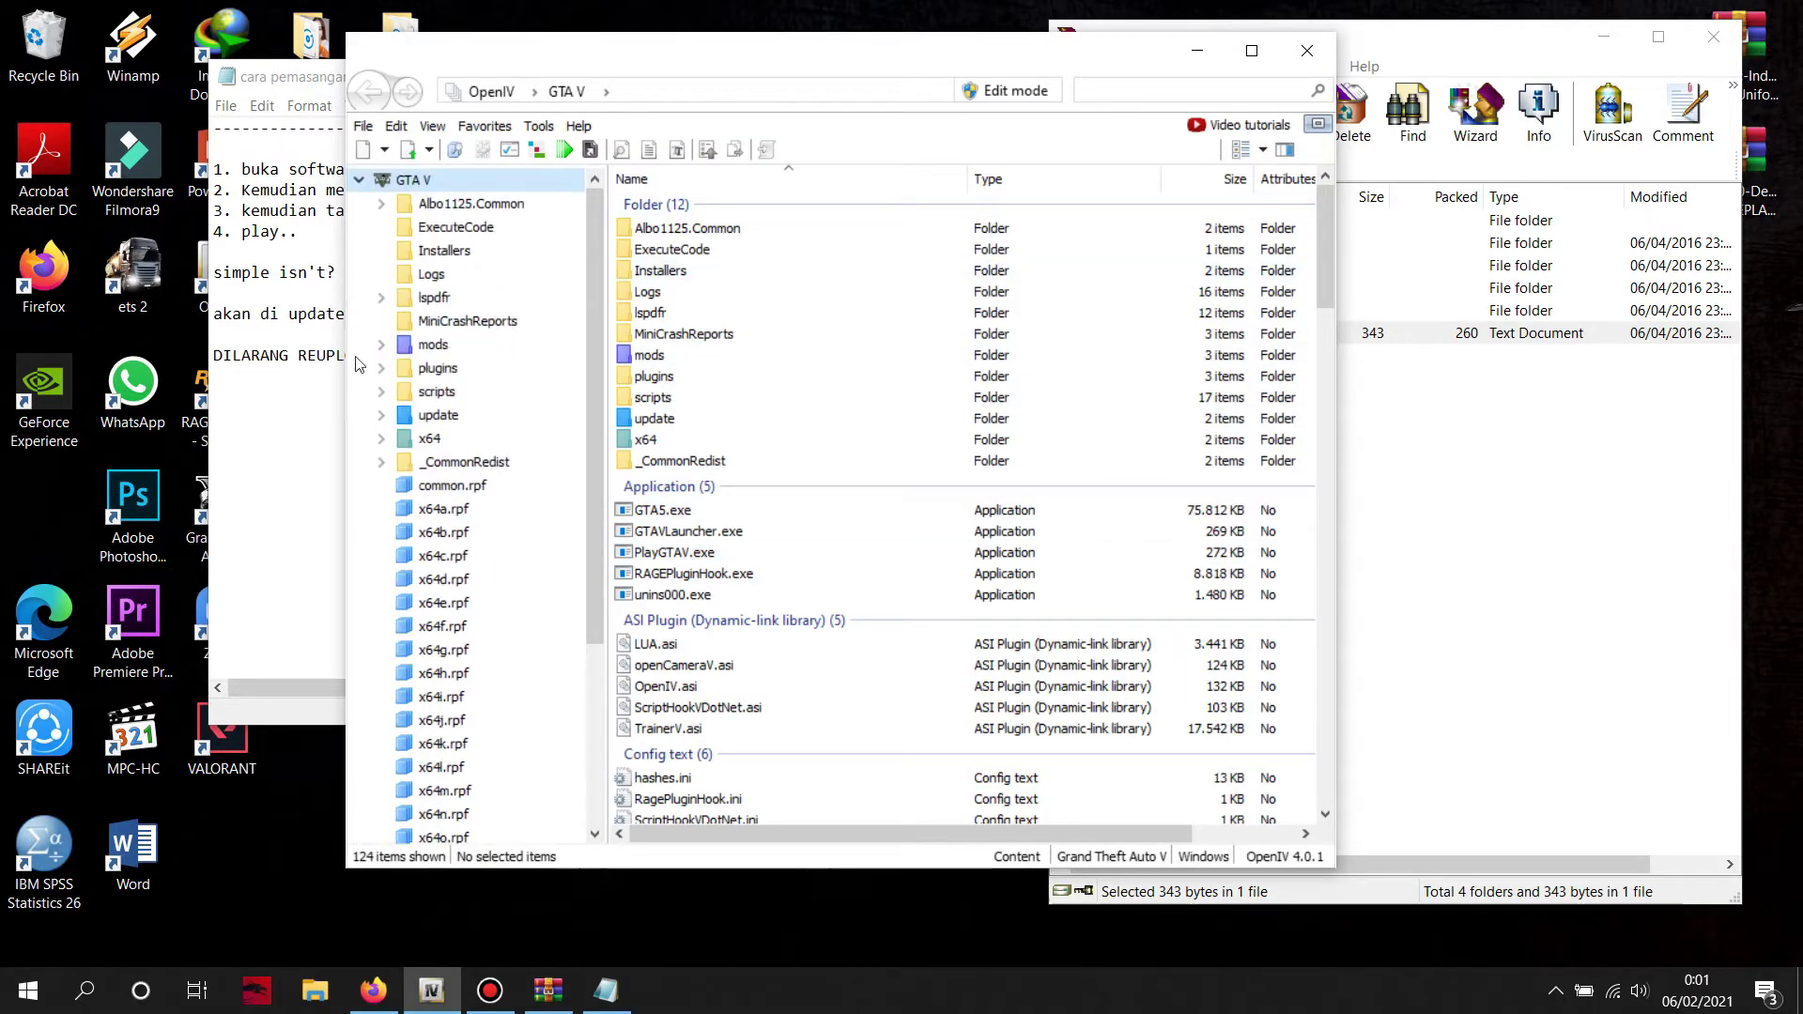
pyautogui.click(435, 347)
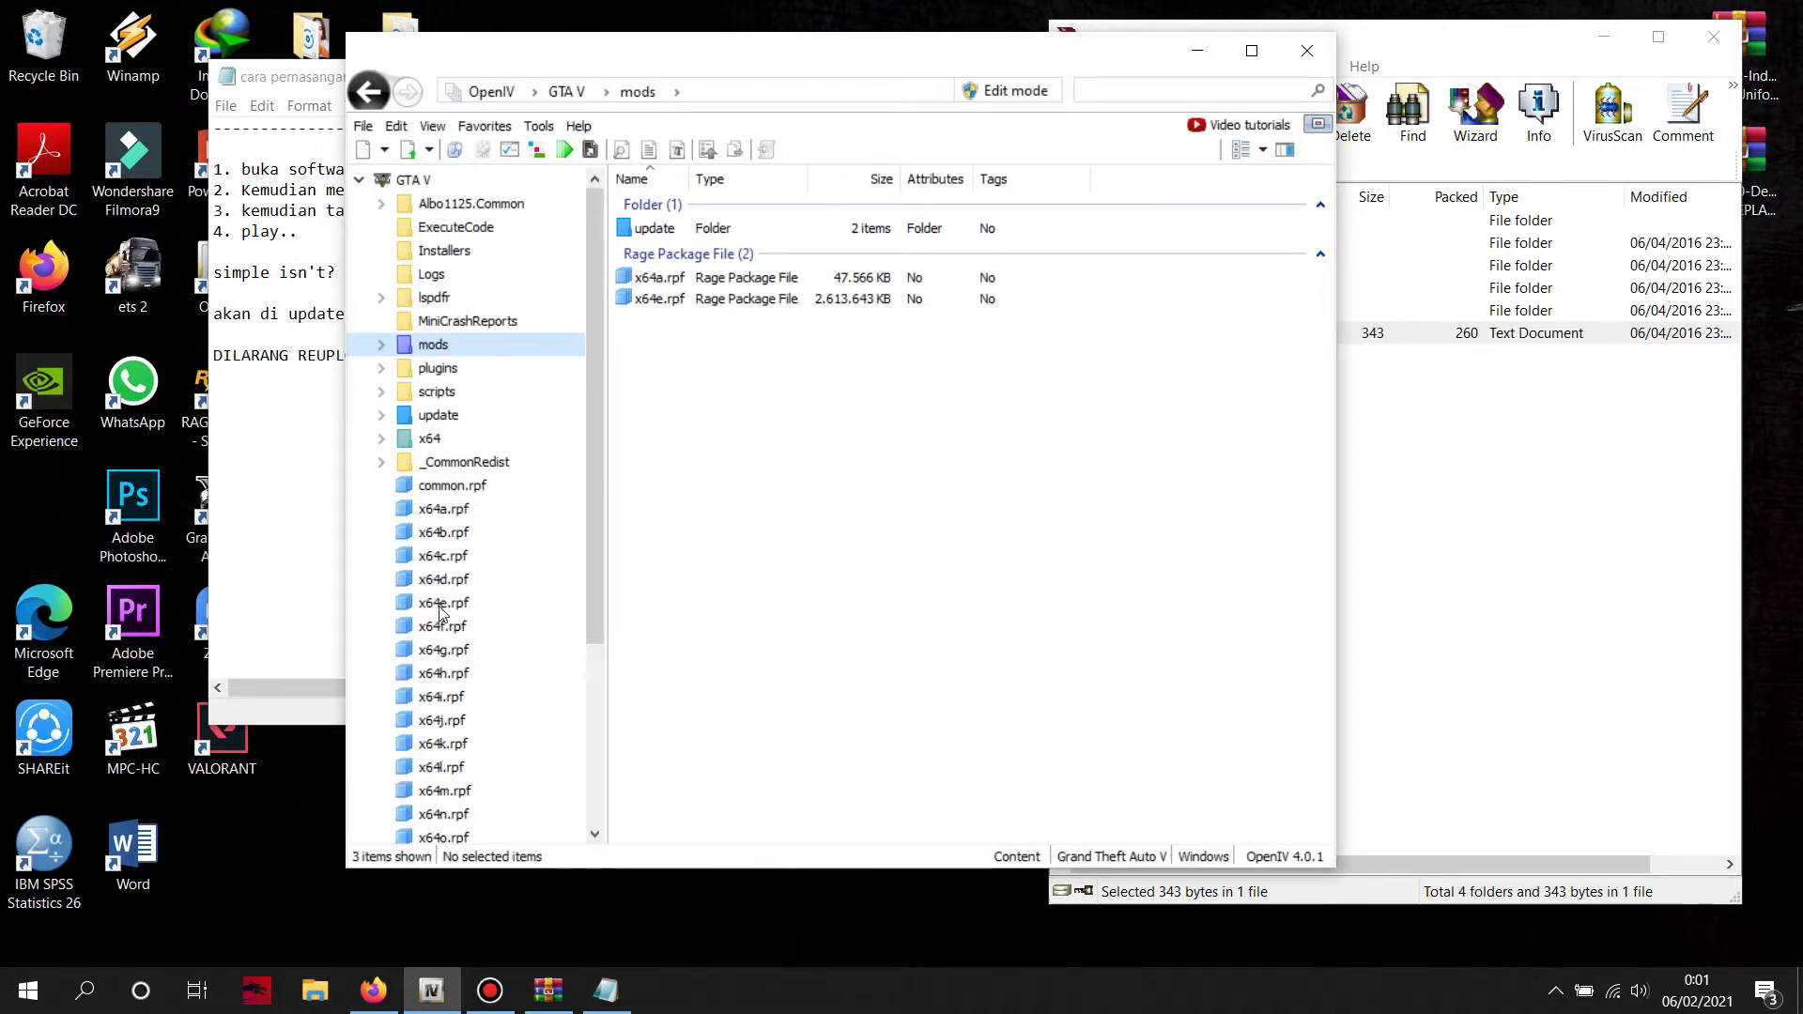
pyautogui.click(438, 605)
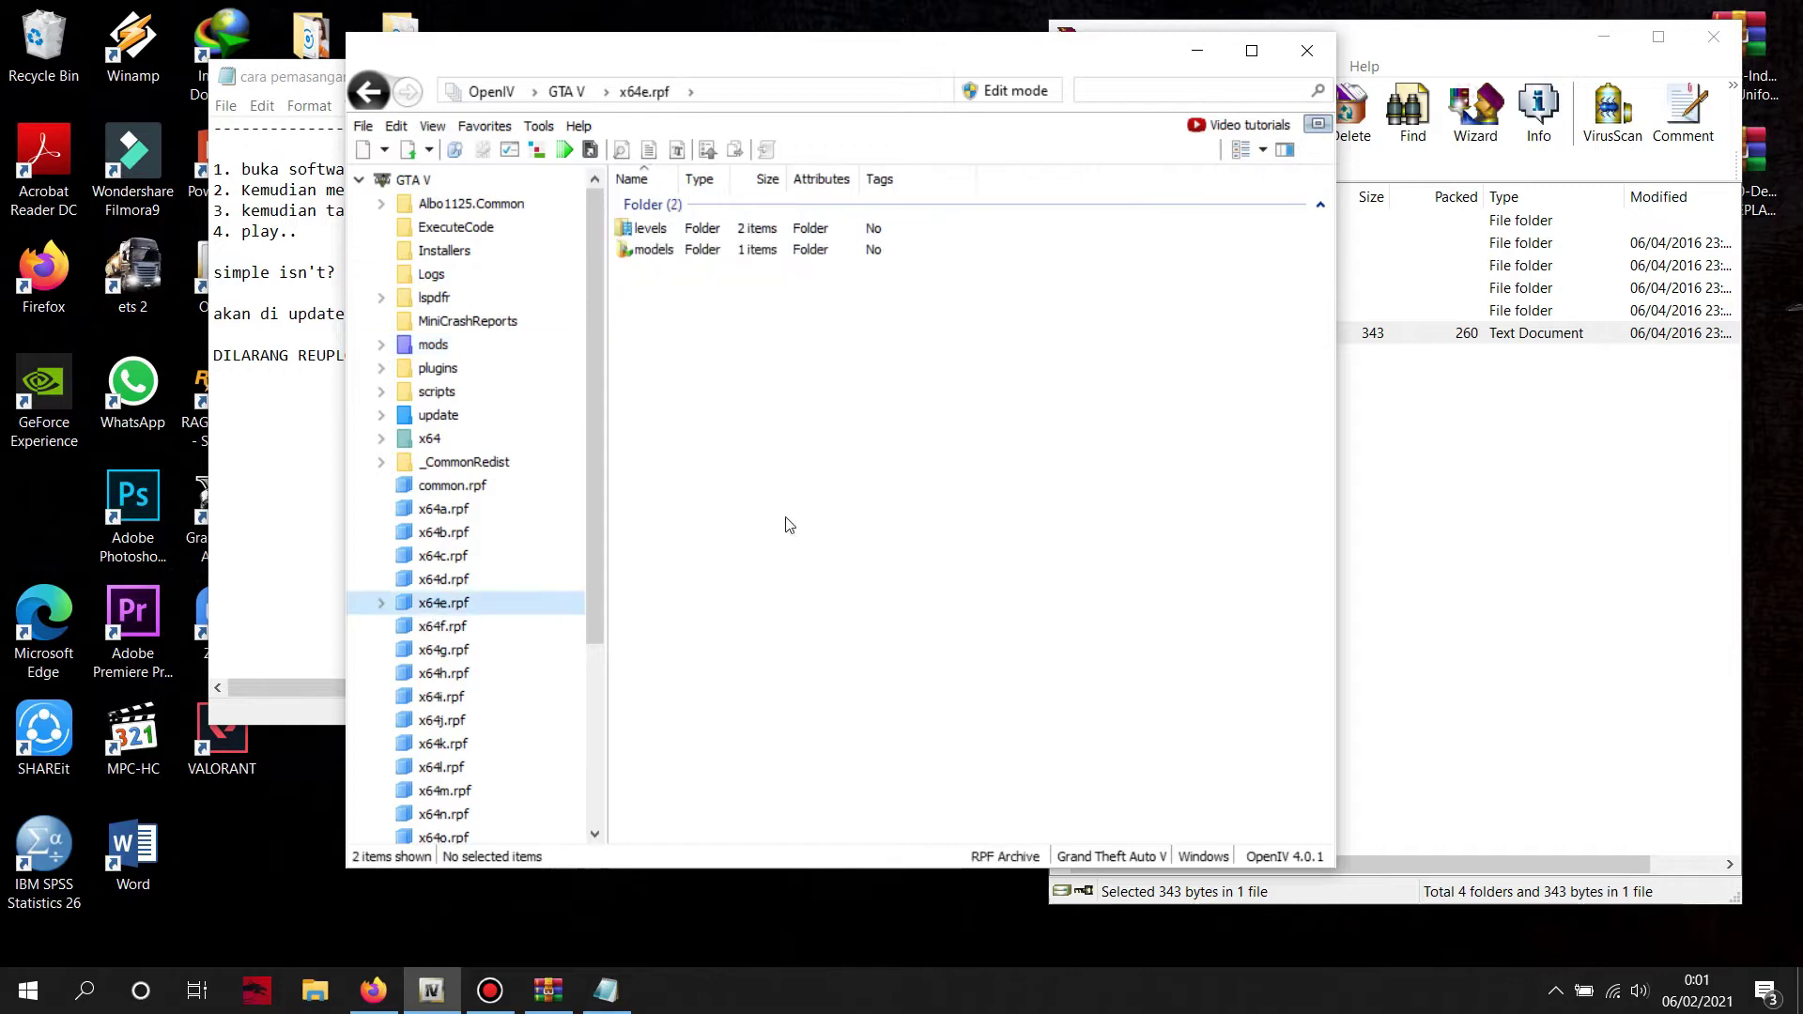
pyautogui.click(1003, 94)
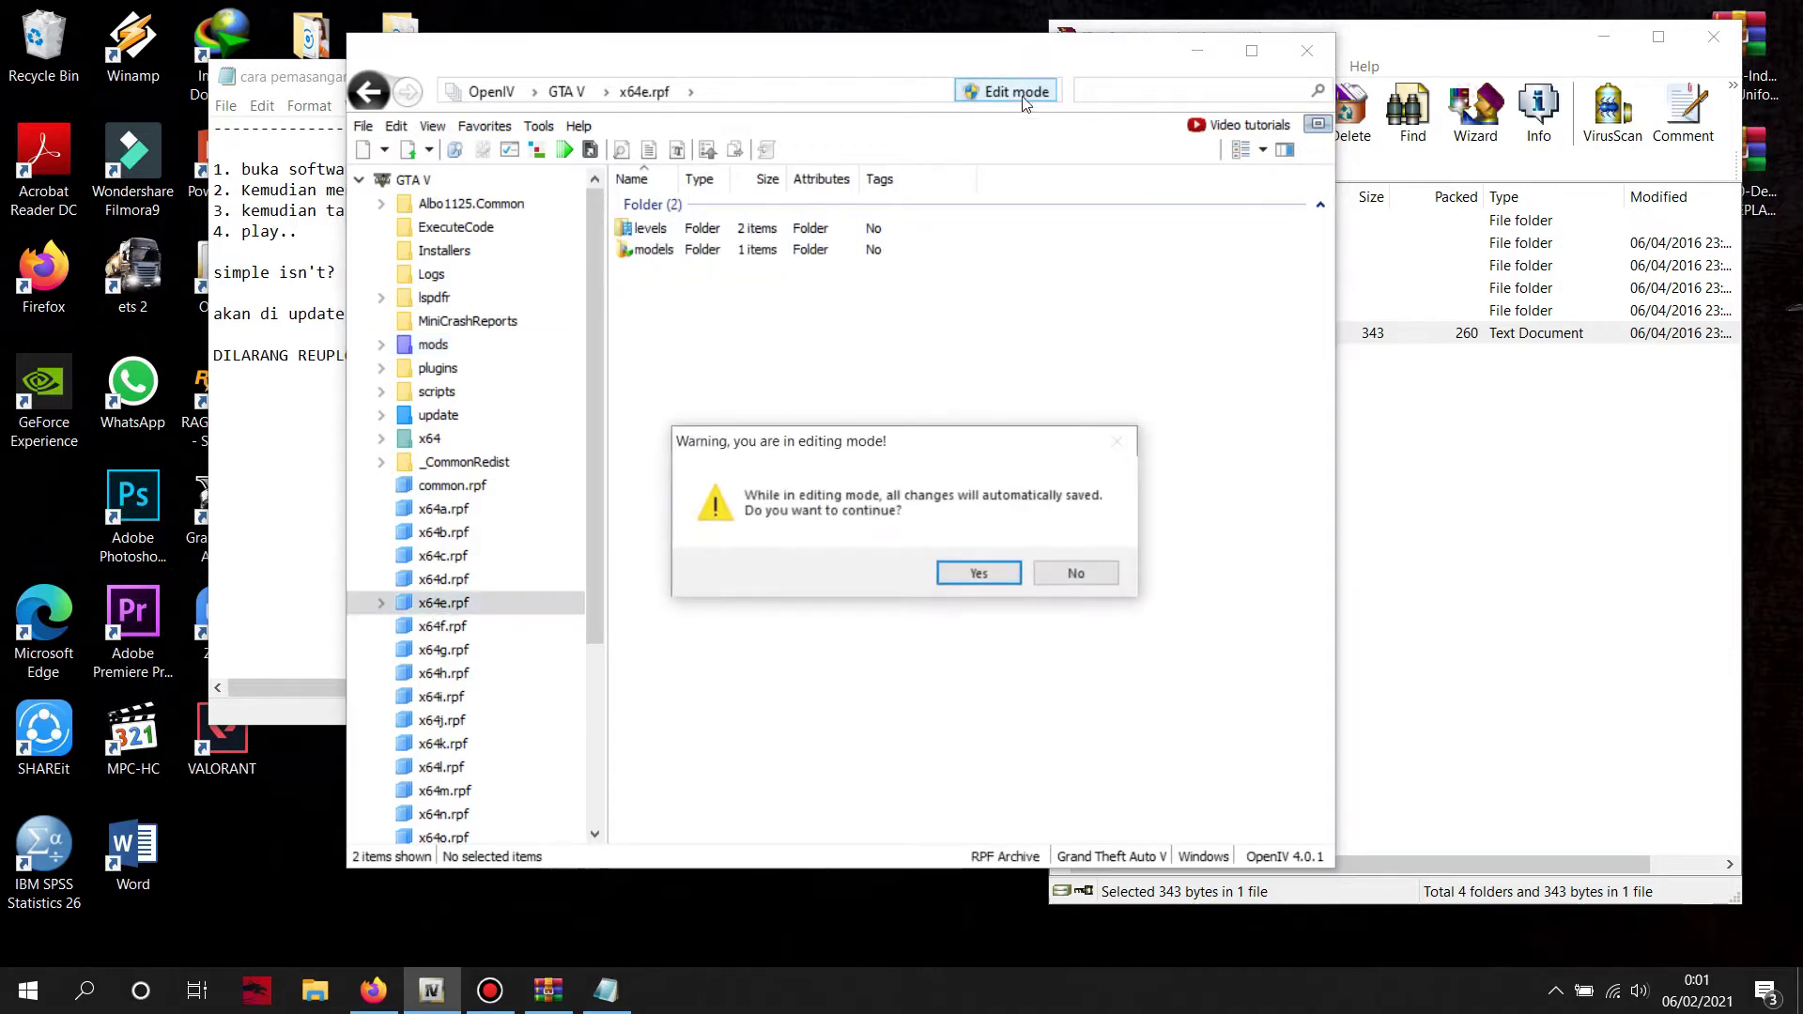
pyautogui.click(978, 575)
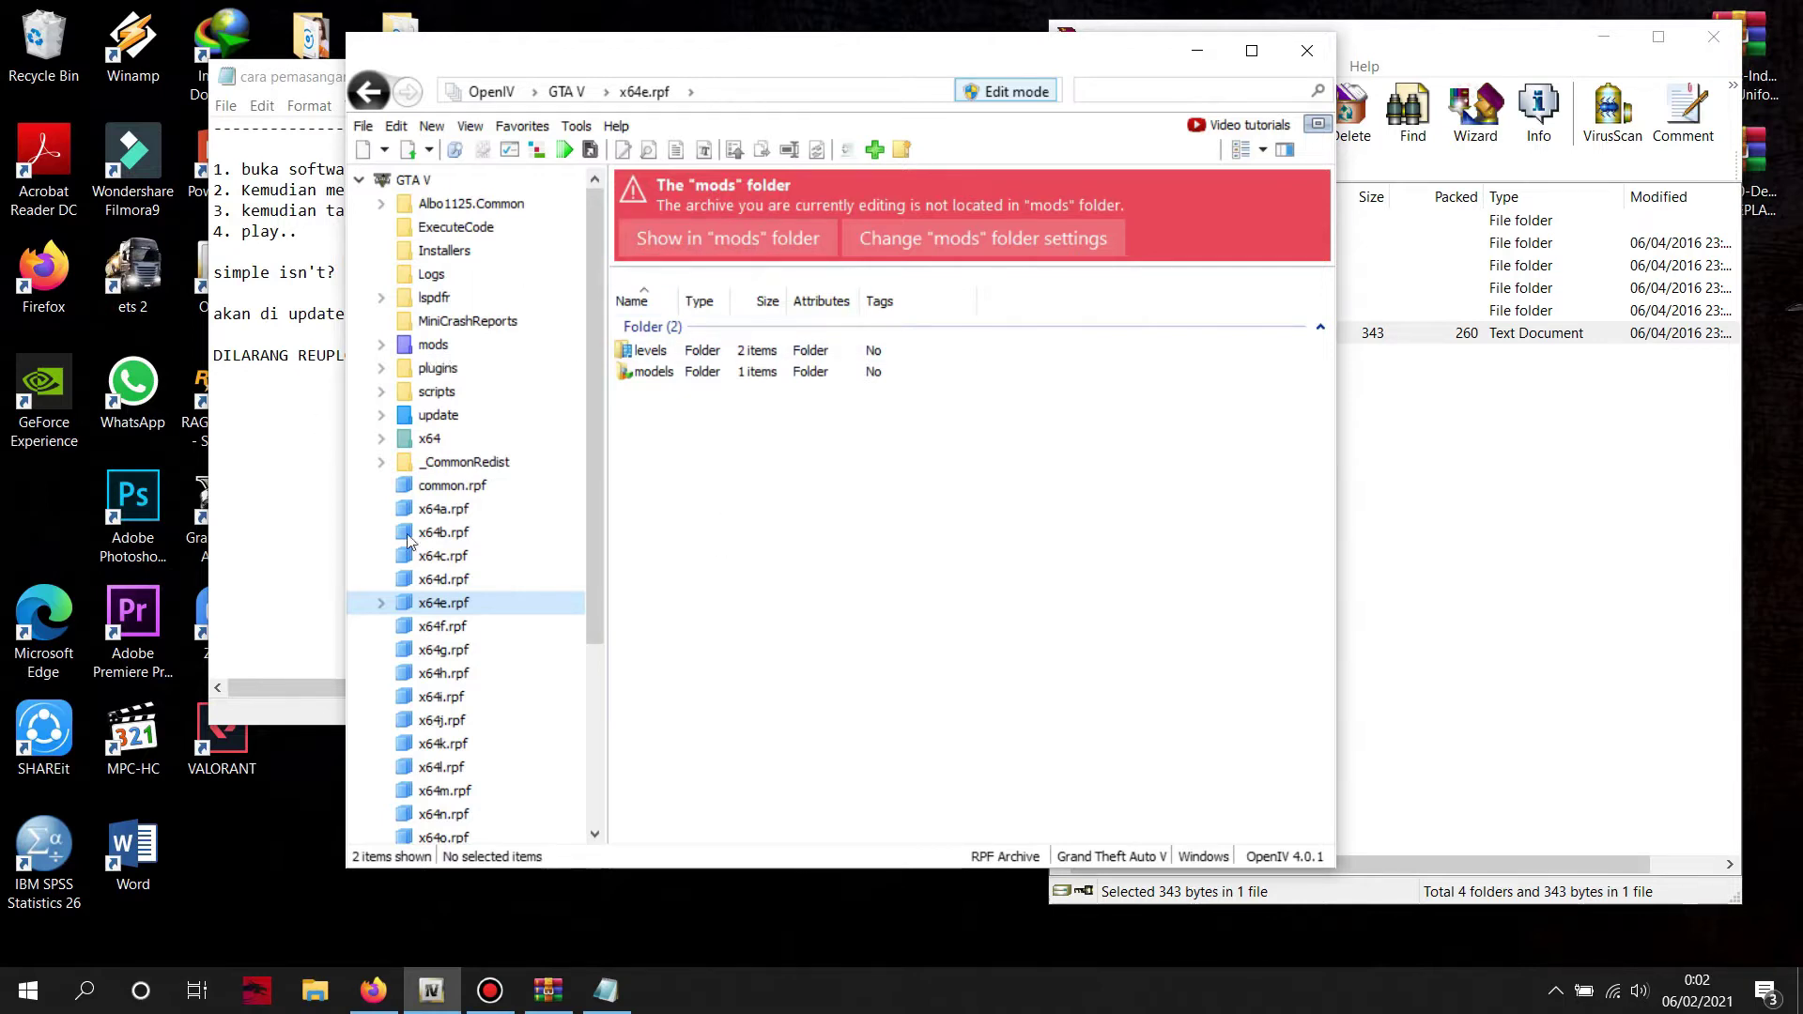
pyautogui.scroll(-4, 595, 417)
pyautogui.scroll(4, 596, 417)
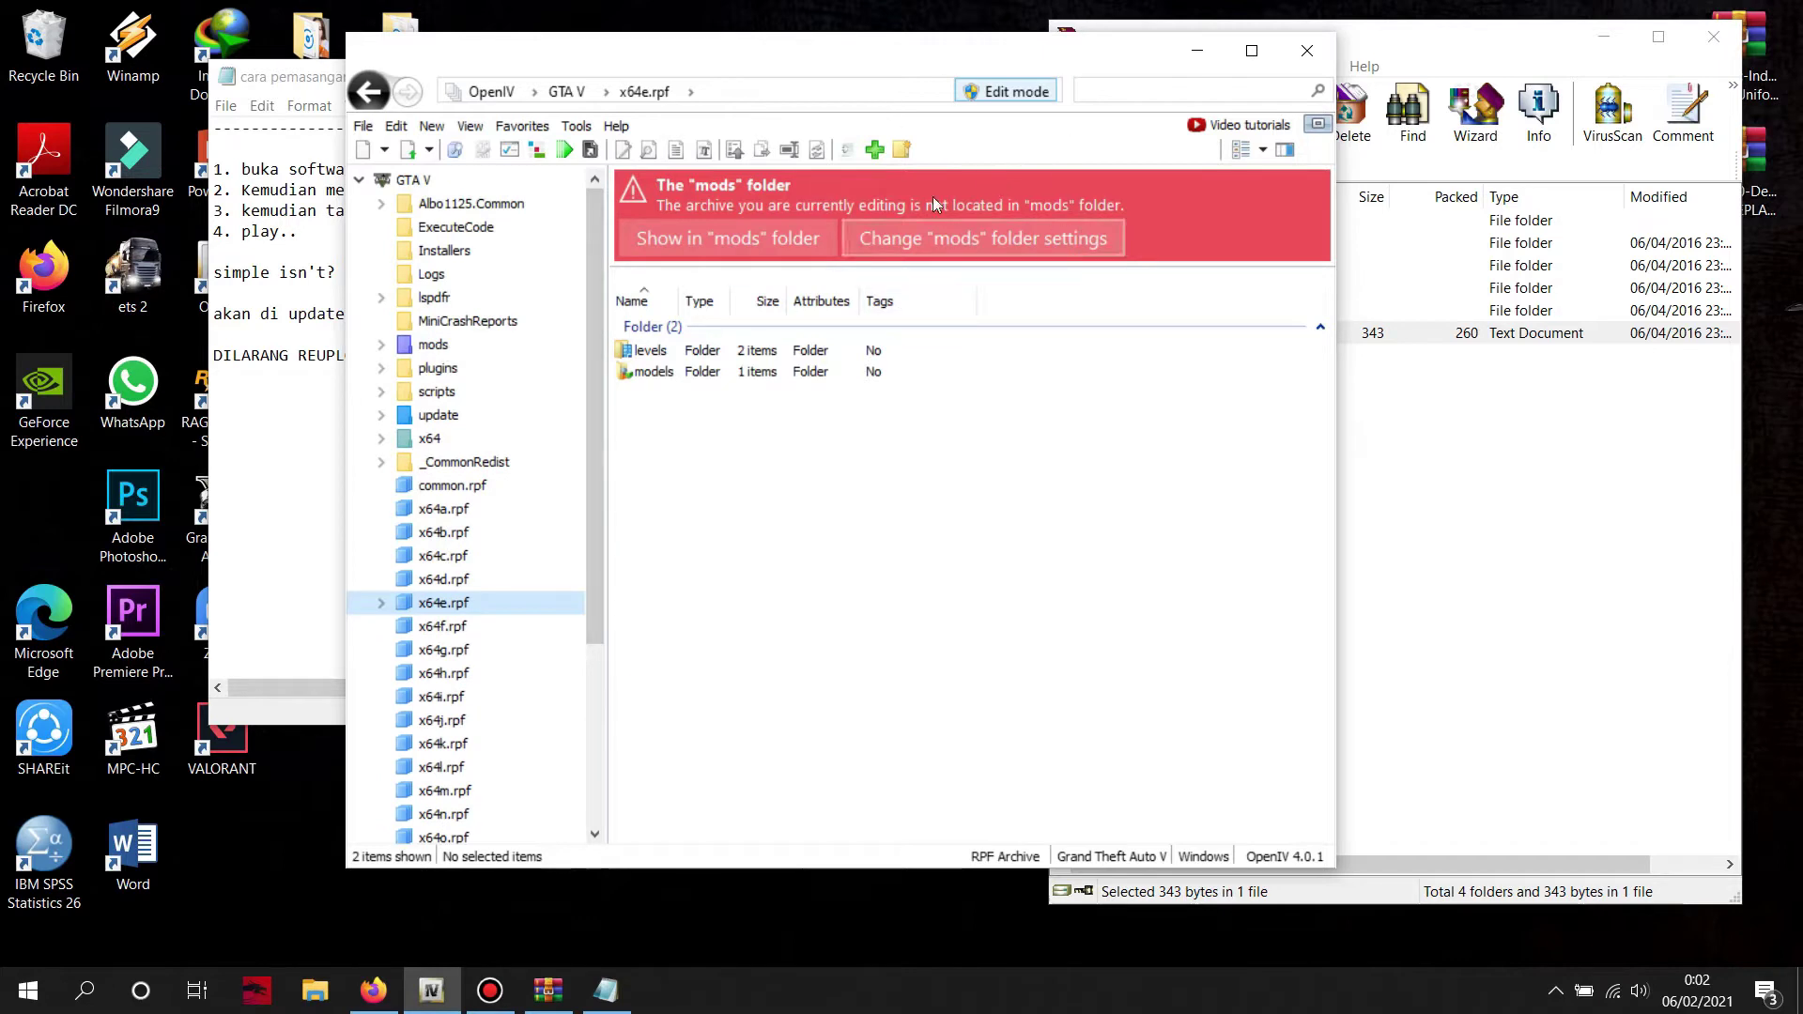
# Open the mods folder and arrange the installation notes and the OpenIV window side by side.
pyautogui.click(451, 346)
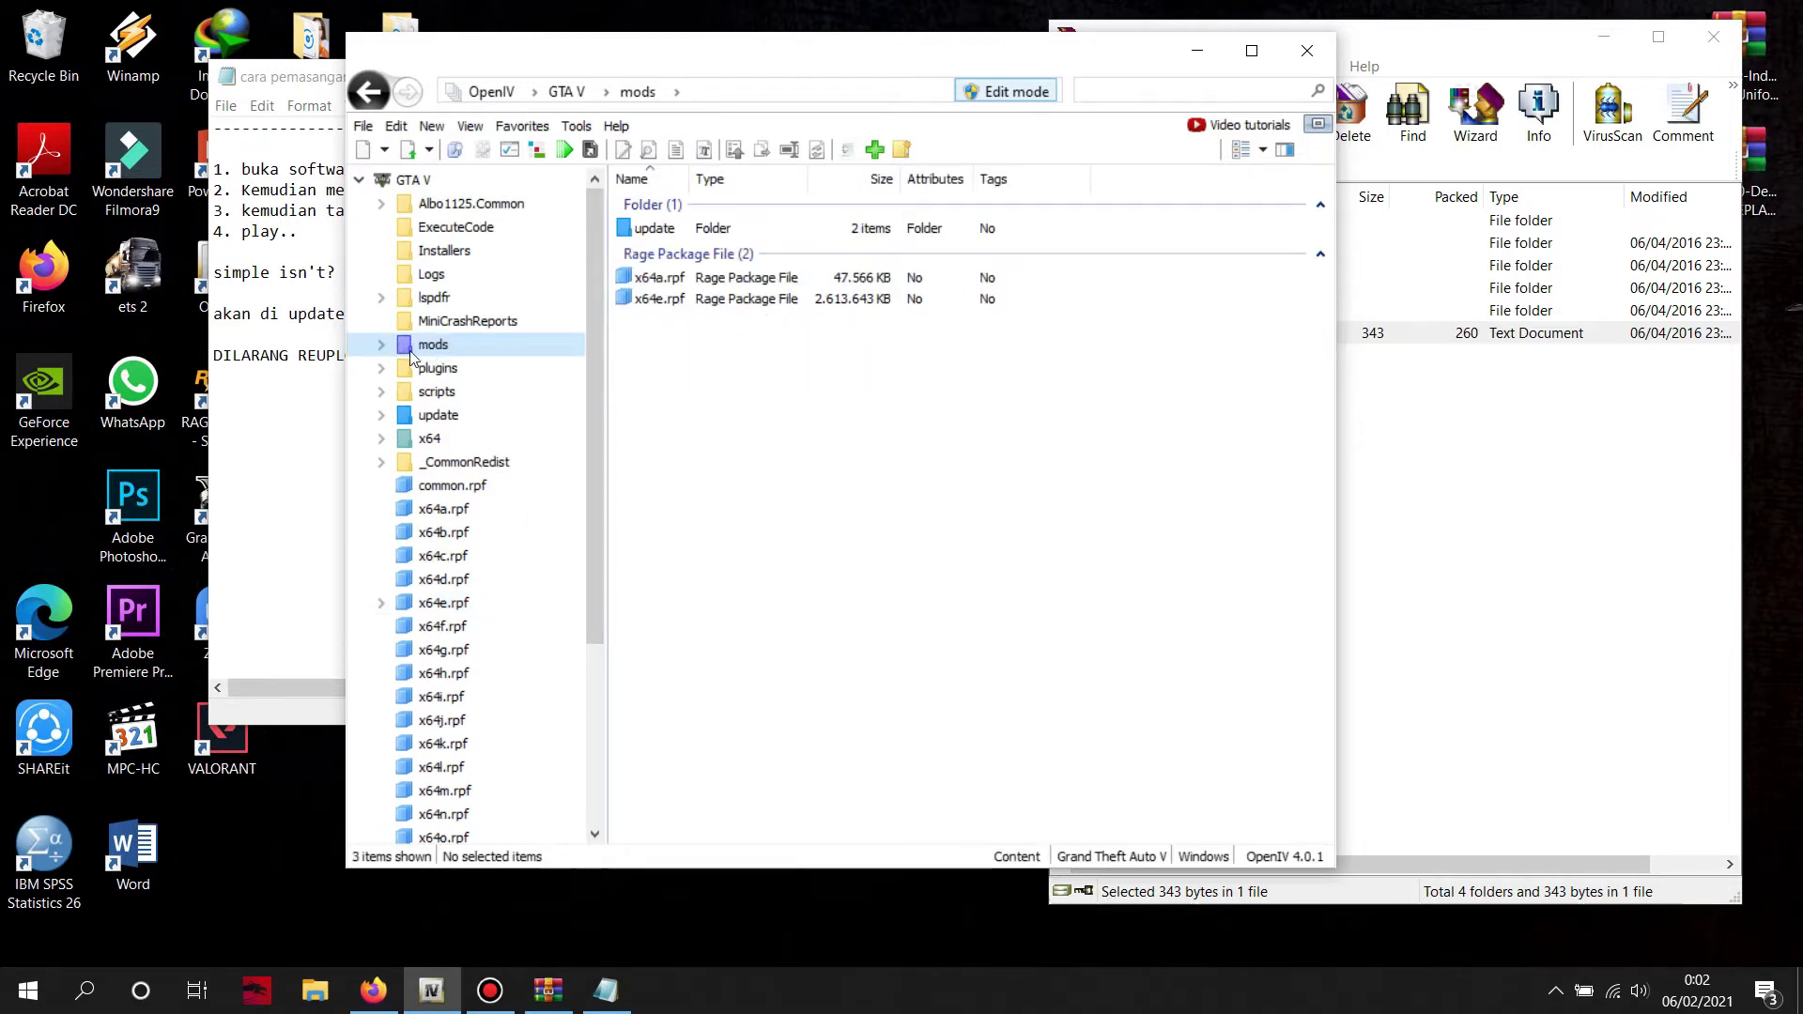
pyautogui.click(297, 474)
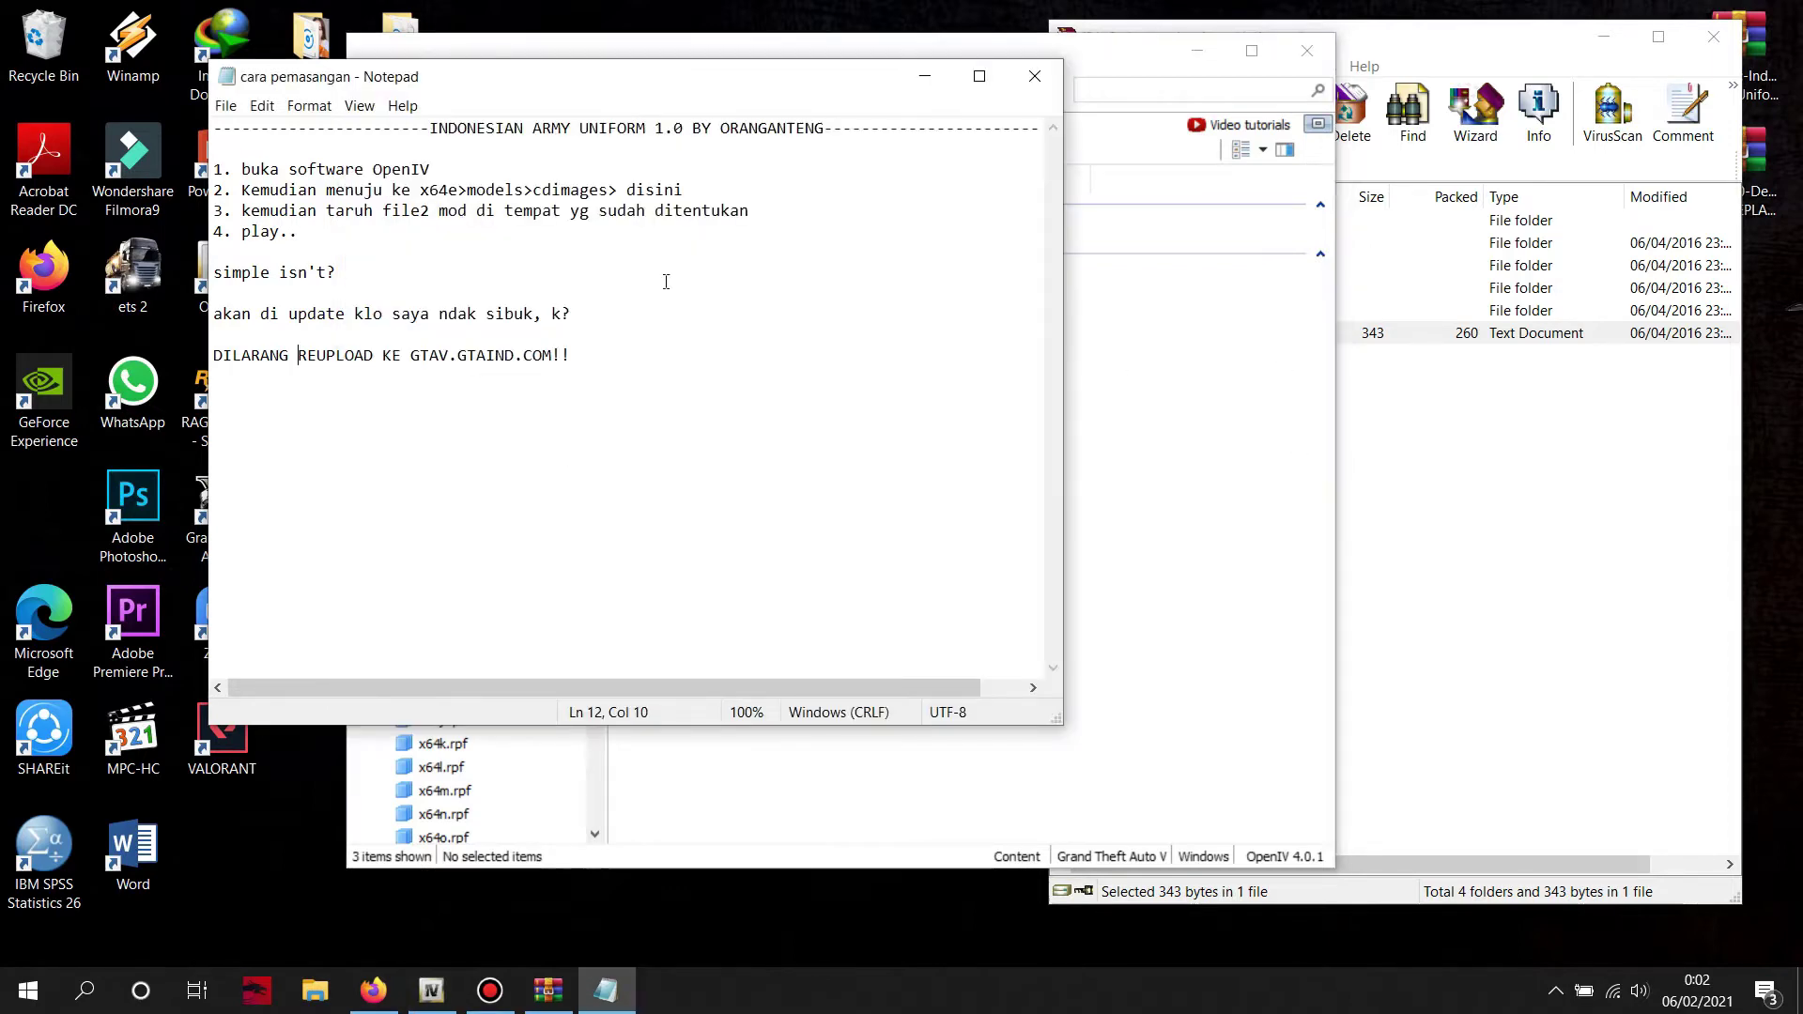
pyautogui.moveTo(1125, 66); pyautogui.dragTo(1567, 35)
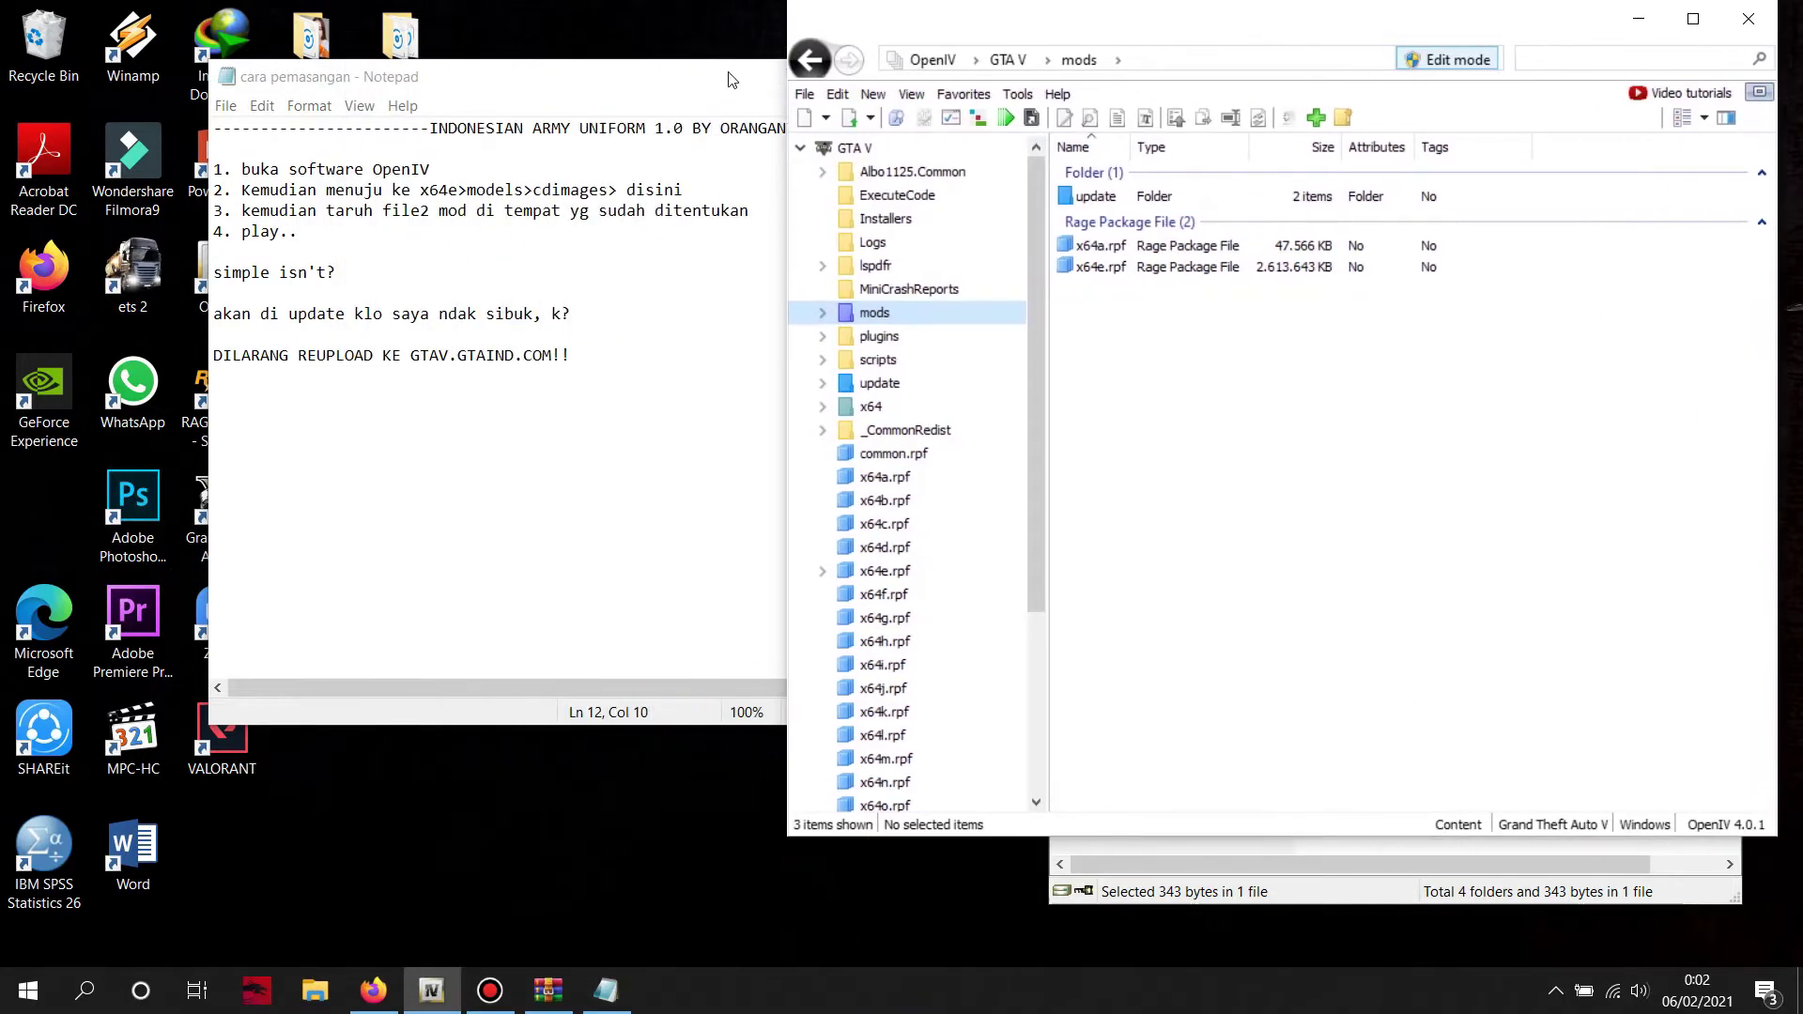
pyautogui.moveTo(718, 89); pyautogui.dragTo(320, 66)
pyautogui.moveTo(1143, 38); pyautogui.dragTo(1062, 52)
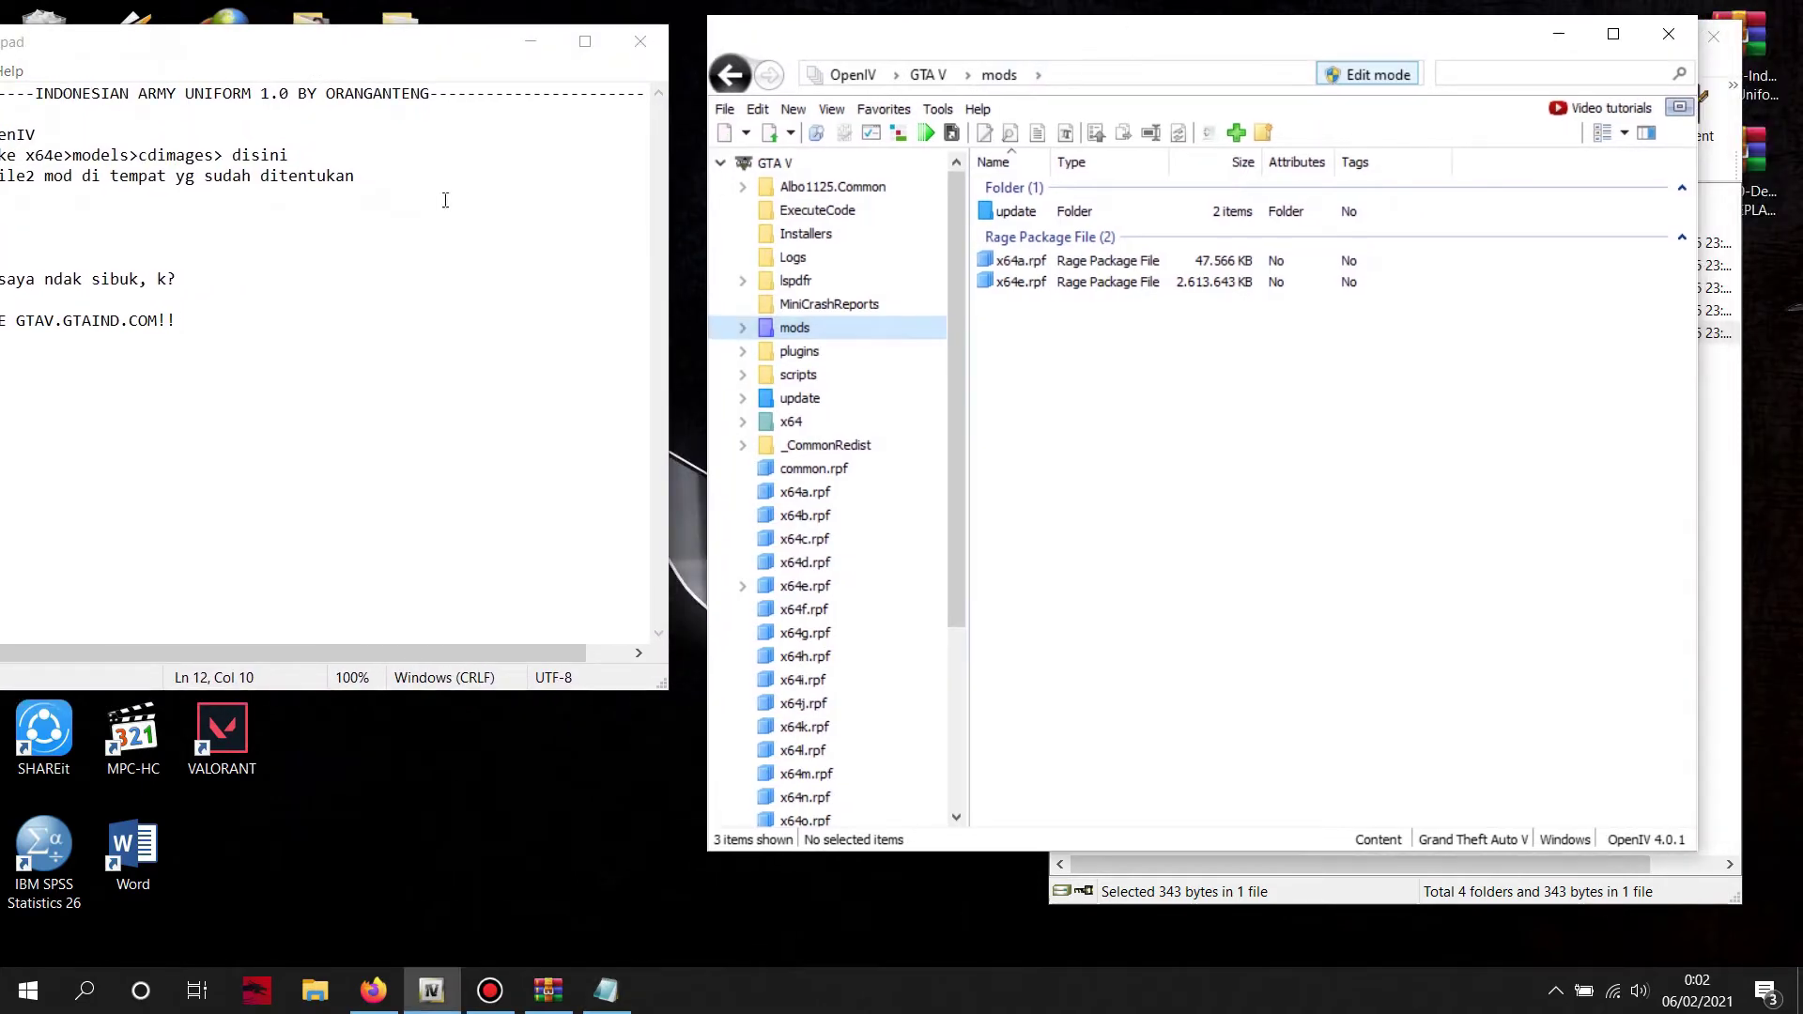
# Open the x64e.rpf archive inside the mods folder.
pyautogui.click(782, 345)
pyautogui.click(792, 331)
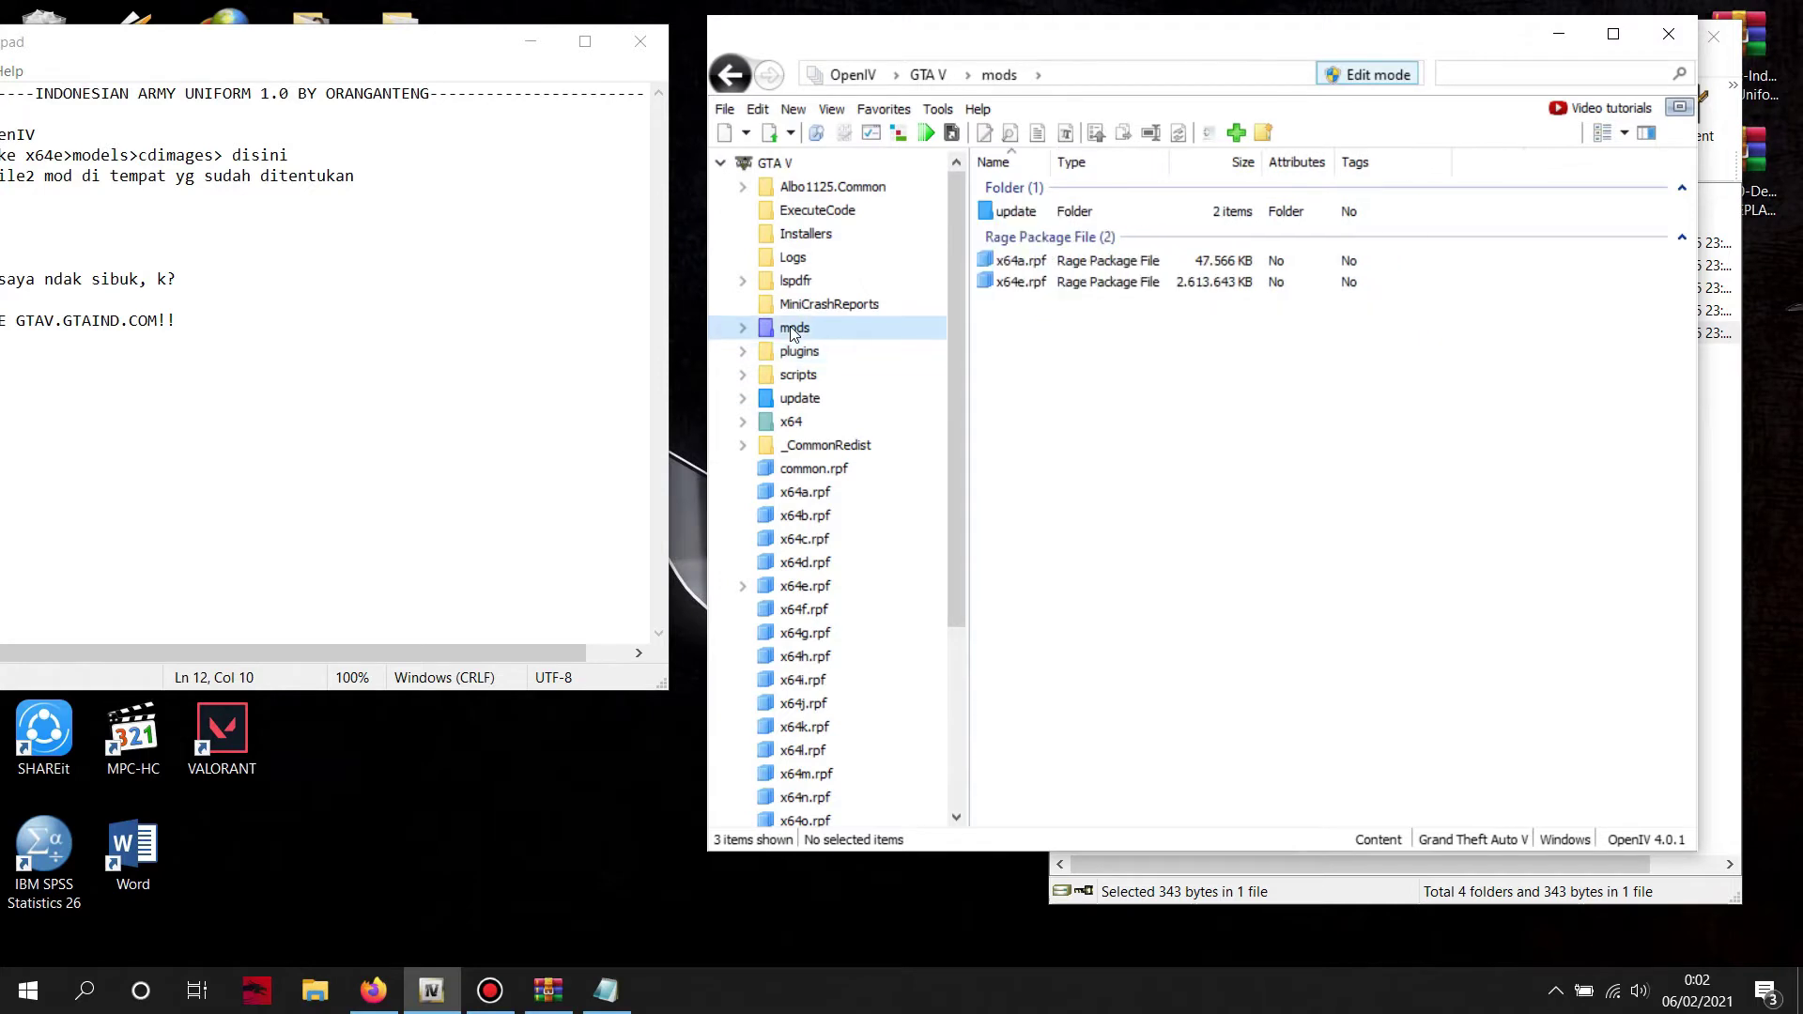
pyautogui.click(1006, 285)
pyautogui.doubleClick(1006, 284)
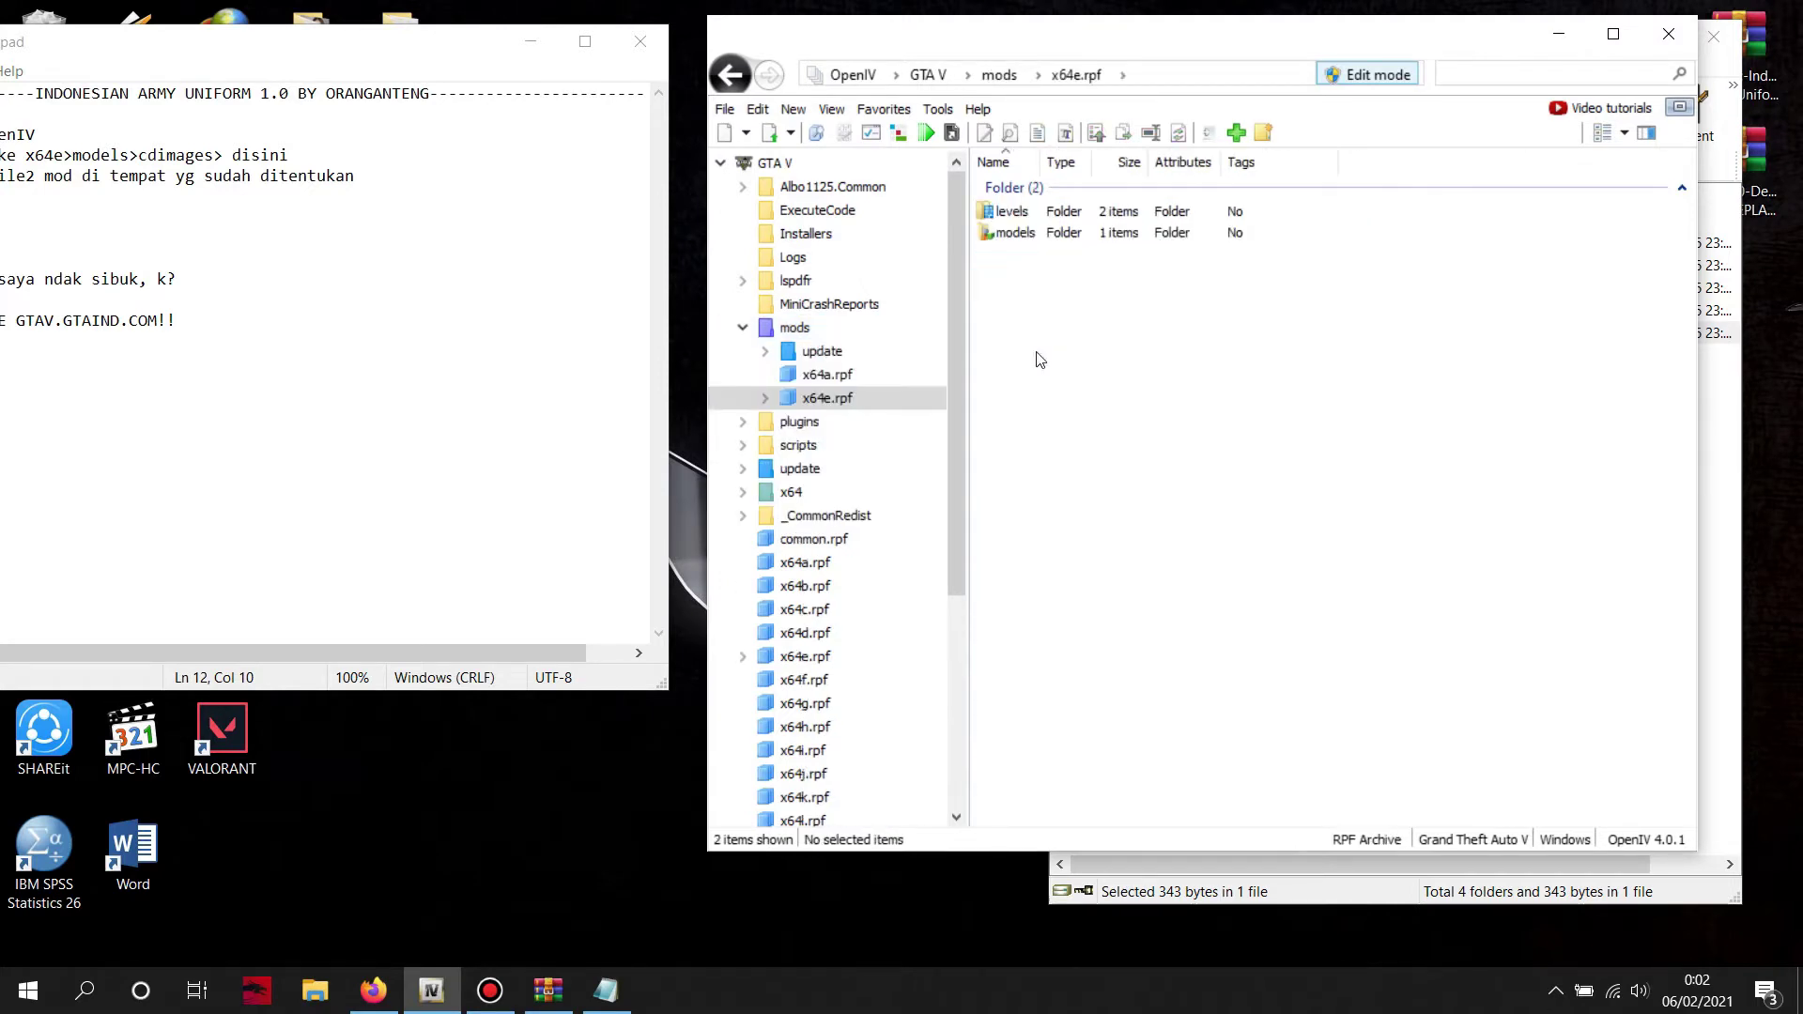
# Open the models folder of the mods copy of x64e.rpf and go into its cdimages folder.
pyautogui.click(1029, 240)
pyautogui.doubleClick(1028, 240)
pyautogui.click(1022, 214)
pyautogui.doubleClick(1022, 215)
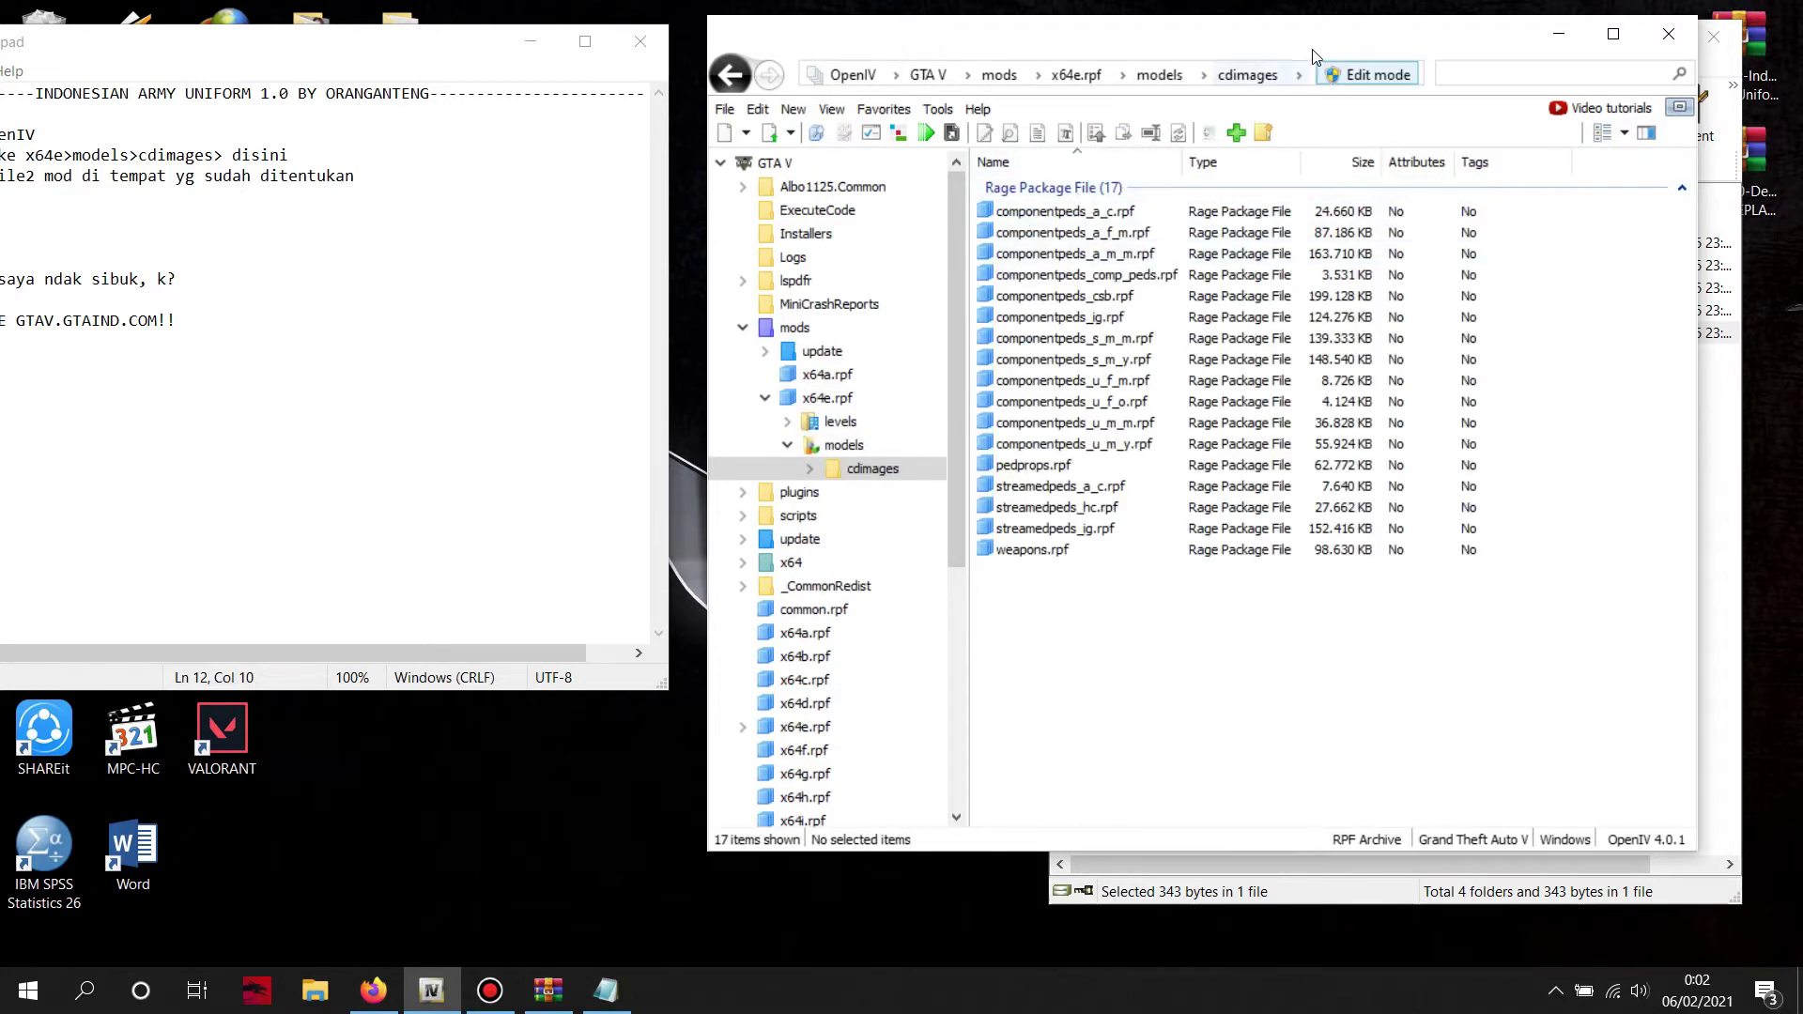
# Arrange the OpenIV window and the Indonesian Army Uniform v1 archive window side by side.
pyautogui.moveTo(1301, 46); pyautogui.dragTo(629, 59)
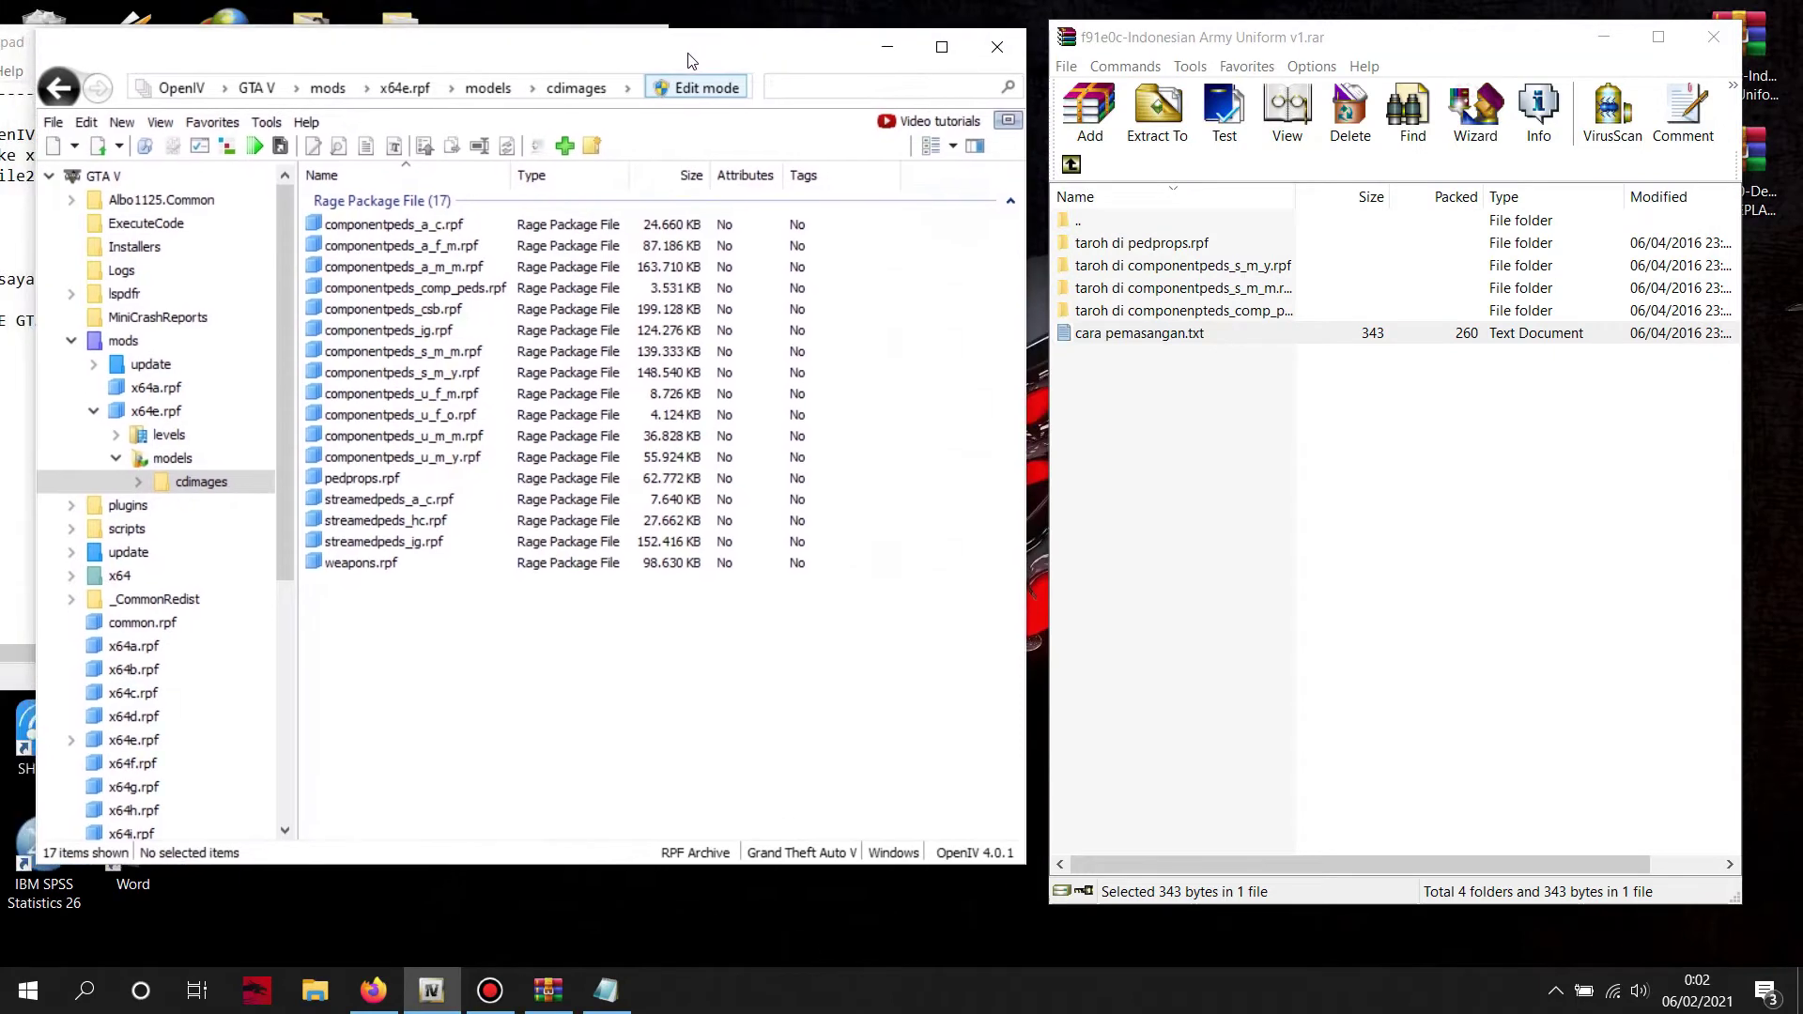
pyautogui.click(1462, 47)
pyautogui.moveTo(1463, 47); pyautogui.dragTo(1495, 30)
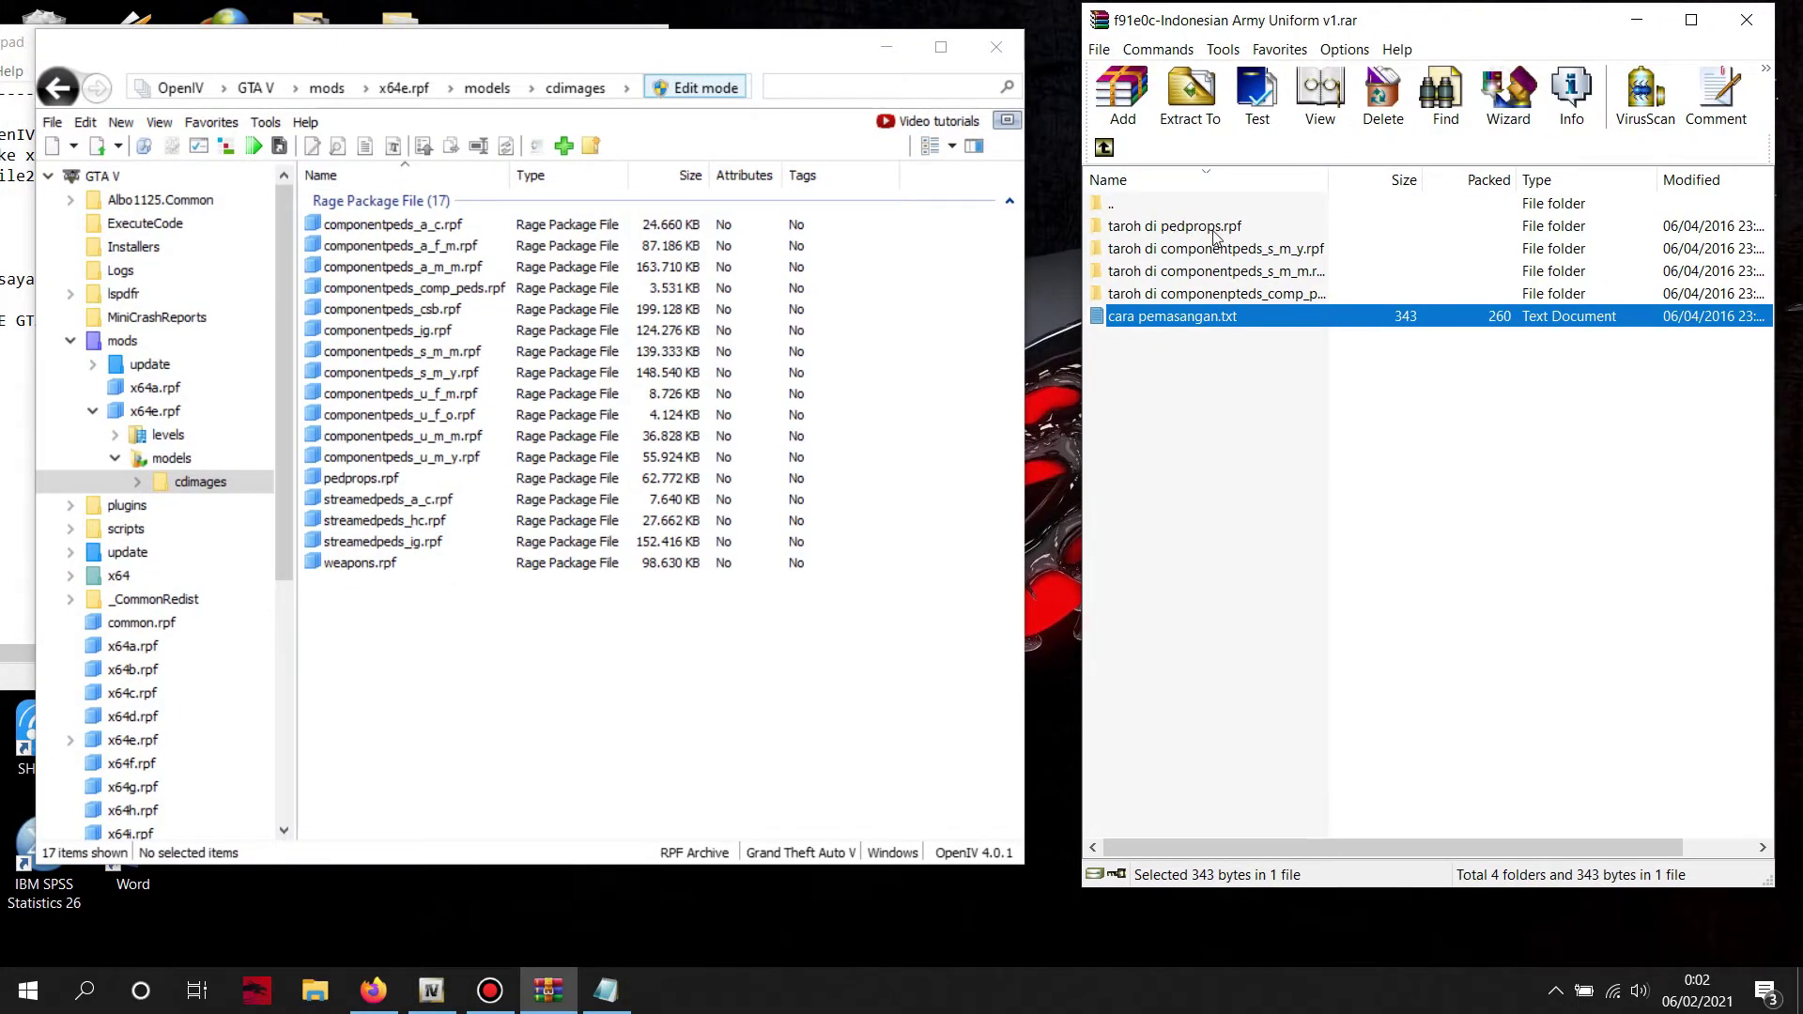
# Open the mod archive's "taroh di pedprops.rpf" folder and the matching pedprops.rpf in cdimages.
pyautogui.doubleClick(1164, 232)
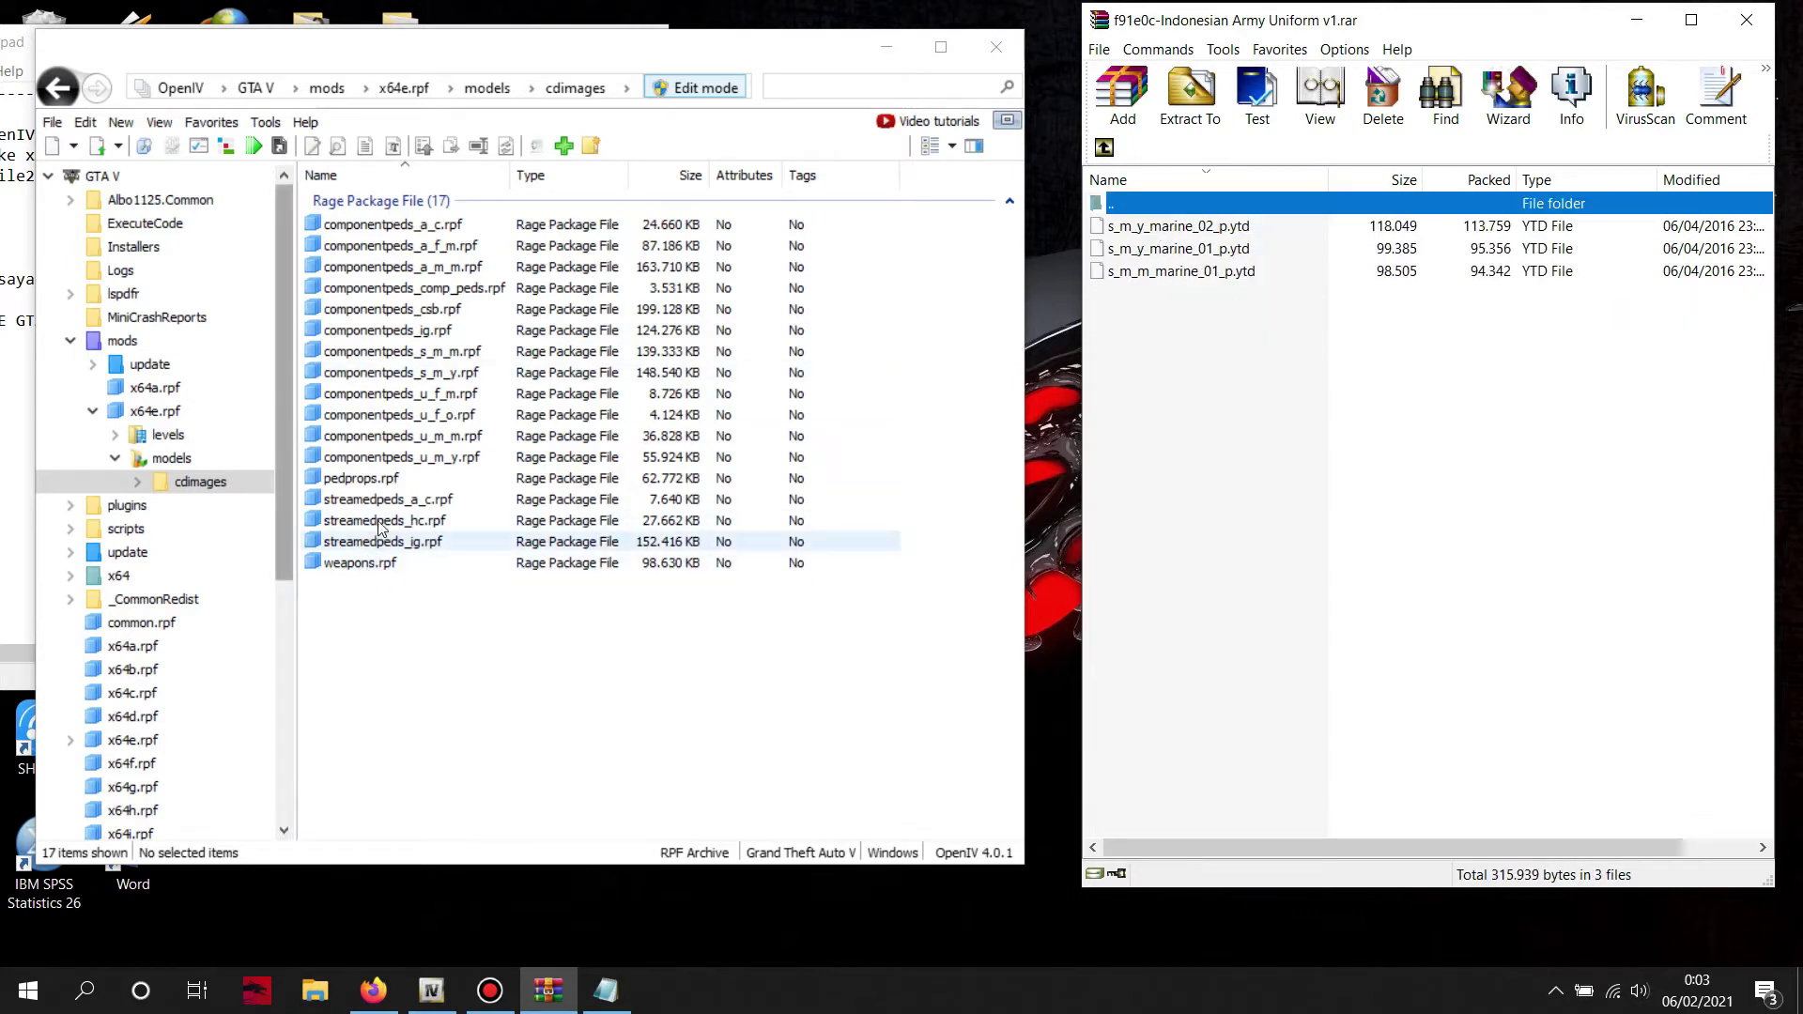
pyautogui.click(371, 483)
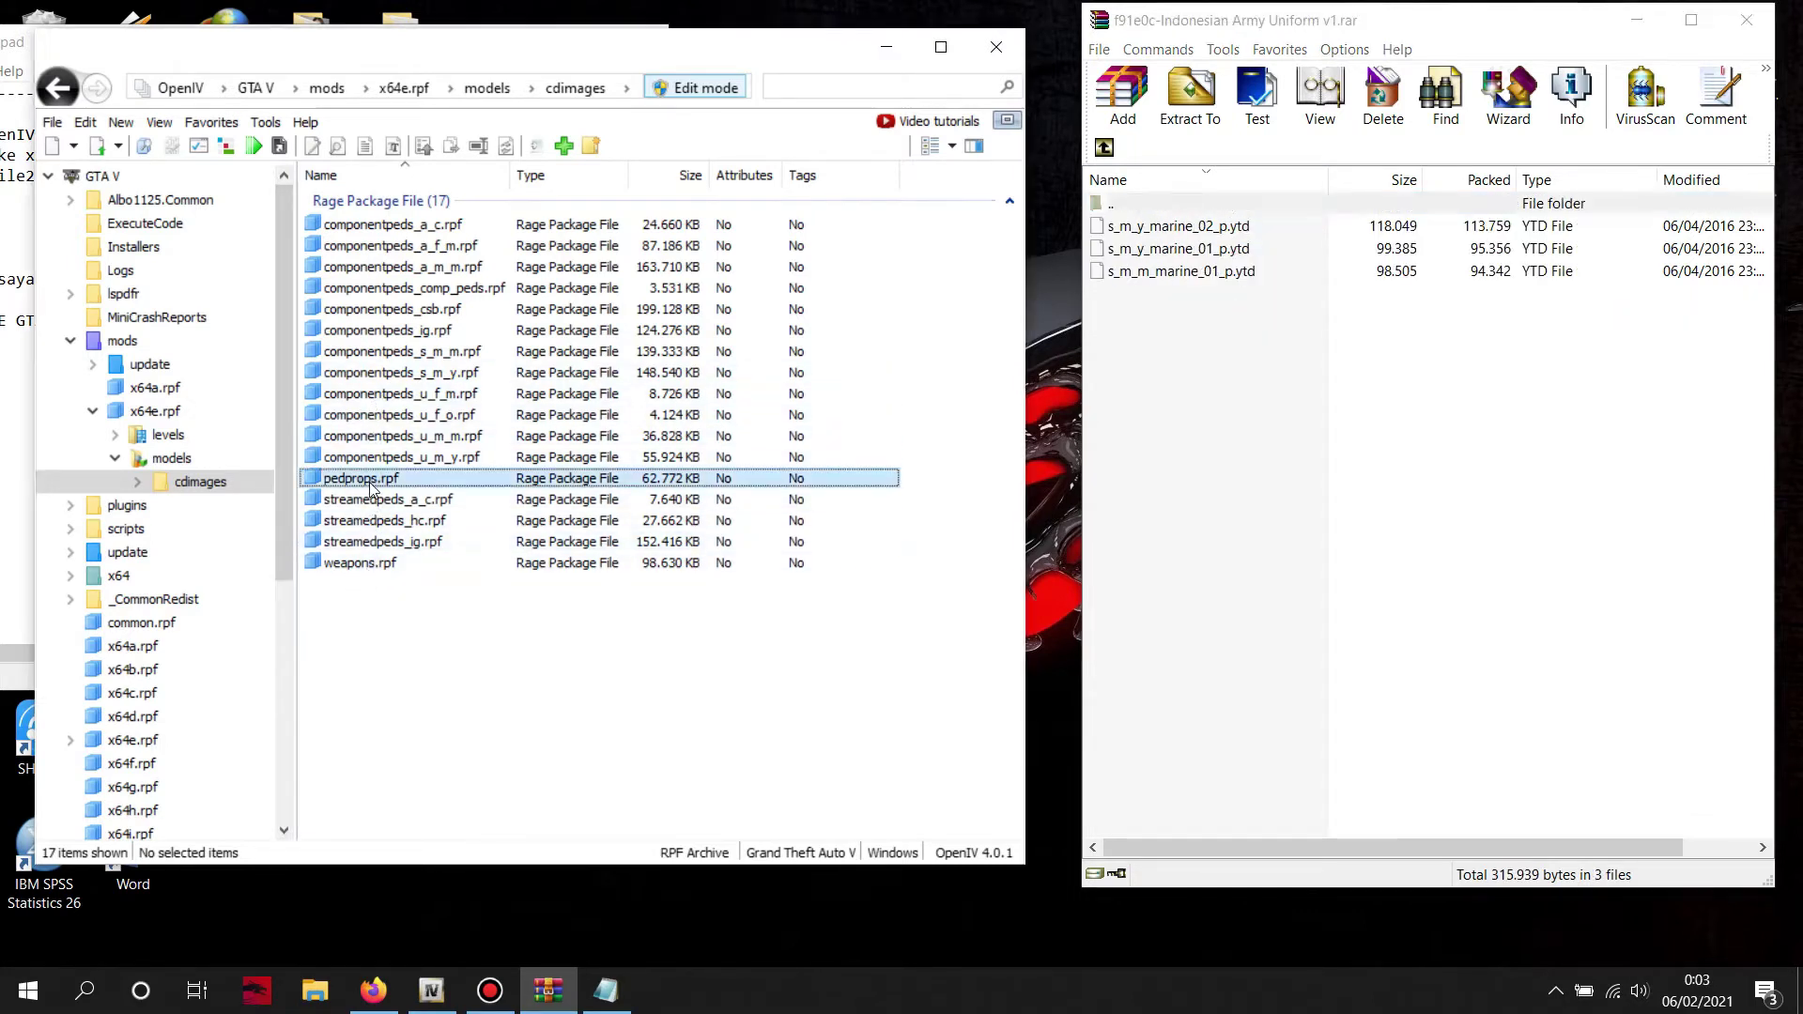
pyautogui.doubleClick(371, 483)
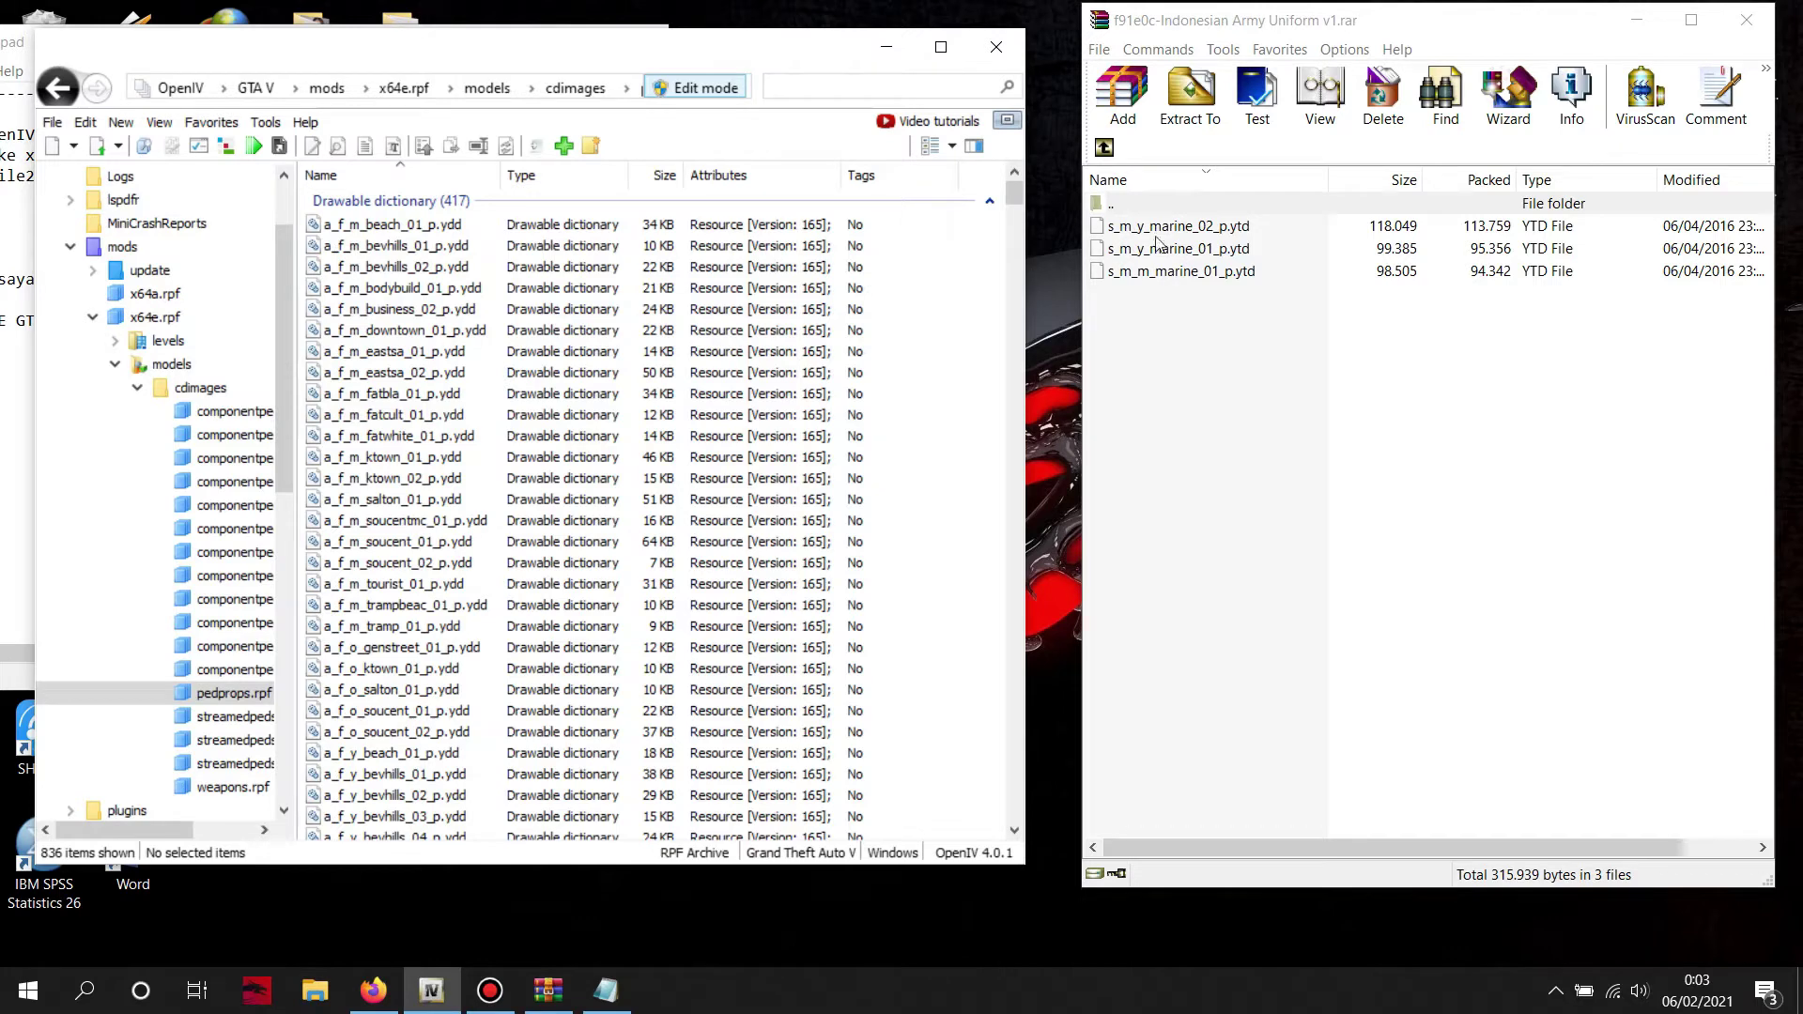
# Locate the s_m_y_marine_02_p.ytd texture dictionary in pedprops.rpf and select the file of the same name in the mod archive.
pyautogui.click(1221, 227)
pyautogui.click(1212, 248)
pyautogui.click(1210, 270)
pyautogui.click(1212, 226)
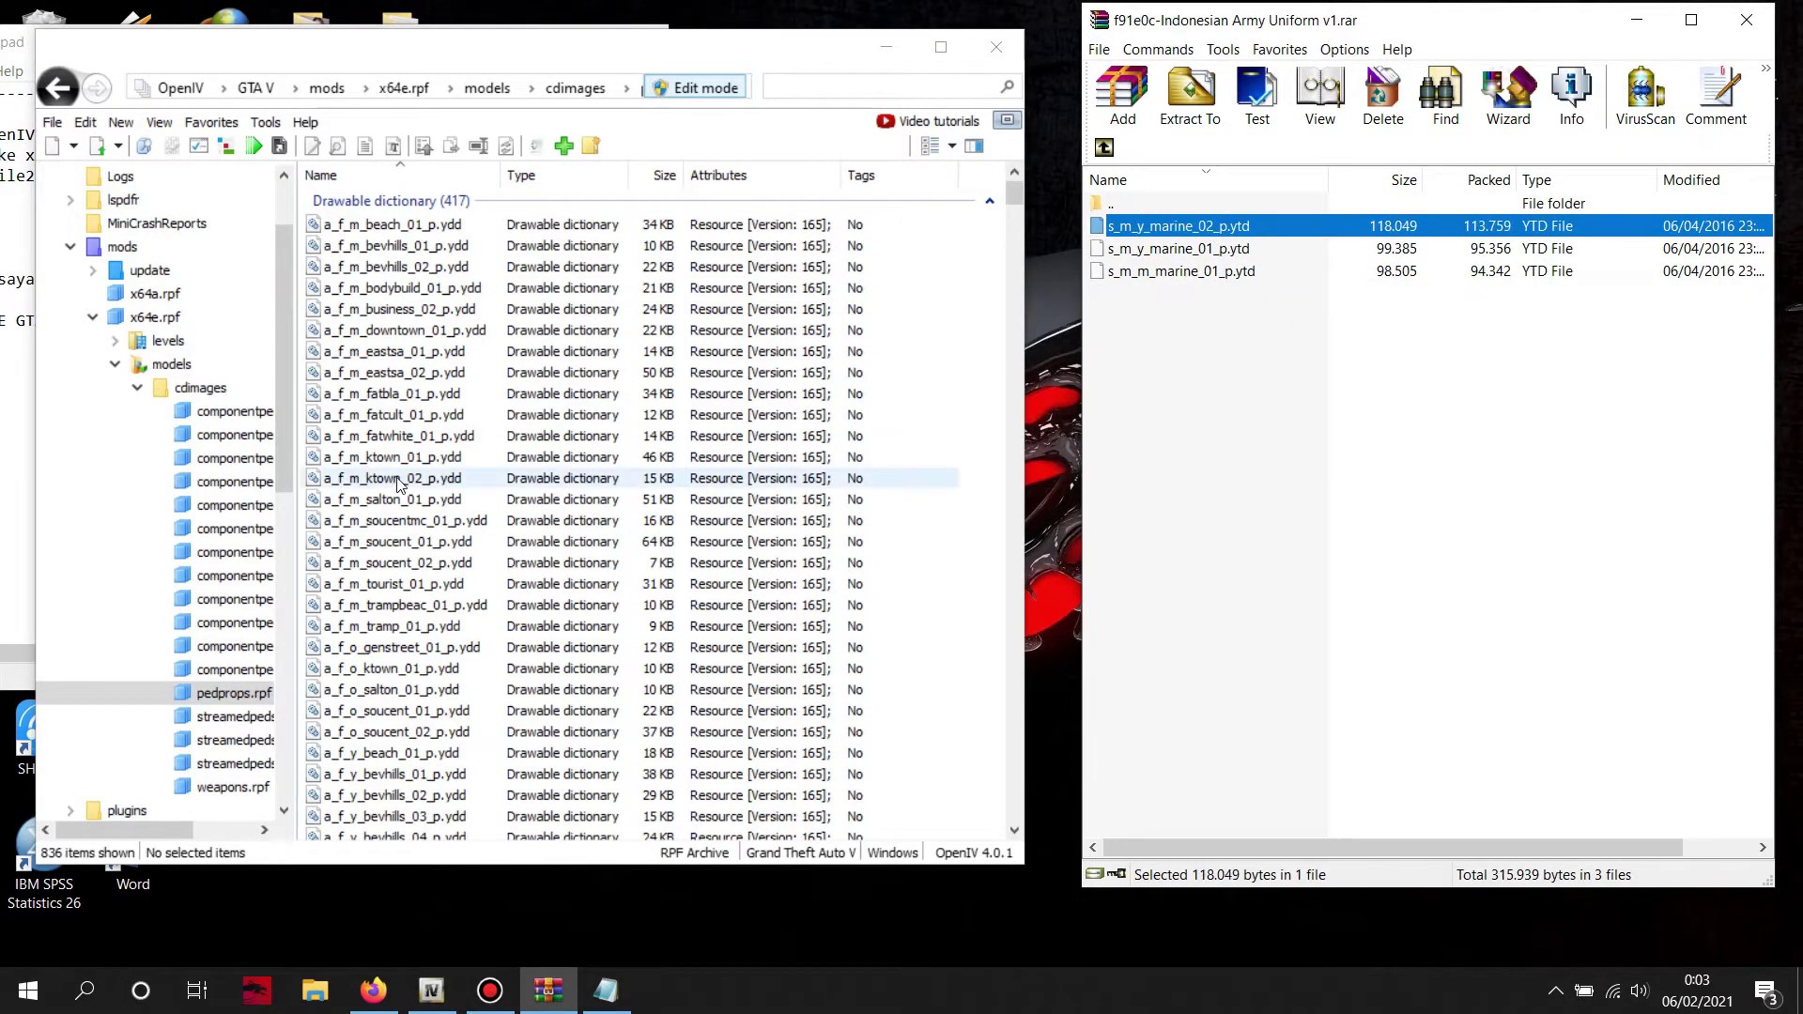
pyautogui.scroll(-20, 397, 484)
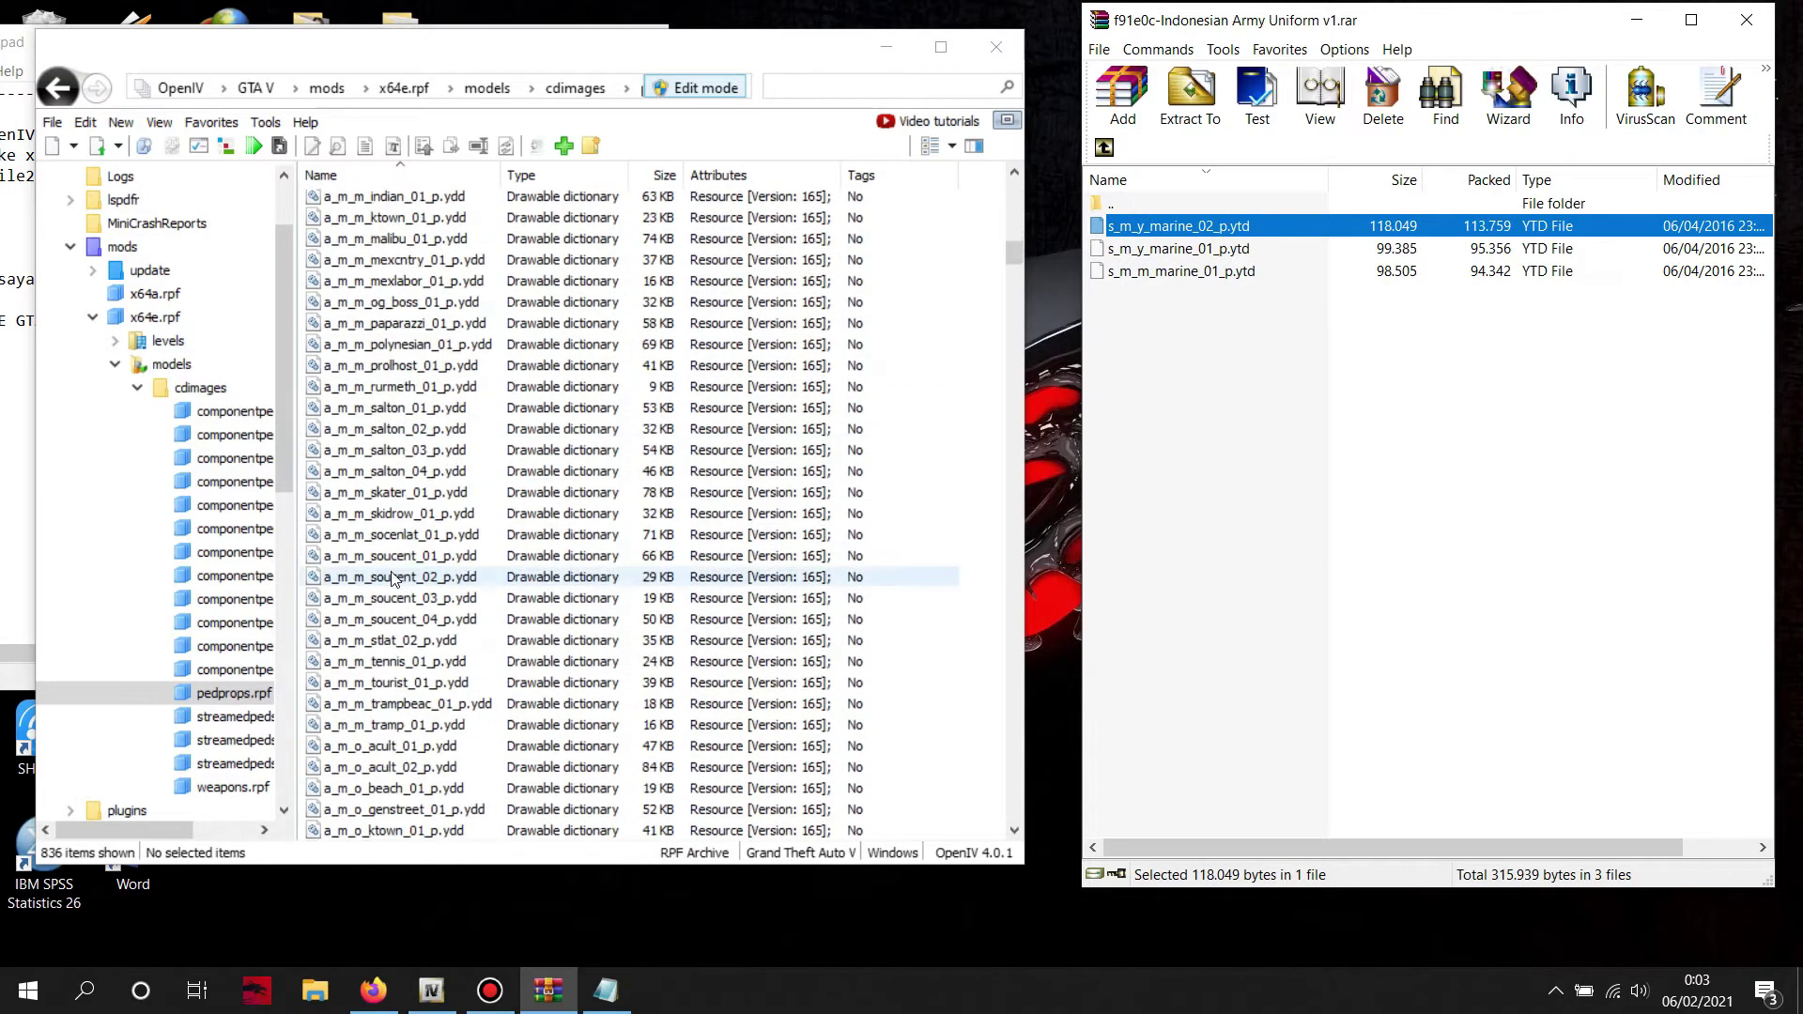
pyautogui.scroll(-15, 392, 578)
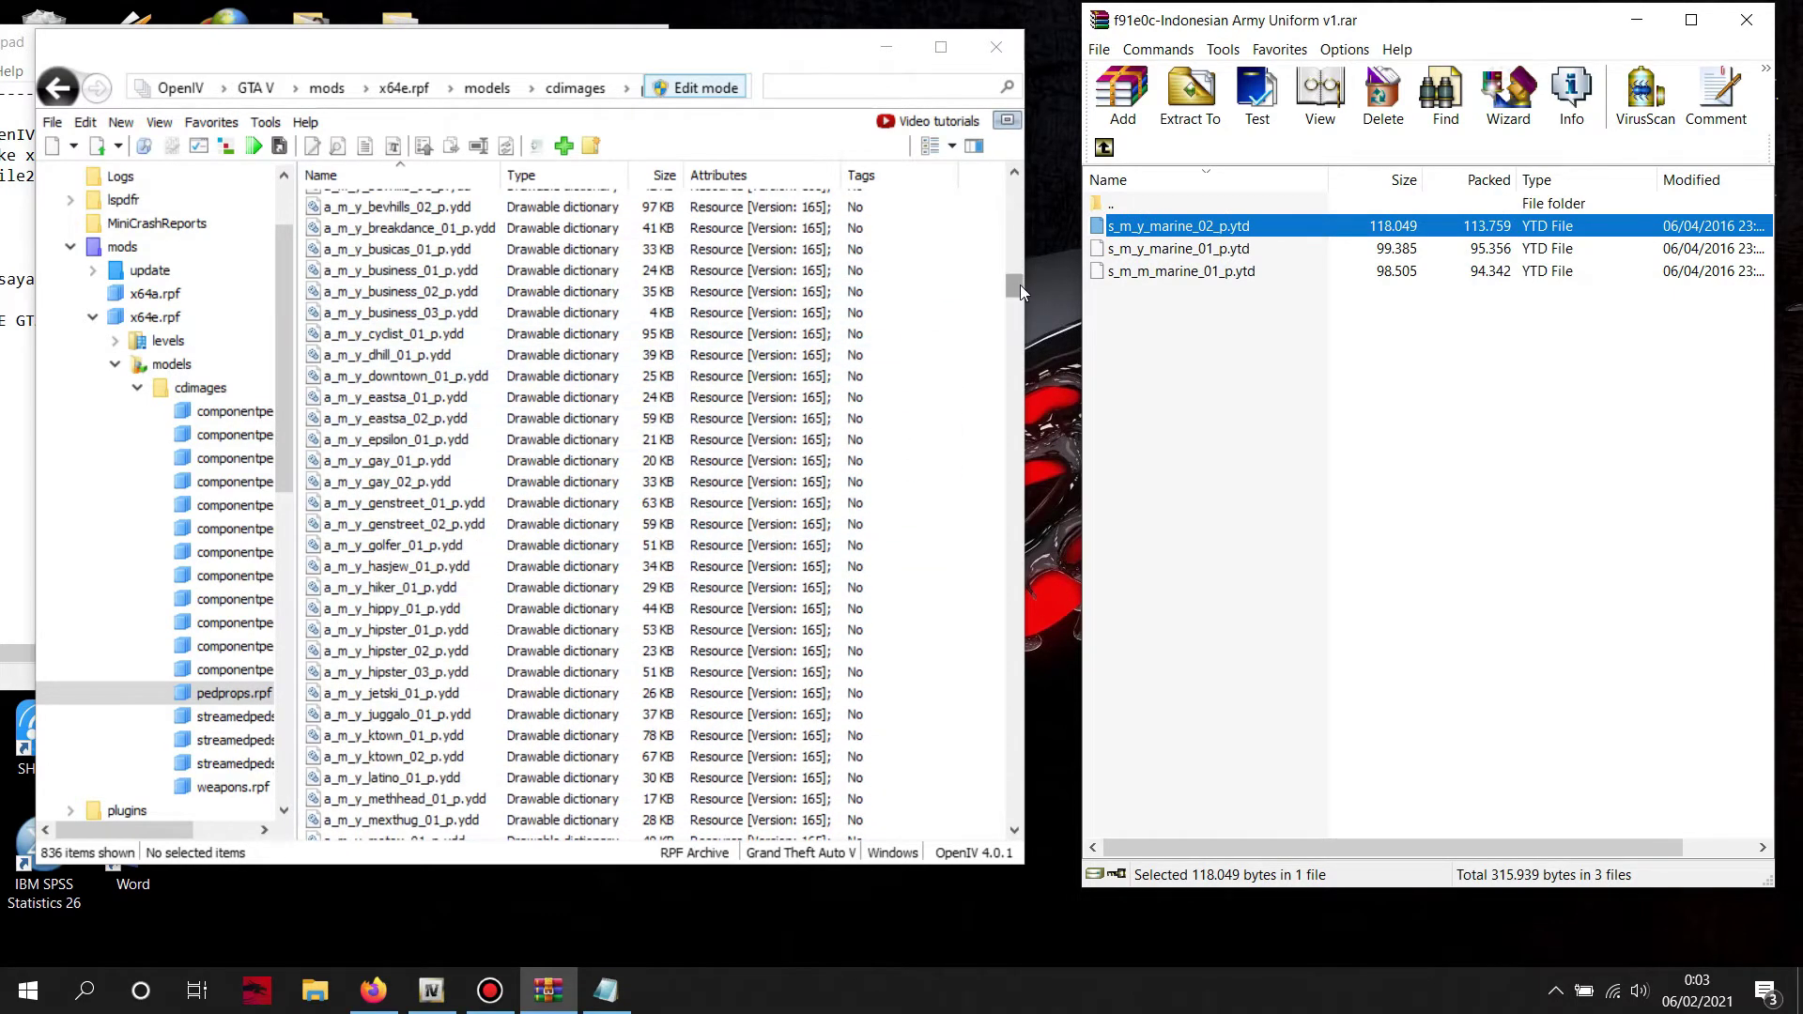
pyautogui.moveTo(1020, 285); pyautogui.dragTo(1025, 767)
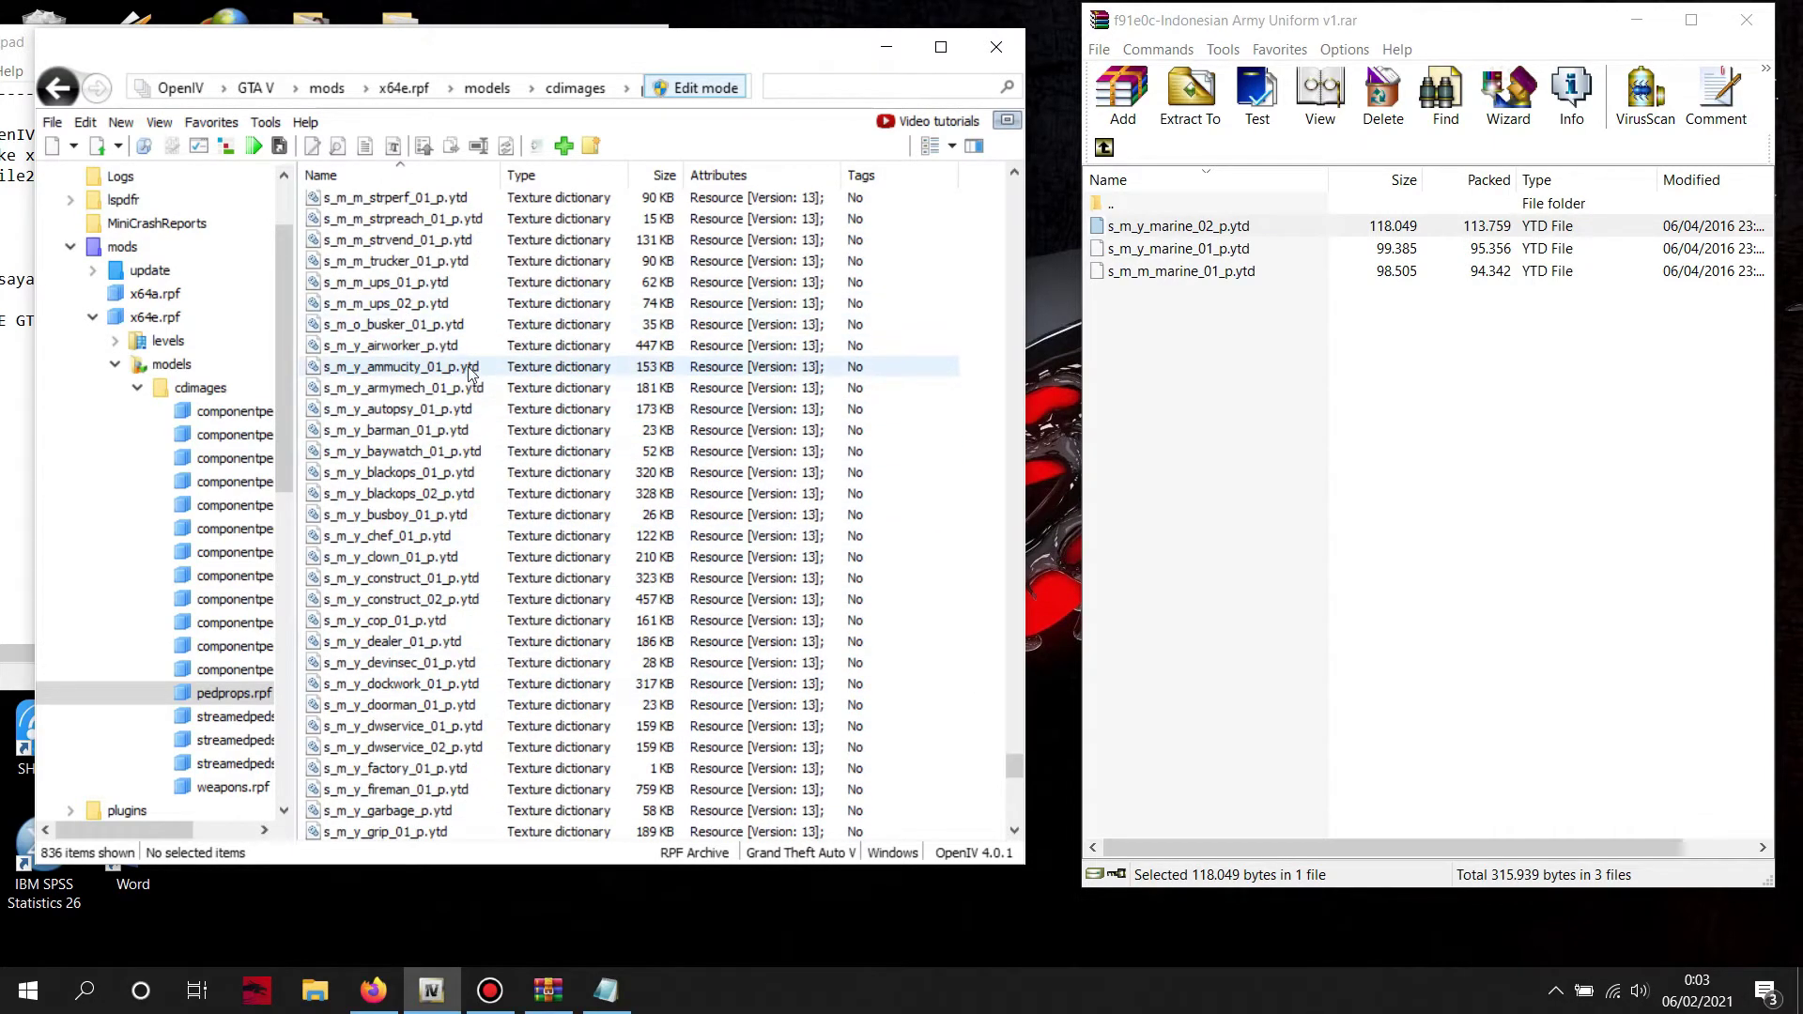
pyautogui.scroll(-1, 395, 526)
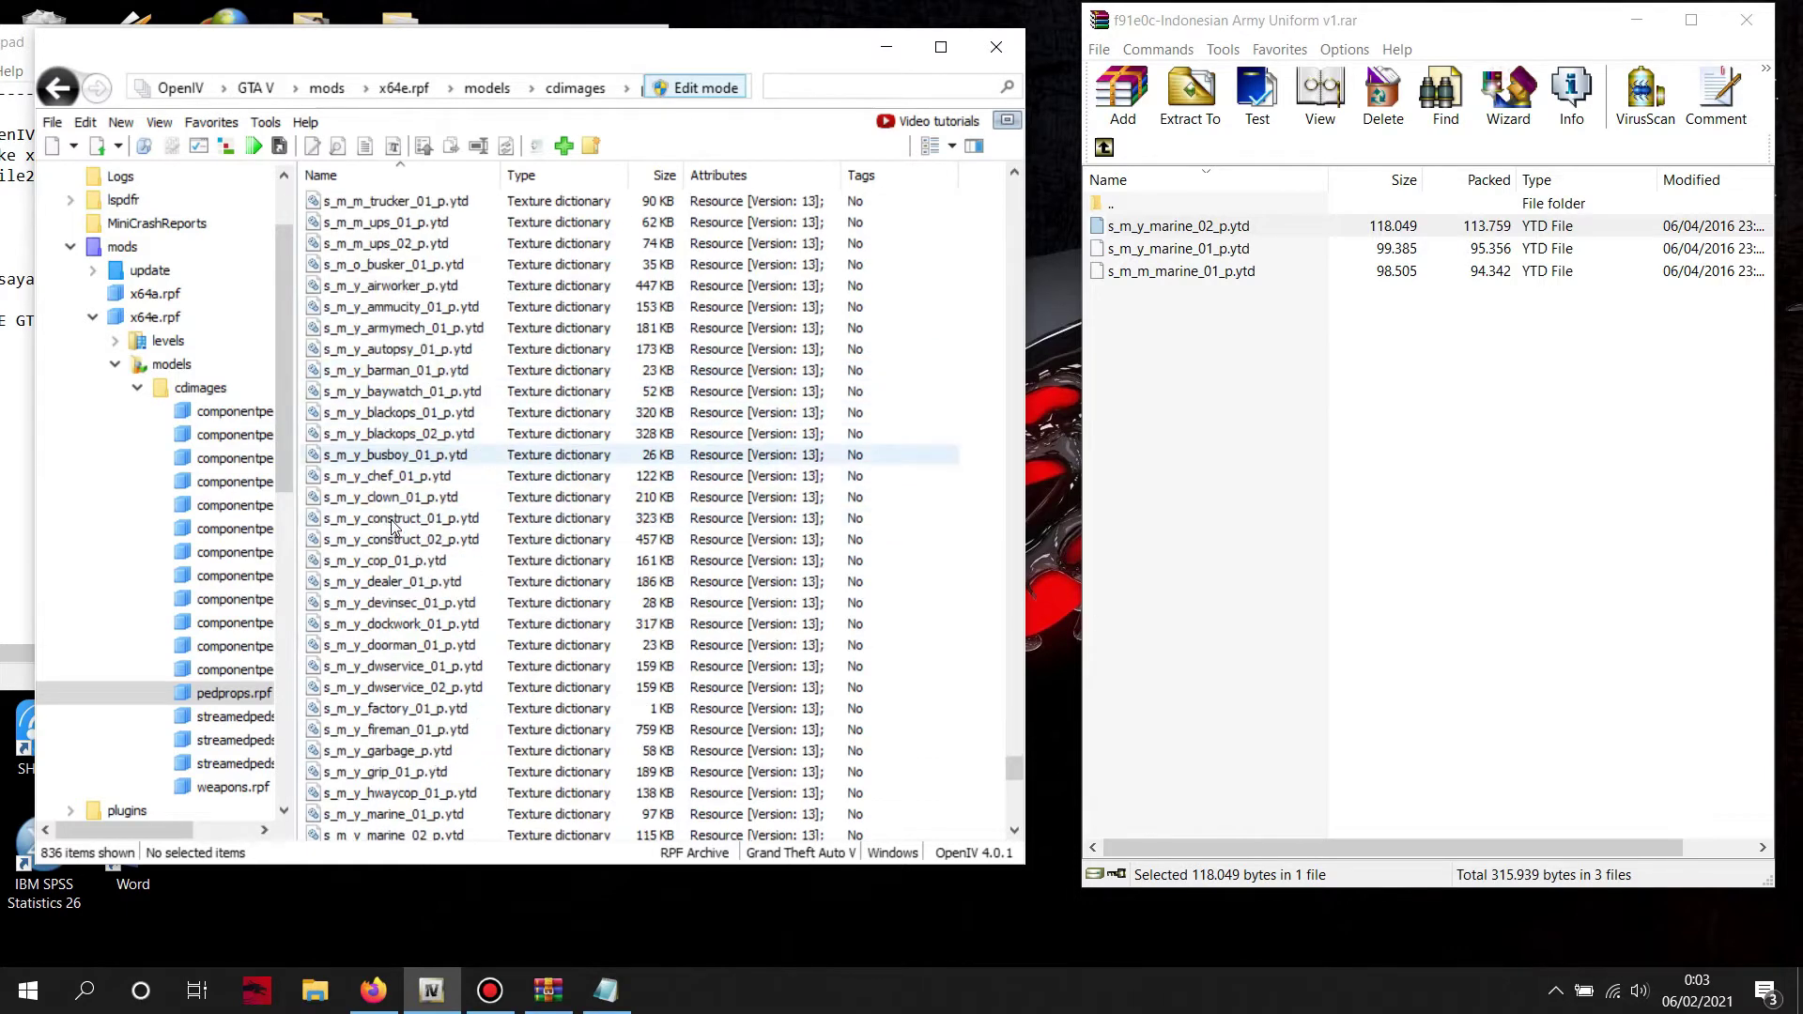
pyautogui.scroll(-3, 394, 526)
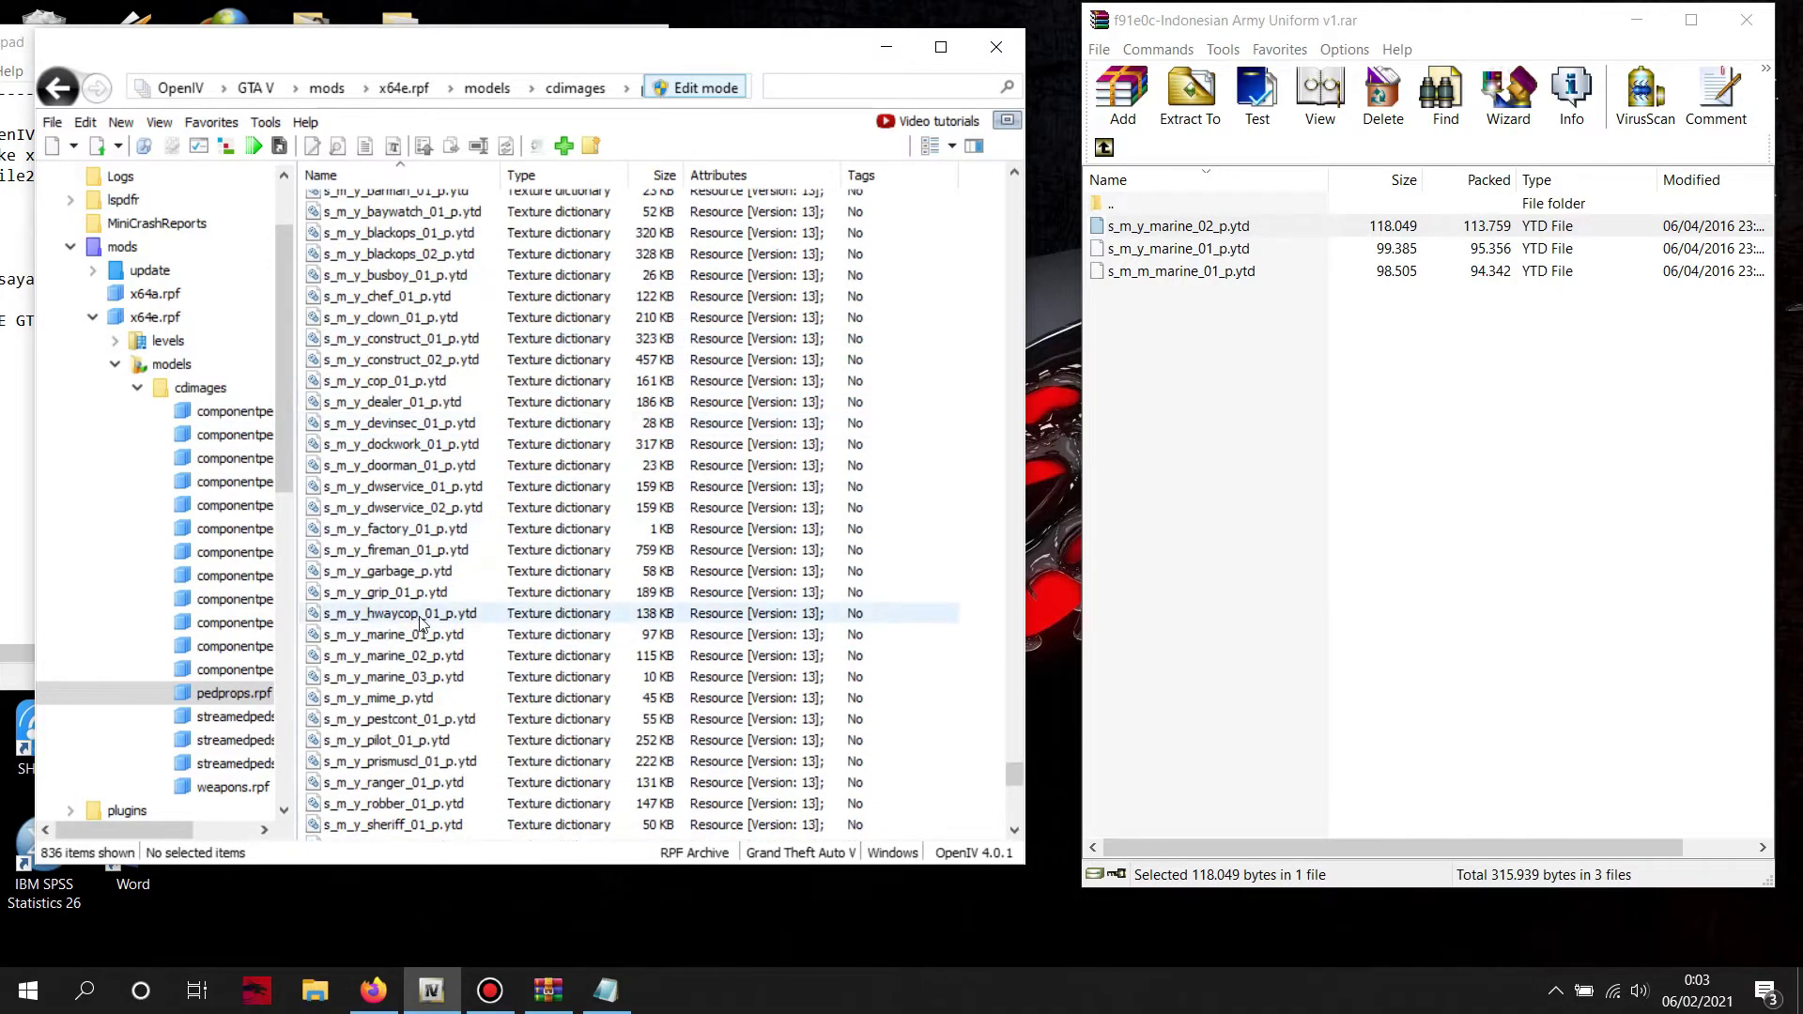
pyautogui.click(442, 663)
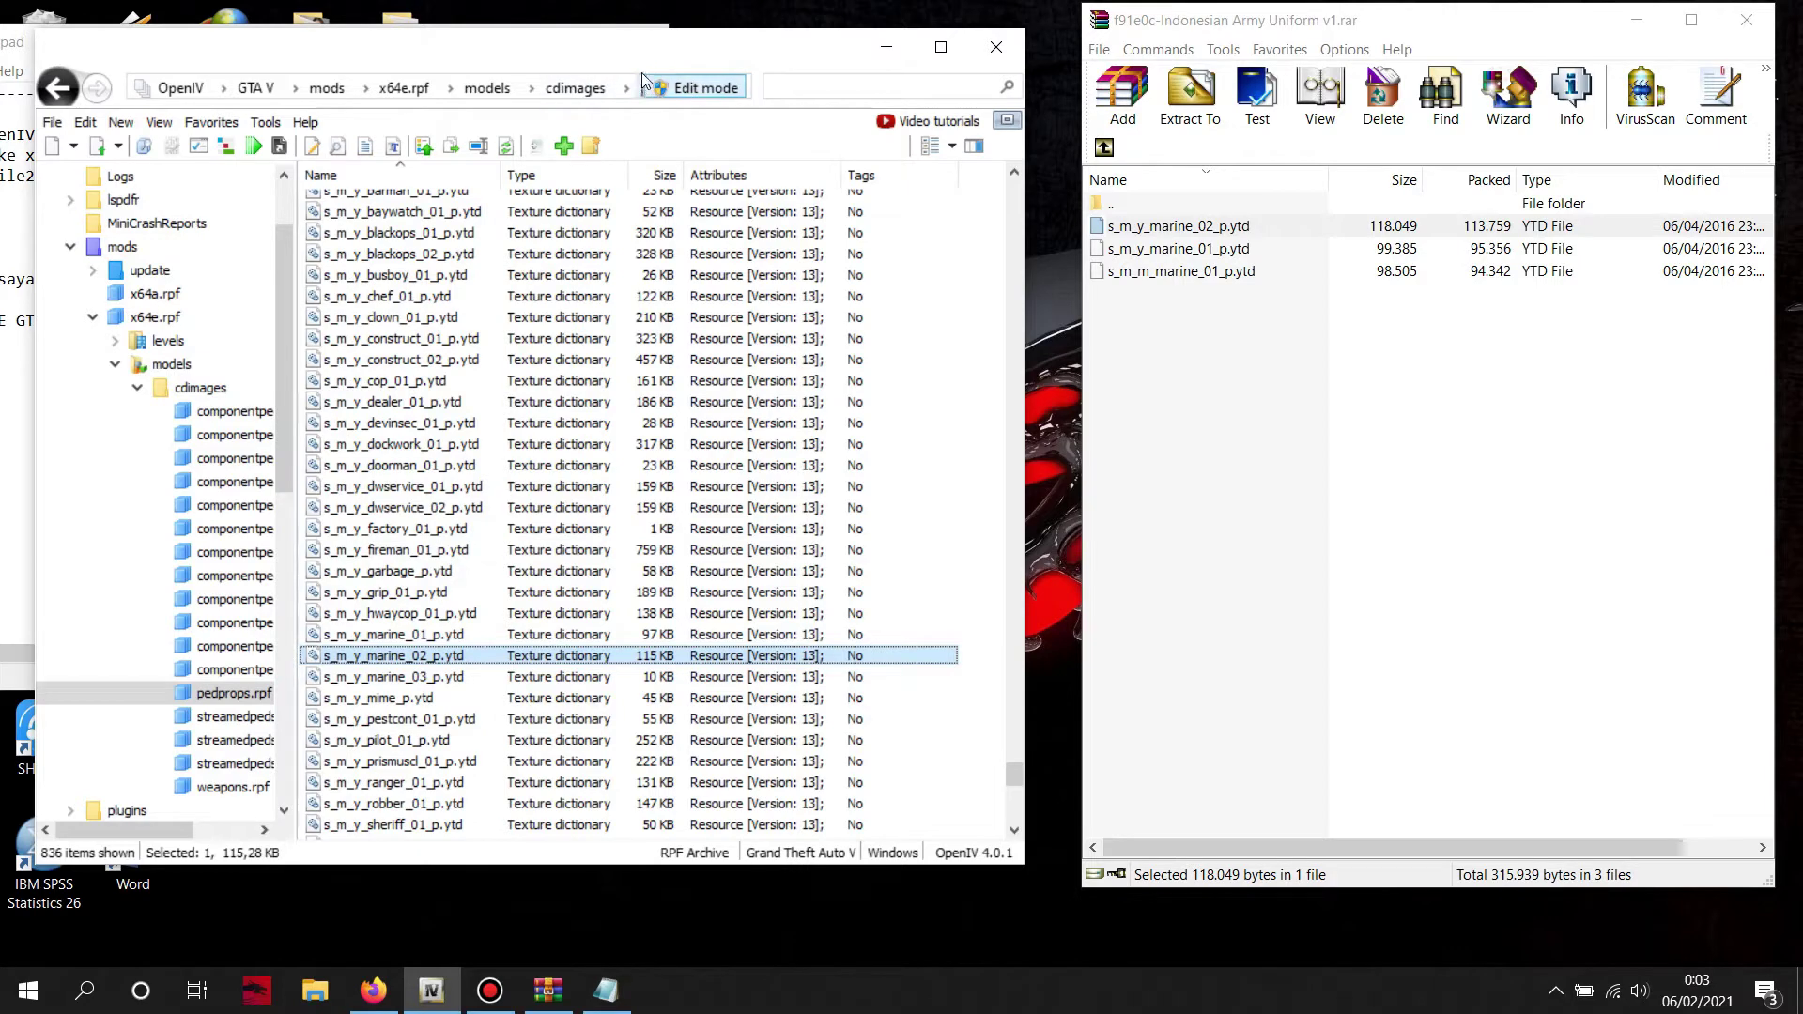
pyautogui.click(1202, 235)
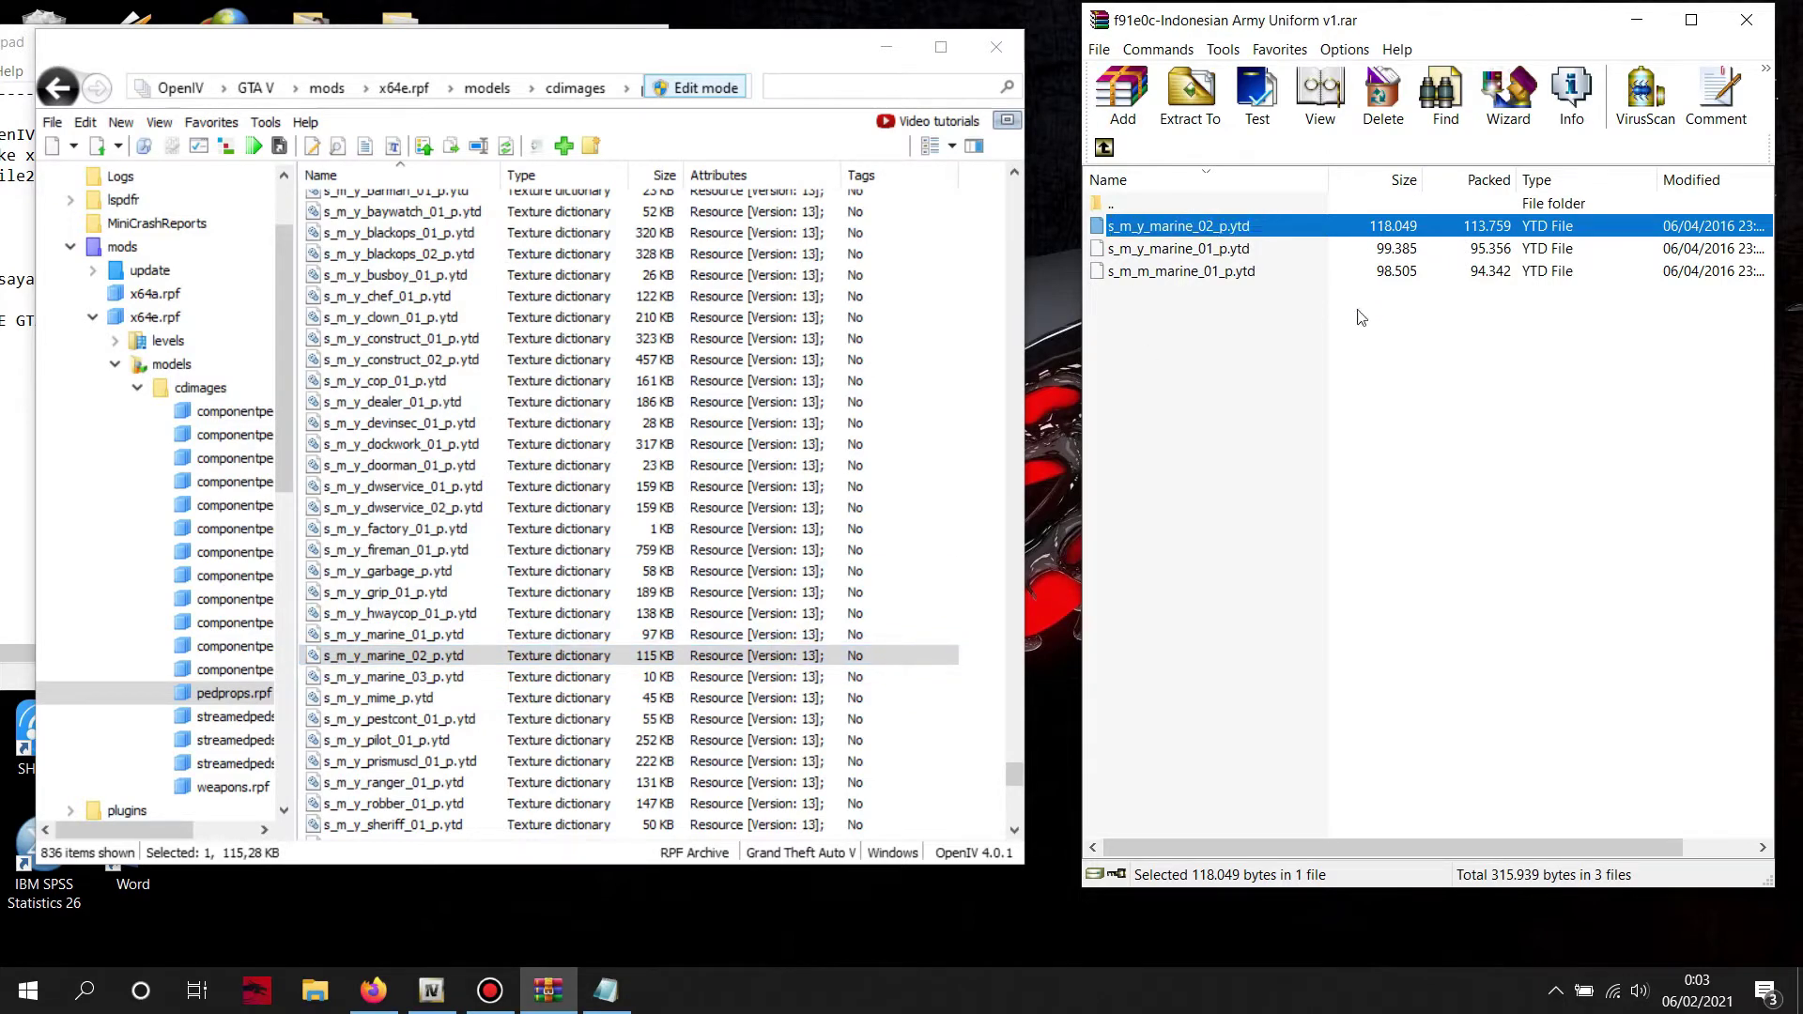
pyautogui.click(1108, 234)
pyautogui.moveTo(1100, 233)
pyautogui.mouseDown()
pyautogui.moveTo(1082, 298)
pyautogui.moveTo(547, 648)
pyautogui.moveTo(455, 671)
pyautogui.moveTo(1174, 242)
pyautogui.moveTo(1116, 228)
pyautogui.mouseUp()
# Select s_m_y_marine_01_p.ytd in pedprops.rpf and its counterpart in the mod archive.
pyautogui.click(1169, 249)
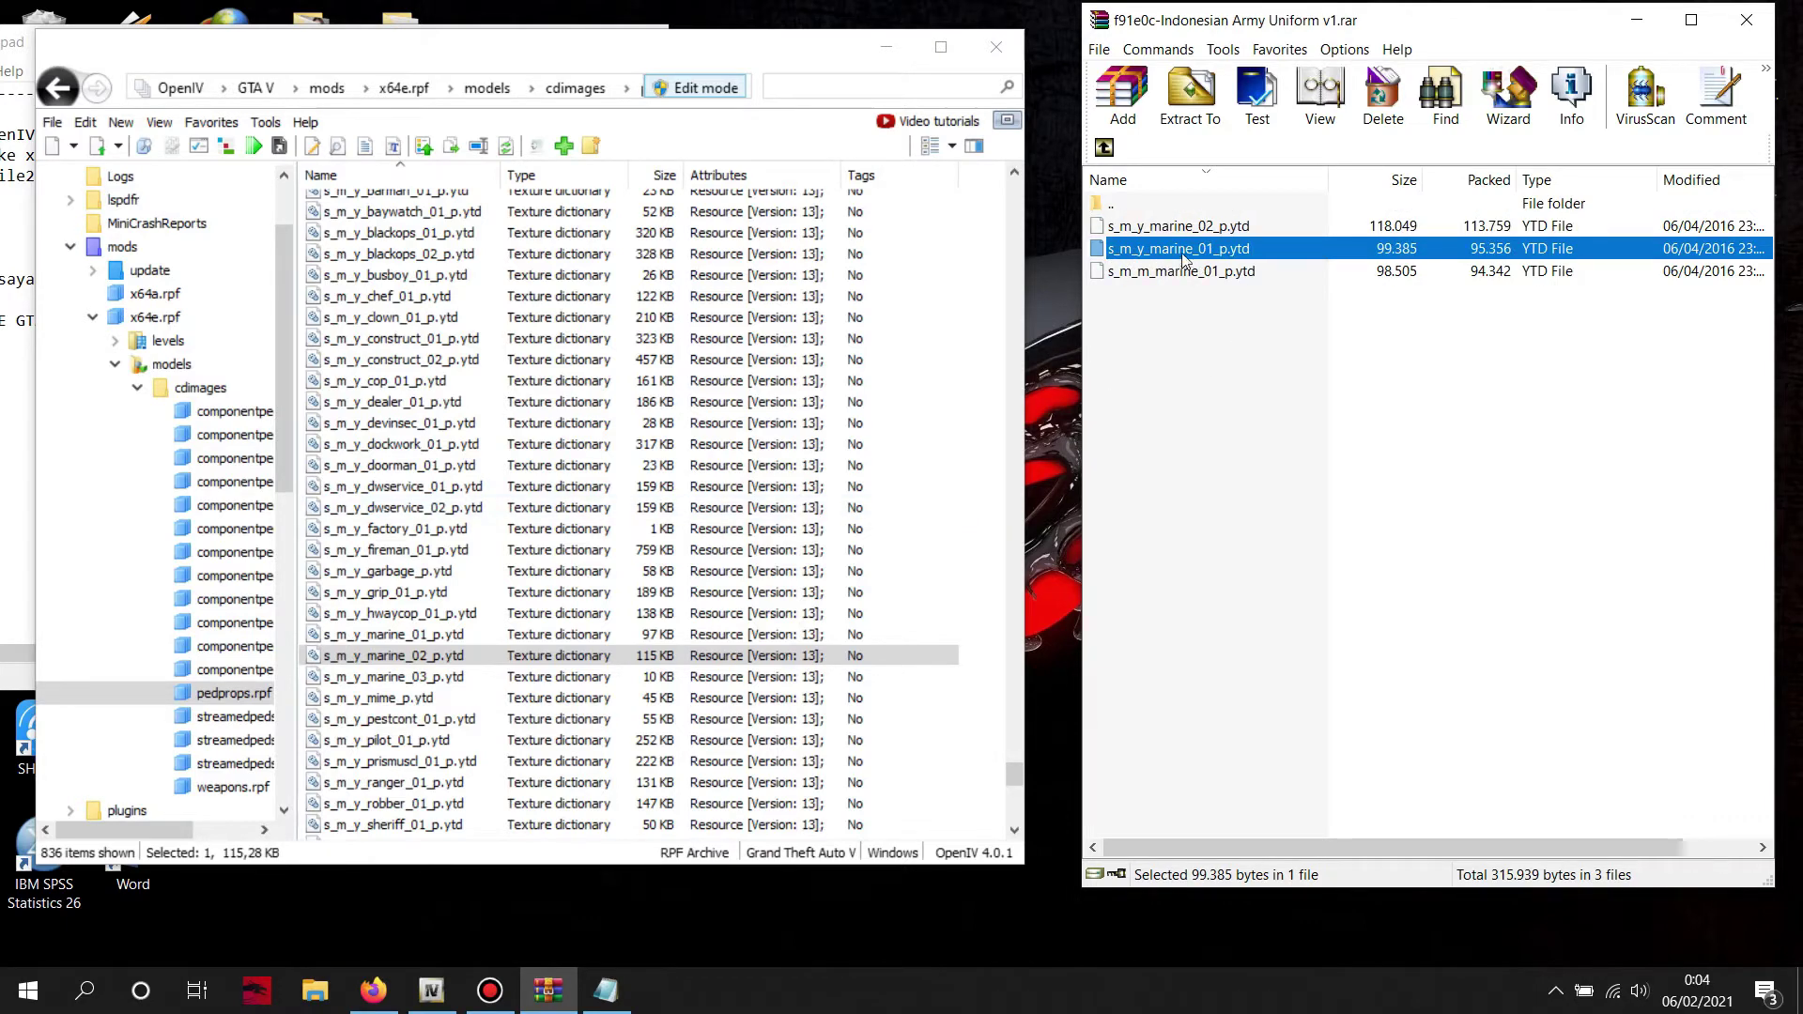
pyautogui.click(435, 637)
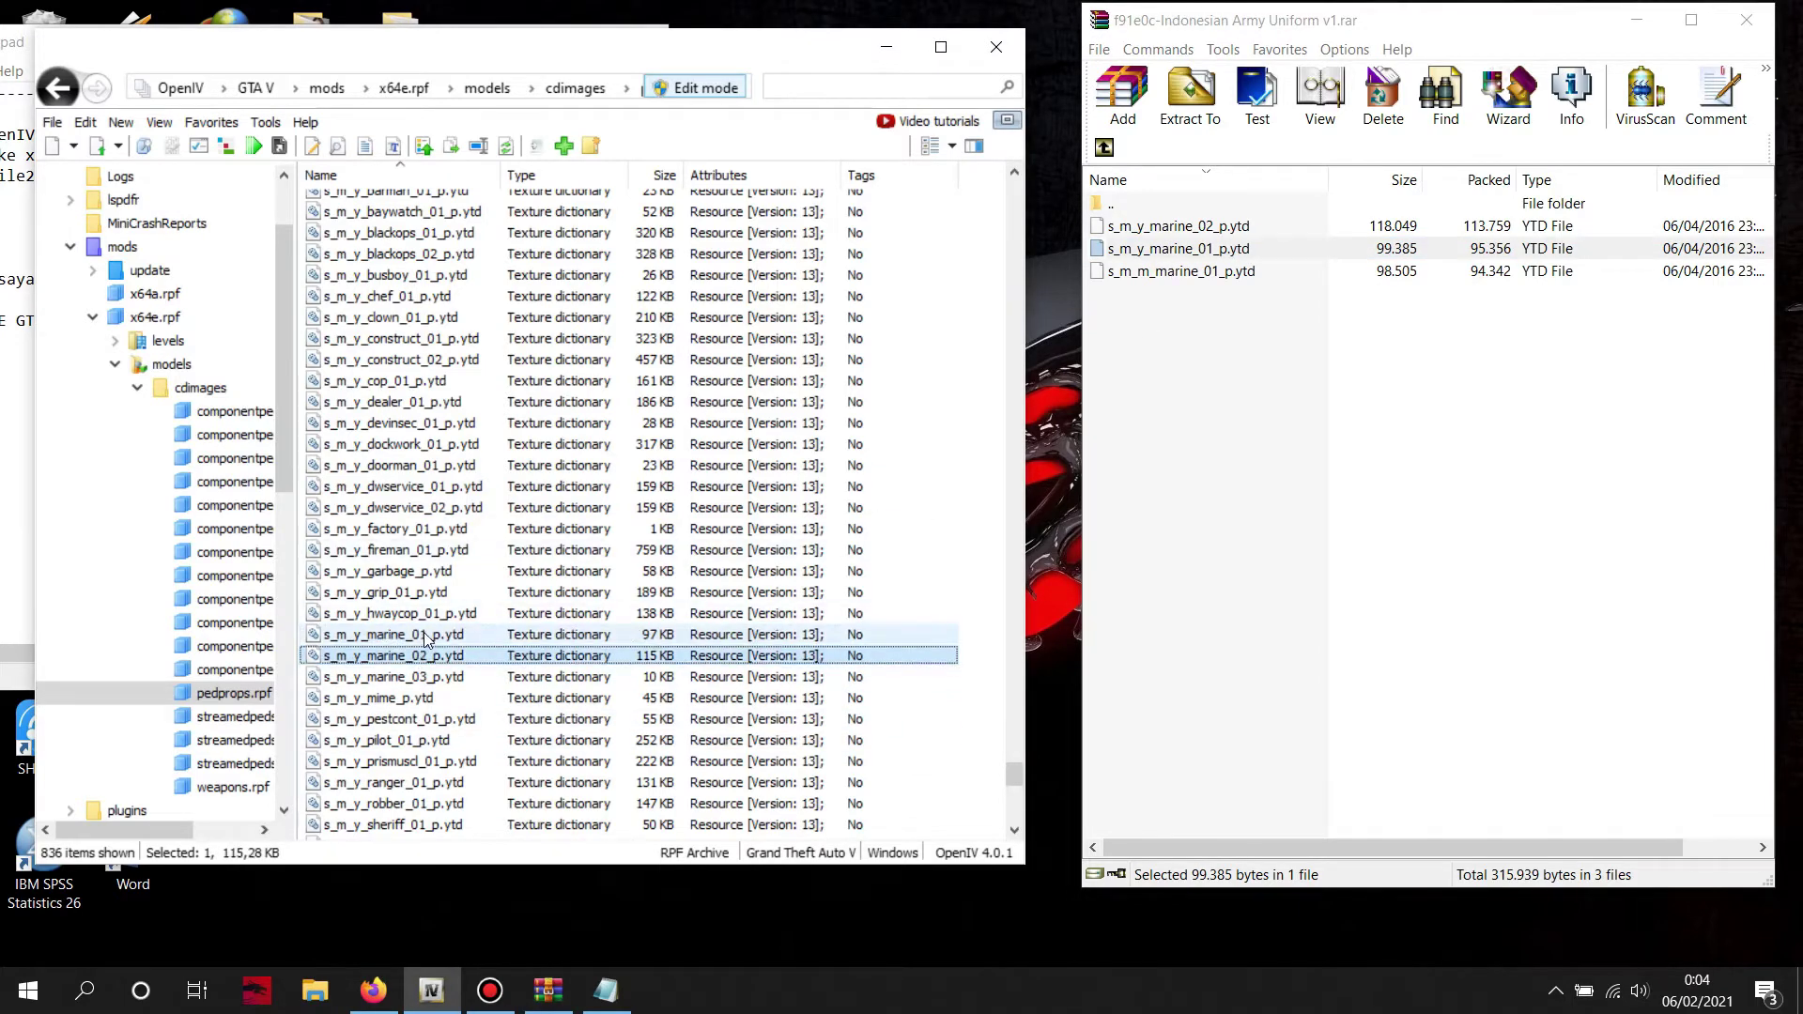
pyautogui.click(1097, 250)
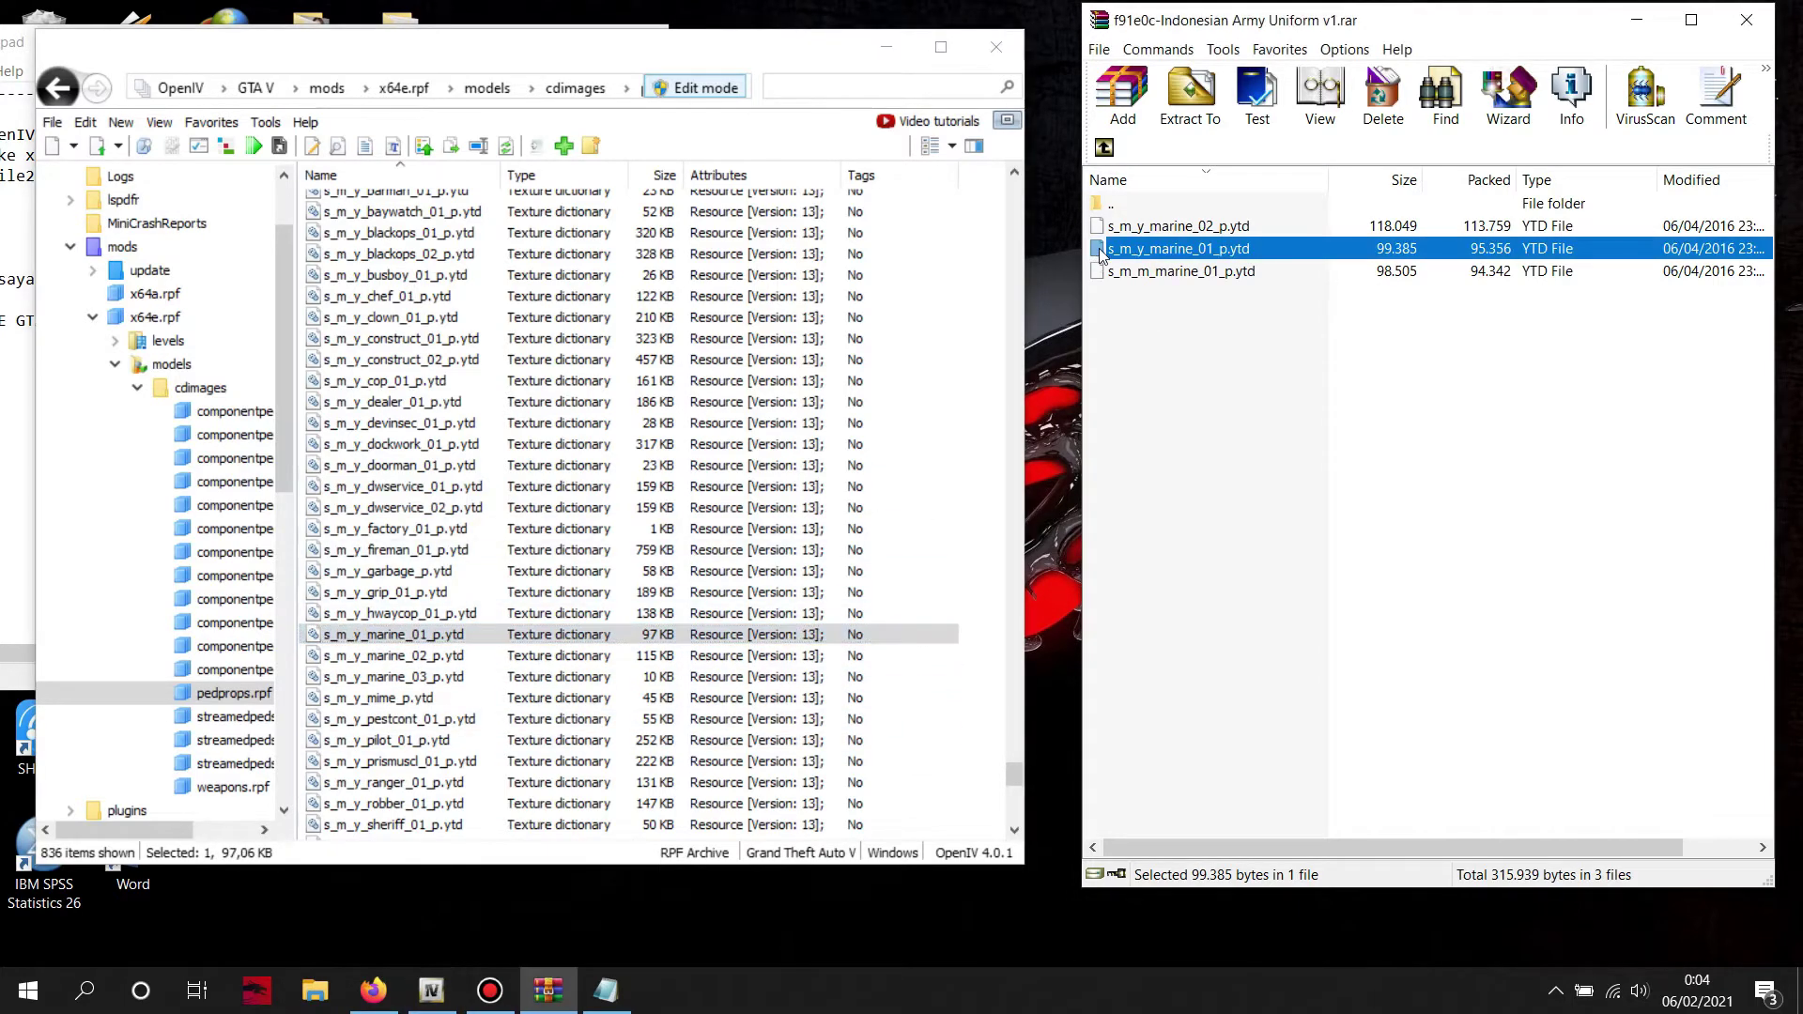
# Select s_m_m_marine_01_p.ytd in the mod archive and find the s_m_m_marine texture dictionaries in pedprops.rpf.
pyautogui.click(1221, 275)
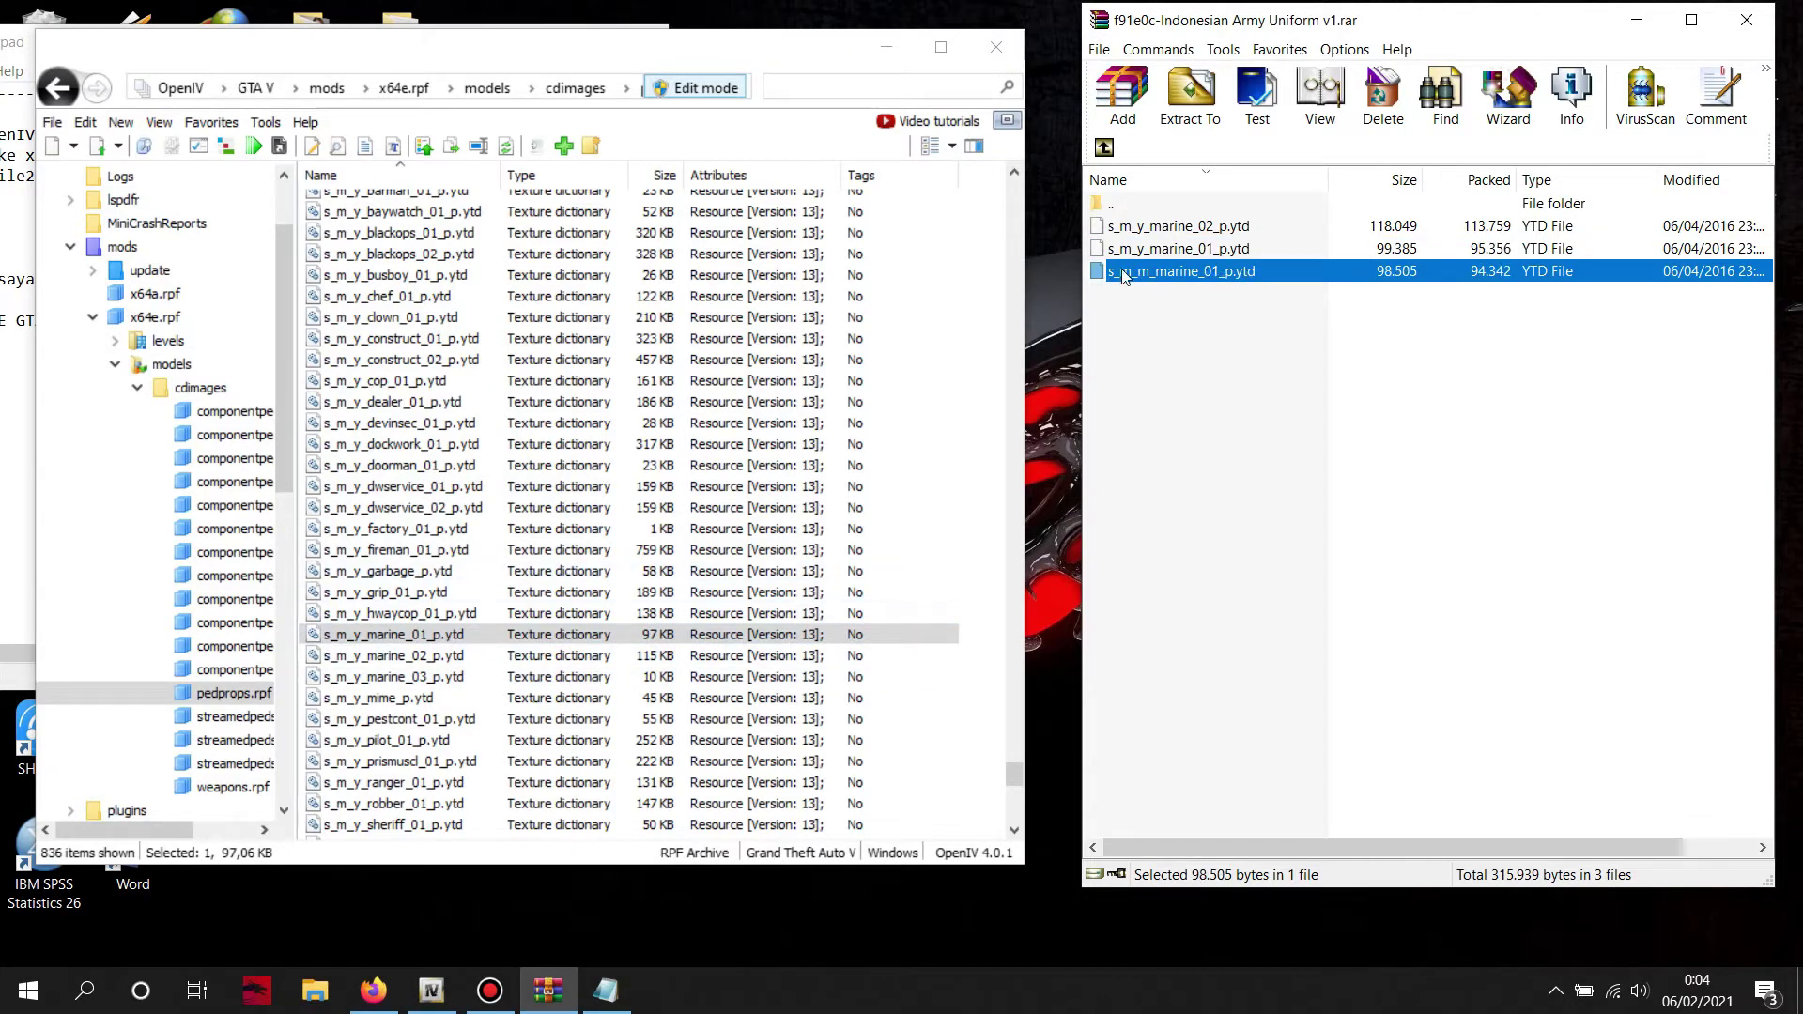
pyautogui.scroll(-8, 395, 615)
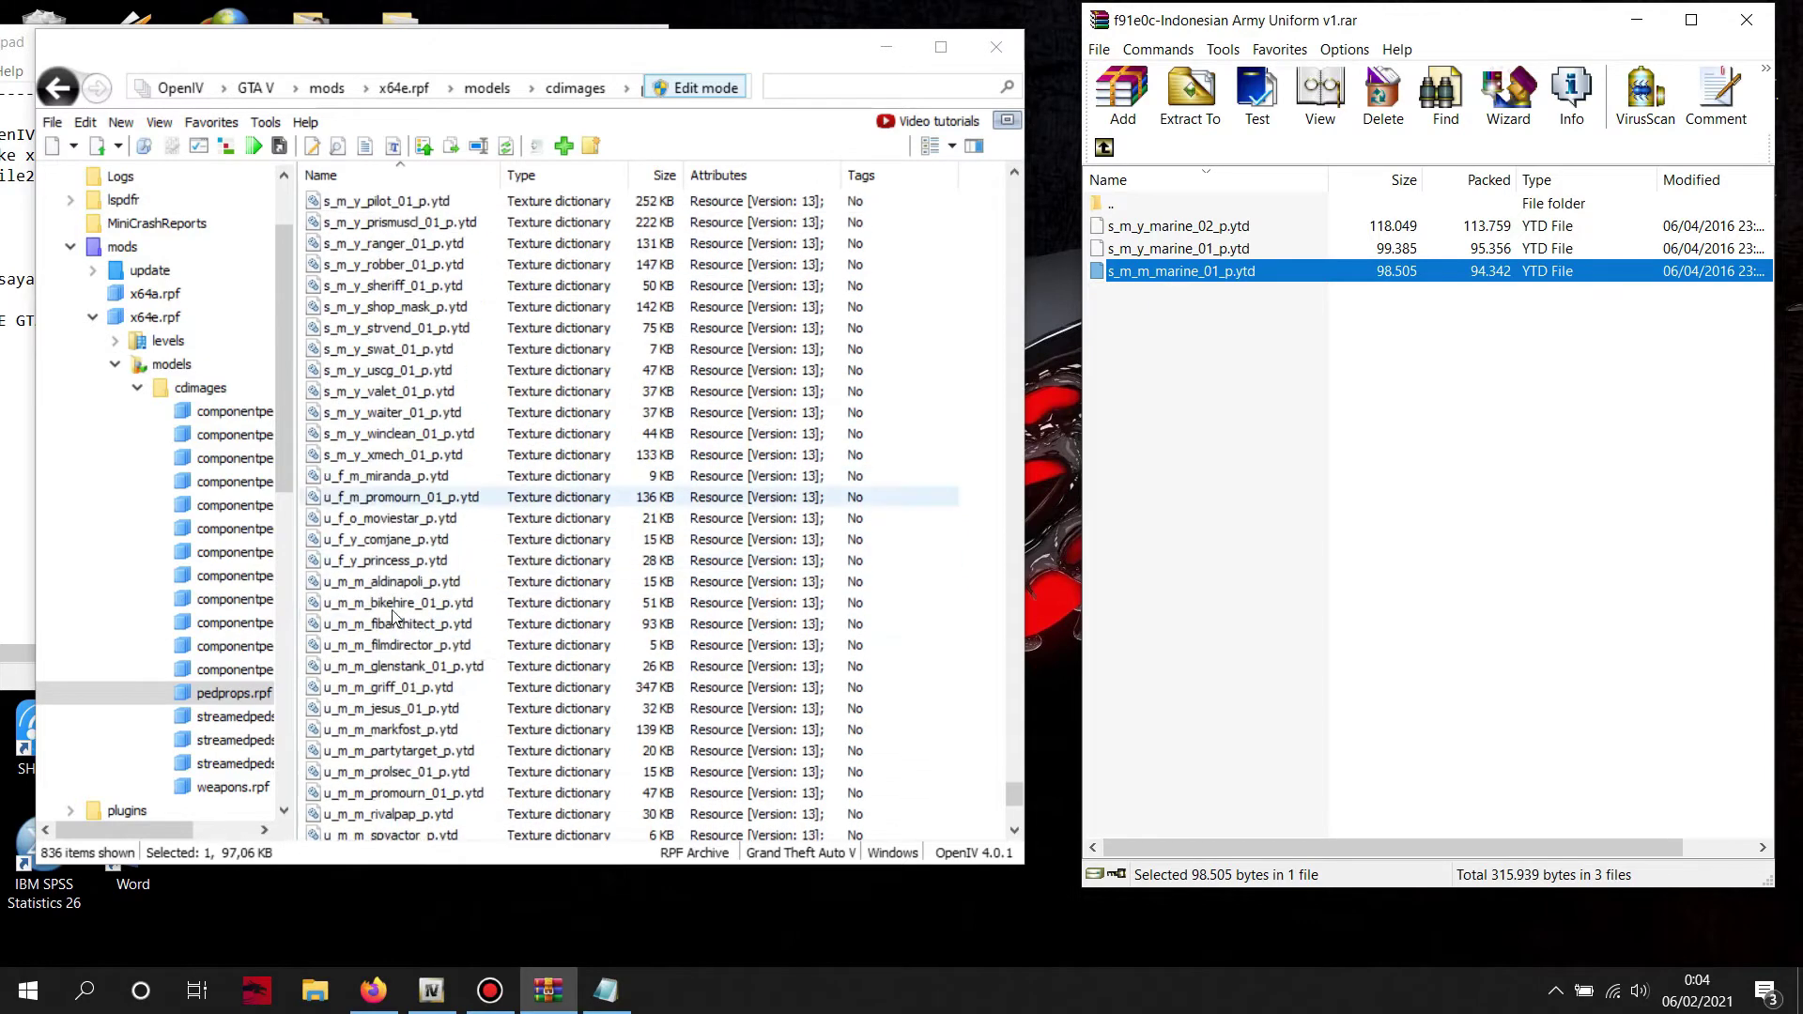
pyautogui.scroll(12, 394, 618)
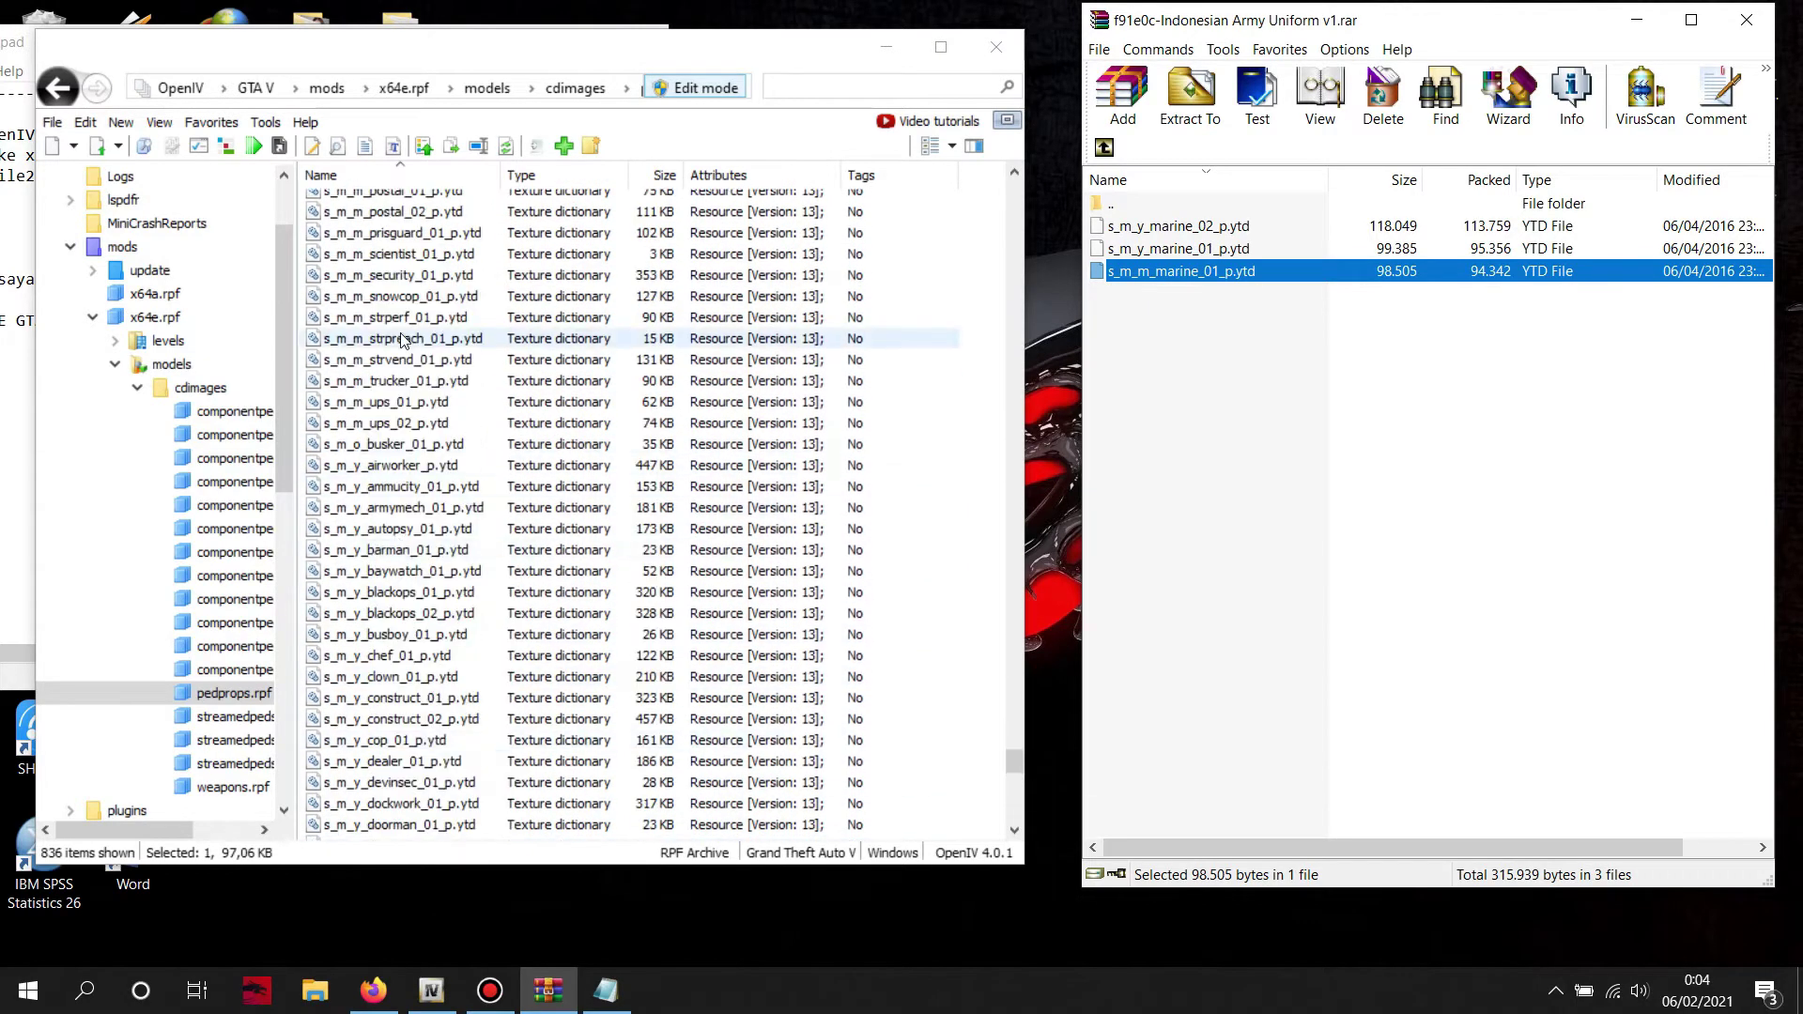
pyautogui.scroll(3, 402, 340)
pyautogui.click(430, 246)
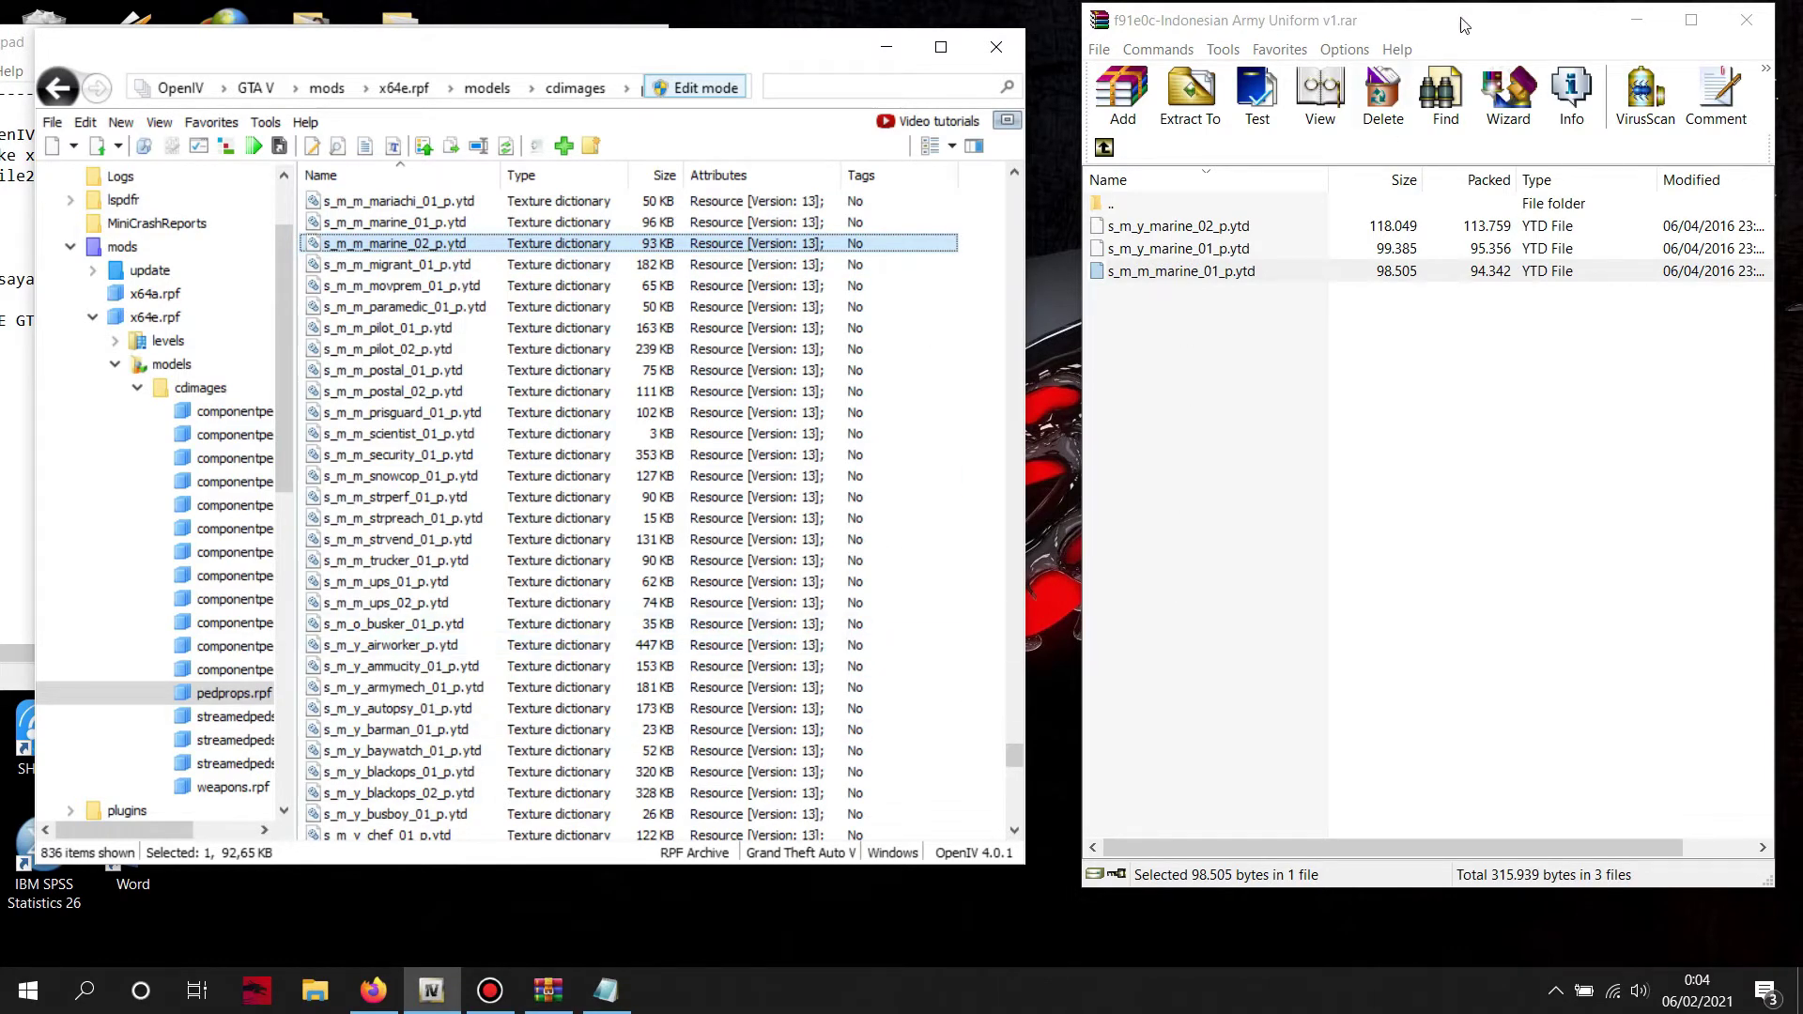
# Leave both pedprops folders, then open componentpeds_s_m_y.rpf in cdimages and the mod archive's "taroh di componentpeds_s_m_y.rpf" folder.
pyautogui.moveTo(1462, 24); pyautogui.dragTo(1350, 21)
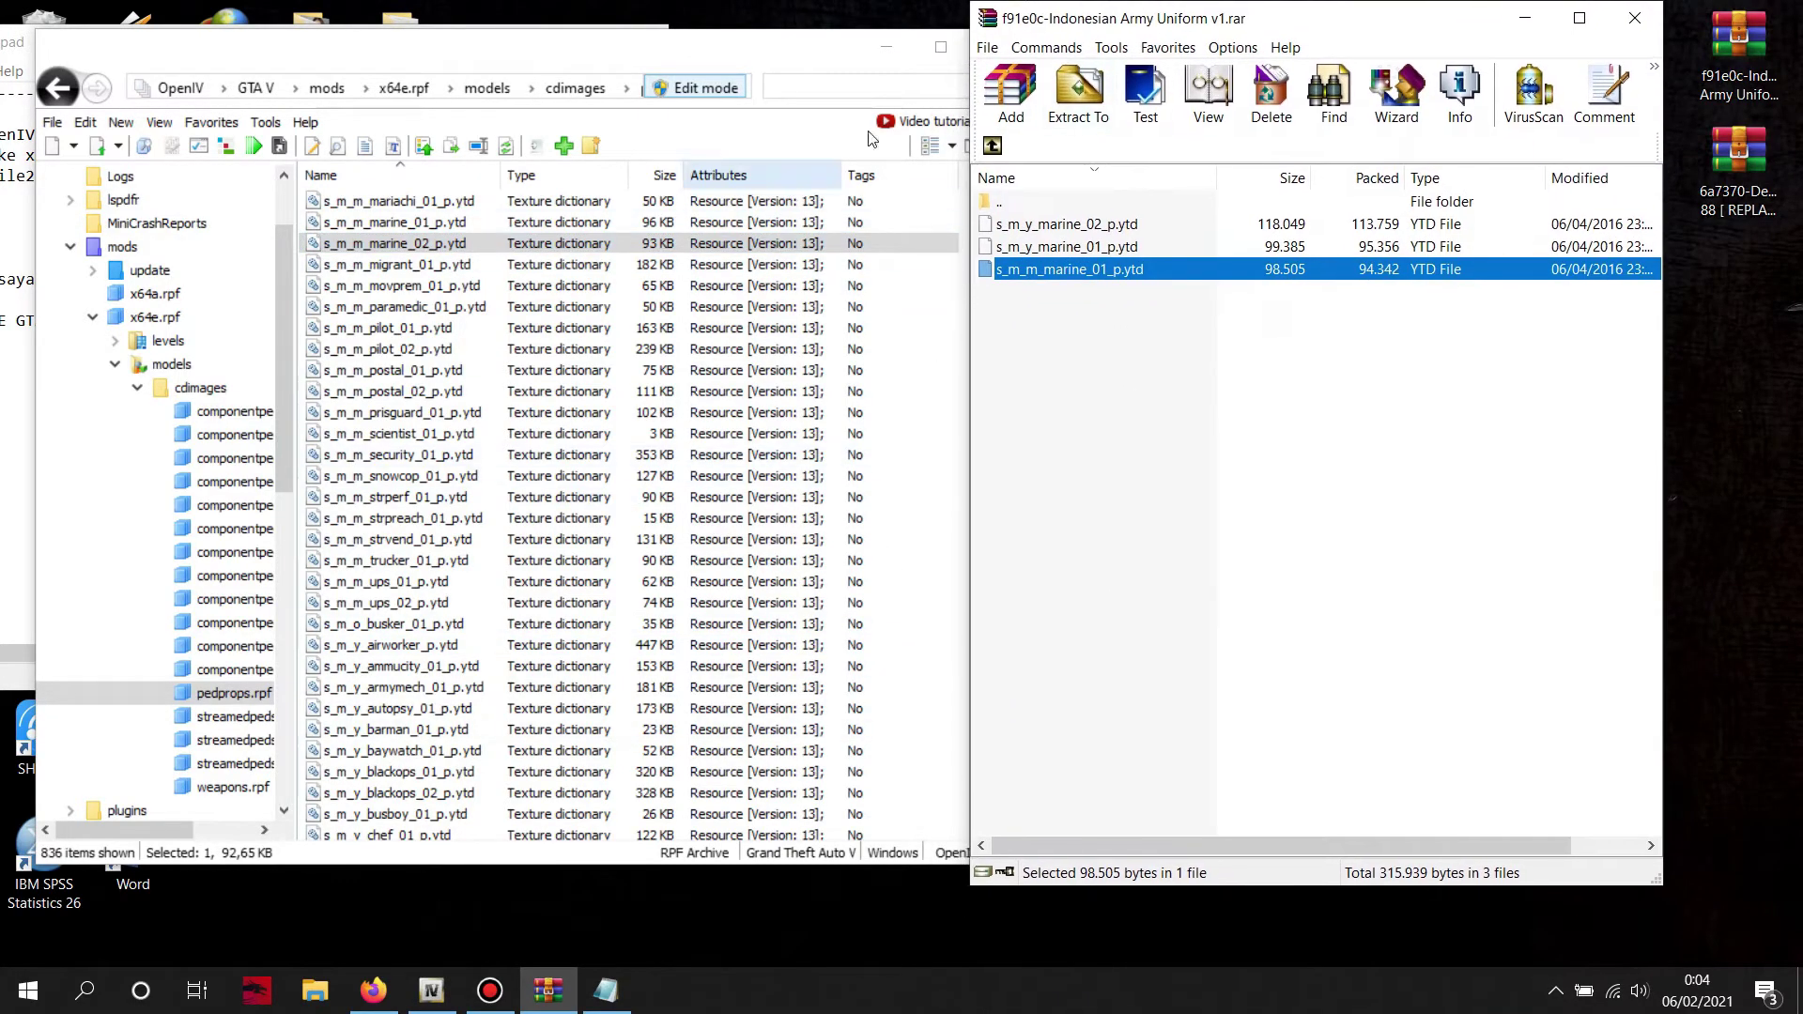
pyautogui.click(993, 145)
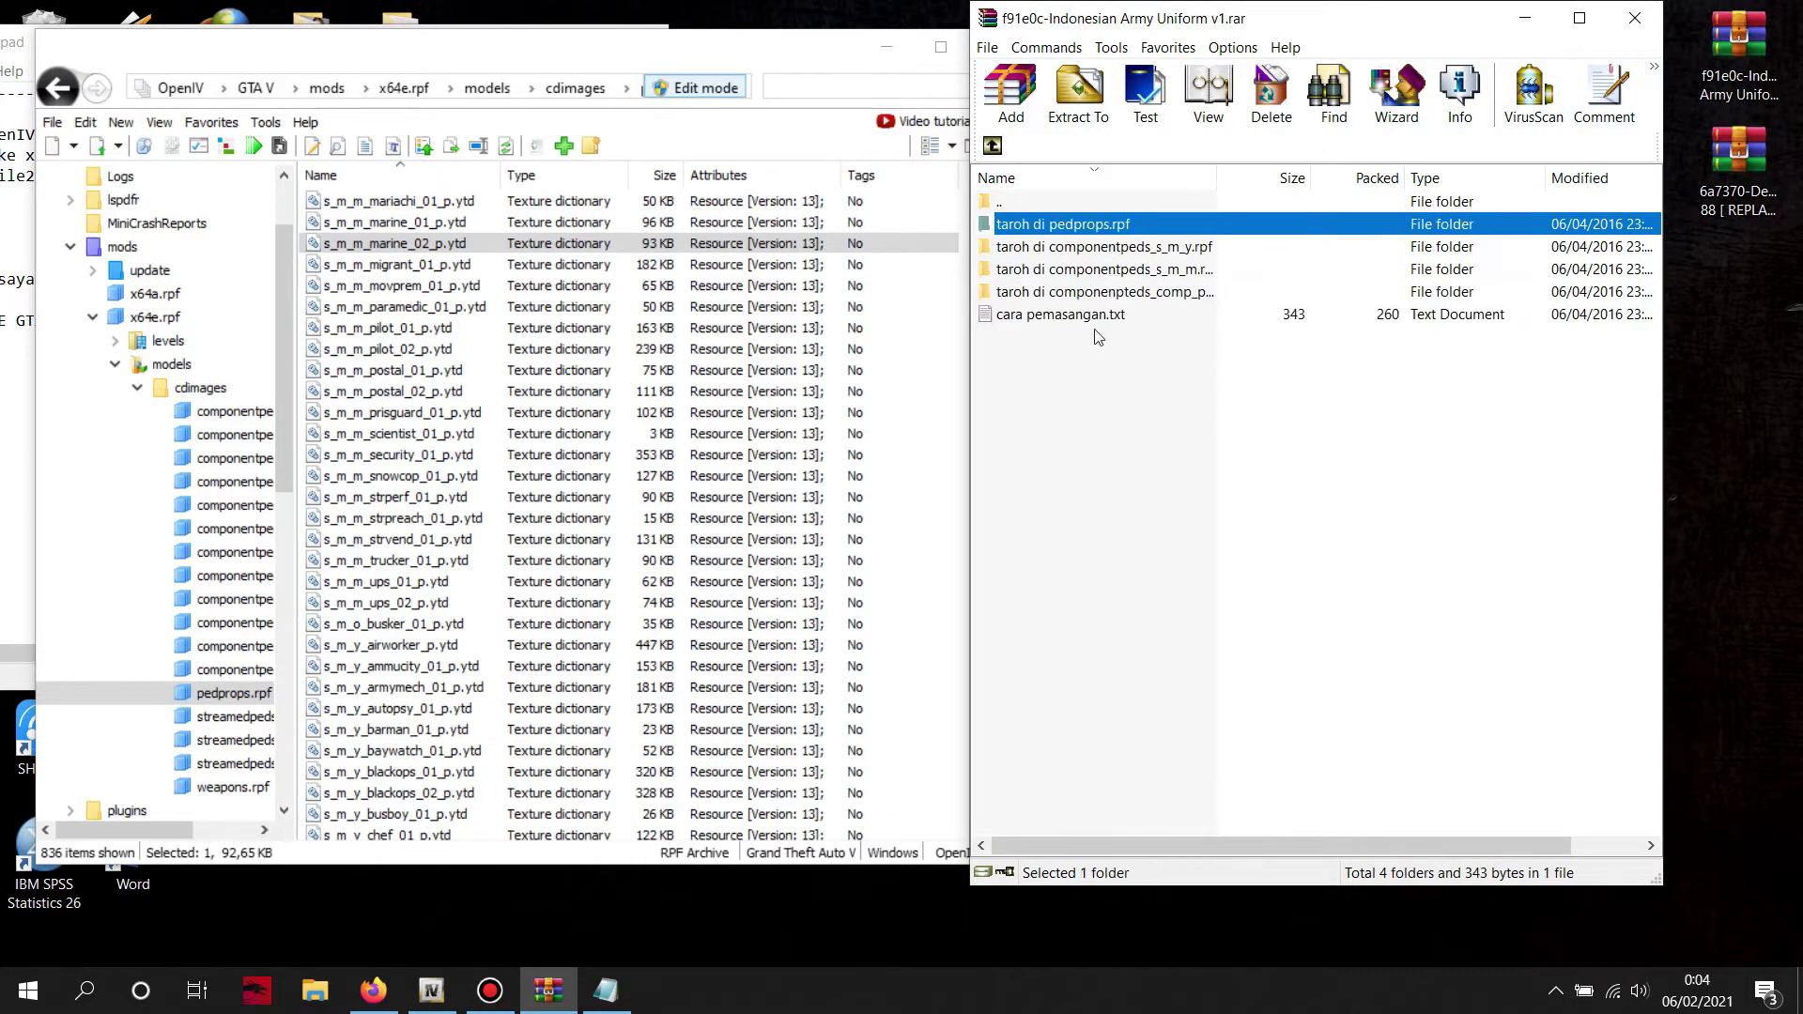
pyautogui.click(1065, 247)
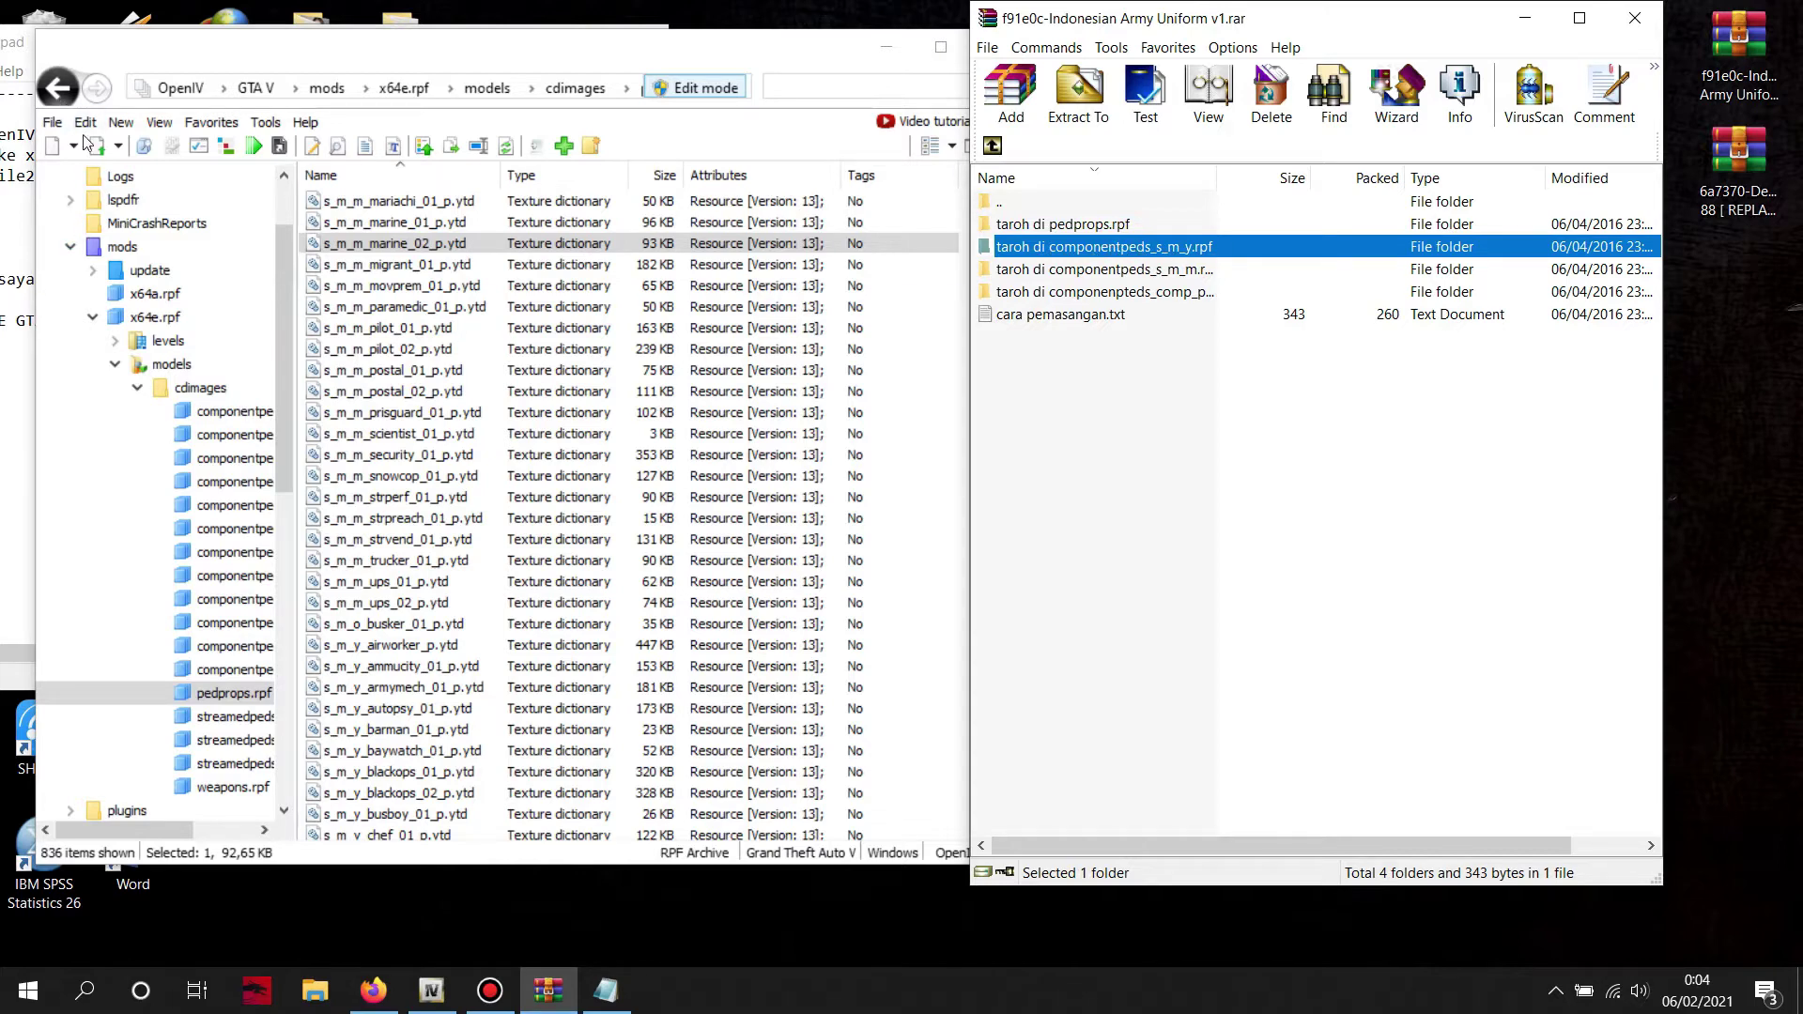
pyautogui.click(55, 98)
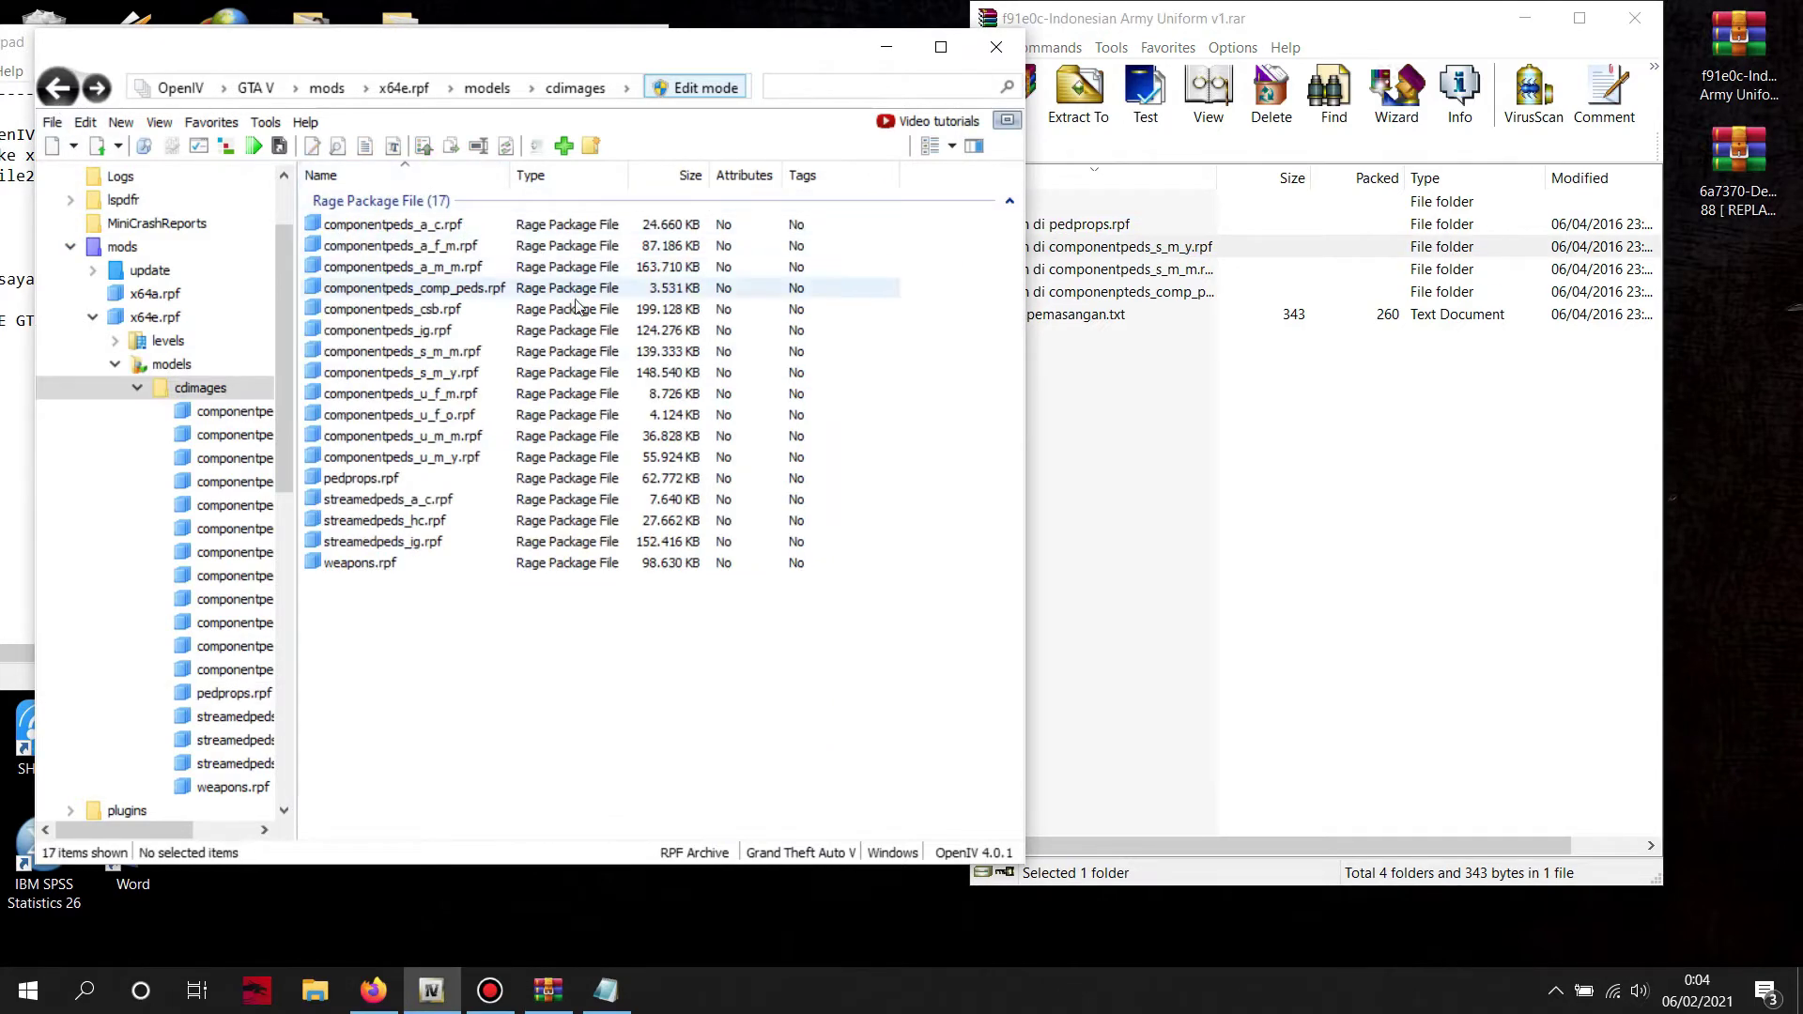
pyautogui.click(1124, 248)
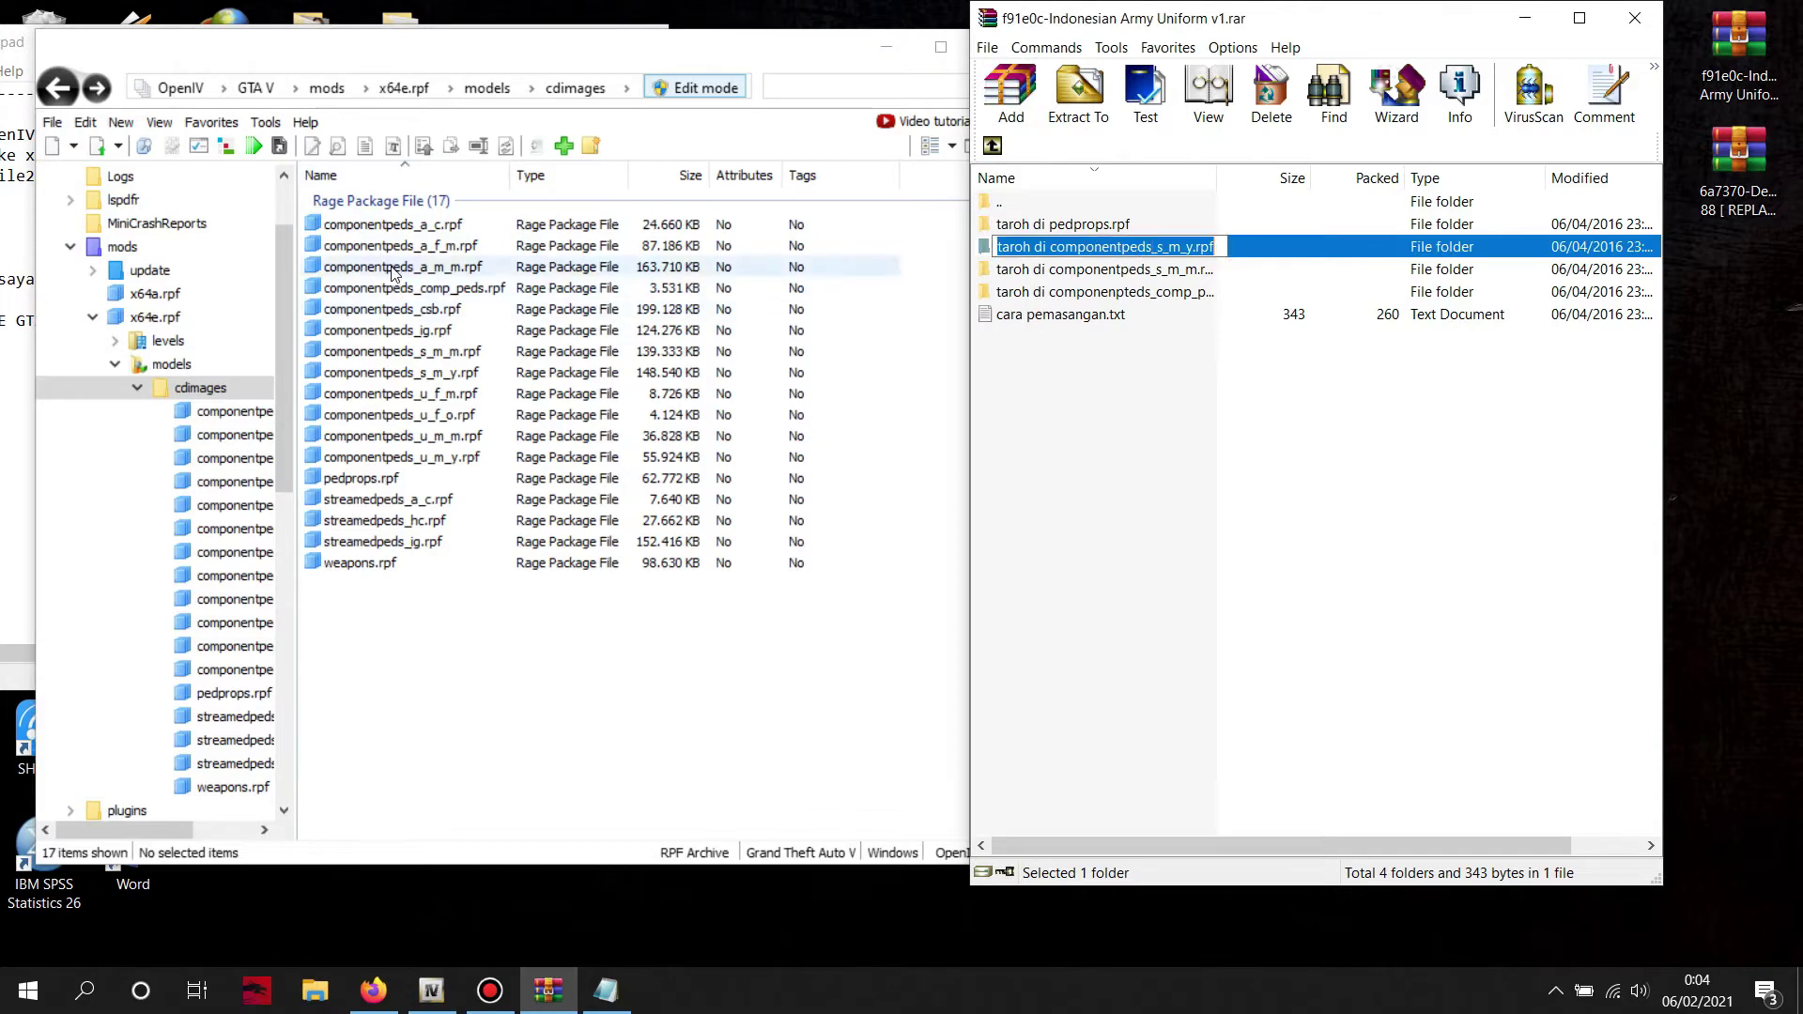
pyautogui.click(450, 376)
pyautogui.doubleClick(449, 373)
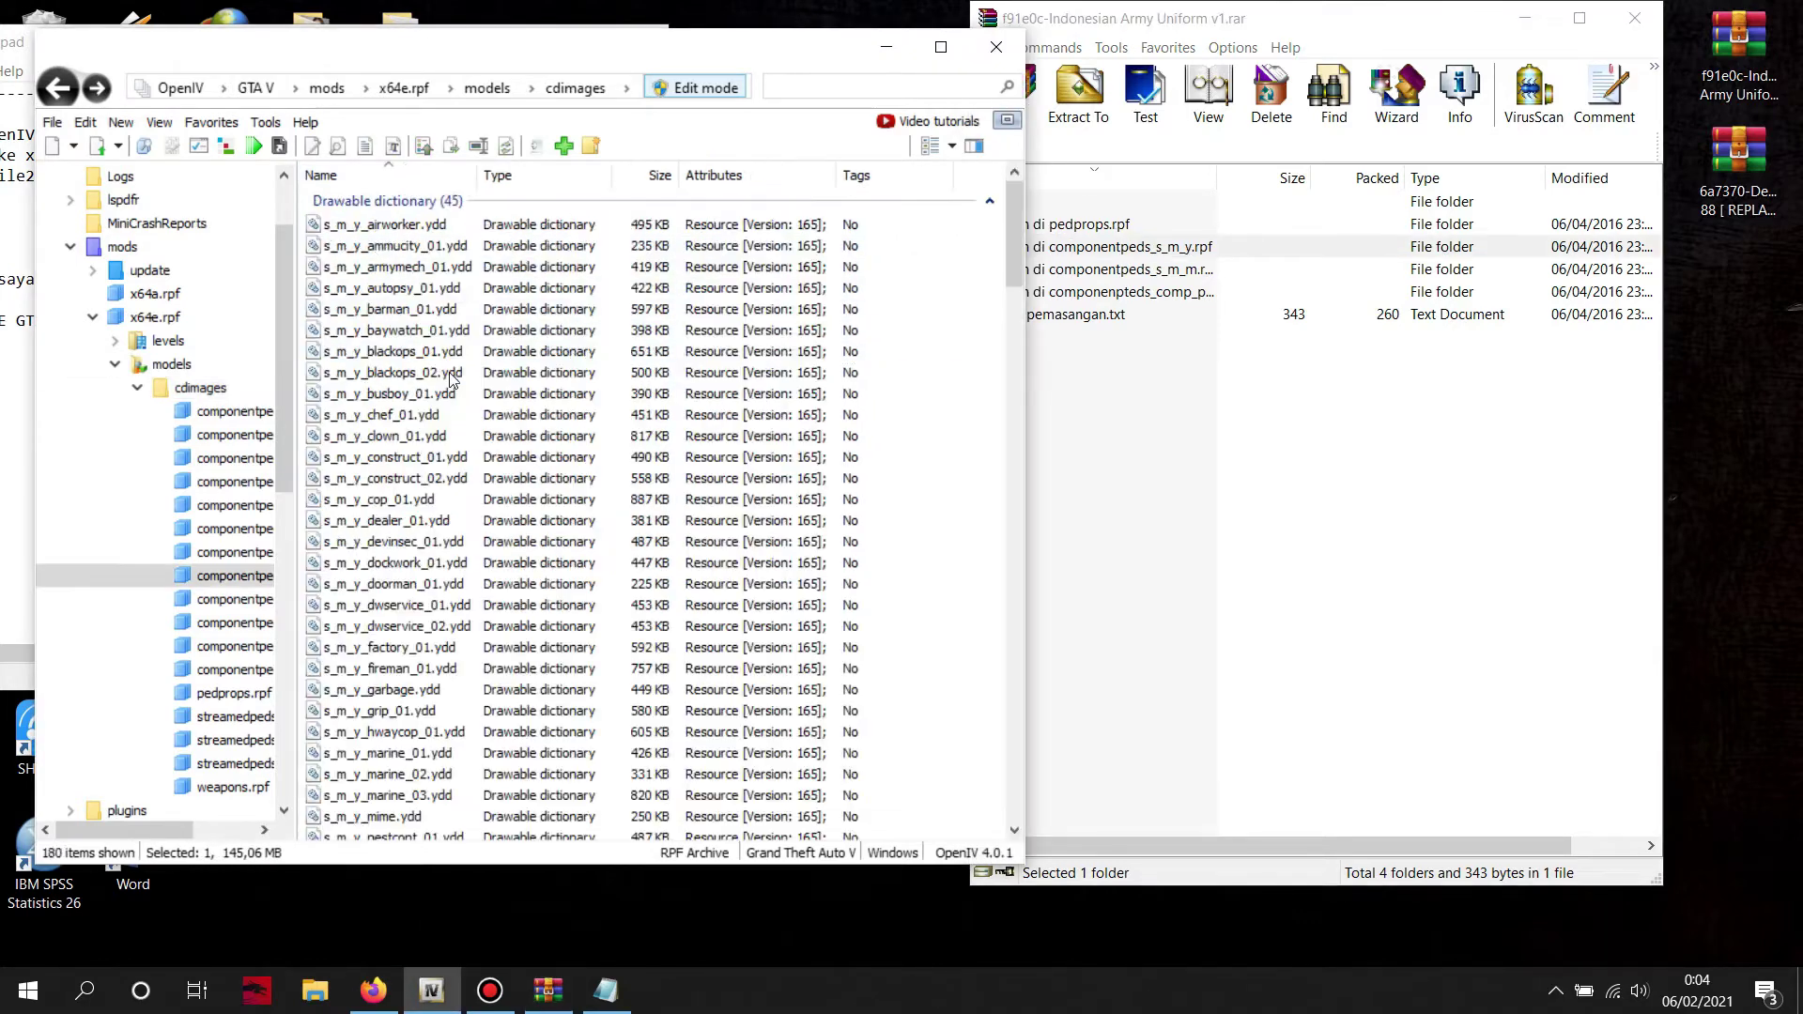
pyautogui.click(1187, 367)
pyautogui.doubleClick(1165, 250)
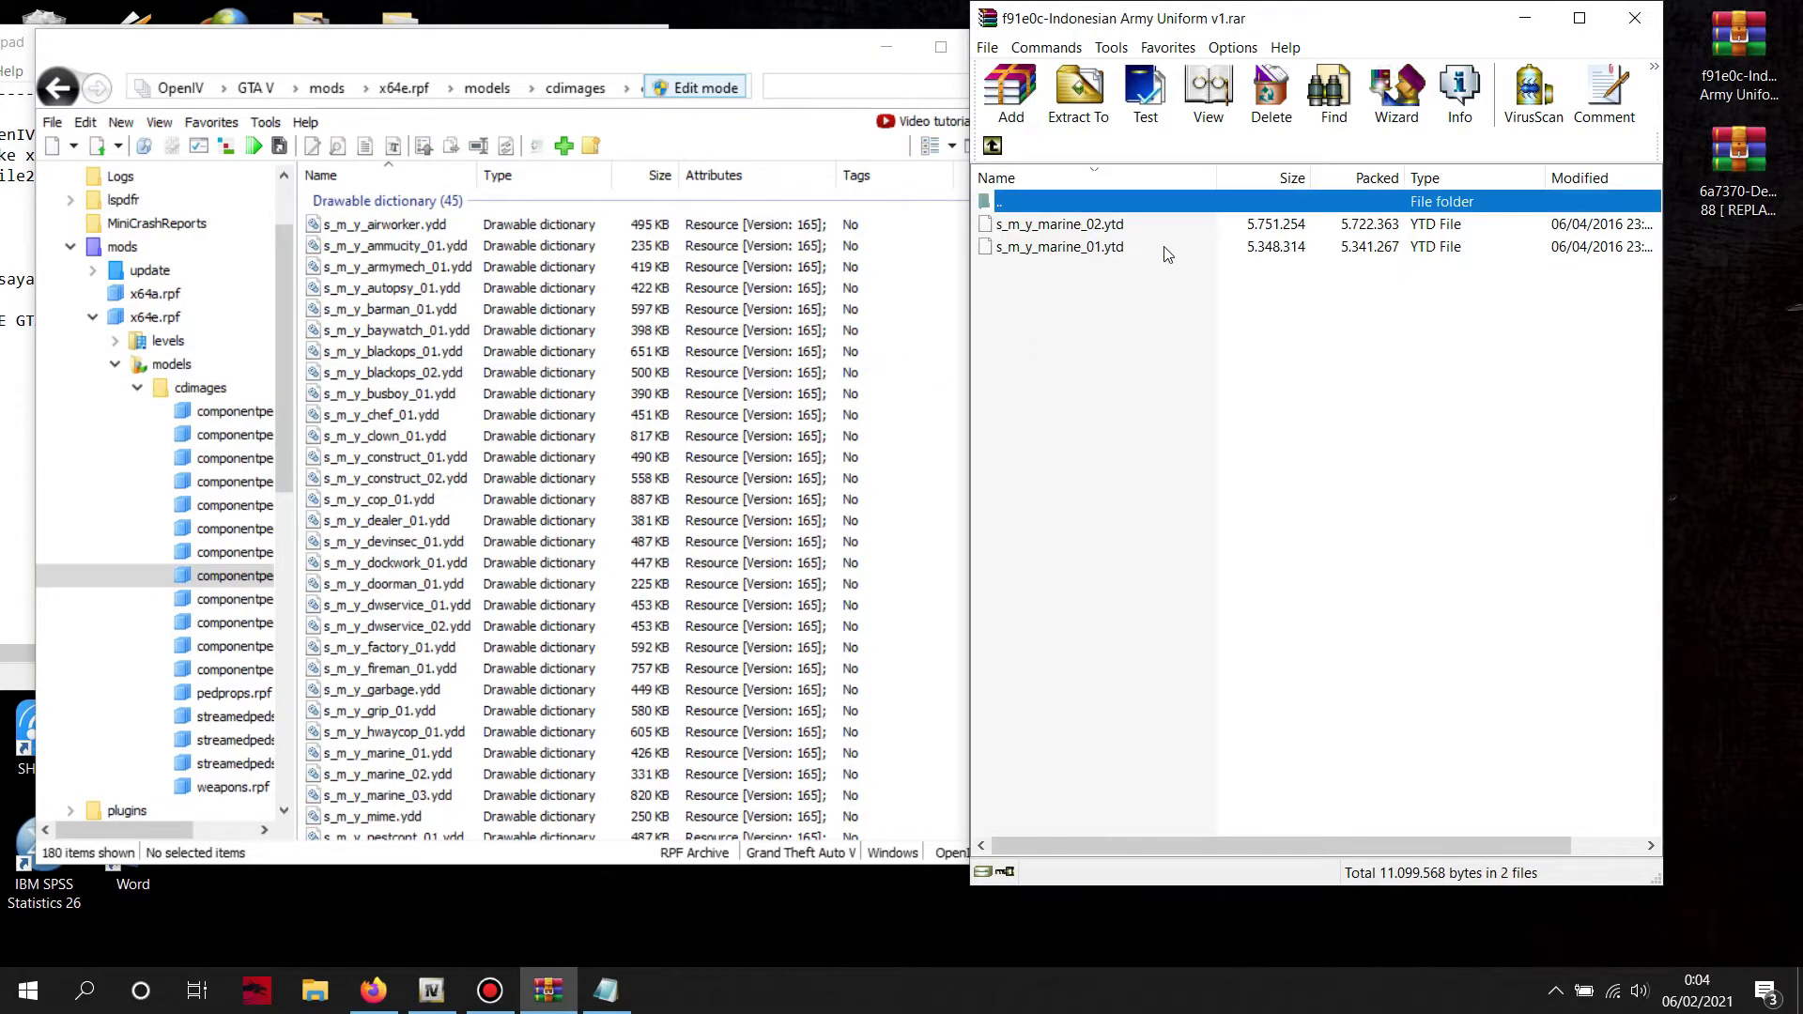
# Select s_m_y_marine_02.ytd in the mod archive and its counterpart among the texture dictionaries of componentpeds_s_m_y.rpf.
pyautogui.click(1066, 226)
pyautogui.scroll(-11, 413, 583)
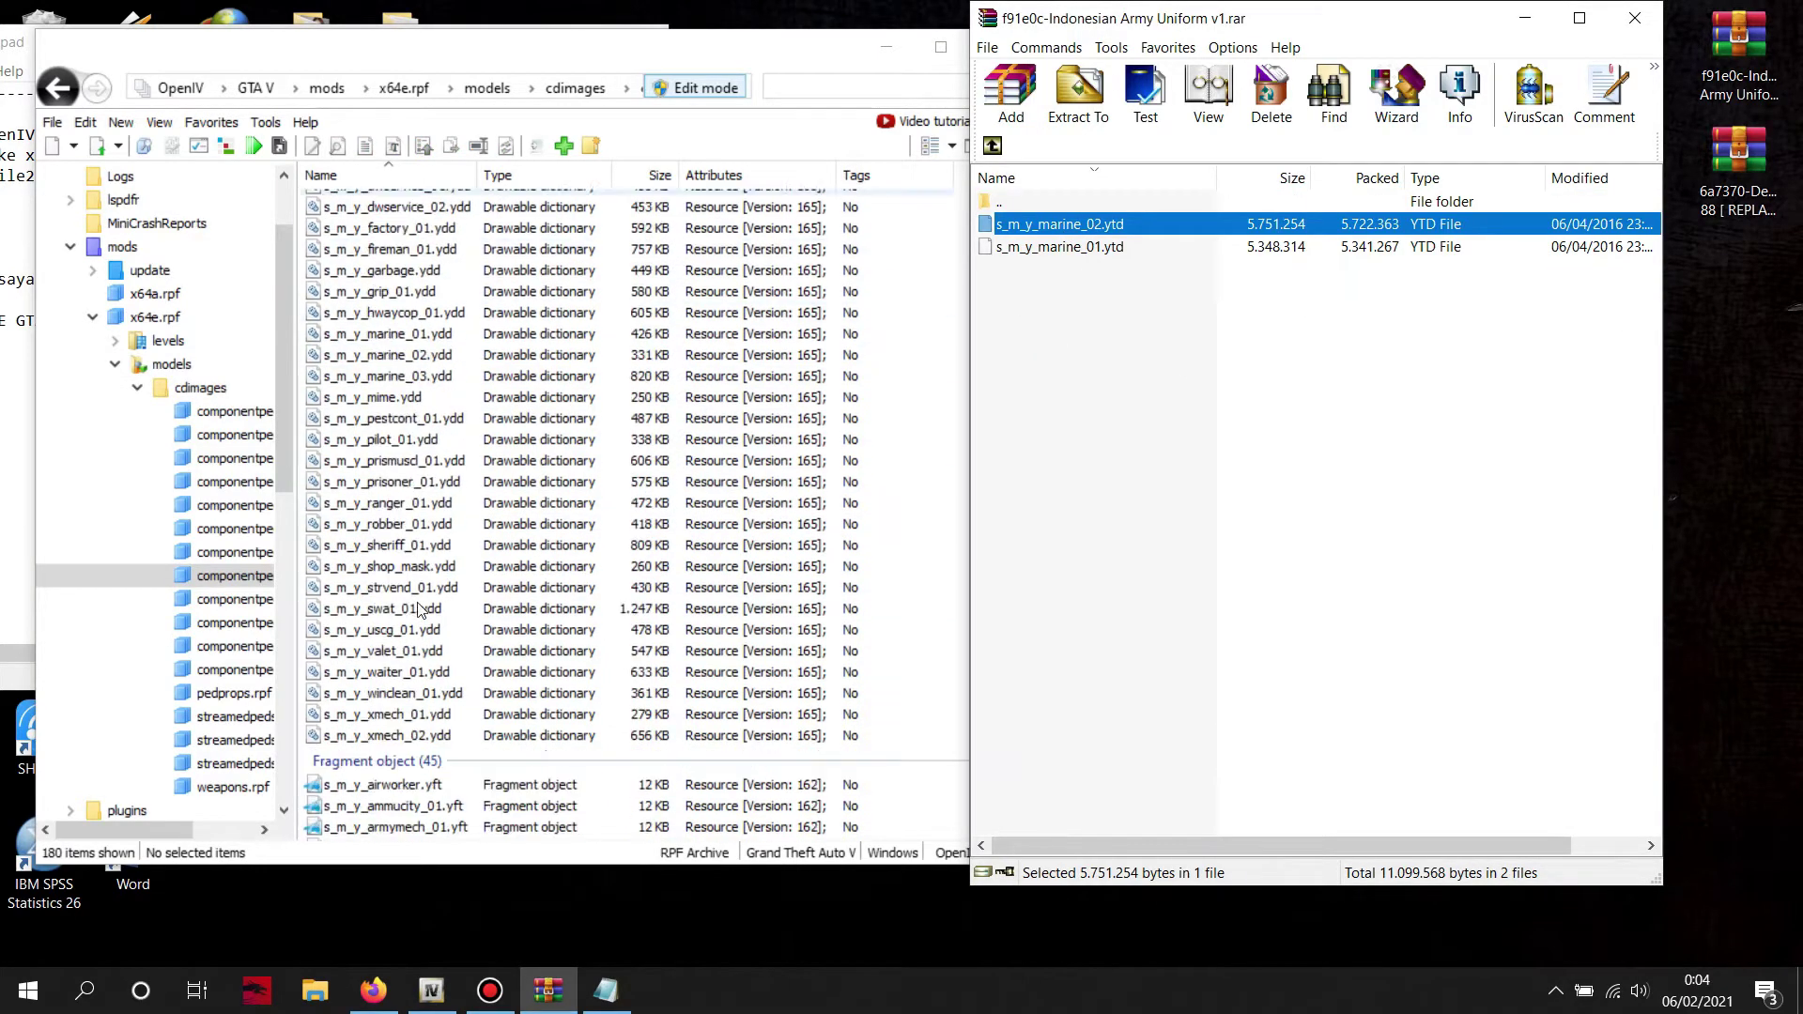
pyautogui.scroll(-9, 420, 612)
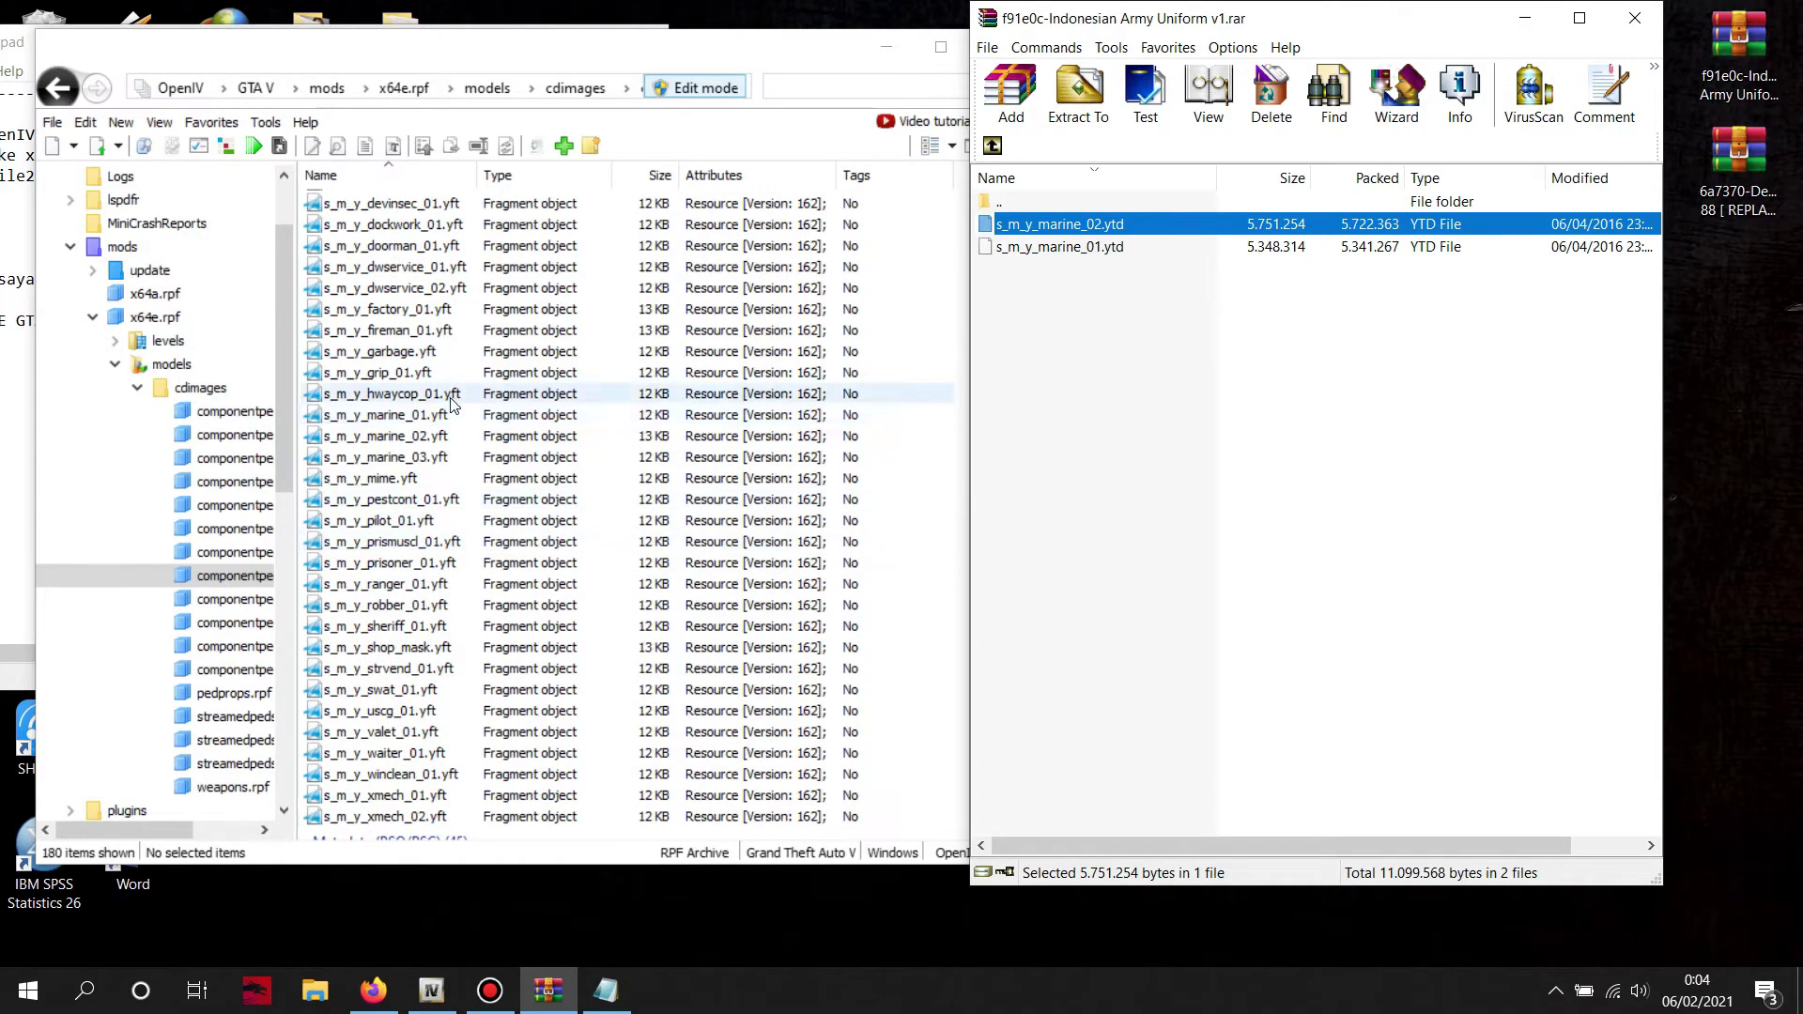
pyautogui.scroll(-8, 473, 421)
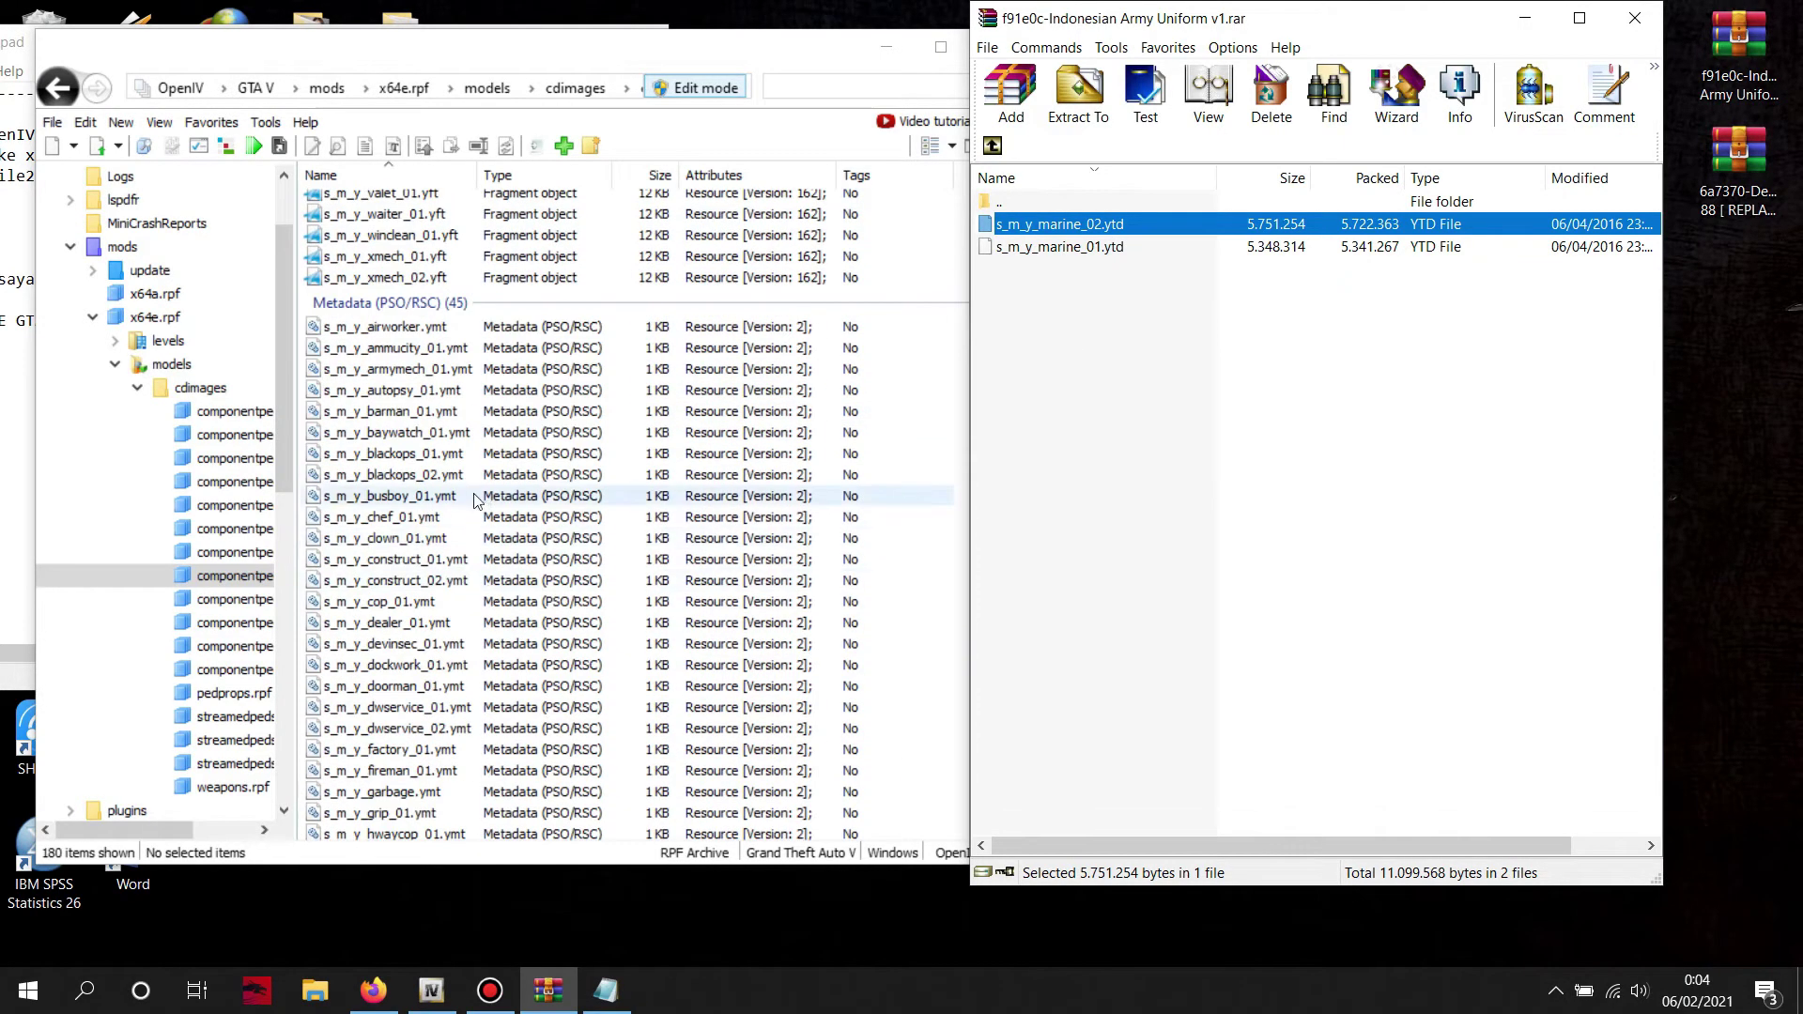
pyautogui.scroll(-20, 475, 576)
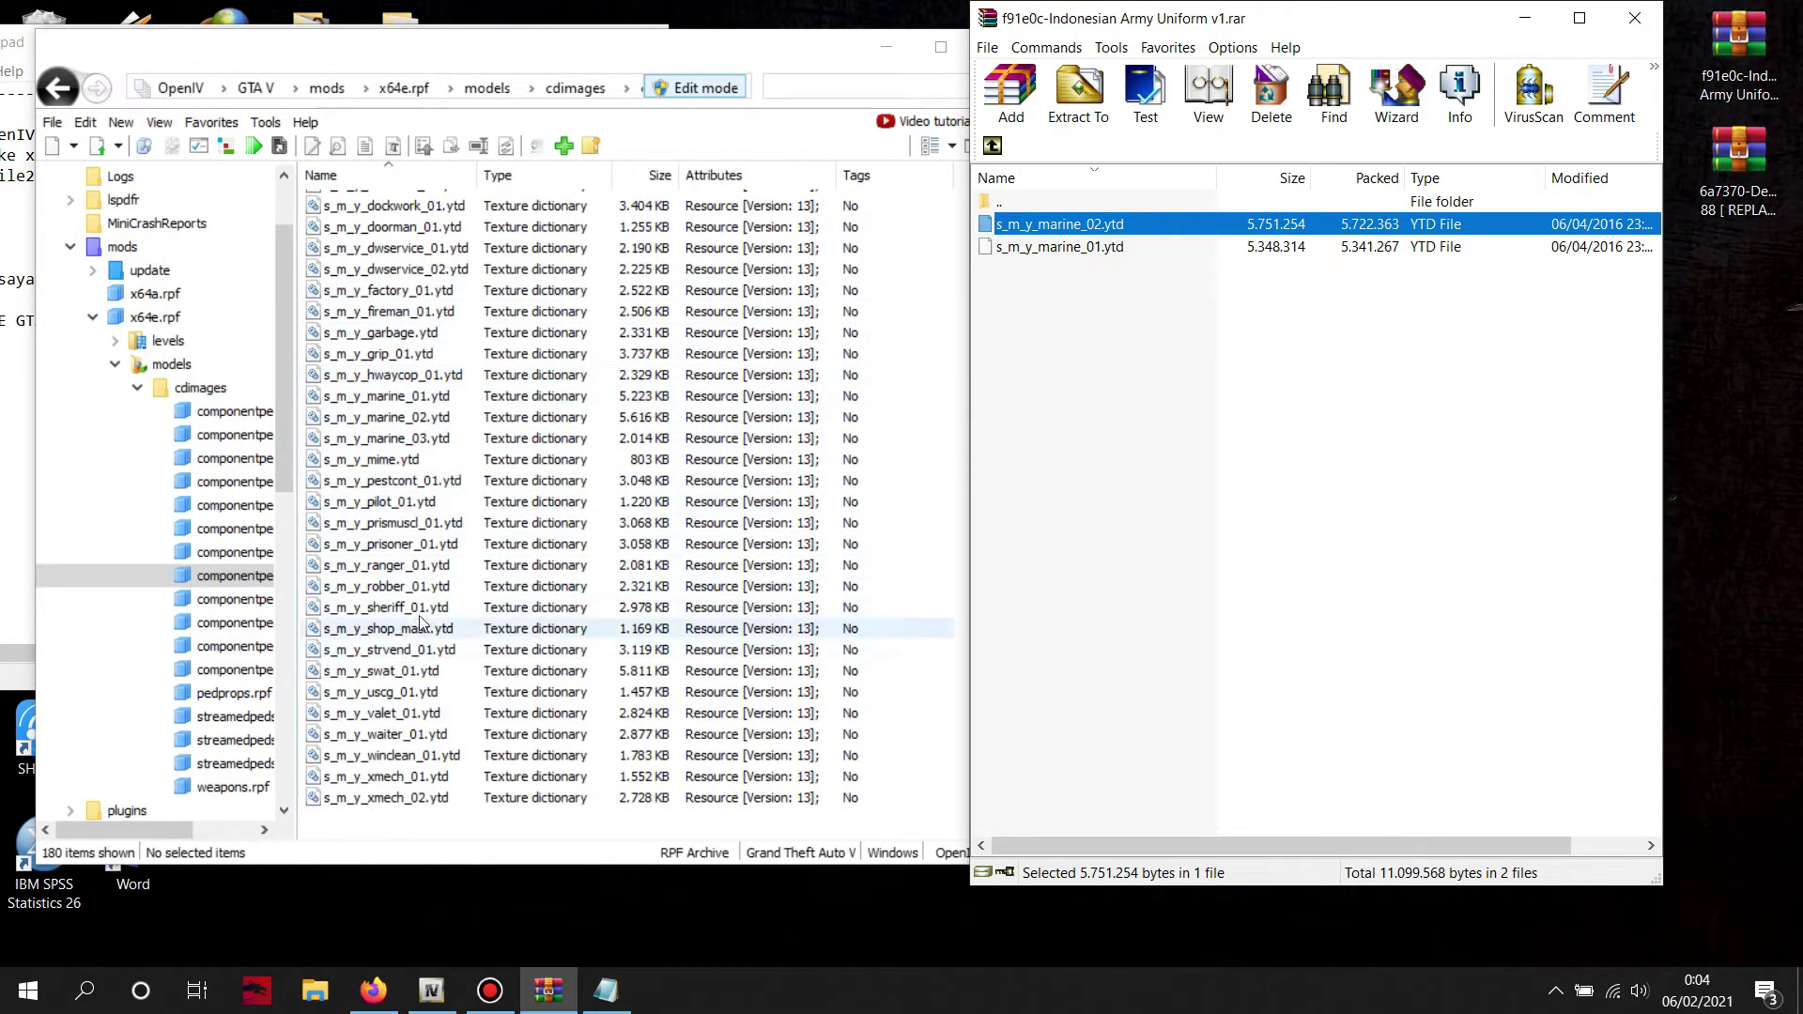
pyautogui.click(443, 422)
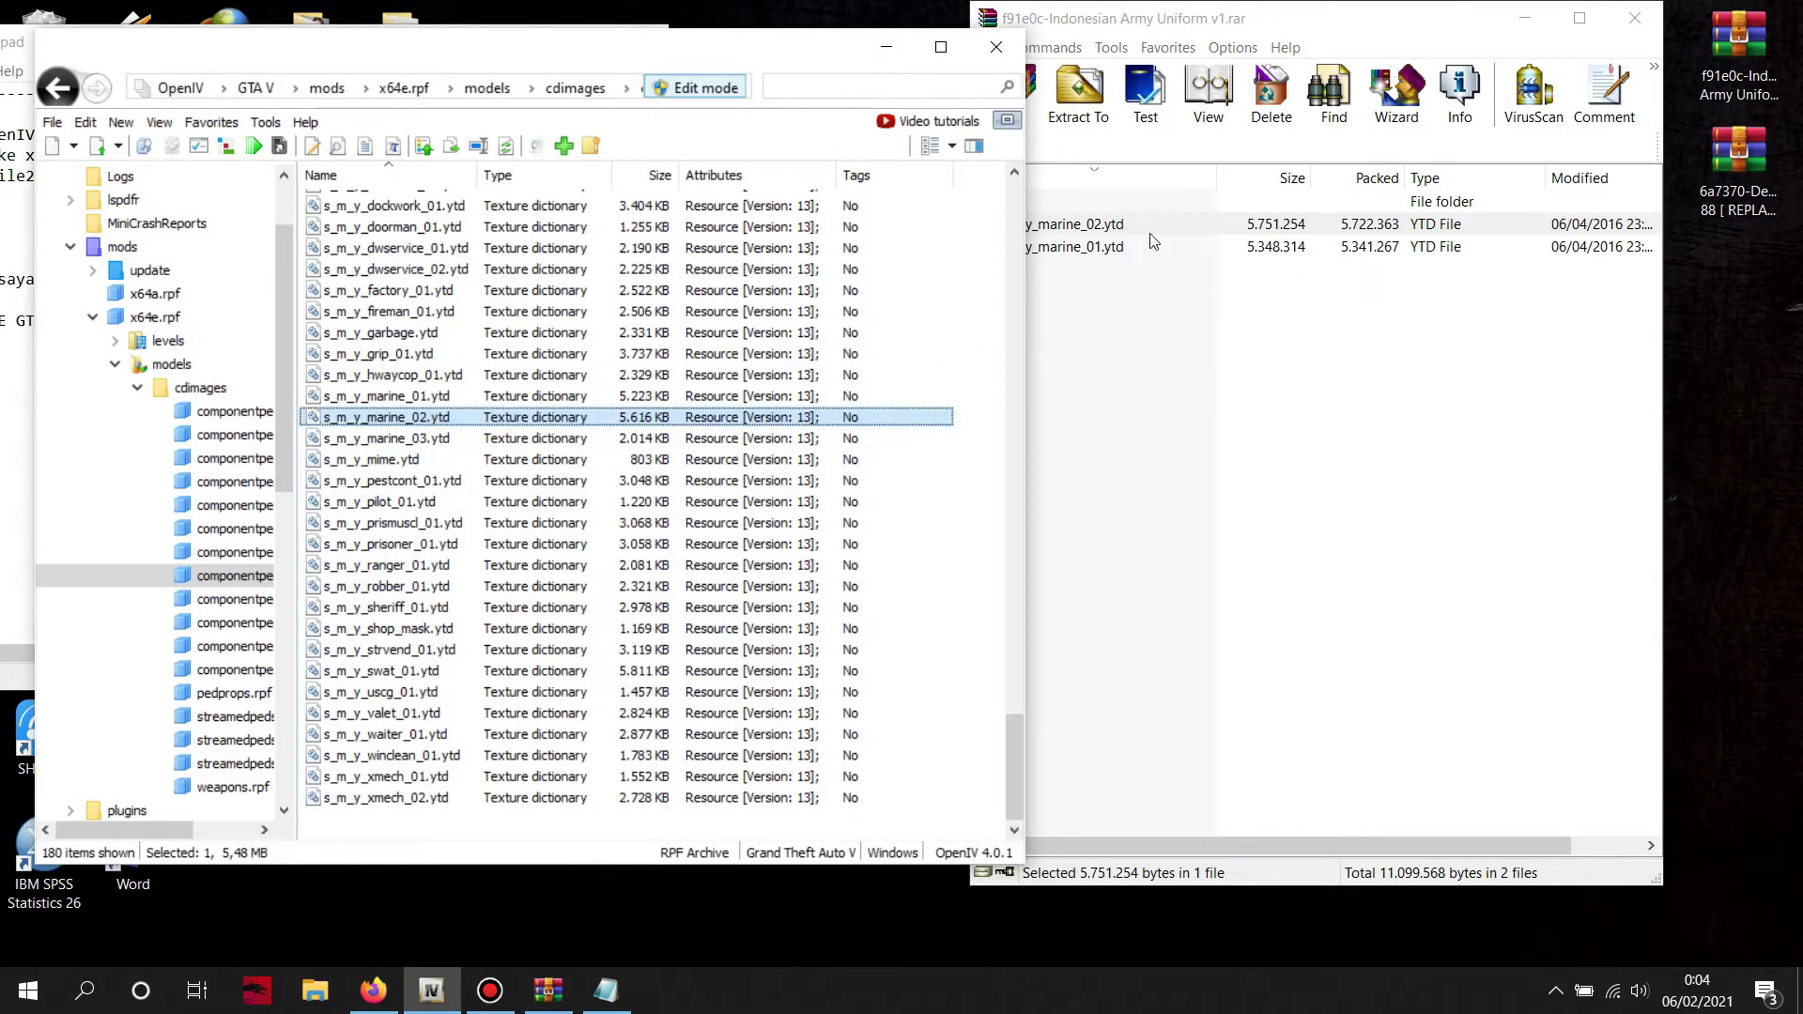
pyautogui.click(1125, 225)
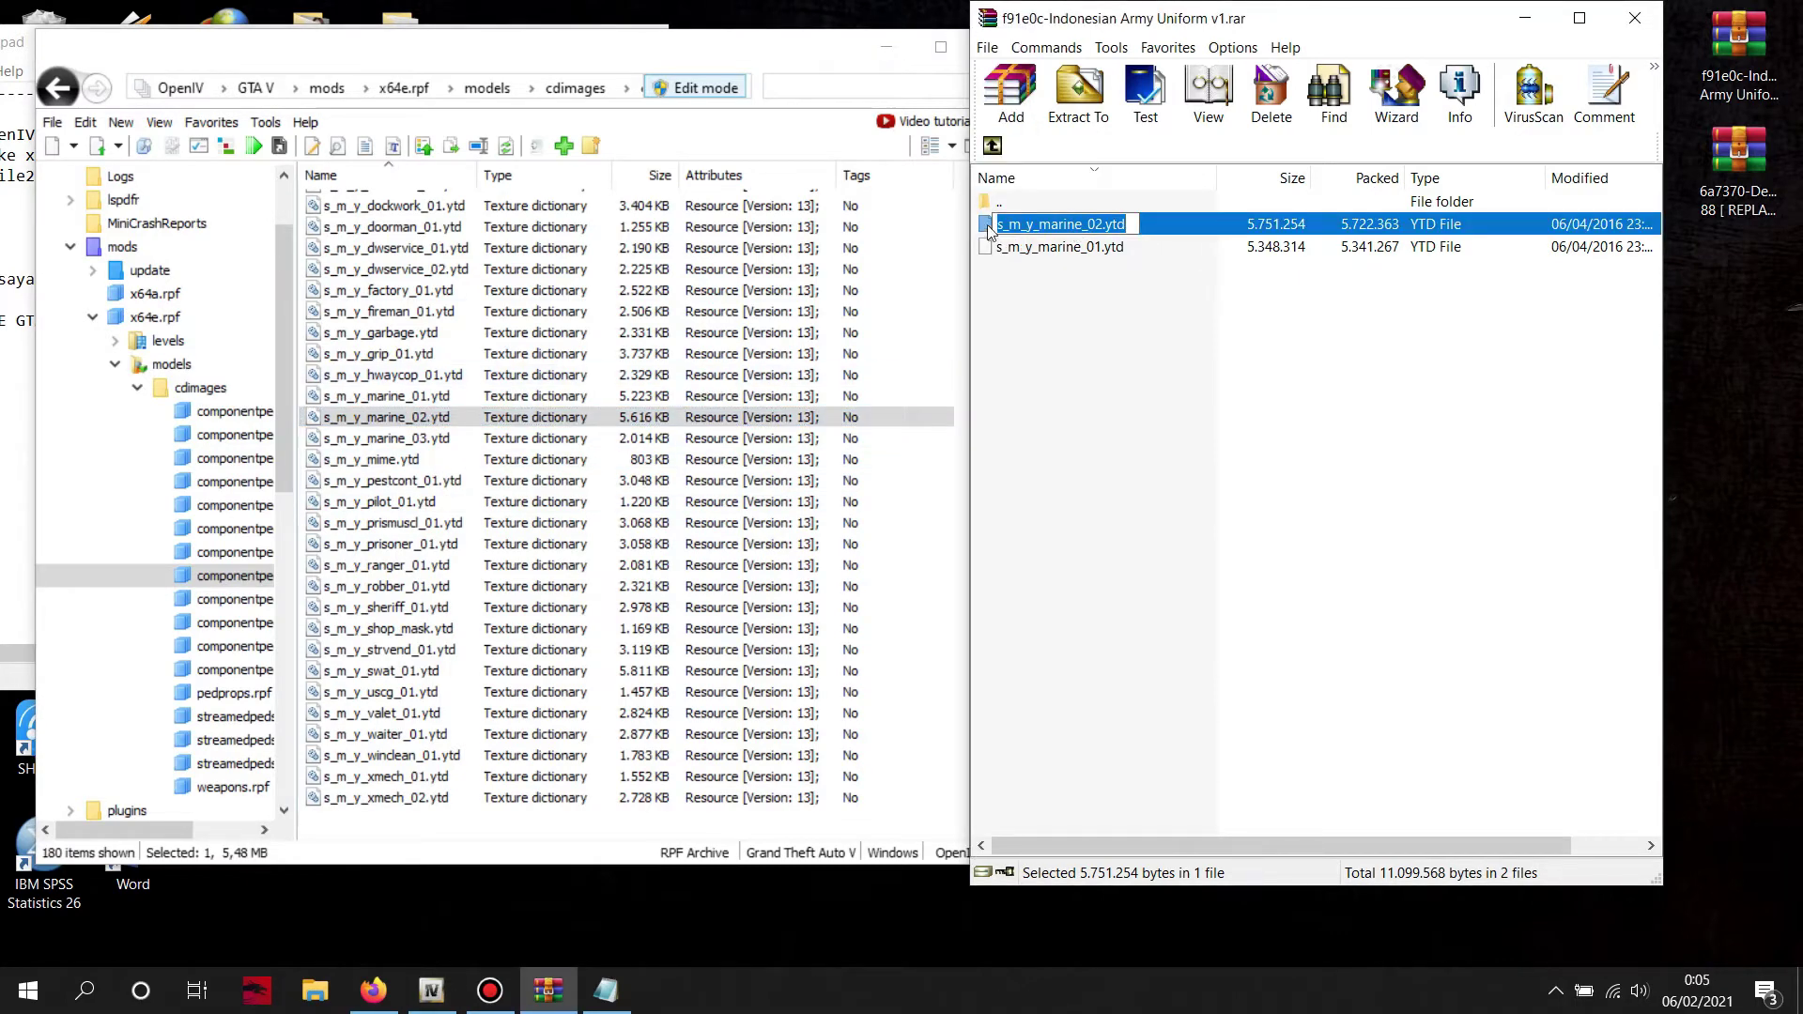
pyautogui.doubleClick(984, 225)
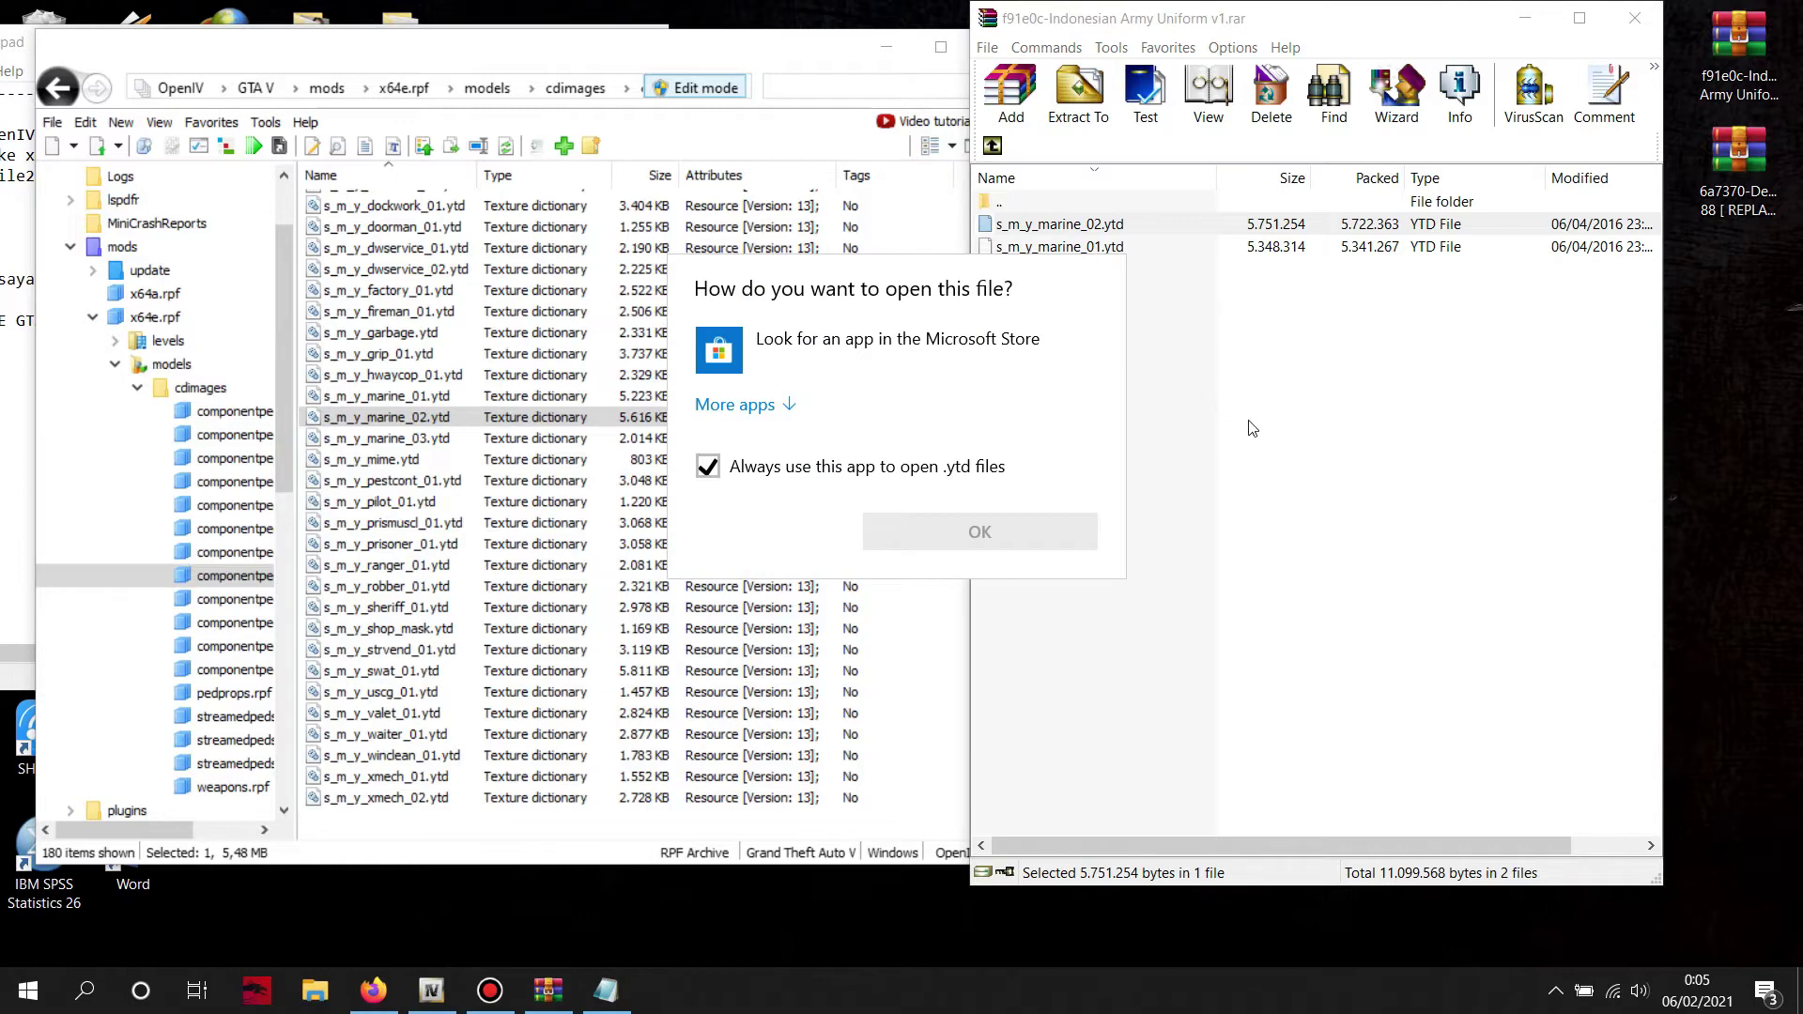
pyautogui.press('Escape')
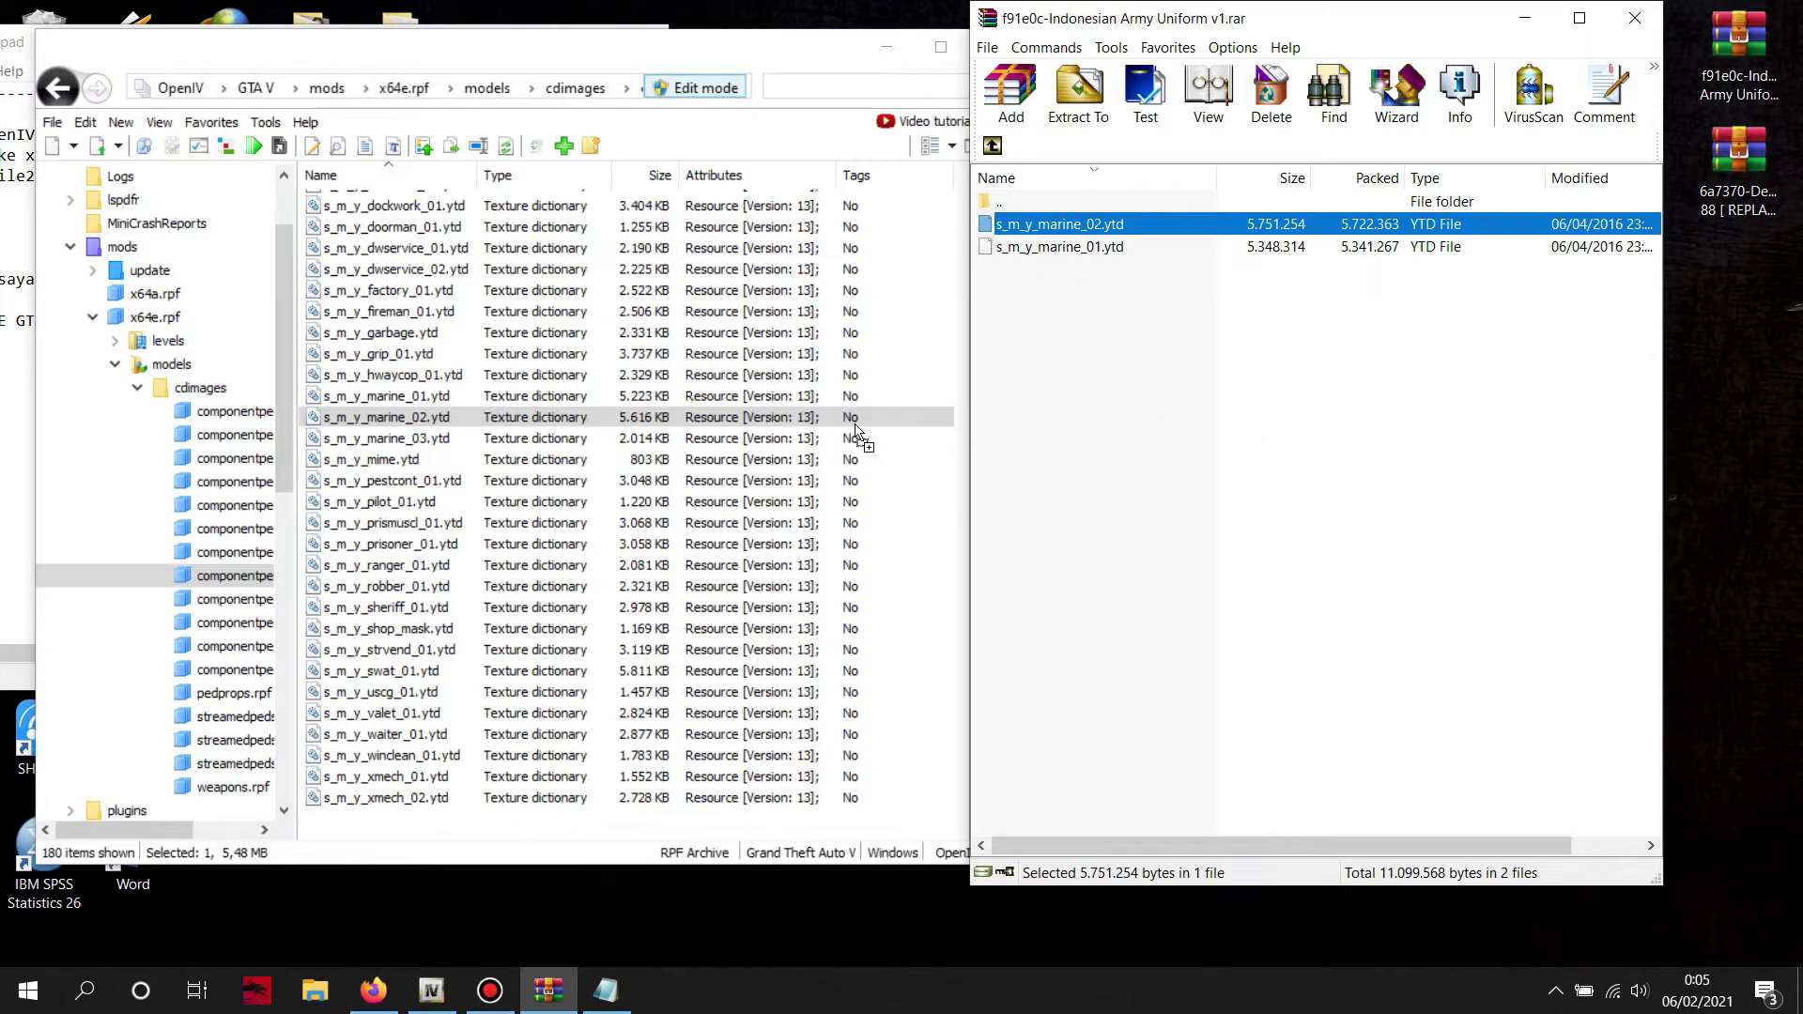
# Leave both s_m_y folders, then select the archive's "taroh di componentpeds_s_m_m.rpf" folder and open componentpeds_s_m_m.rpf in cdimages.
pyautogui.click(993, 145)
pyautogui.press('F2')
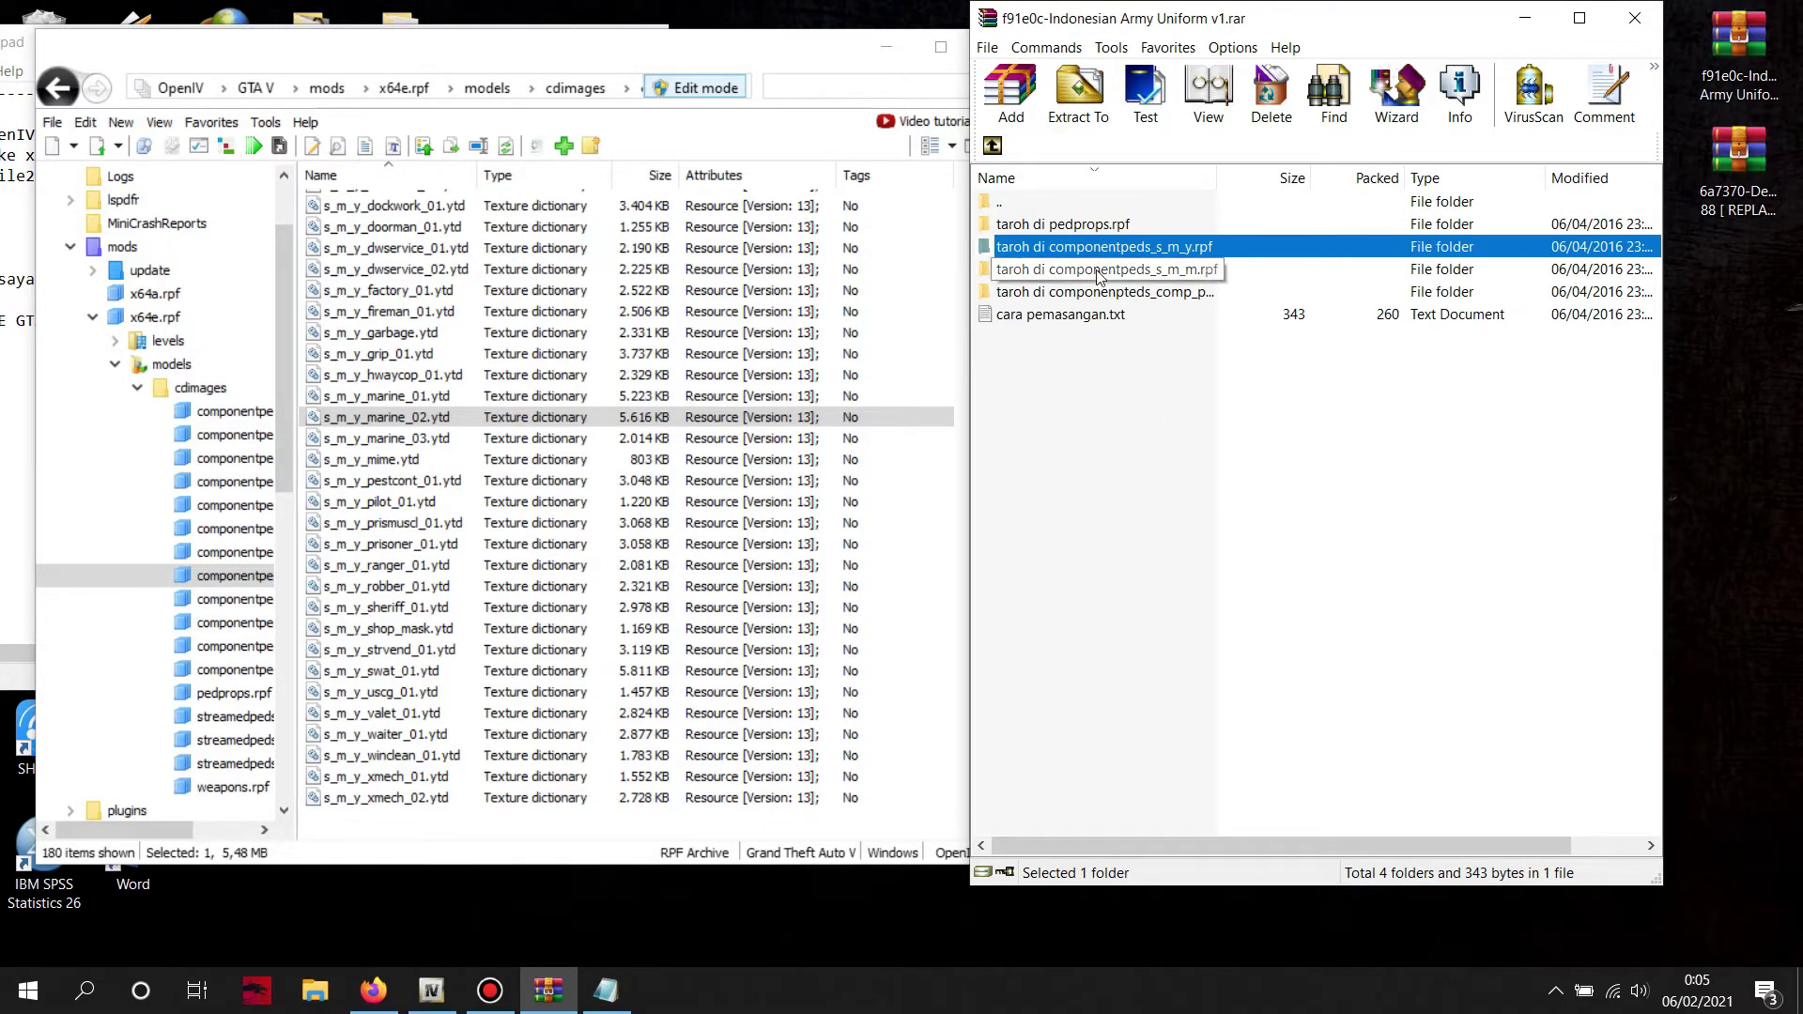
pyautogui.click(59, 88)
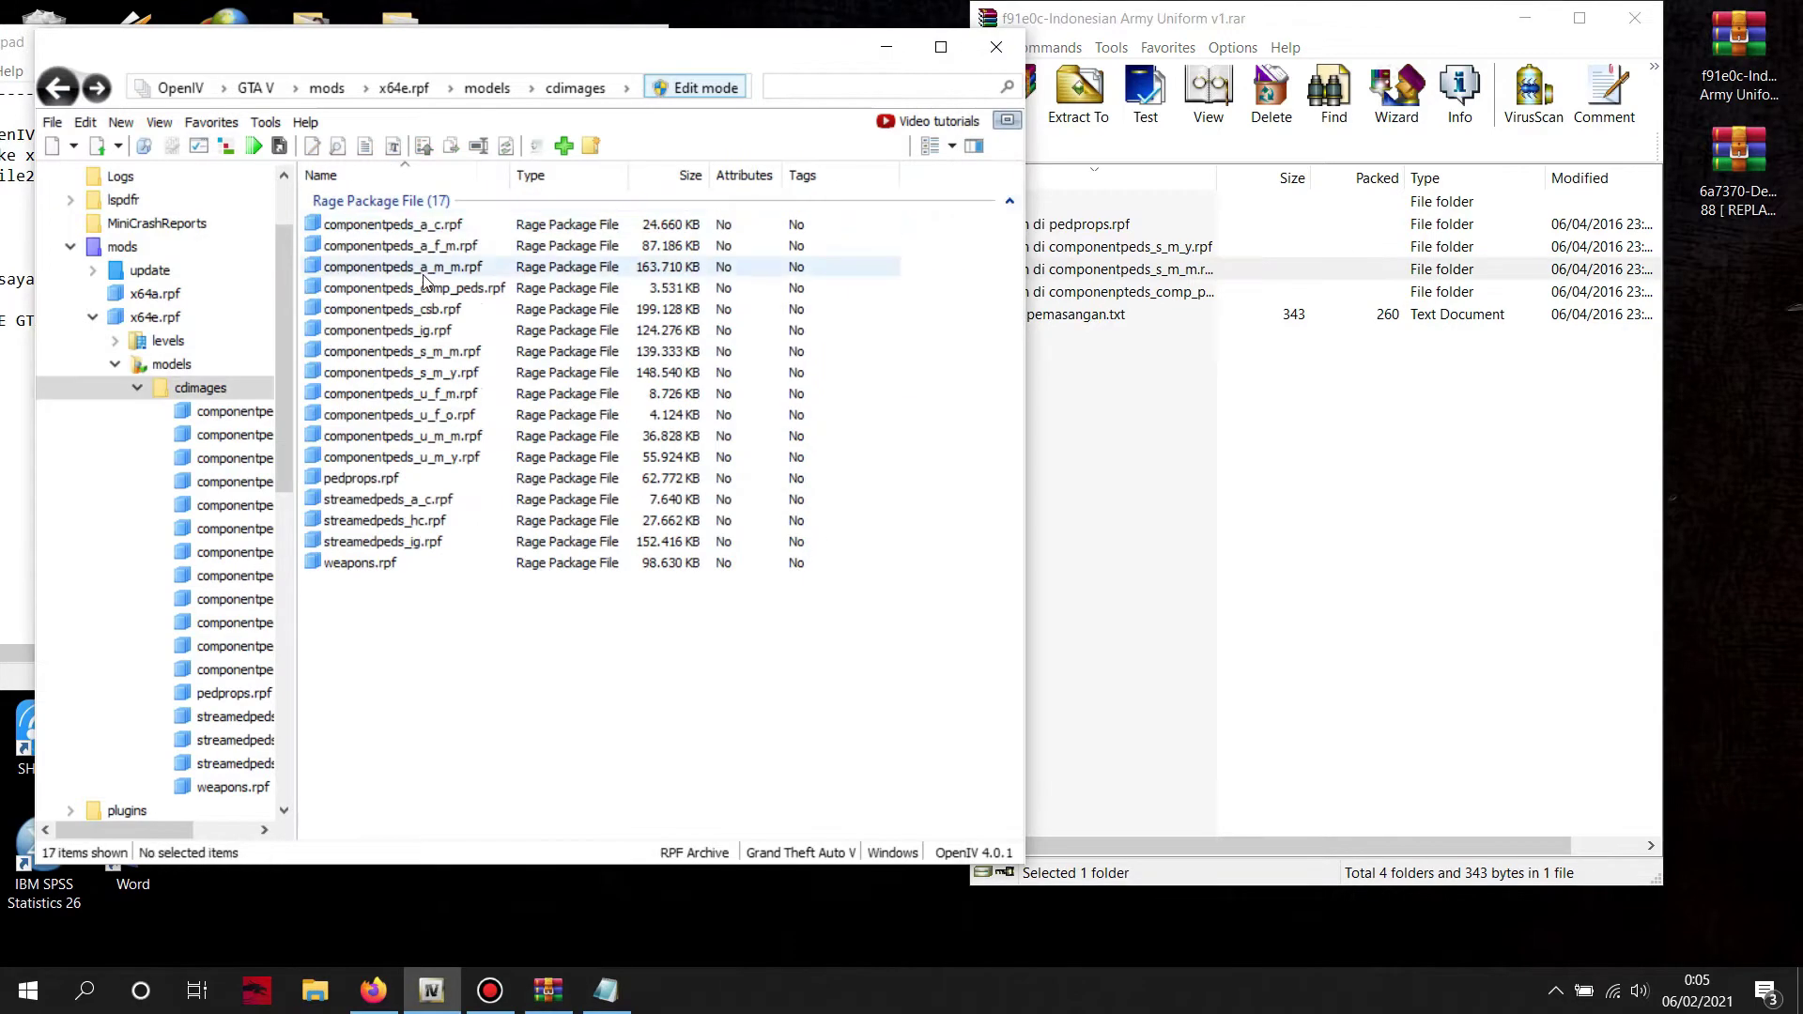
pyautogui.click(1144, 266)
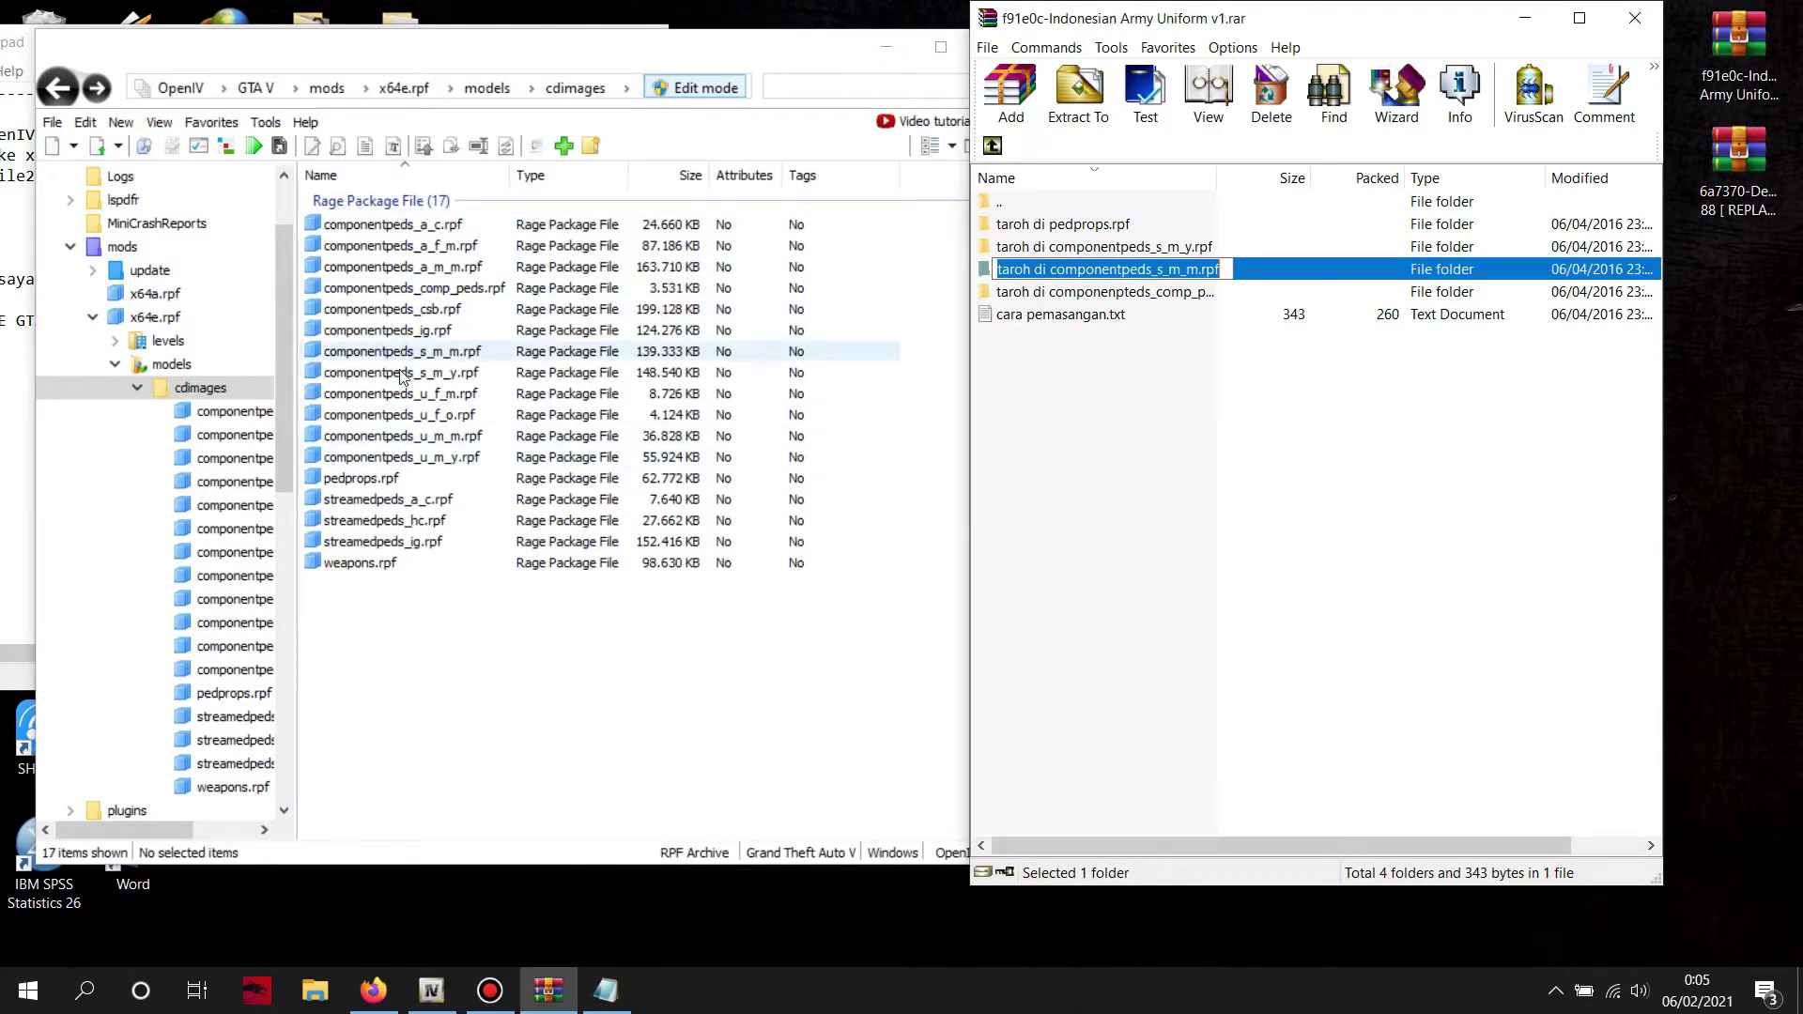
pyautogui.doubleClick(472, 354)
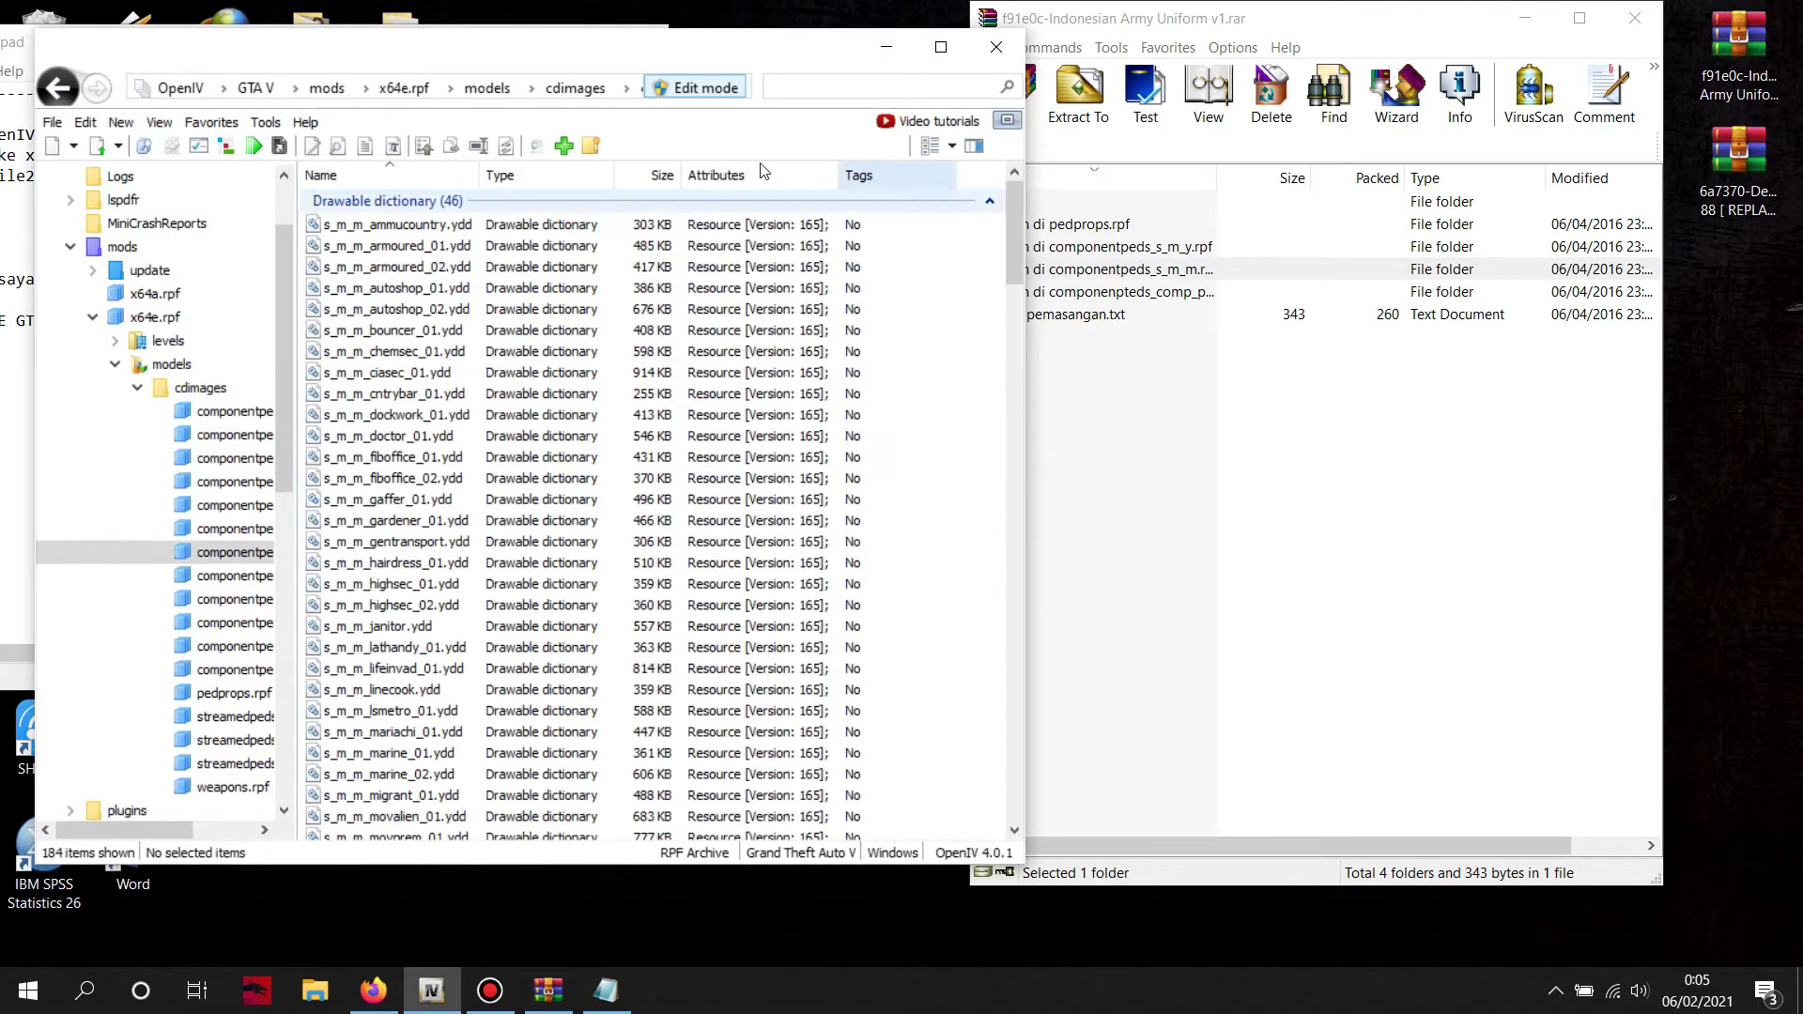
# Check the contents of the mod archive's "taroh di componentpeds_comp_p..." folder and return to the parent folder.
pyautogui.click(1082, 379)
pyautogui.doubleClick(1050, 292)
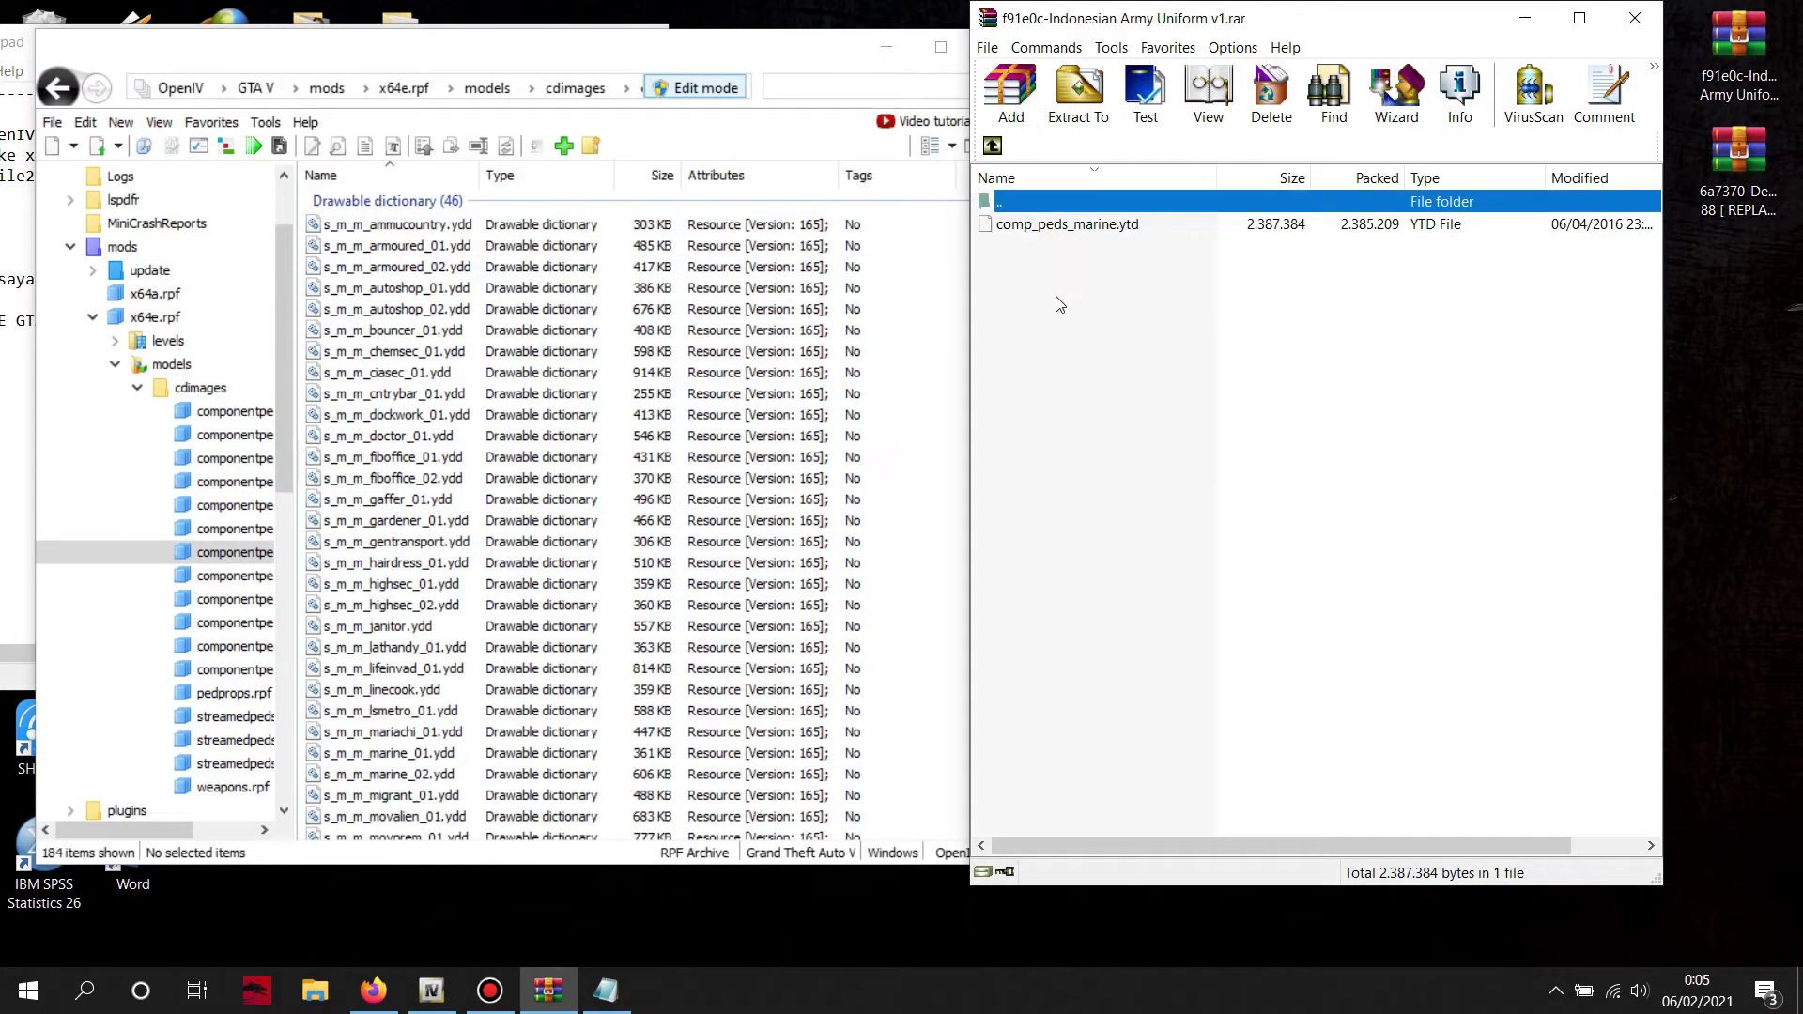
pyautogui.click(992, 146)
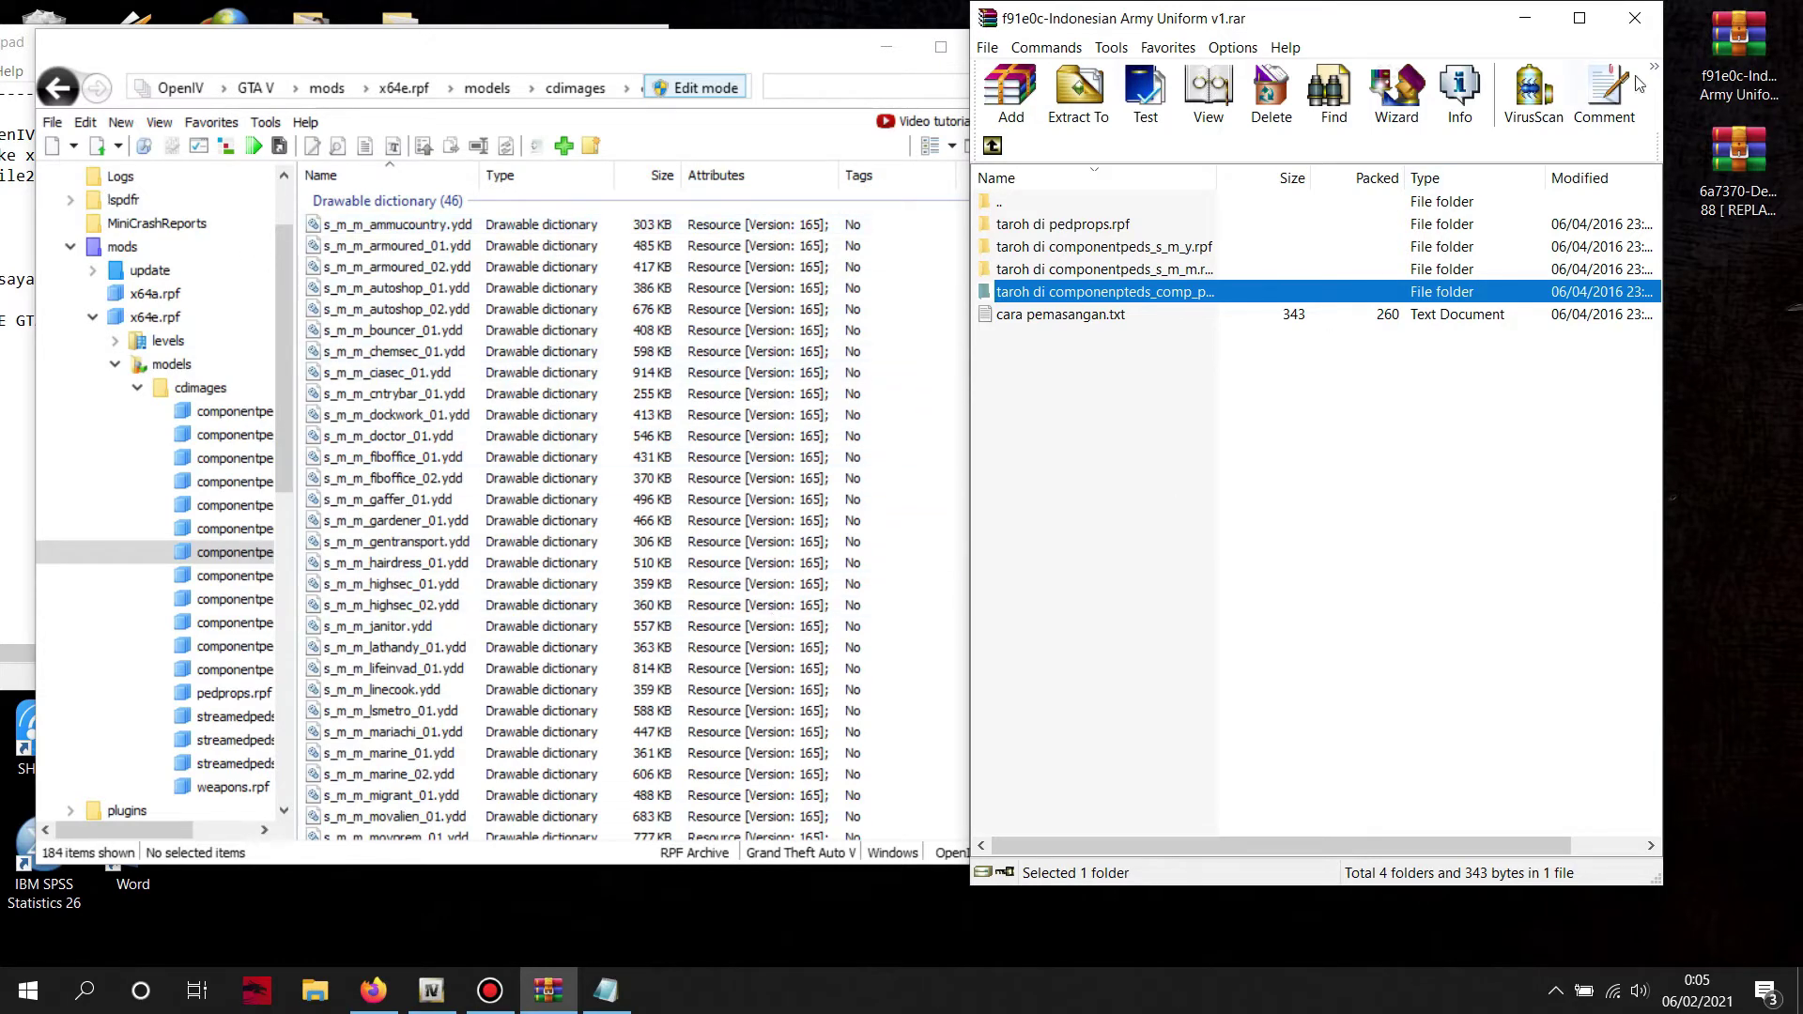
# Close the Indonesian Army Uniform archive and open the "Densus 88 [ REPLACE ]" folder in the 6a7370-Densus 88 archive.
pyautogui.click(1635, 17)
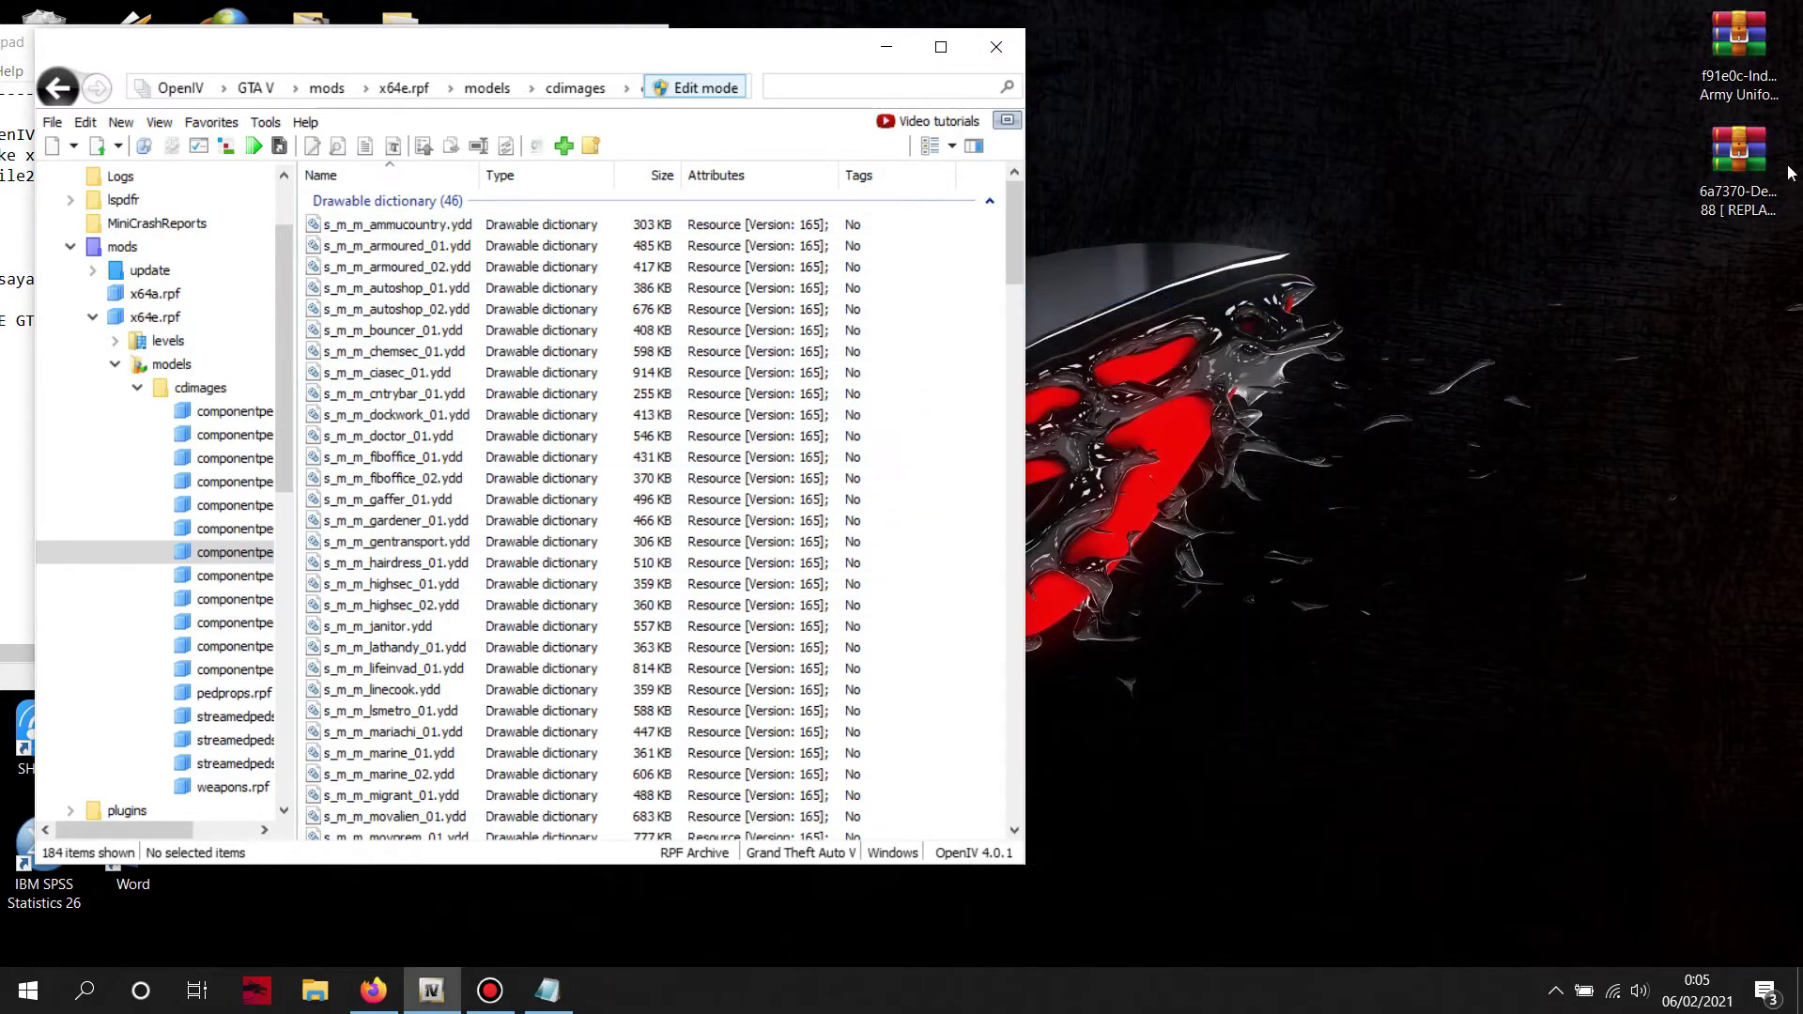
pyautogui.doubleClick(1750, 166)
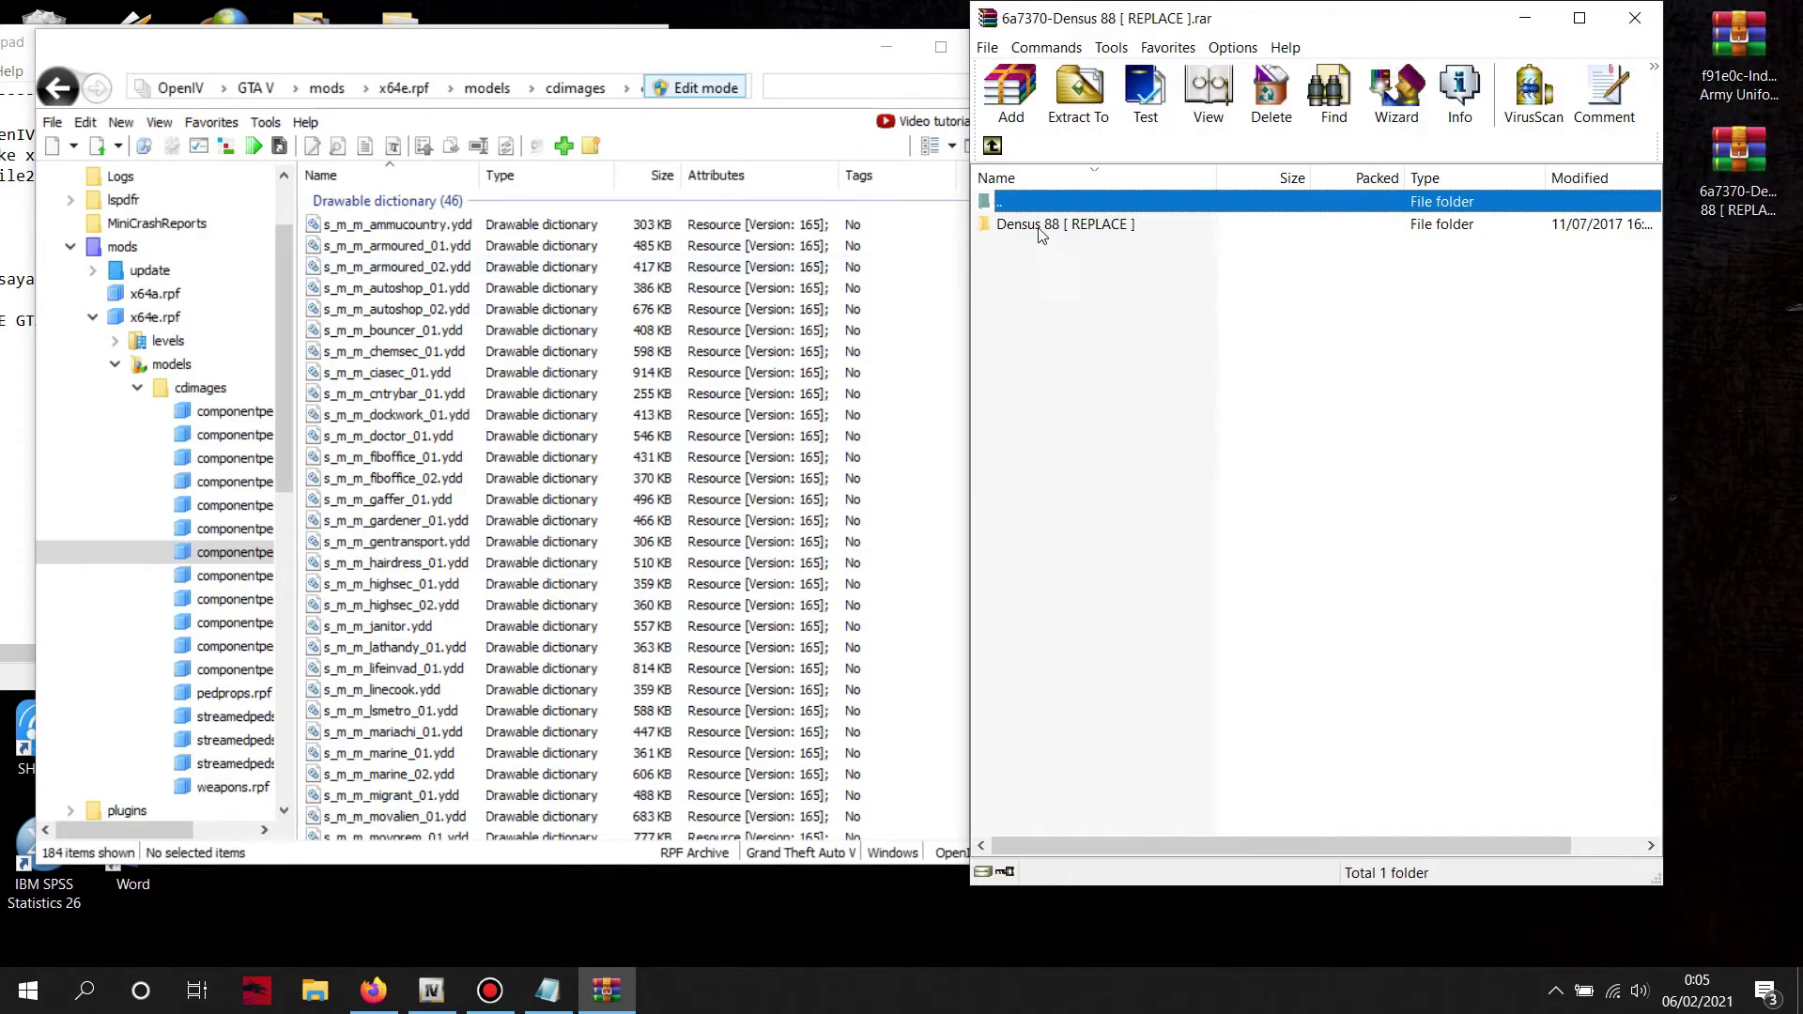
pyautogui.doubleClick(1040, 229)
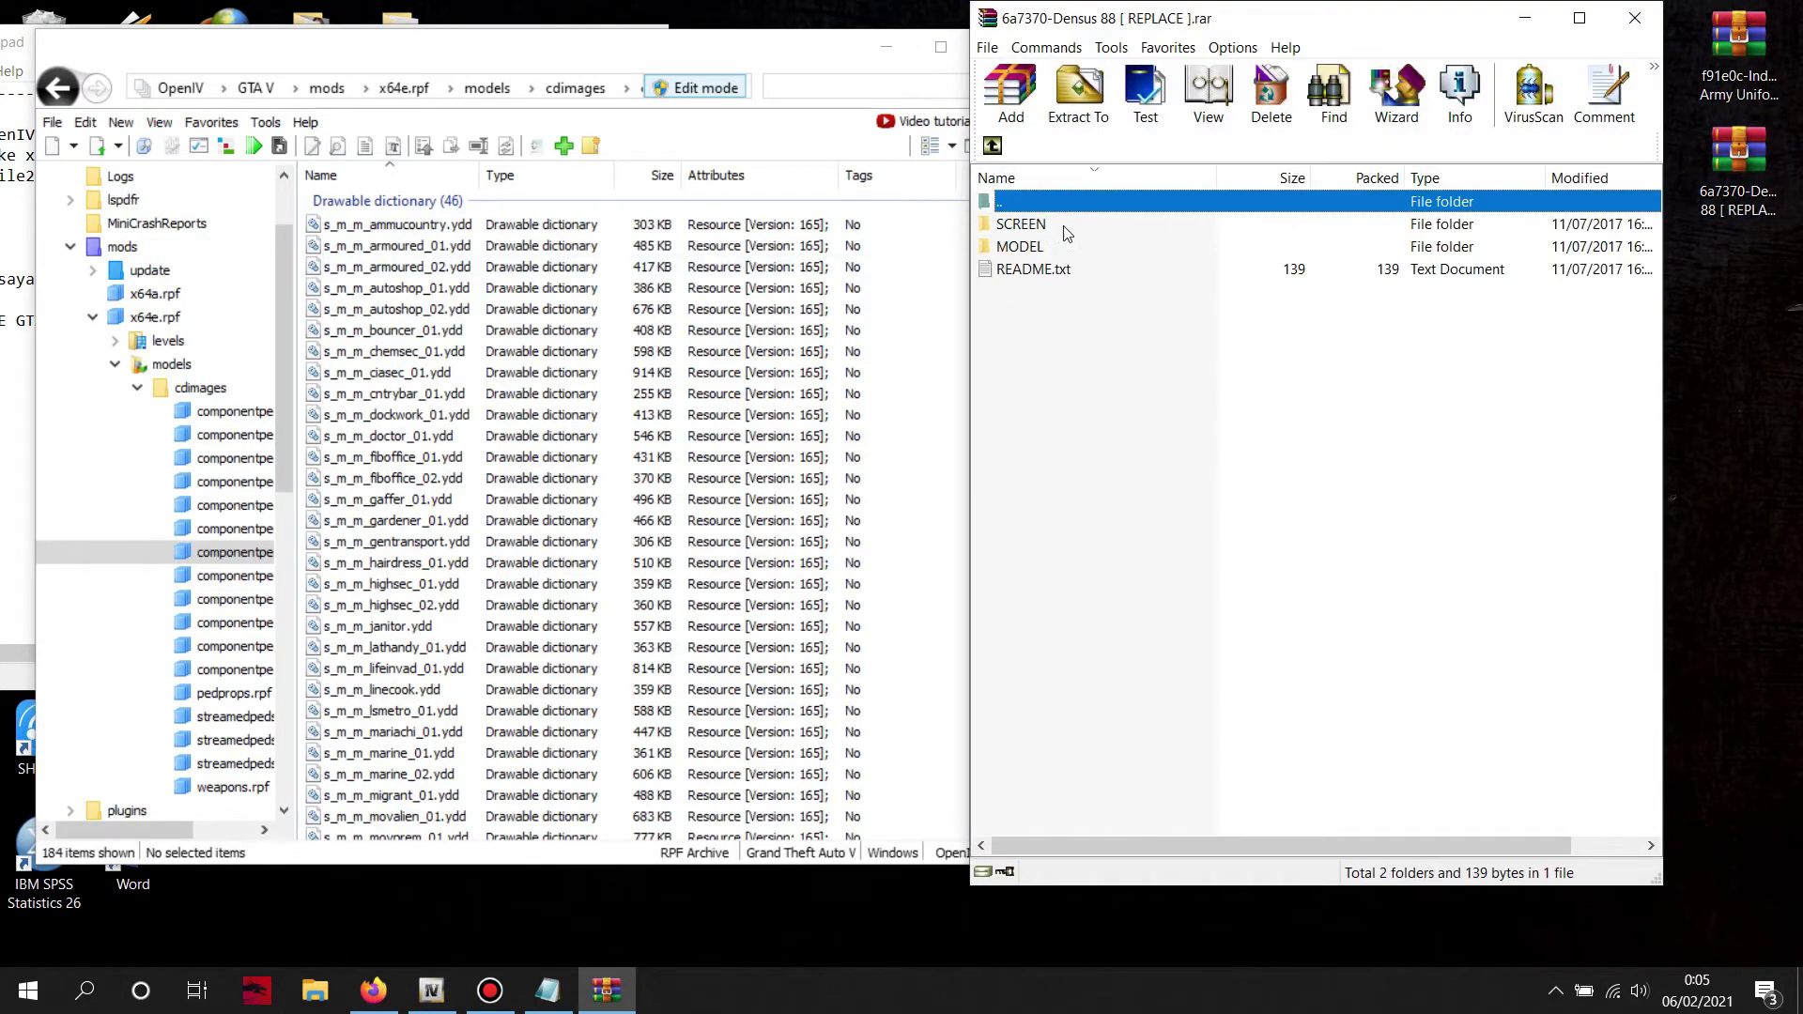
# Open README.txt from the Densus 88 archive and read the full installation path.
pyautogui.click(1017, 273)
pyautogui.doubleClick(1015, 272)
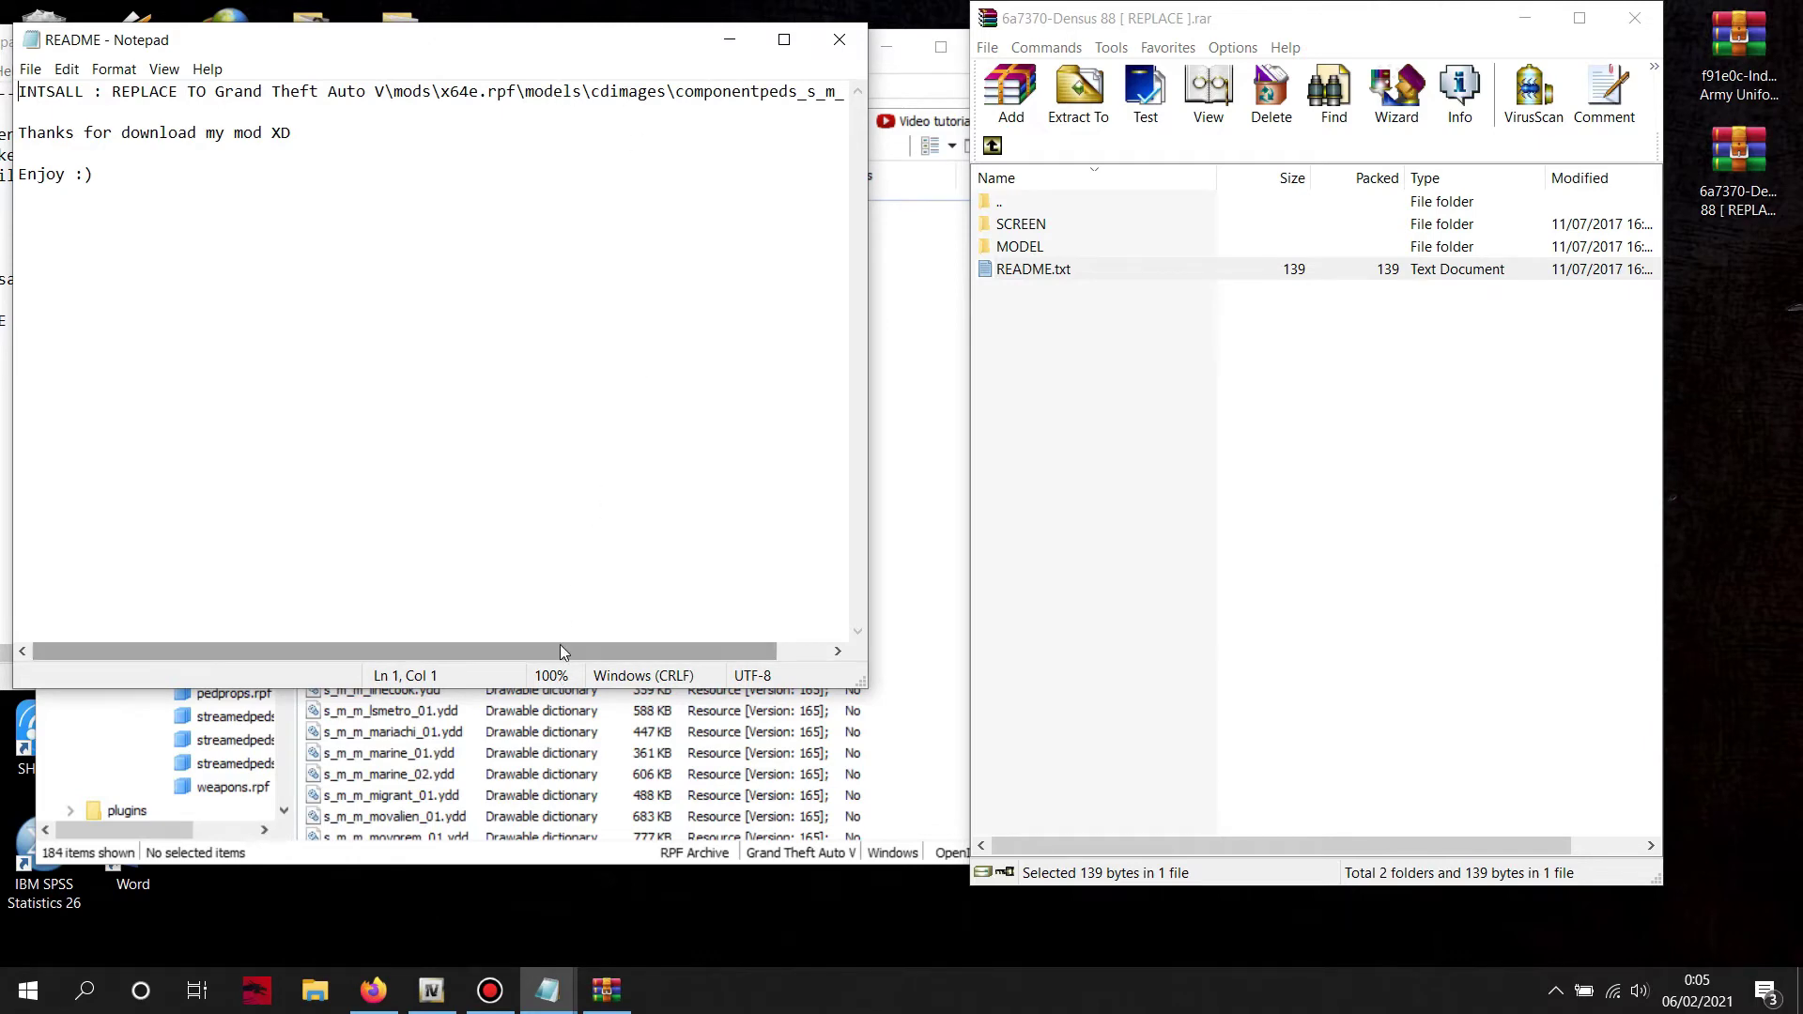
pyautogui.moveTo(560, 645); pyautogui.dragTo(614, 645)
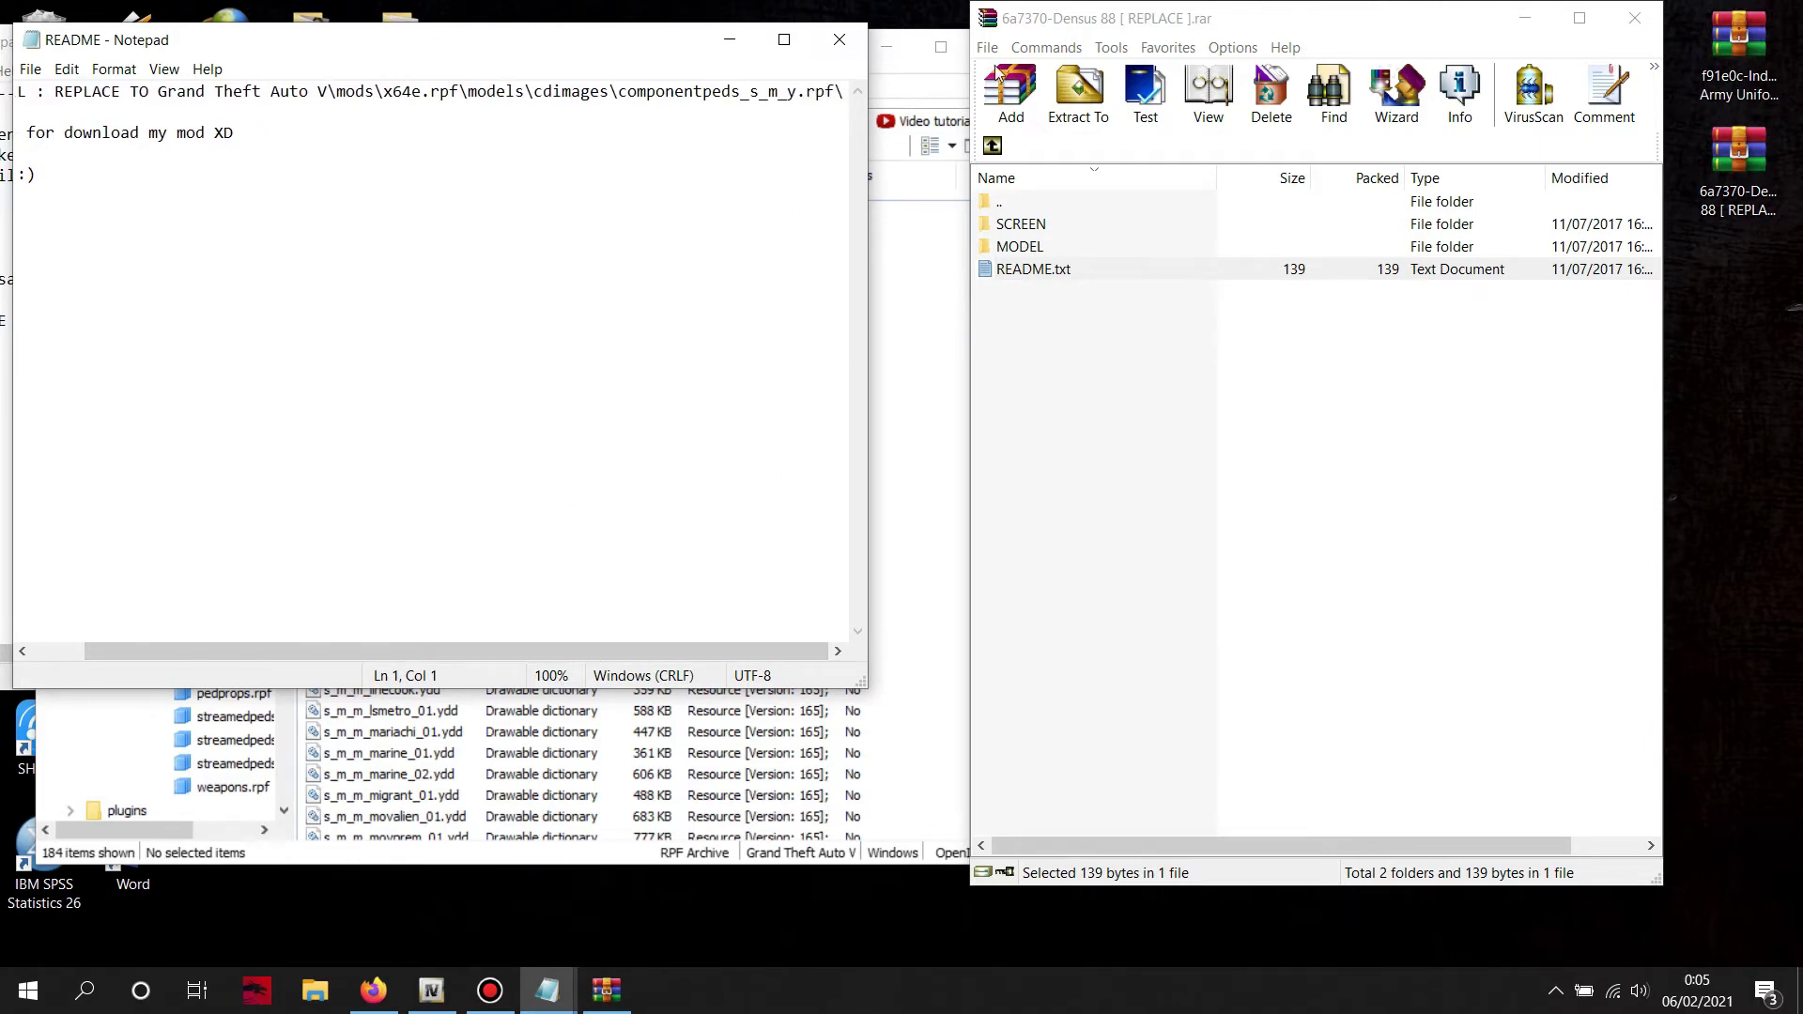
# Follow the README path in OpenIV through mods, x64e.rpf, models and cdimages, and open componentpeds_s_m_y.rpf.
pyautogui.click(893, 48)
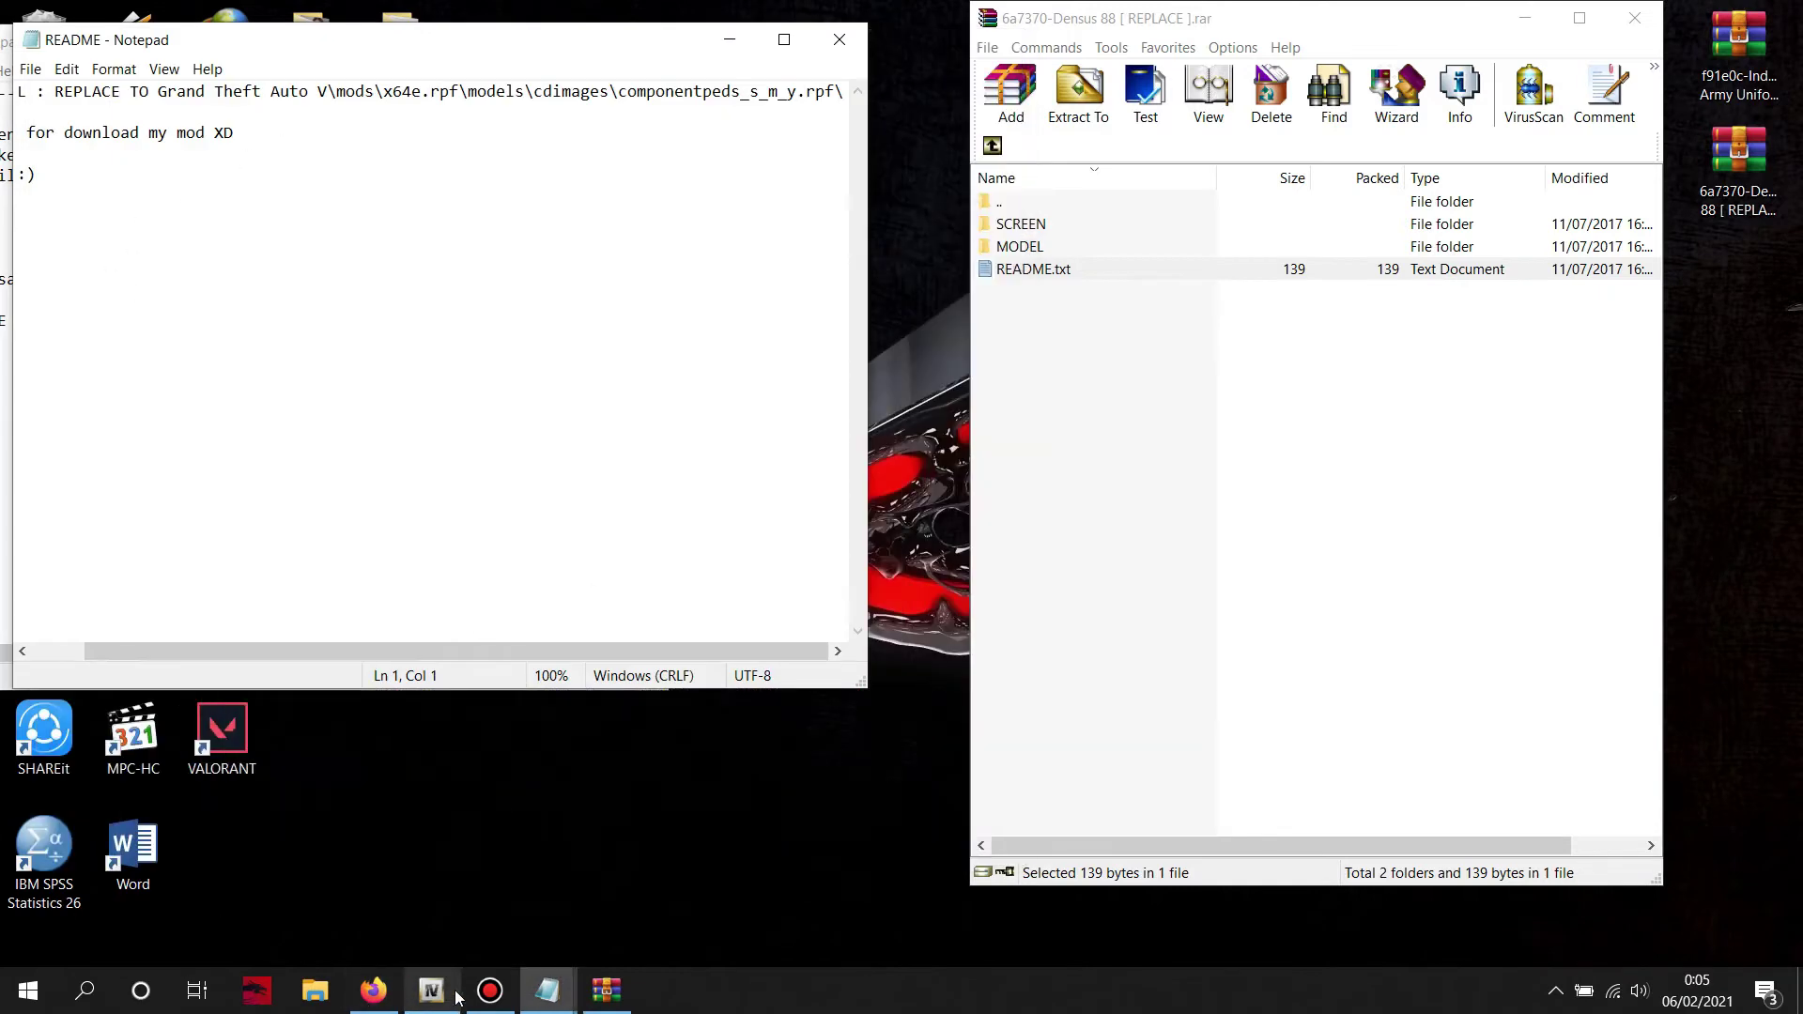
pyautogui.click(455, 996)
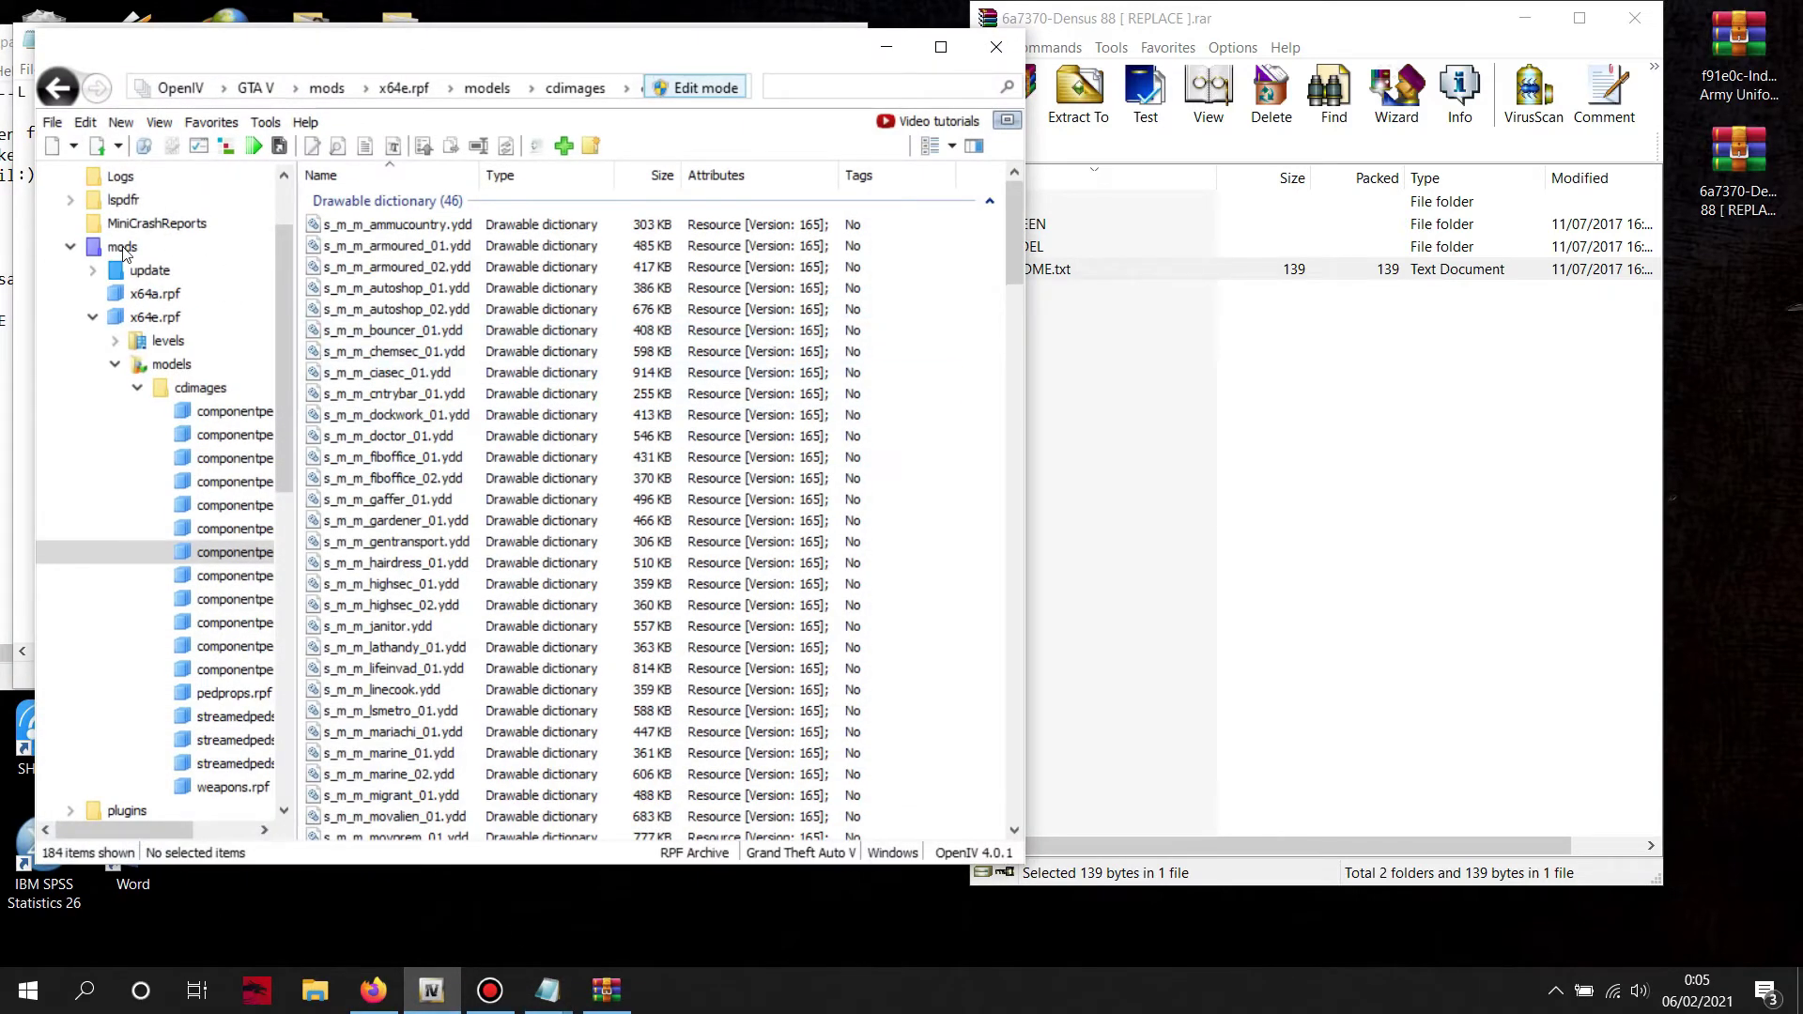
pyautogui.click(122, 248)
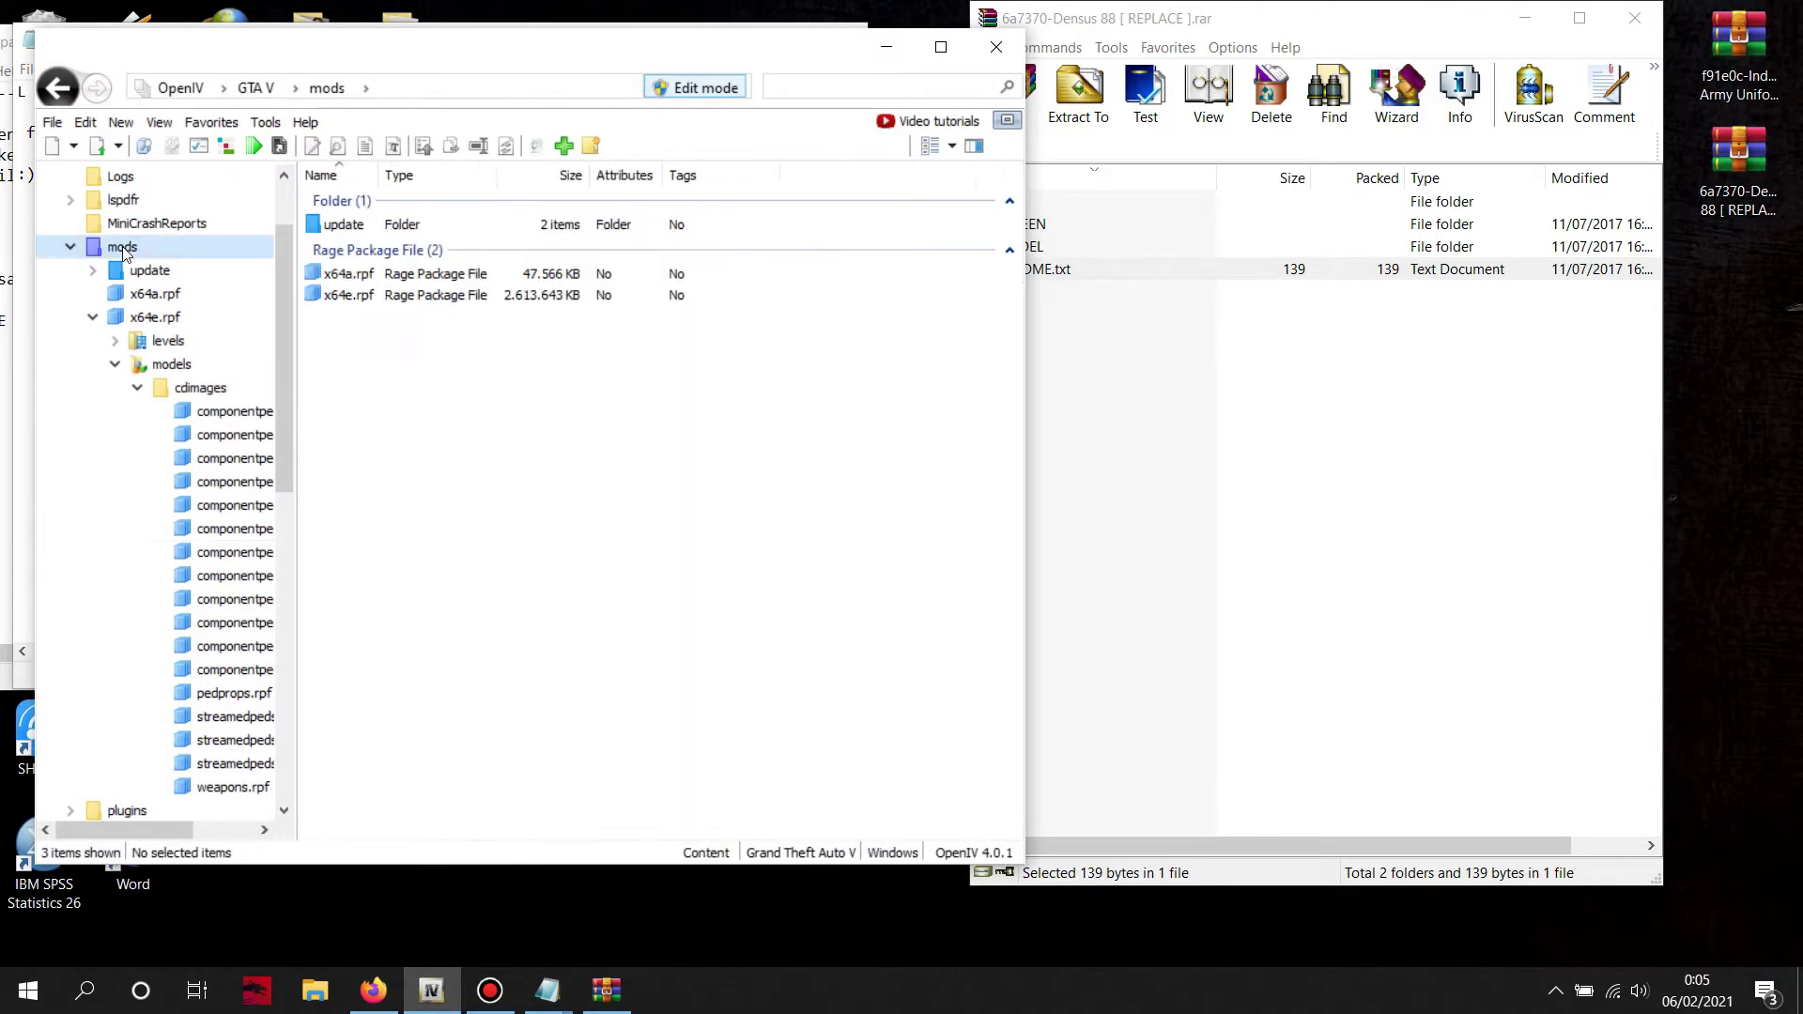
pyautogui.doubleClick(371, 295)
pyautogui.moveTo(519, 53); pyautogui.dragTo(754, 180)
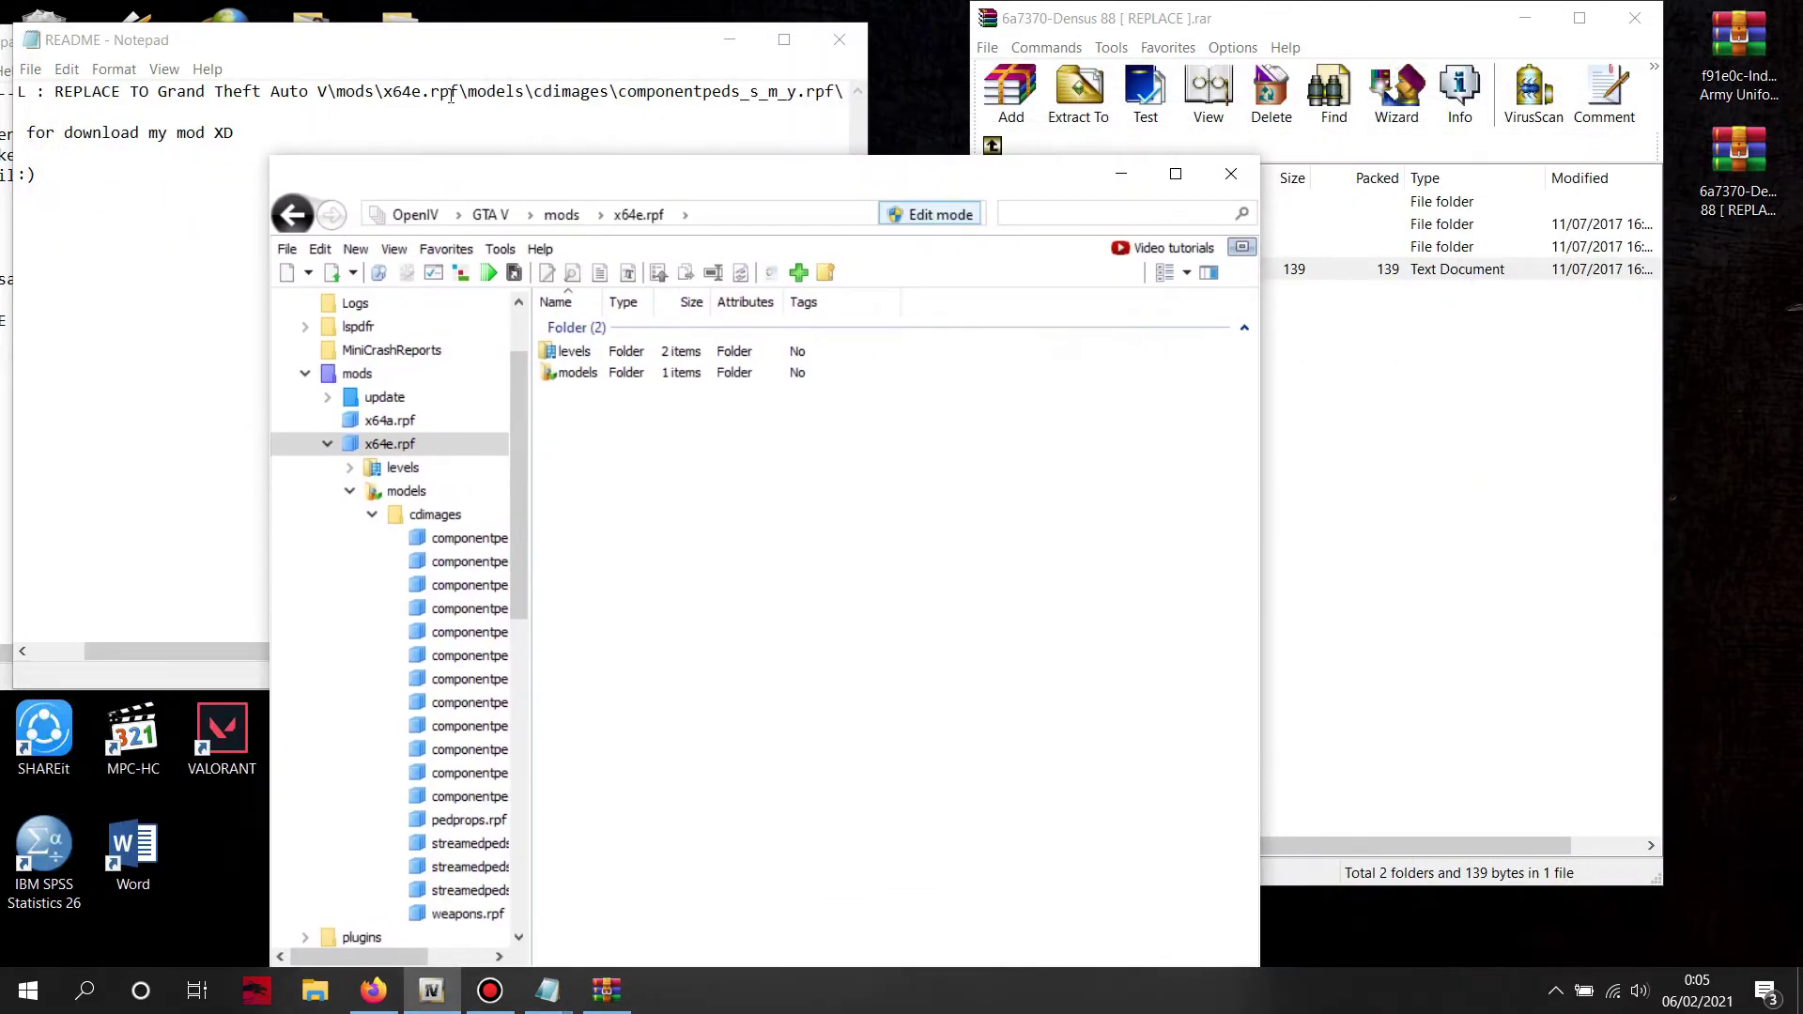
pyautogui.doubleClick(577, 373)
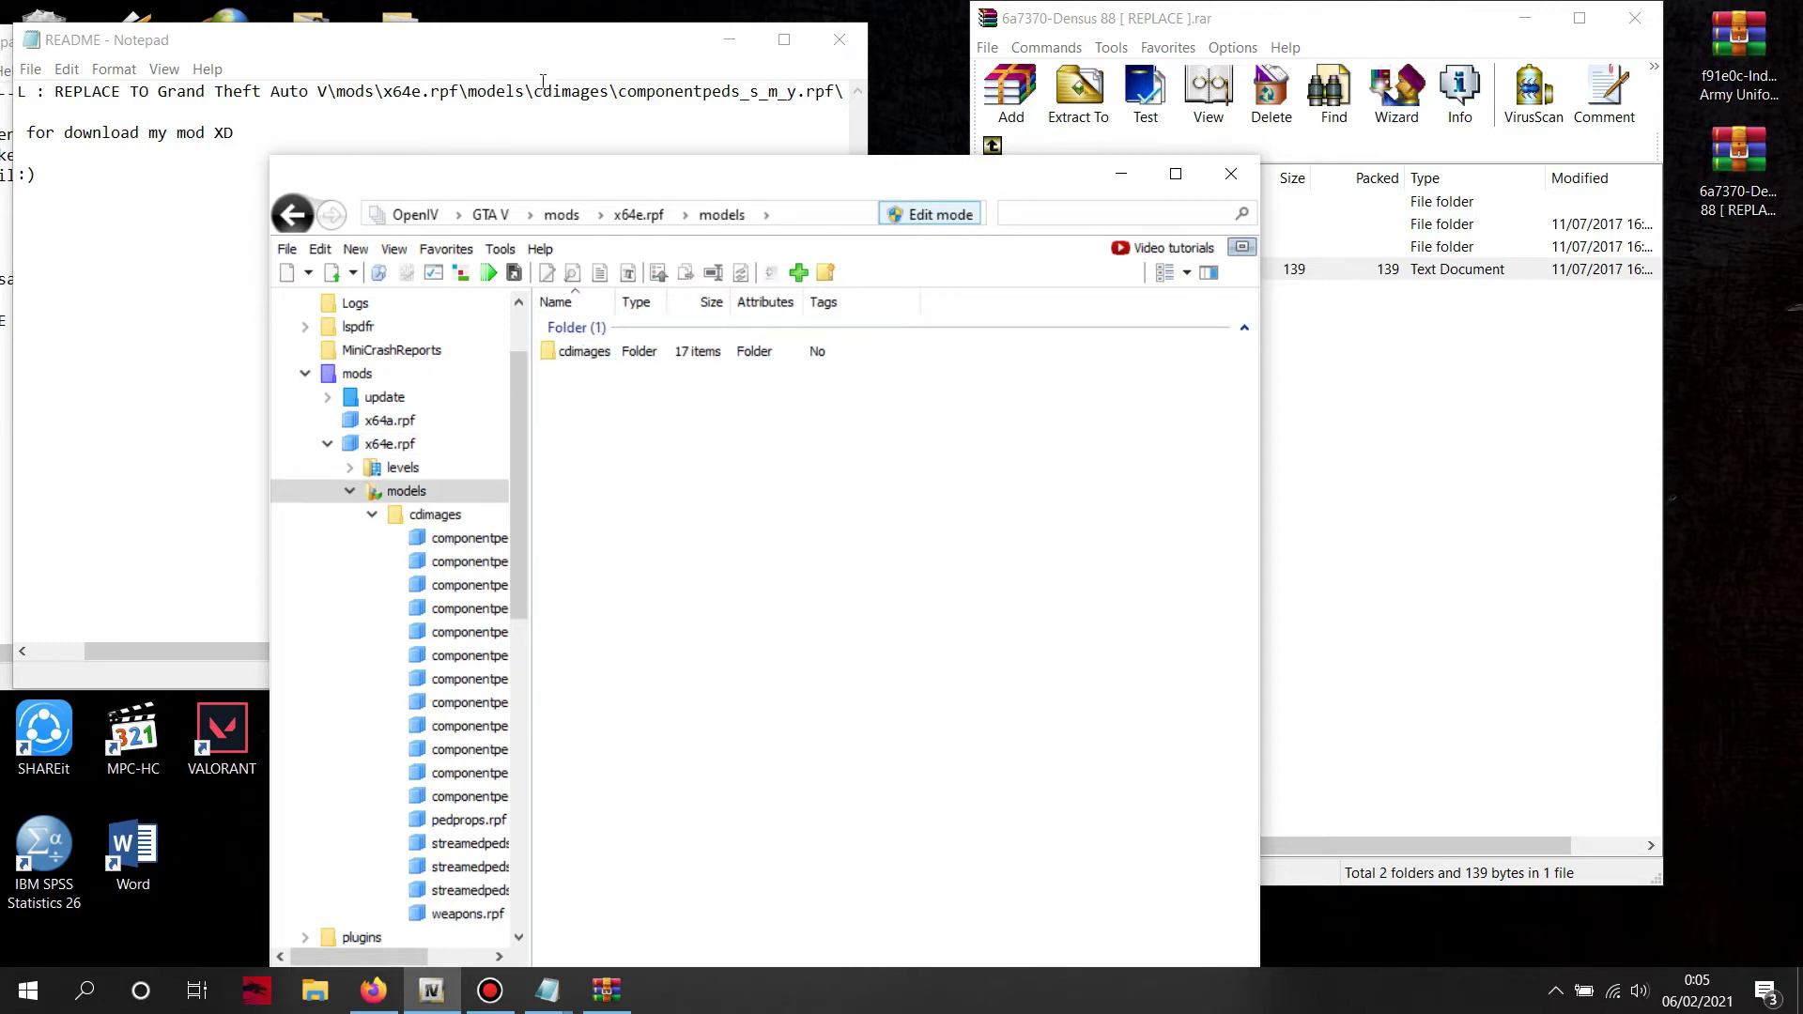
pyautogui.doubleClick(593, 351)
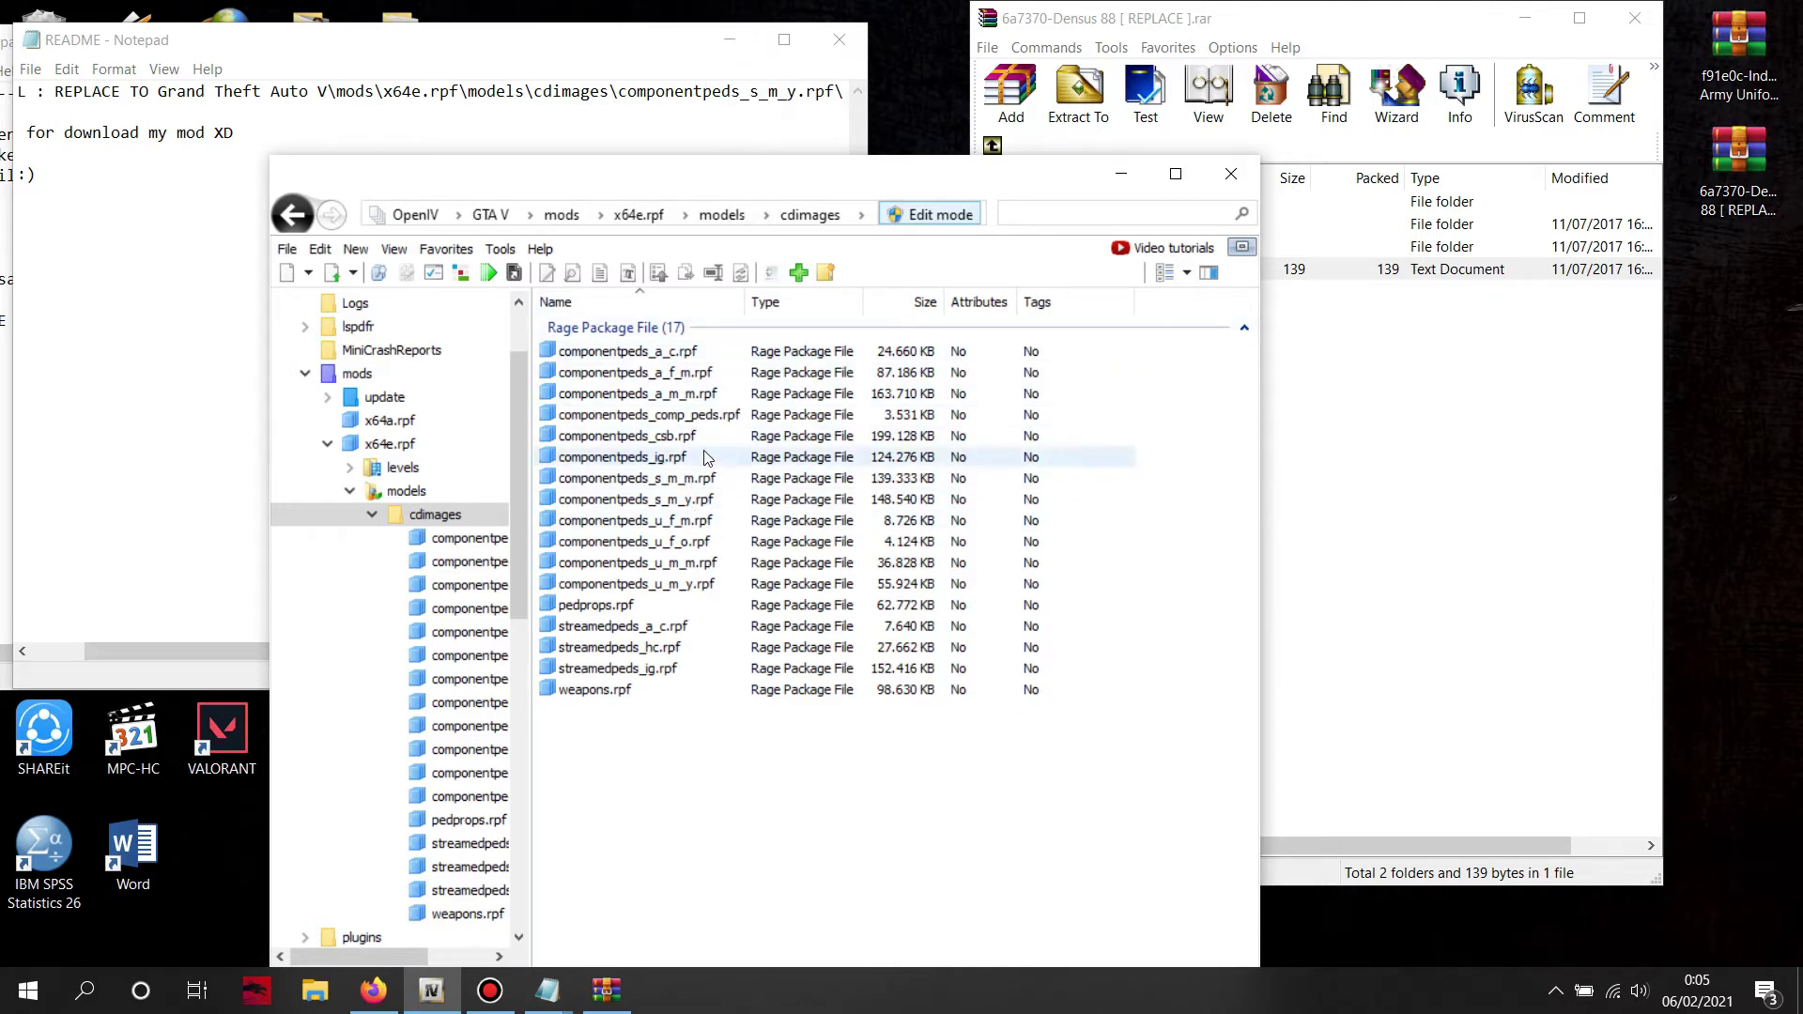
pyautogui.doubleClick(696, 503)
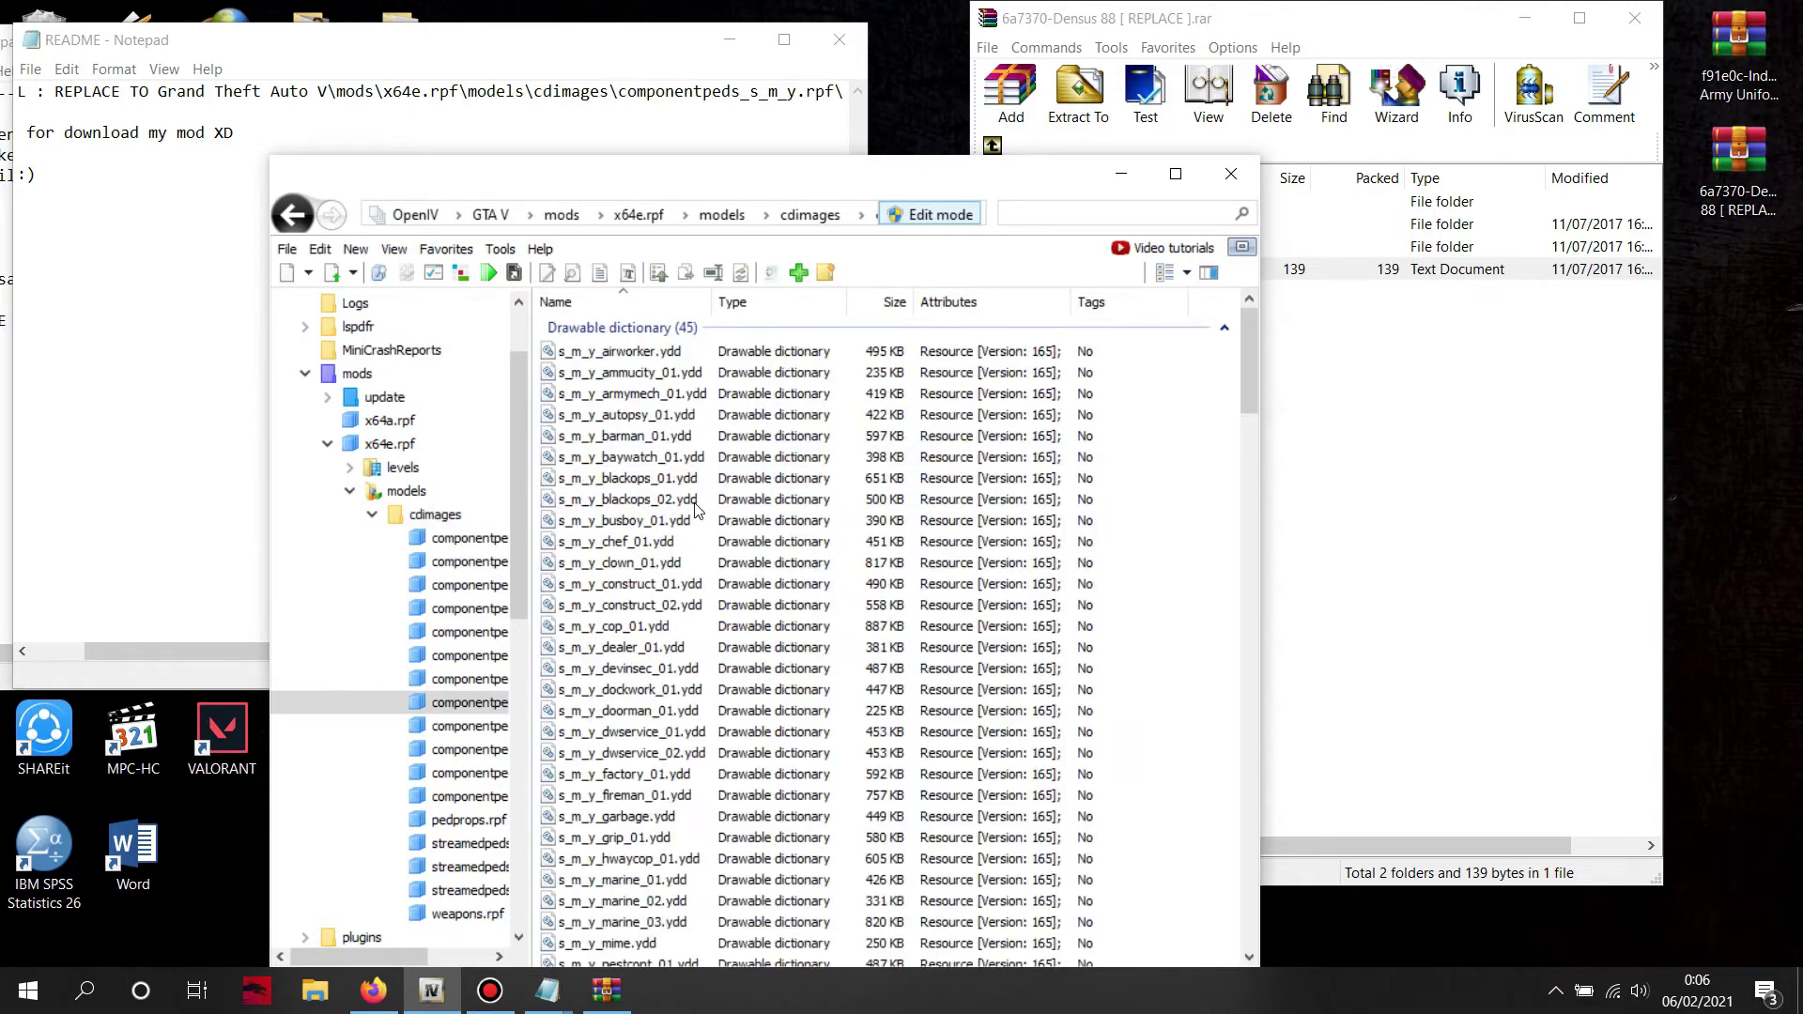
# Open the MODEL folder in the Densus 88 archive and select s_m_y_swat_01.ytd.
pyautogui.click(1396, 429)
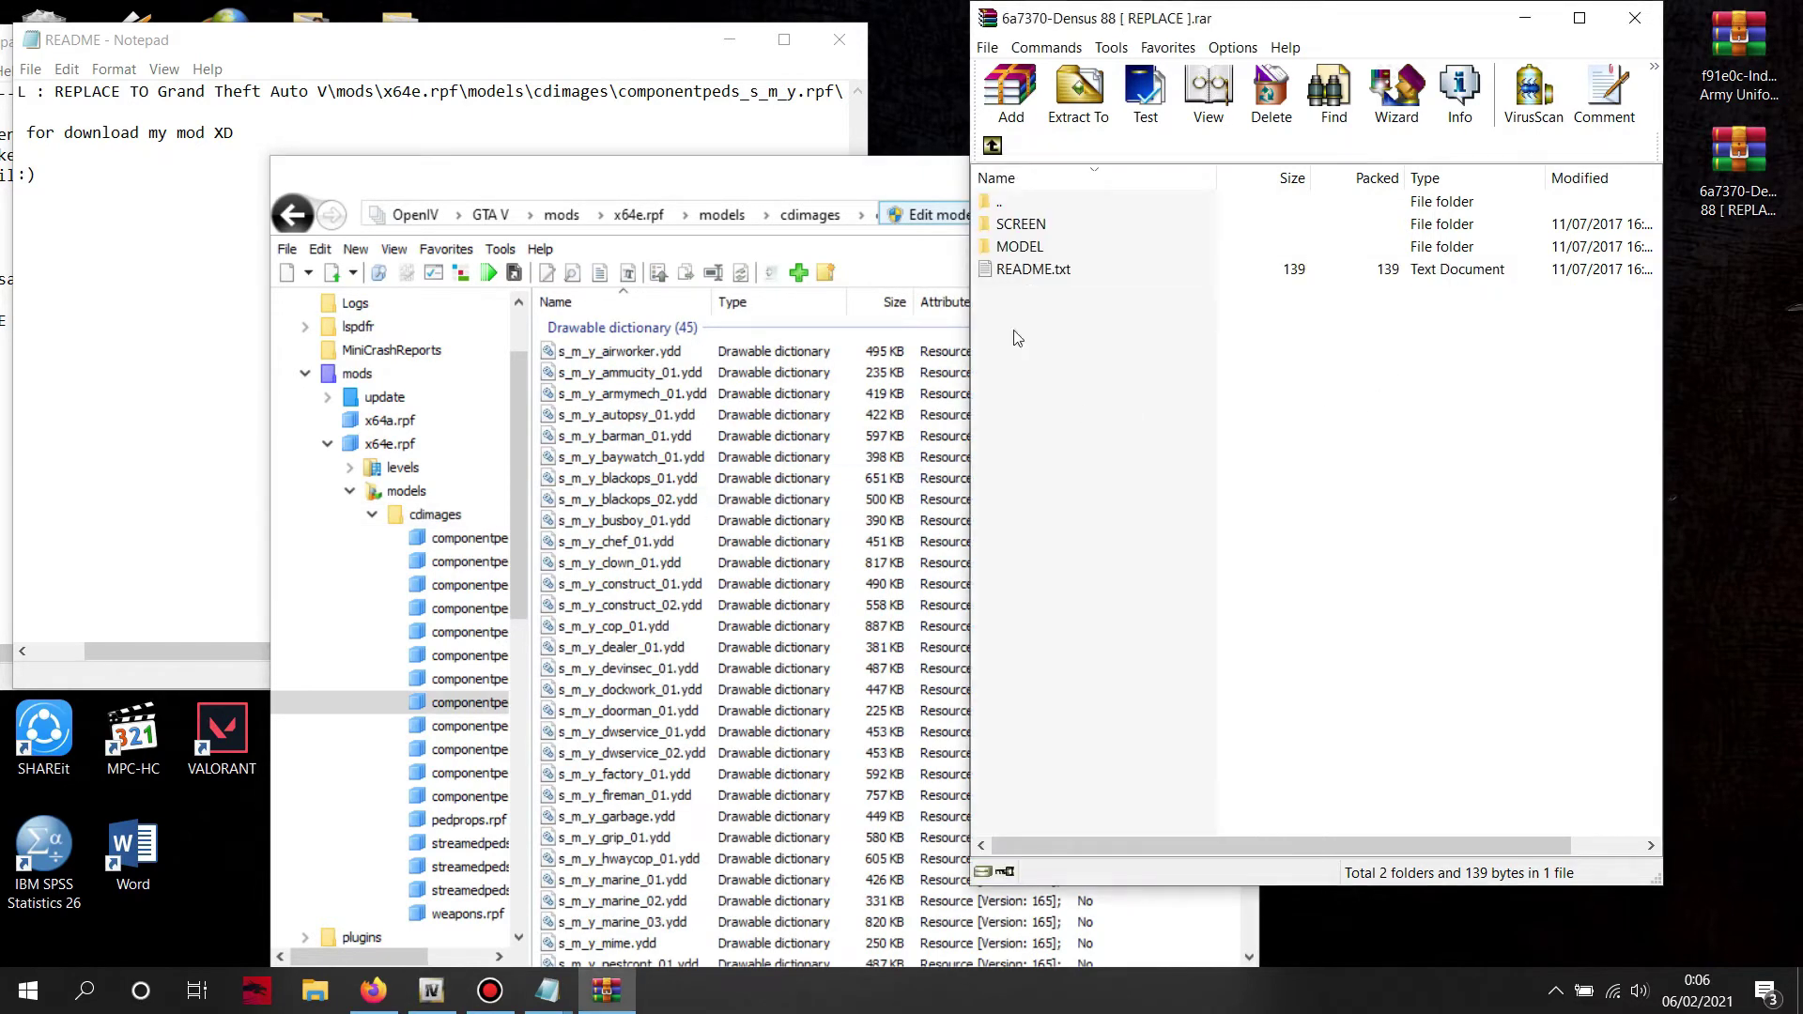
pyautogui.doubleClick(1030, 249)
pyautogui.click(1073, 227)
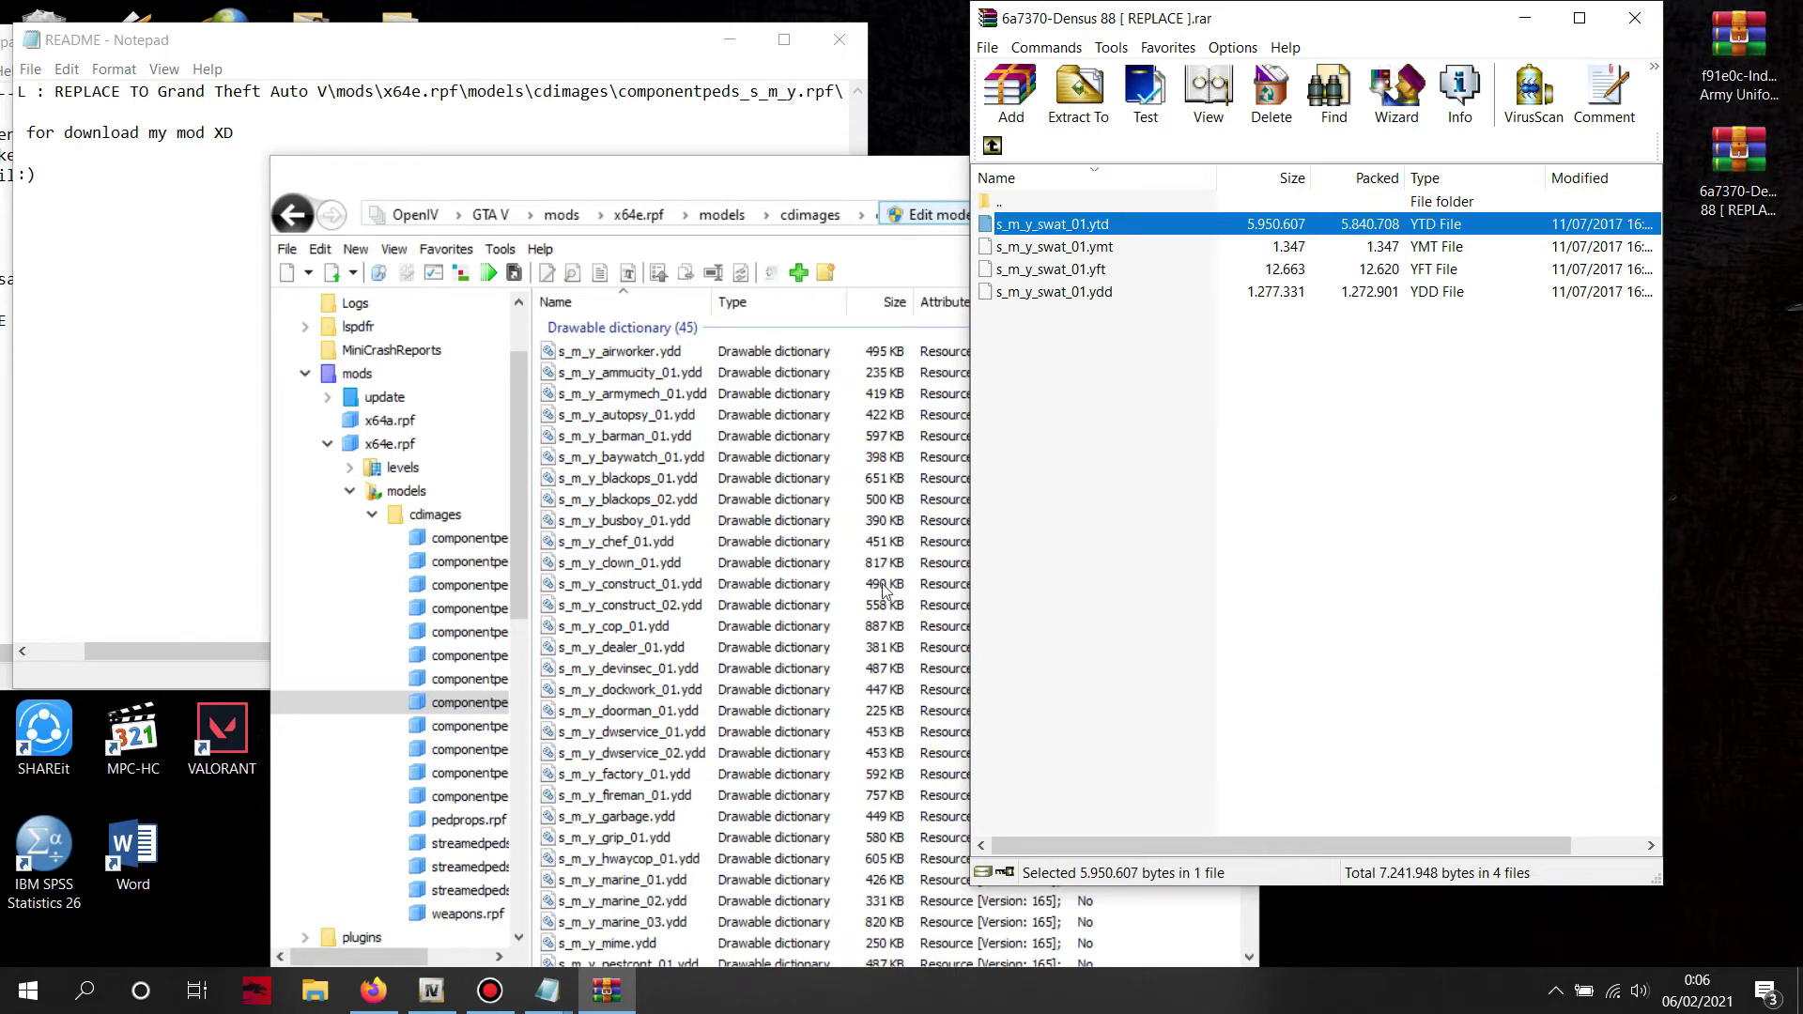
# Place the OpenIV window beside the archive, then locate and select s_m_y_swat_01.yft in componentpeds_s_m_y.rpf.
pyautogui.moveTo(864, 178); pyautogui.dragTo(532, 42)
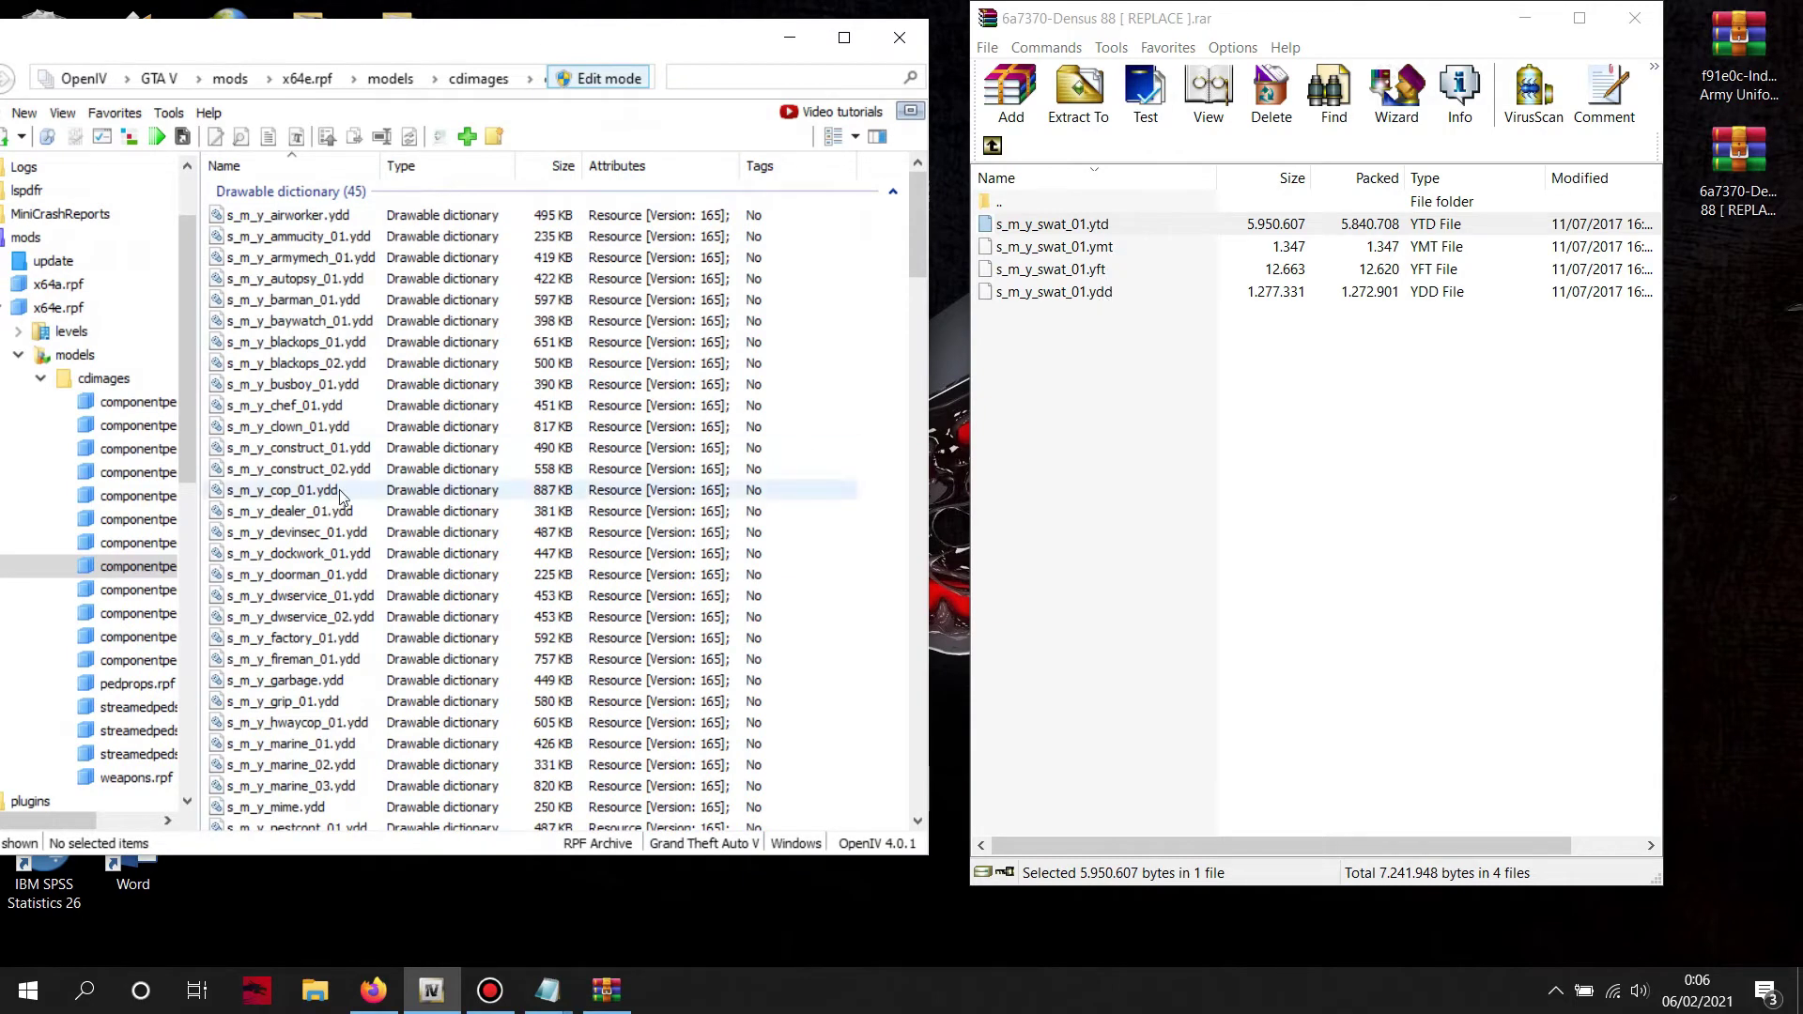
pyautogui.scroll(-15, 347, 470)
pyautogui.scroll(-8, 348, 446)
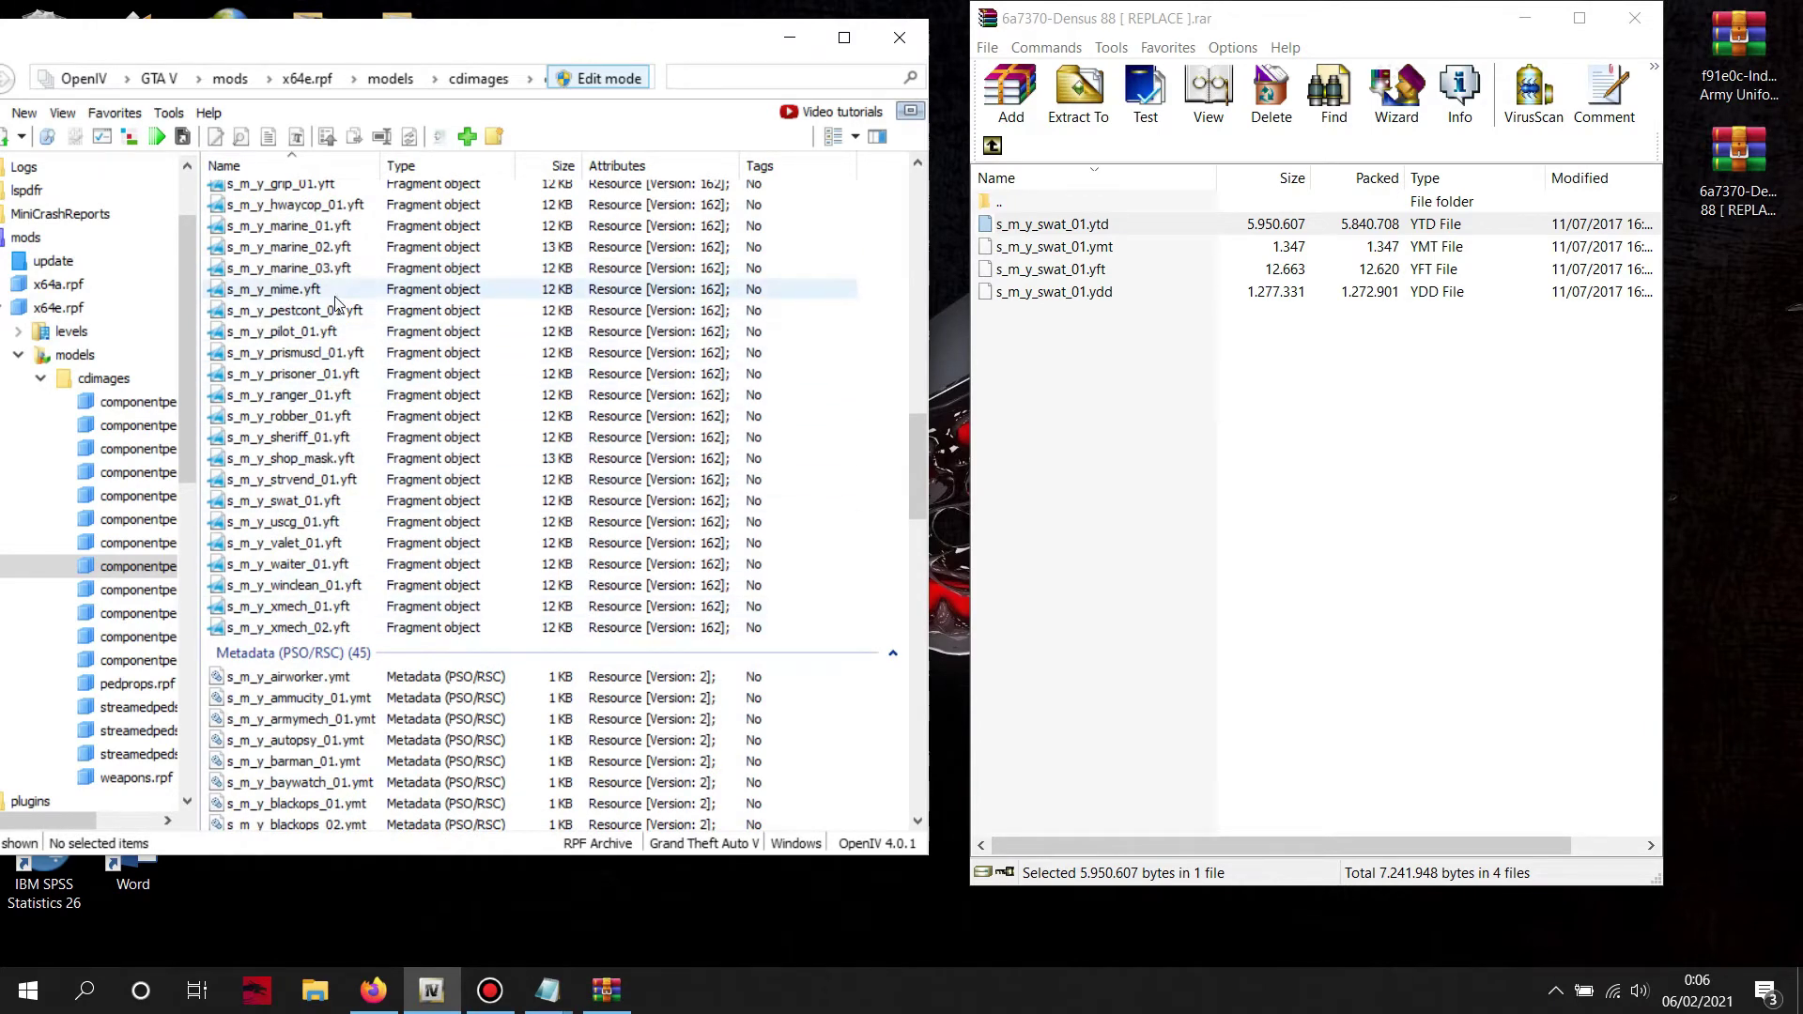
pyautogui.scroll(-4, 338, 376)
pyautogui.scroll(5, 357, 390)
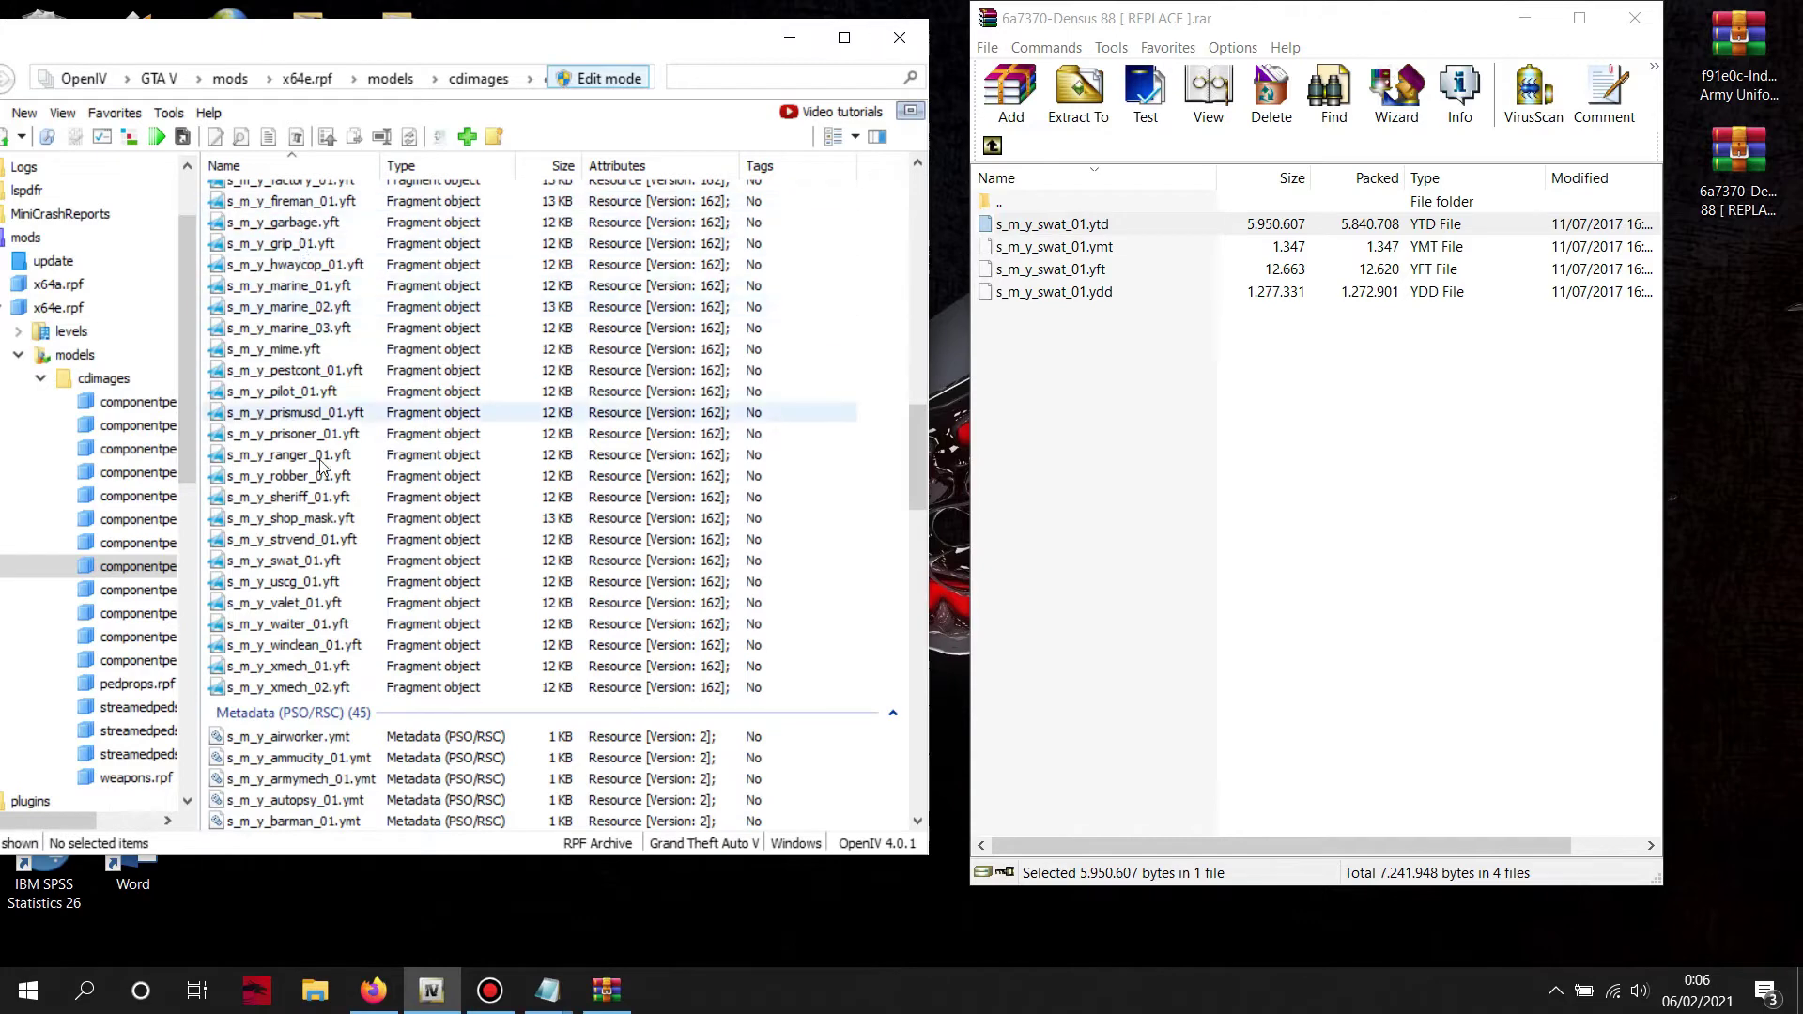
pyautogui.scroll(-3, 376, 431)
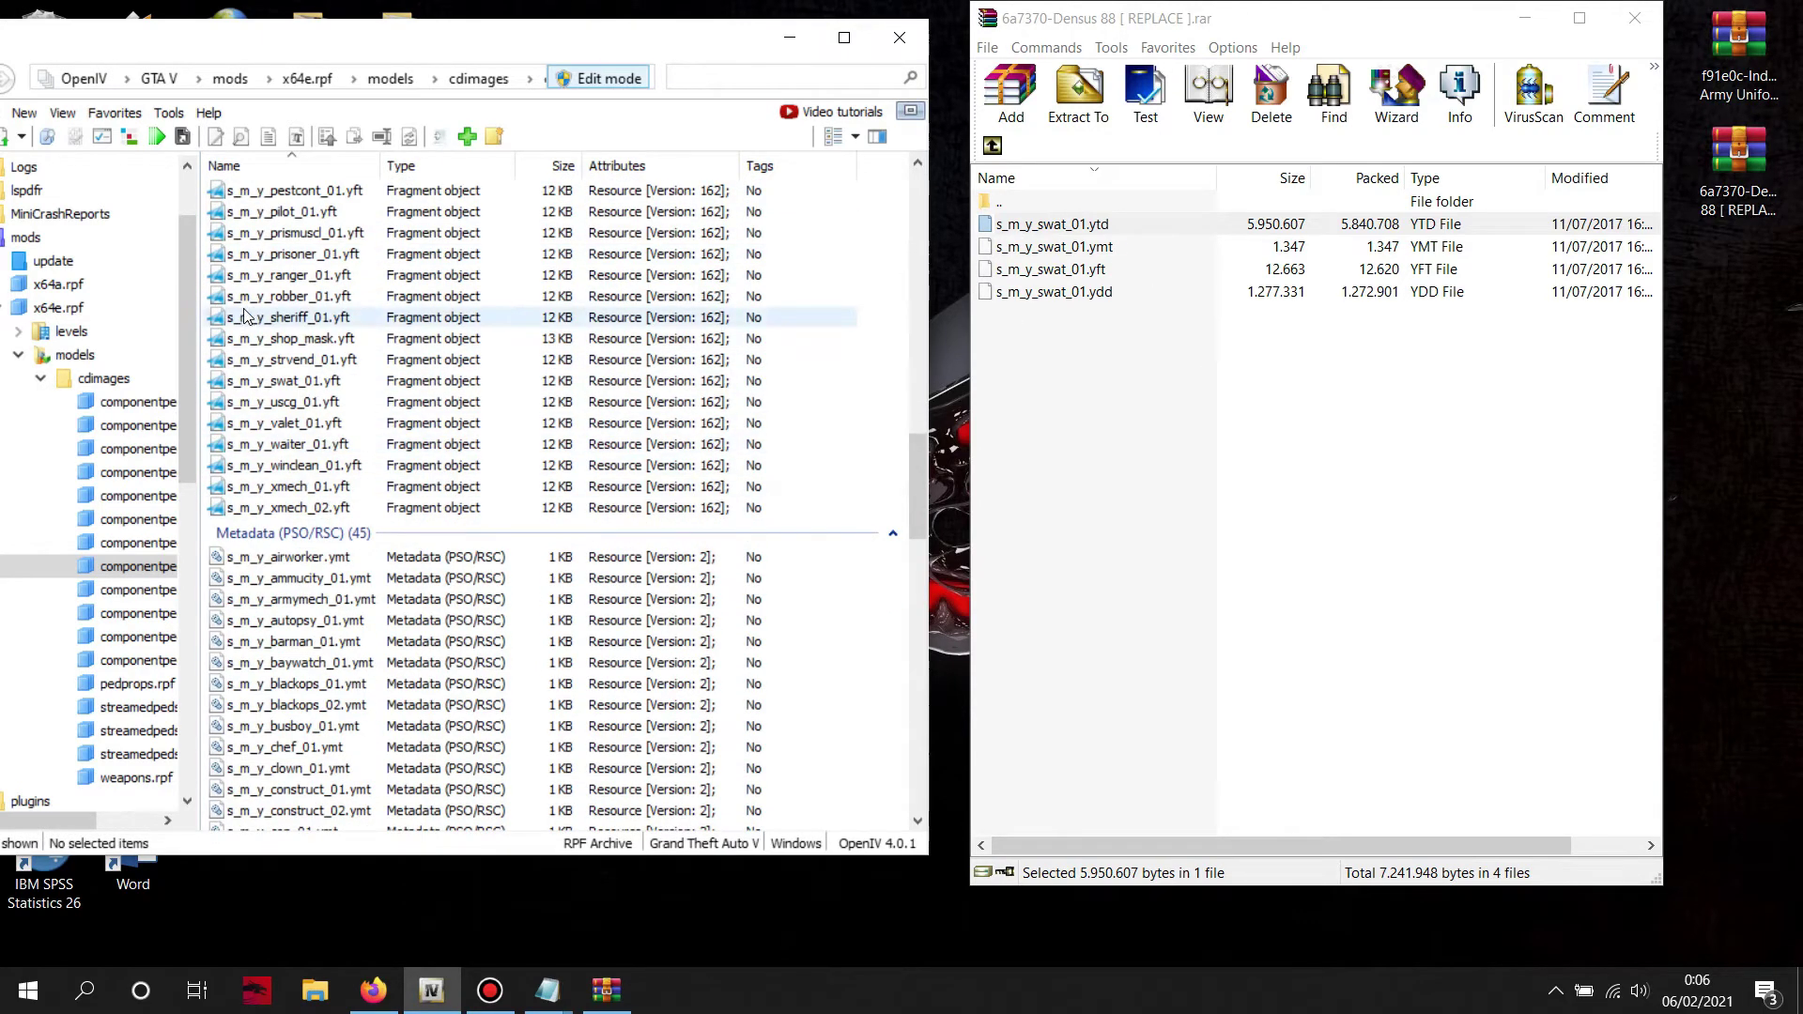
pyautogui.scroll(7, 345, 314)
pyautogui.scroll(2, 346, 315)
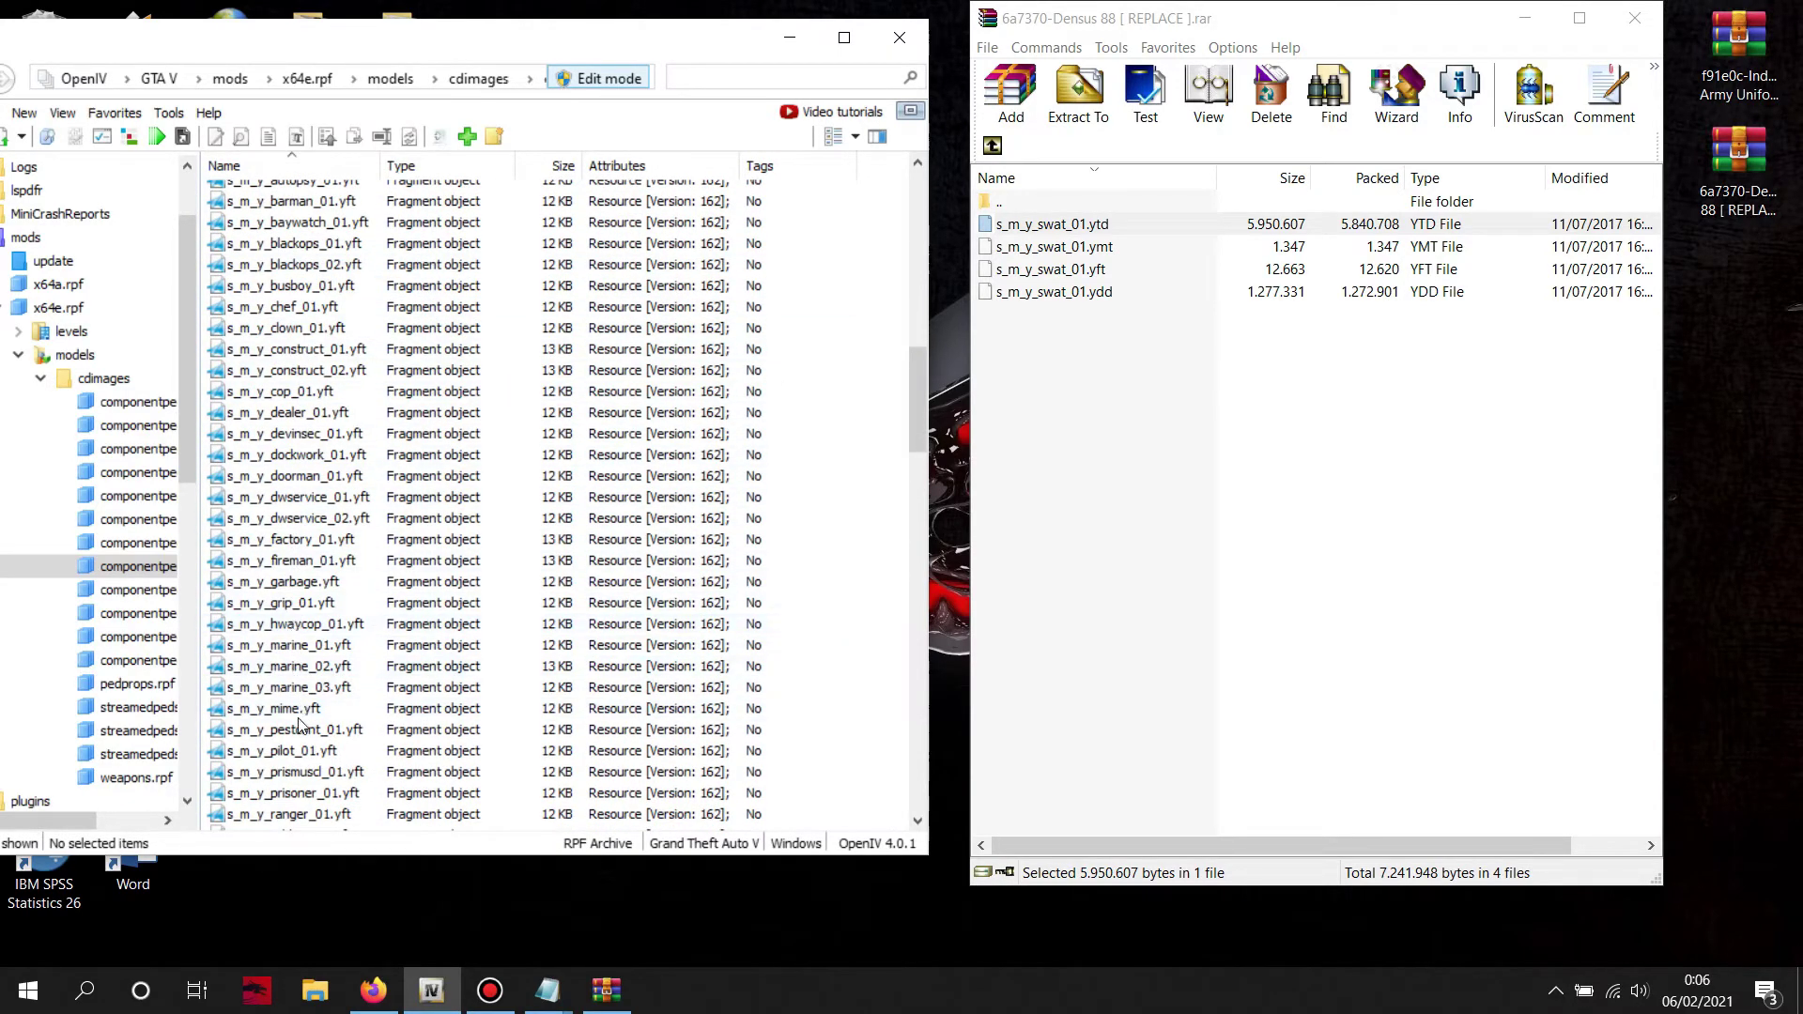
pyautogui.scroll(-1, 301, 689)
pyautogui.scroll(-1, 310, 643)
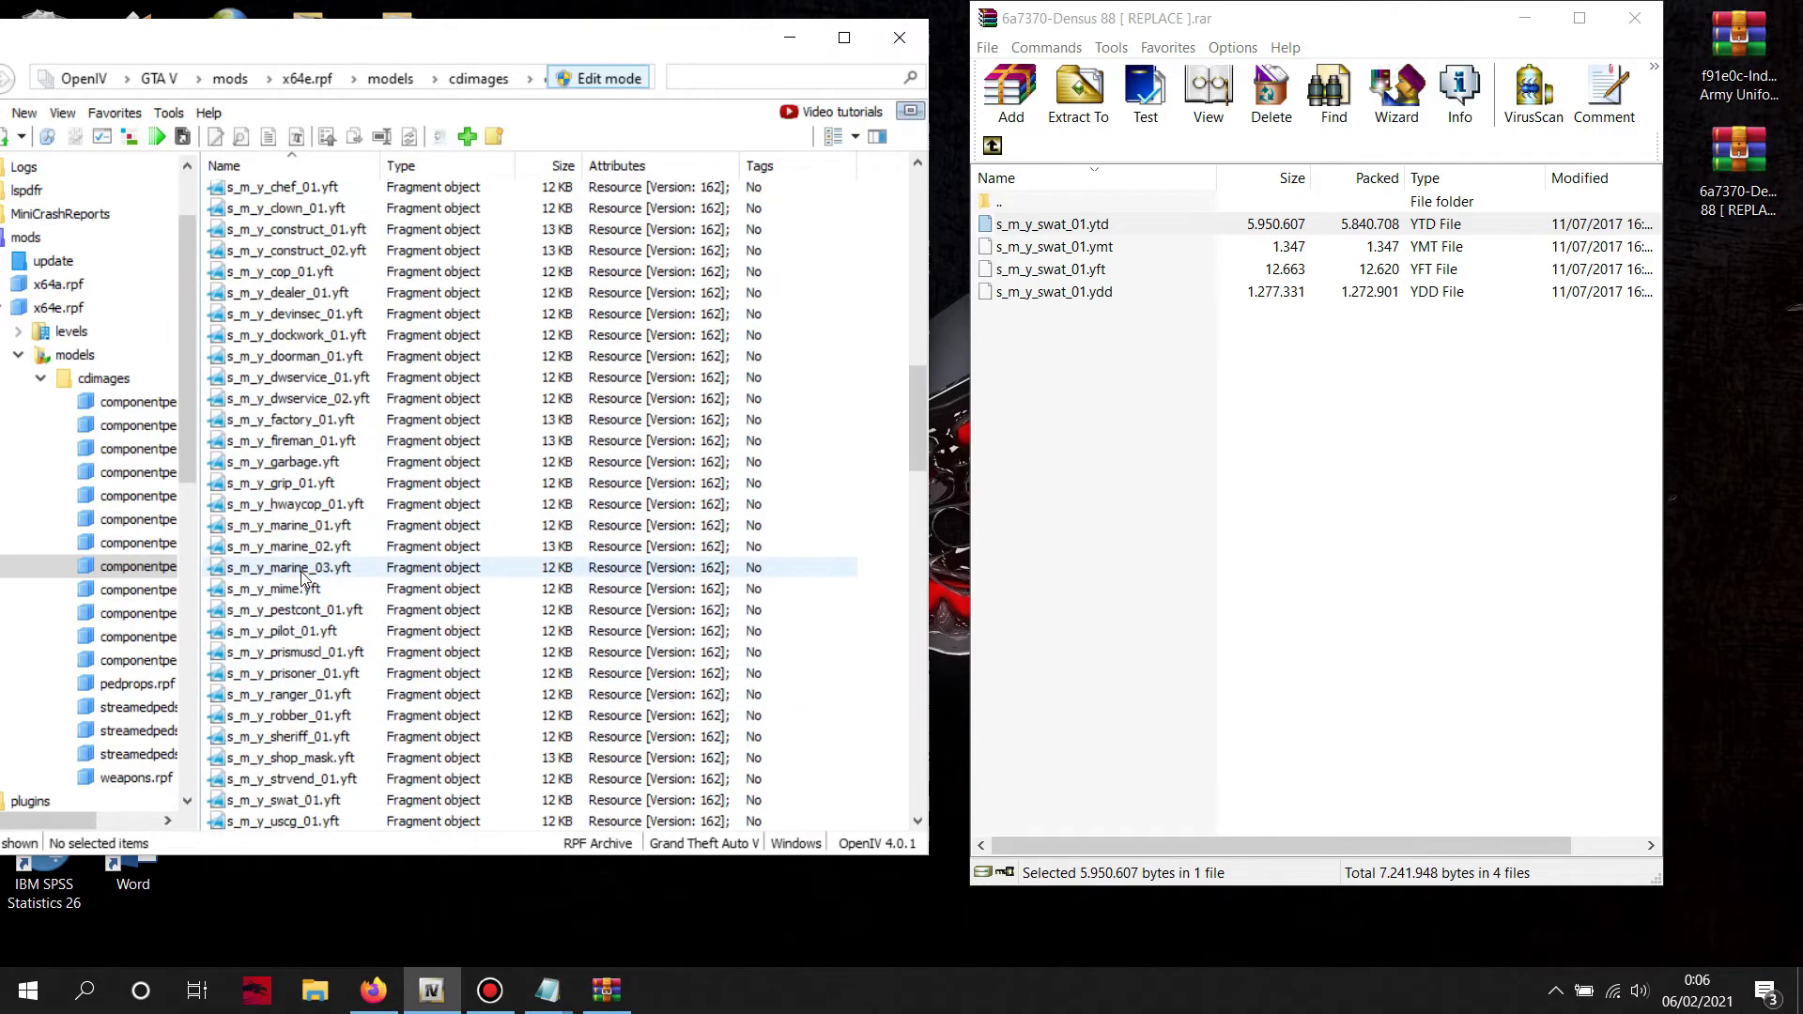
pyautogui.scroll(-1, 307, 577)
pyautogui.click(334, 742)
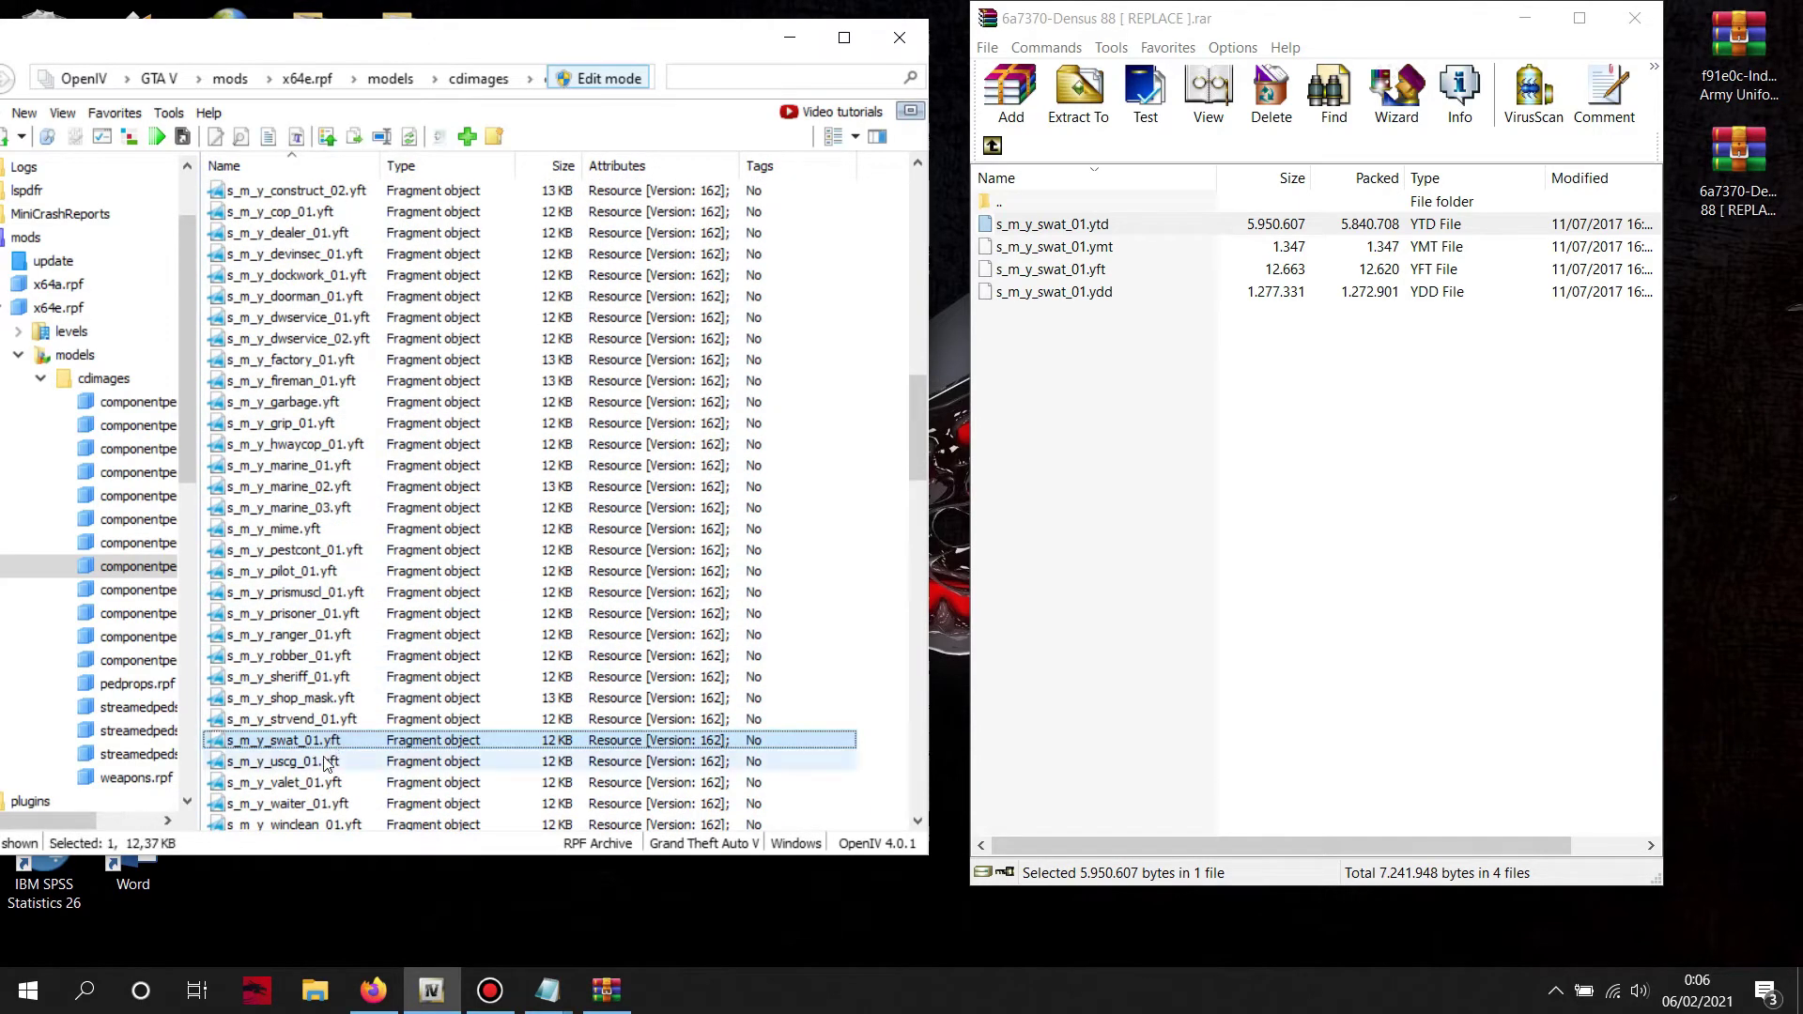
# Compare s_m_y_swat_01.yft in the Densus 88 archive with its OpenIV counterpart, and return to the archive's root folder.
pyautogui.click(1104, 272)
pyautogui.moveTo(983, 348); pyautogui.dragTo(985, 271)
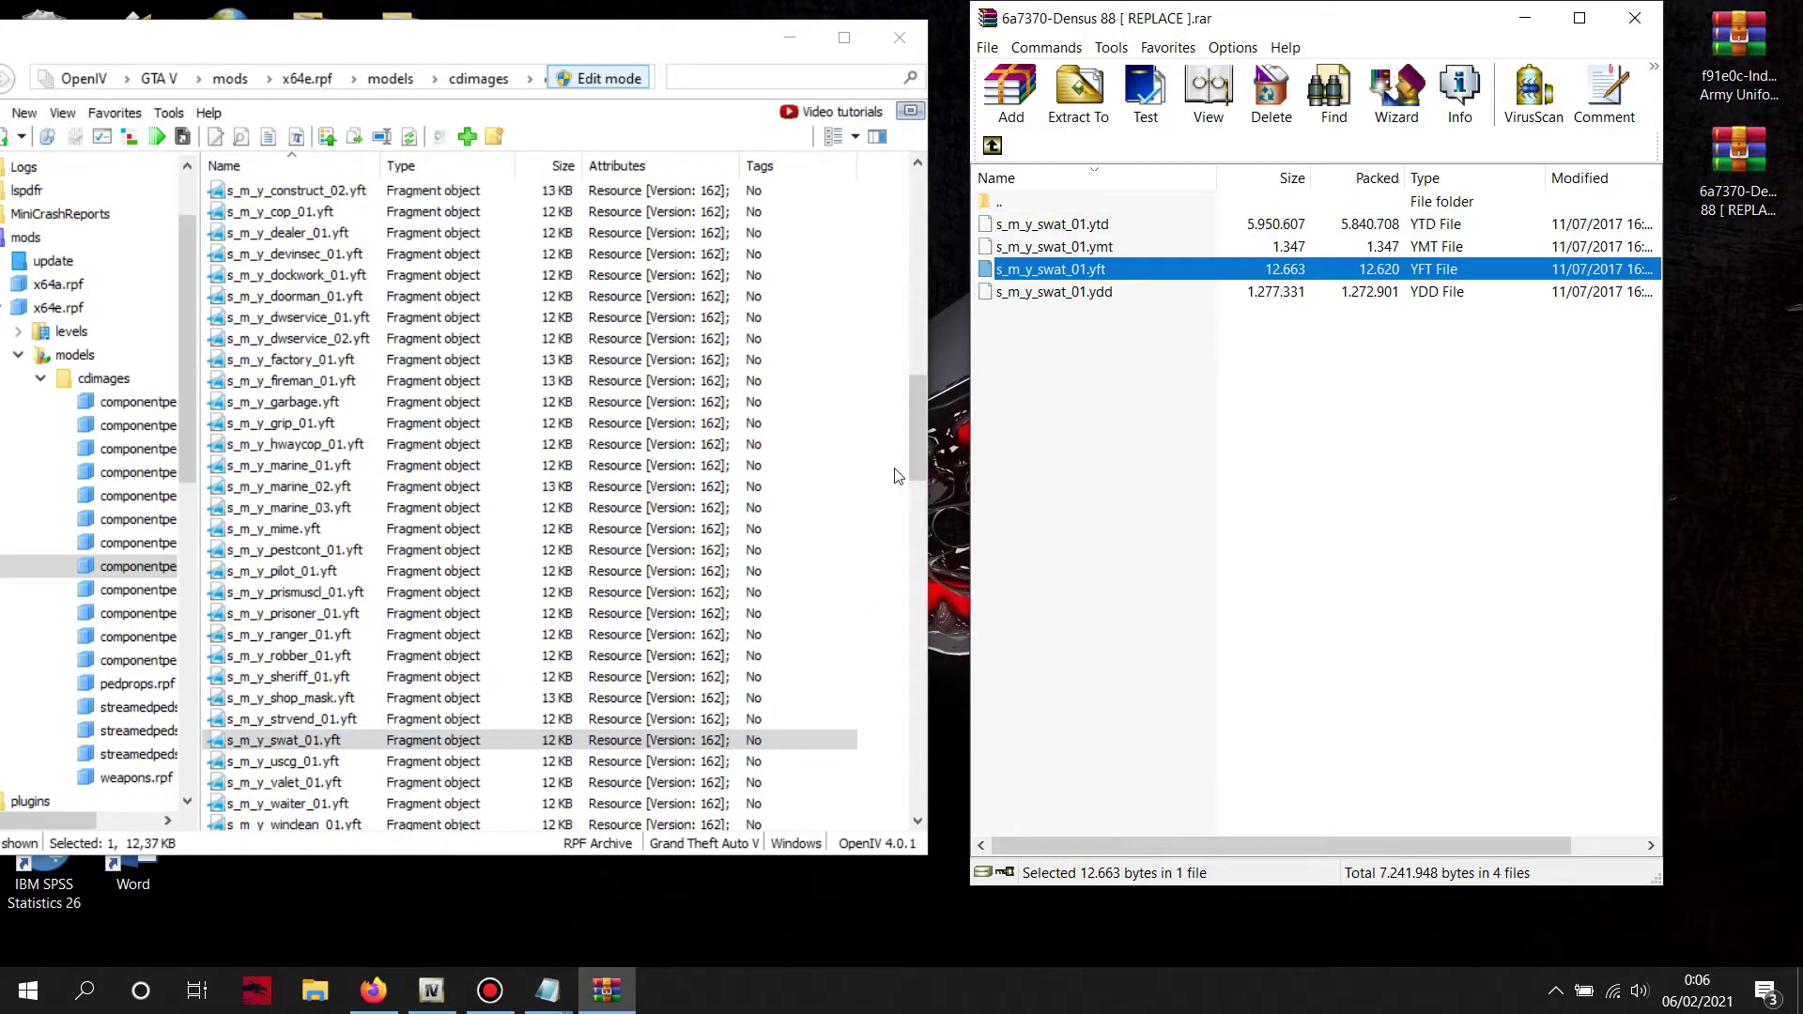
pyautogui.scroll(-4, 895, 476)
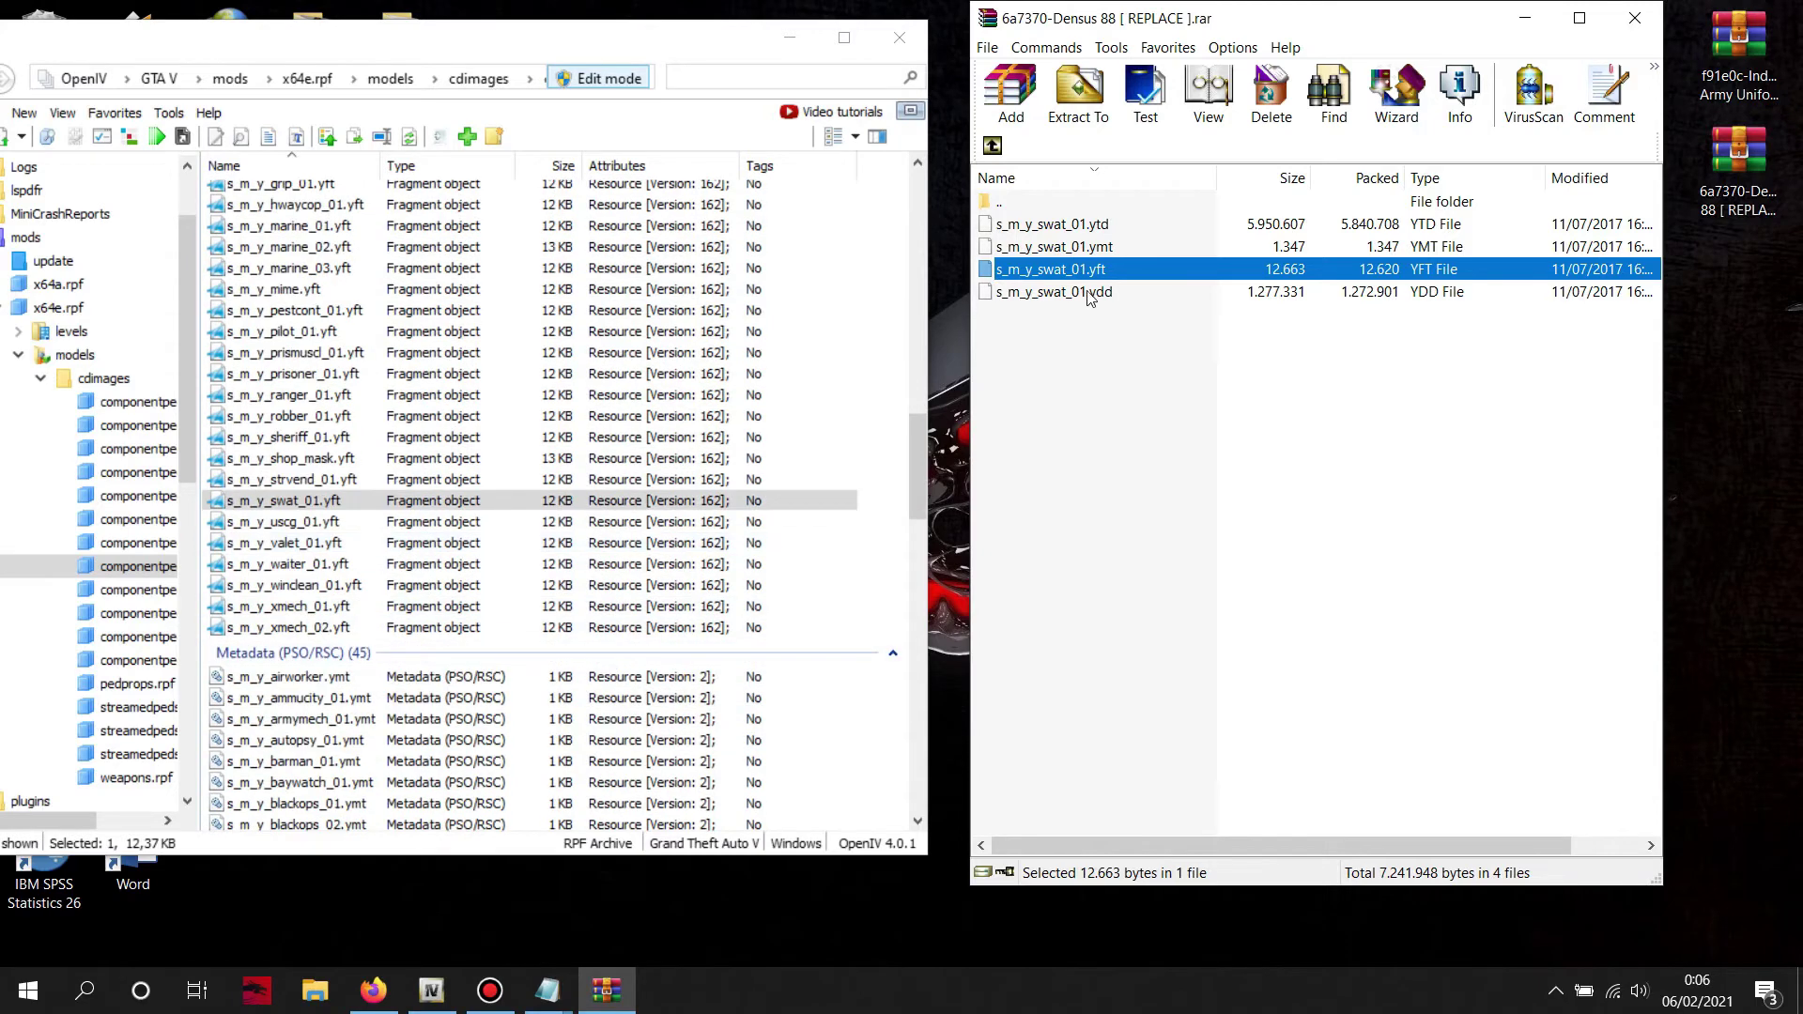
pyautogui.click(993, 147)
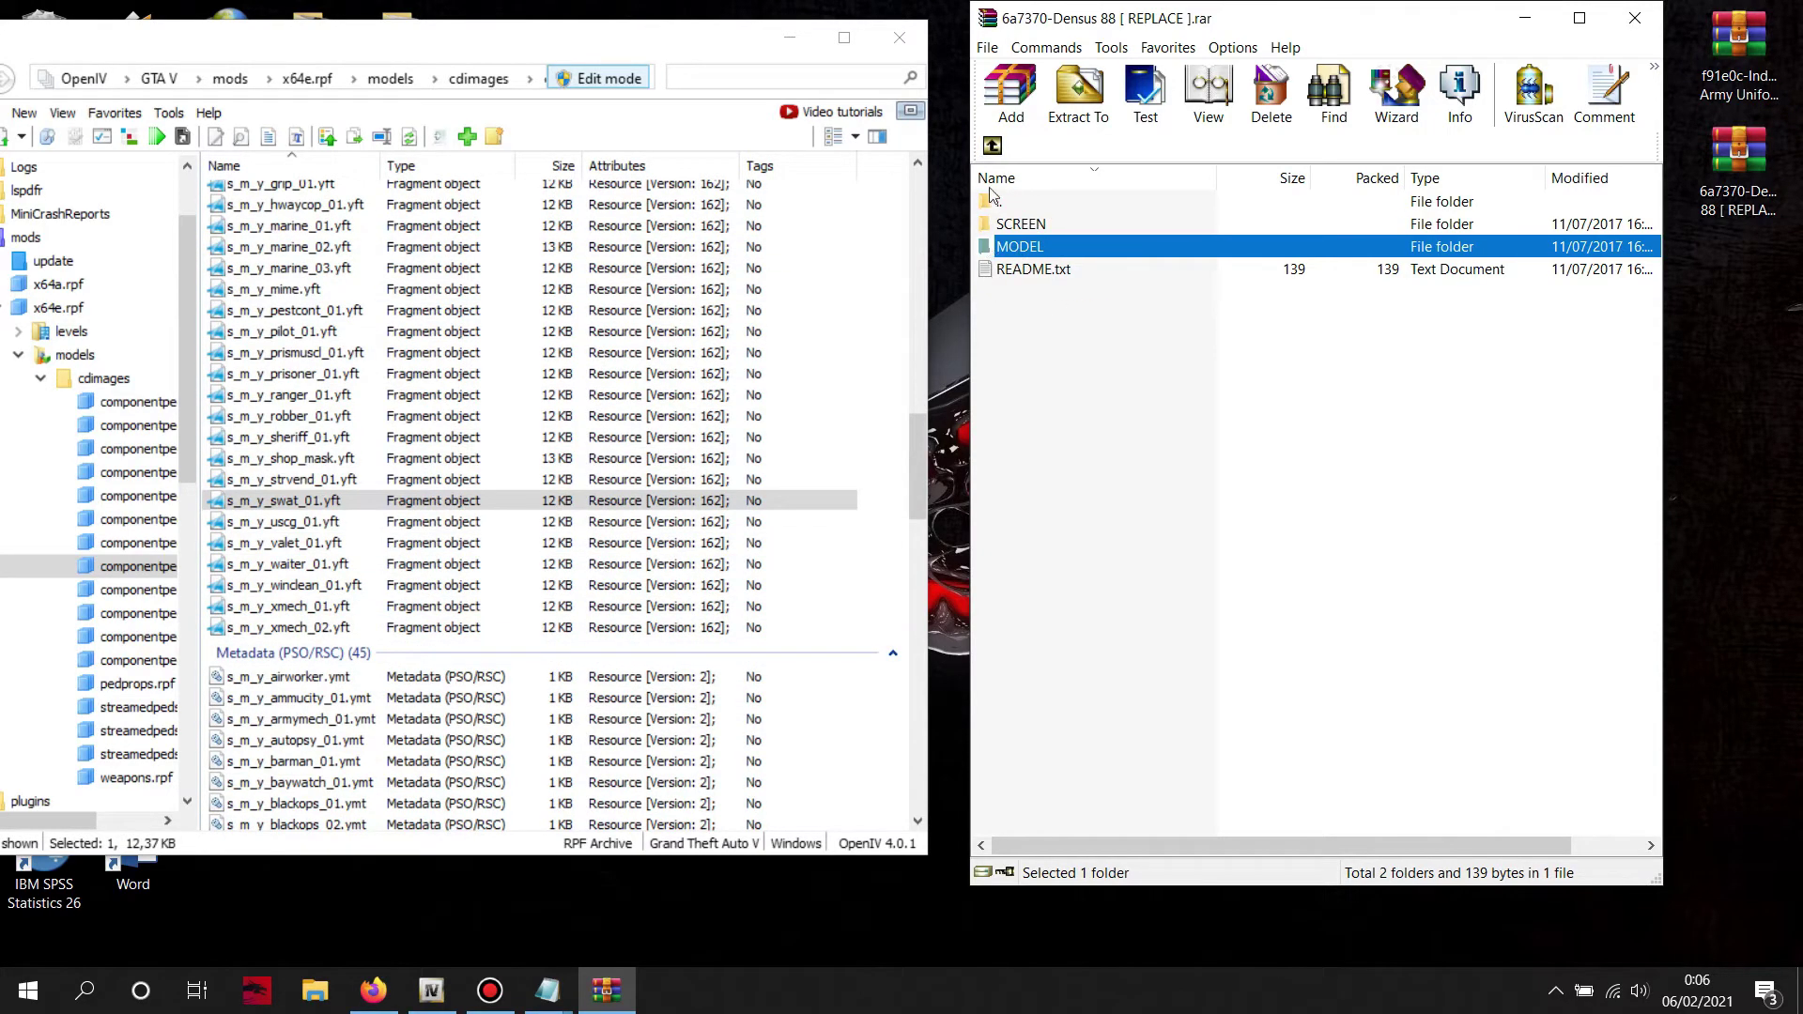
# Go back to the cdimages folder in OpenIV, keeping its window beside the Densus 88 archive.
pyautogui.moveTo(304, 43); pyautogui.dragTo(413, 41)
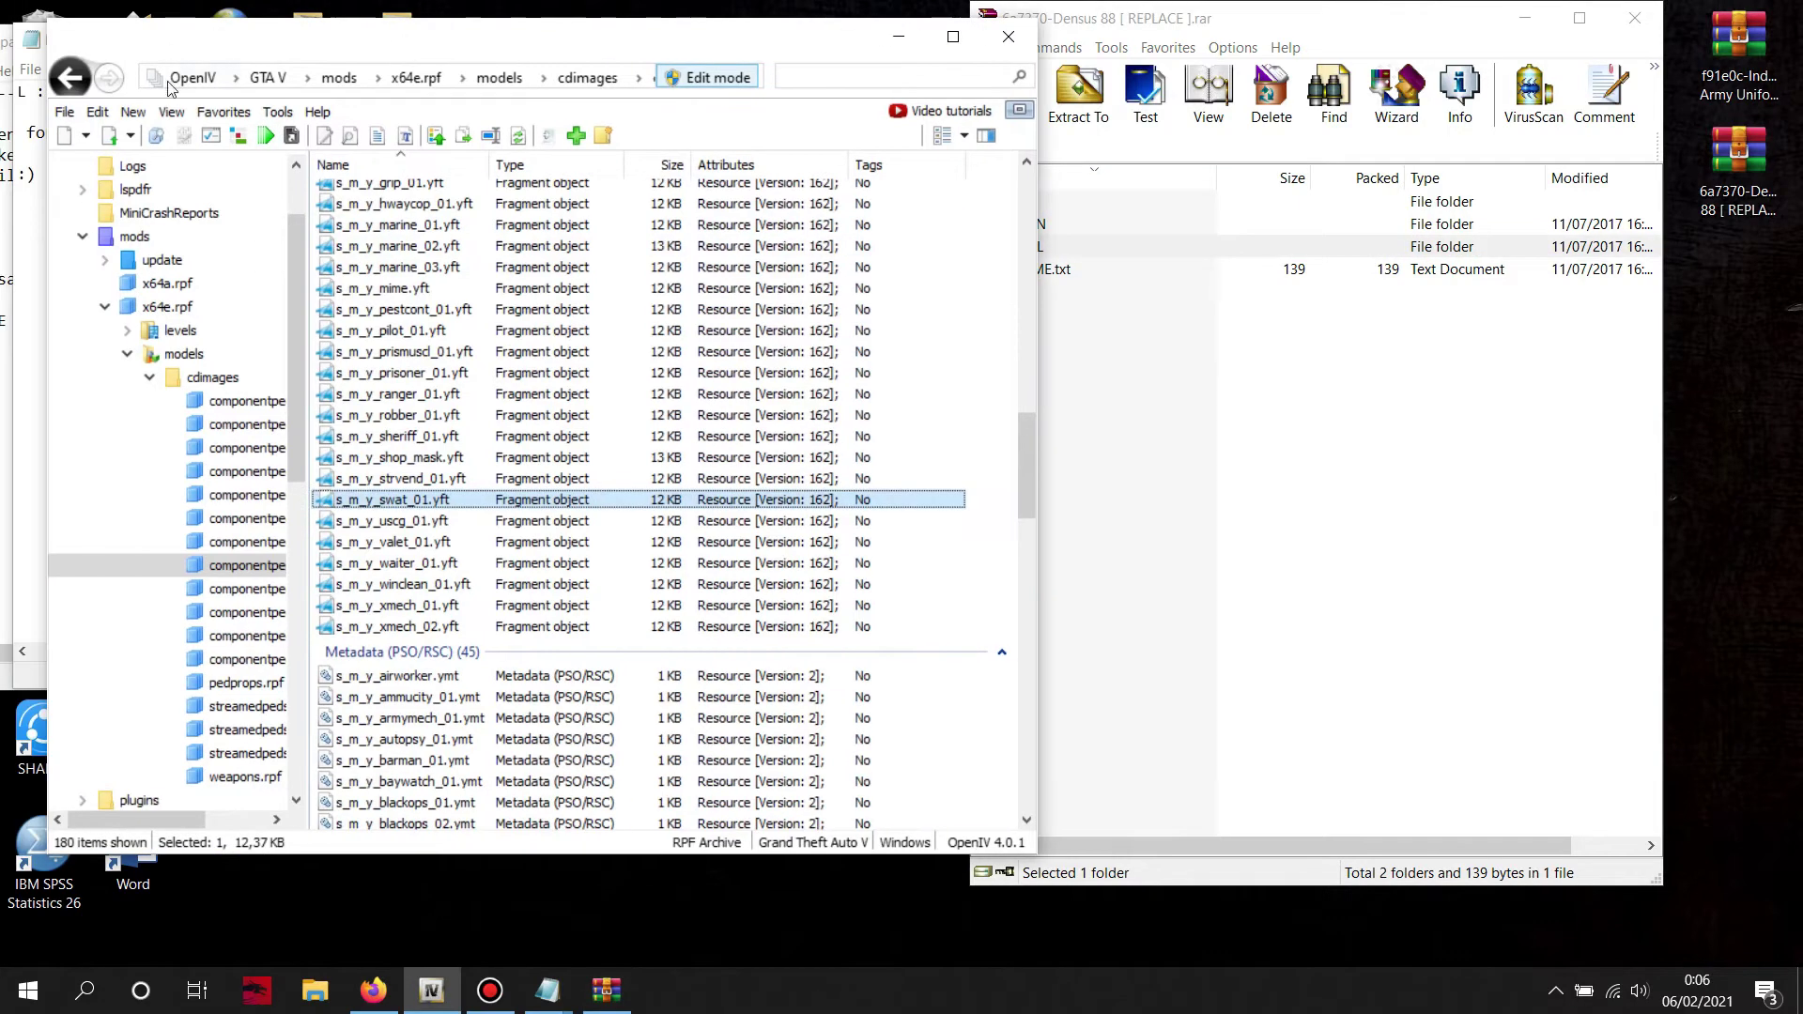
pyautogui.click(69, 77)
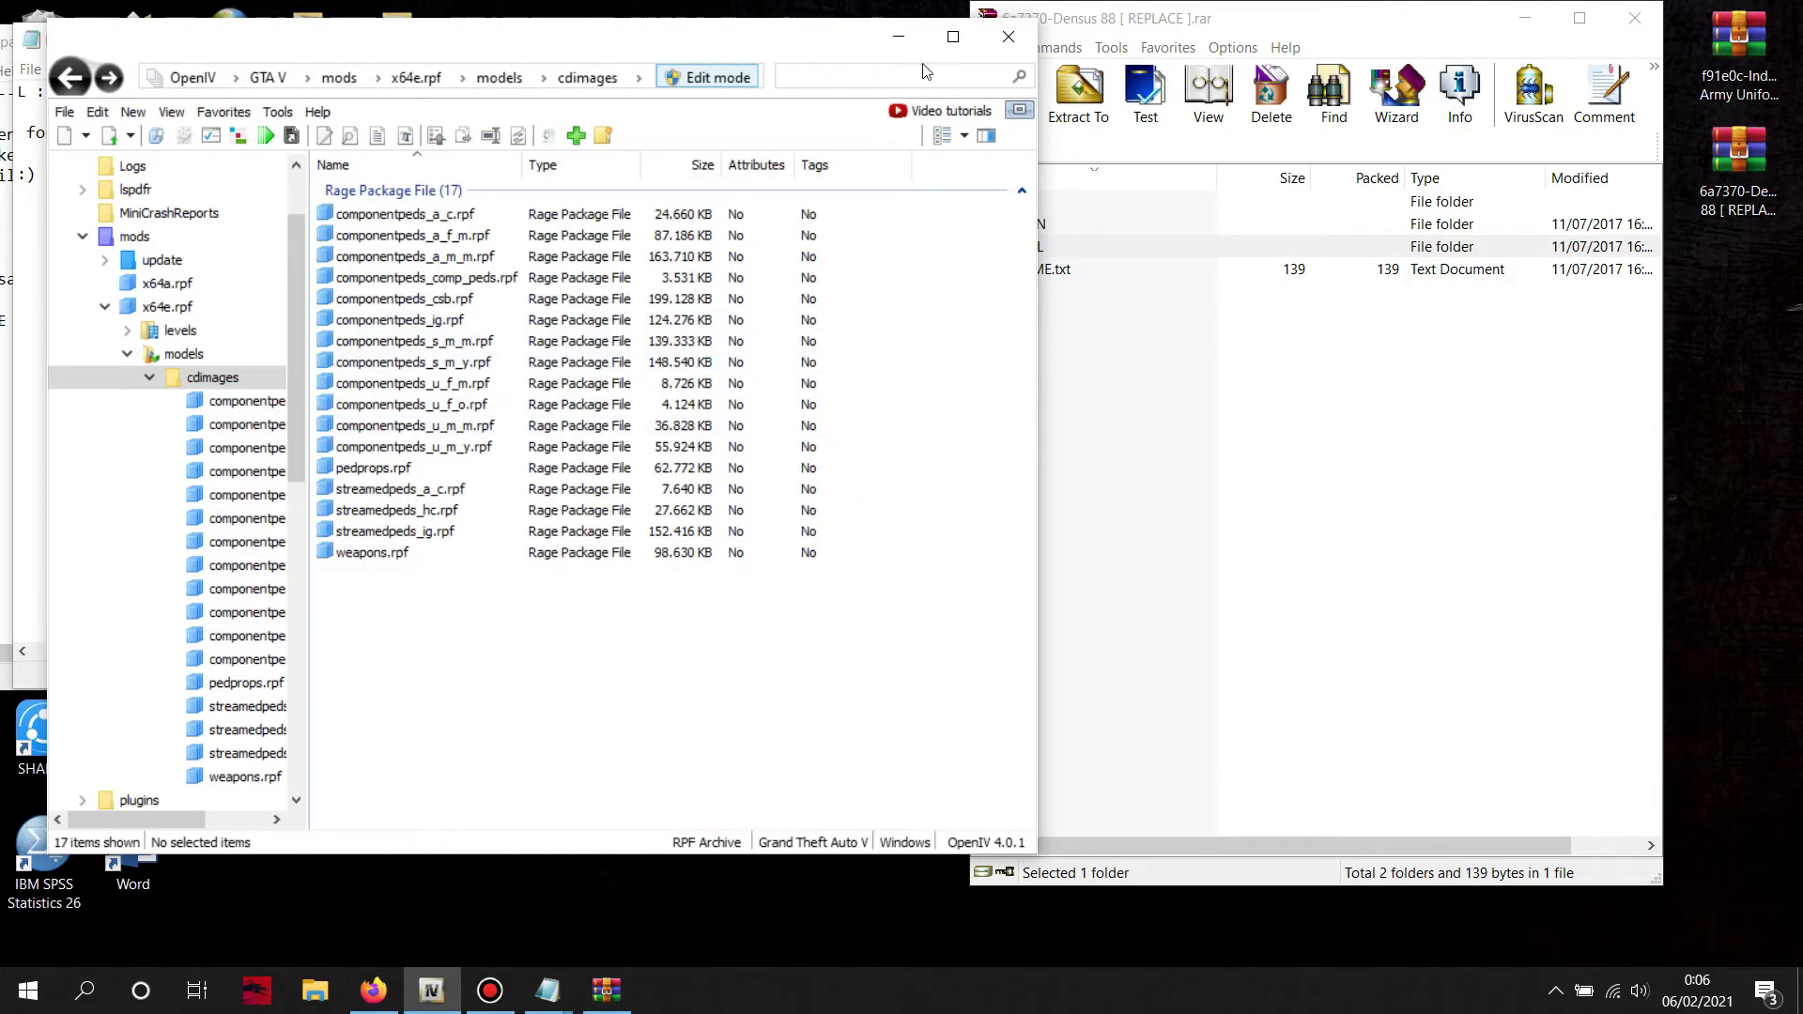
pyautogui.moveTo(828, 38); pyautogui.dragTo(690, 28)
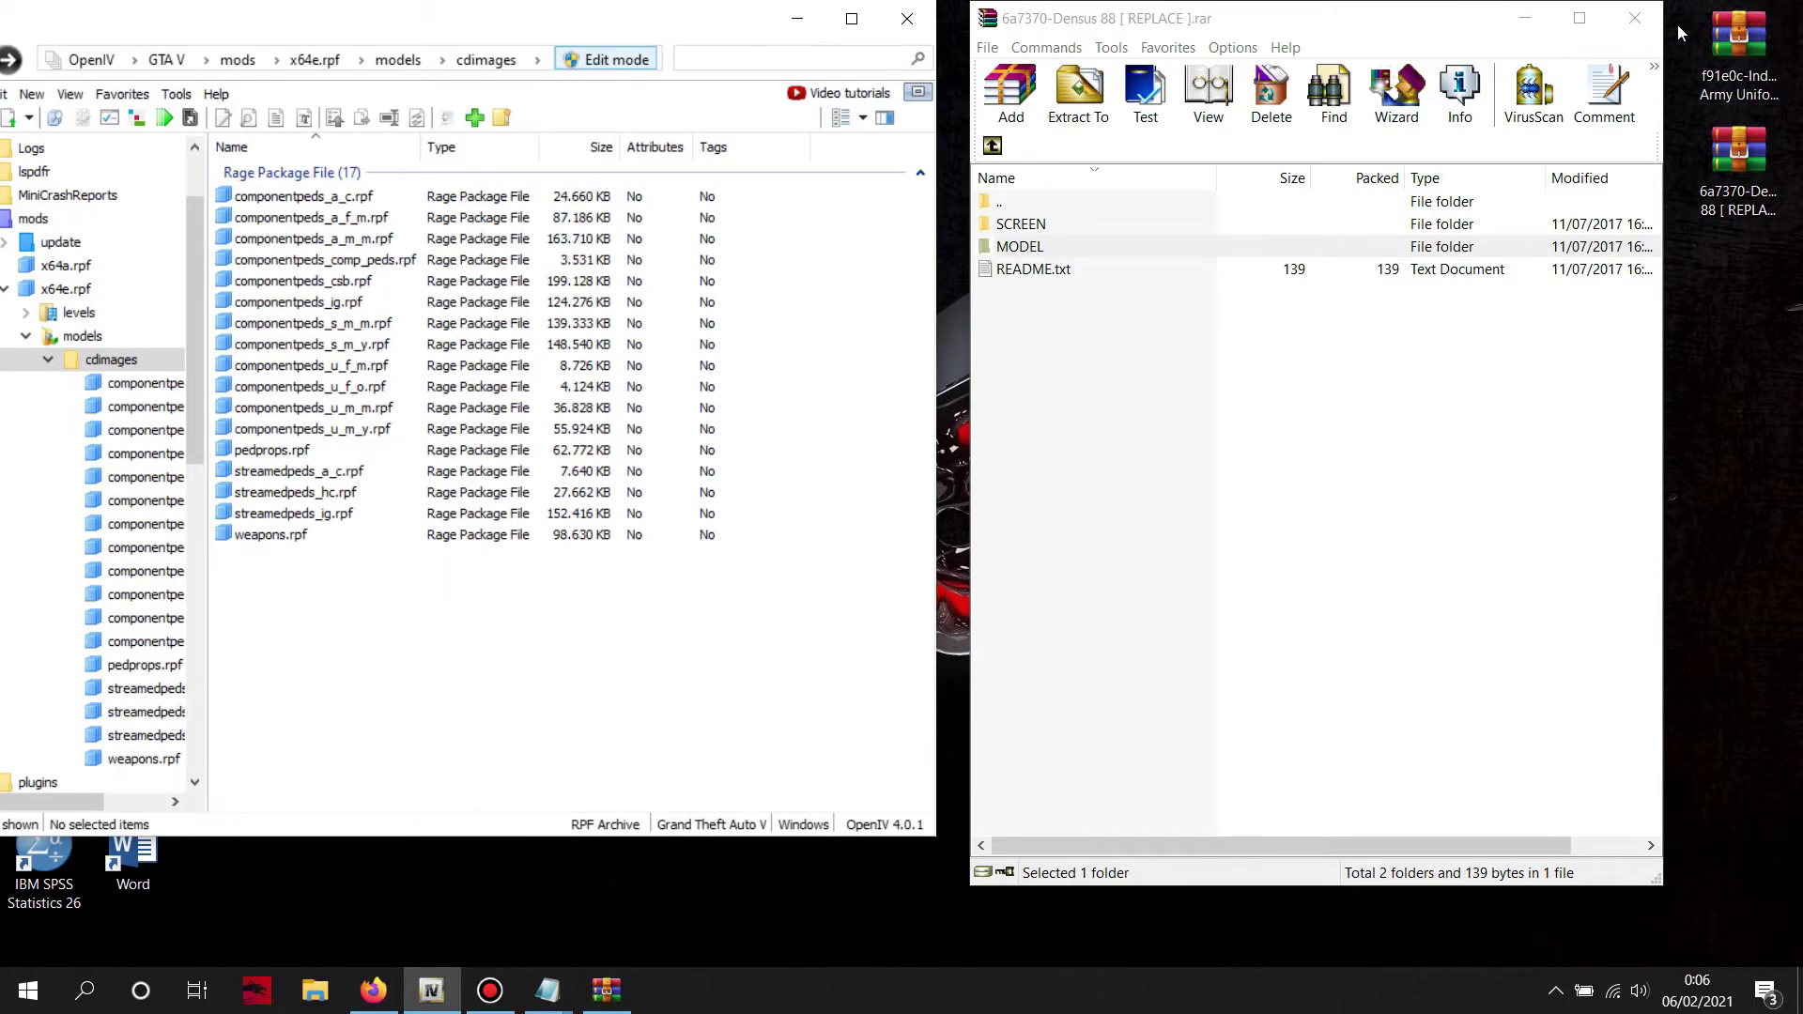
# Close the Densus 88 archive, the open text files and OpenIV.
pyautogui.click(1636, 17)
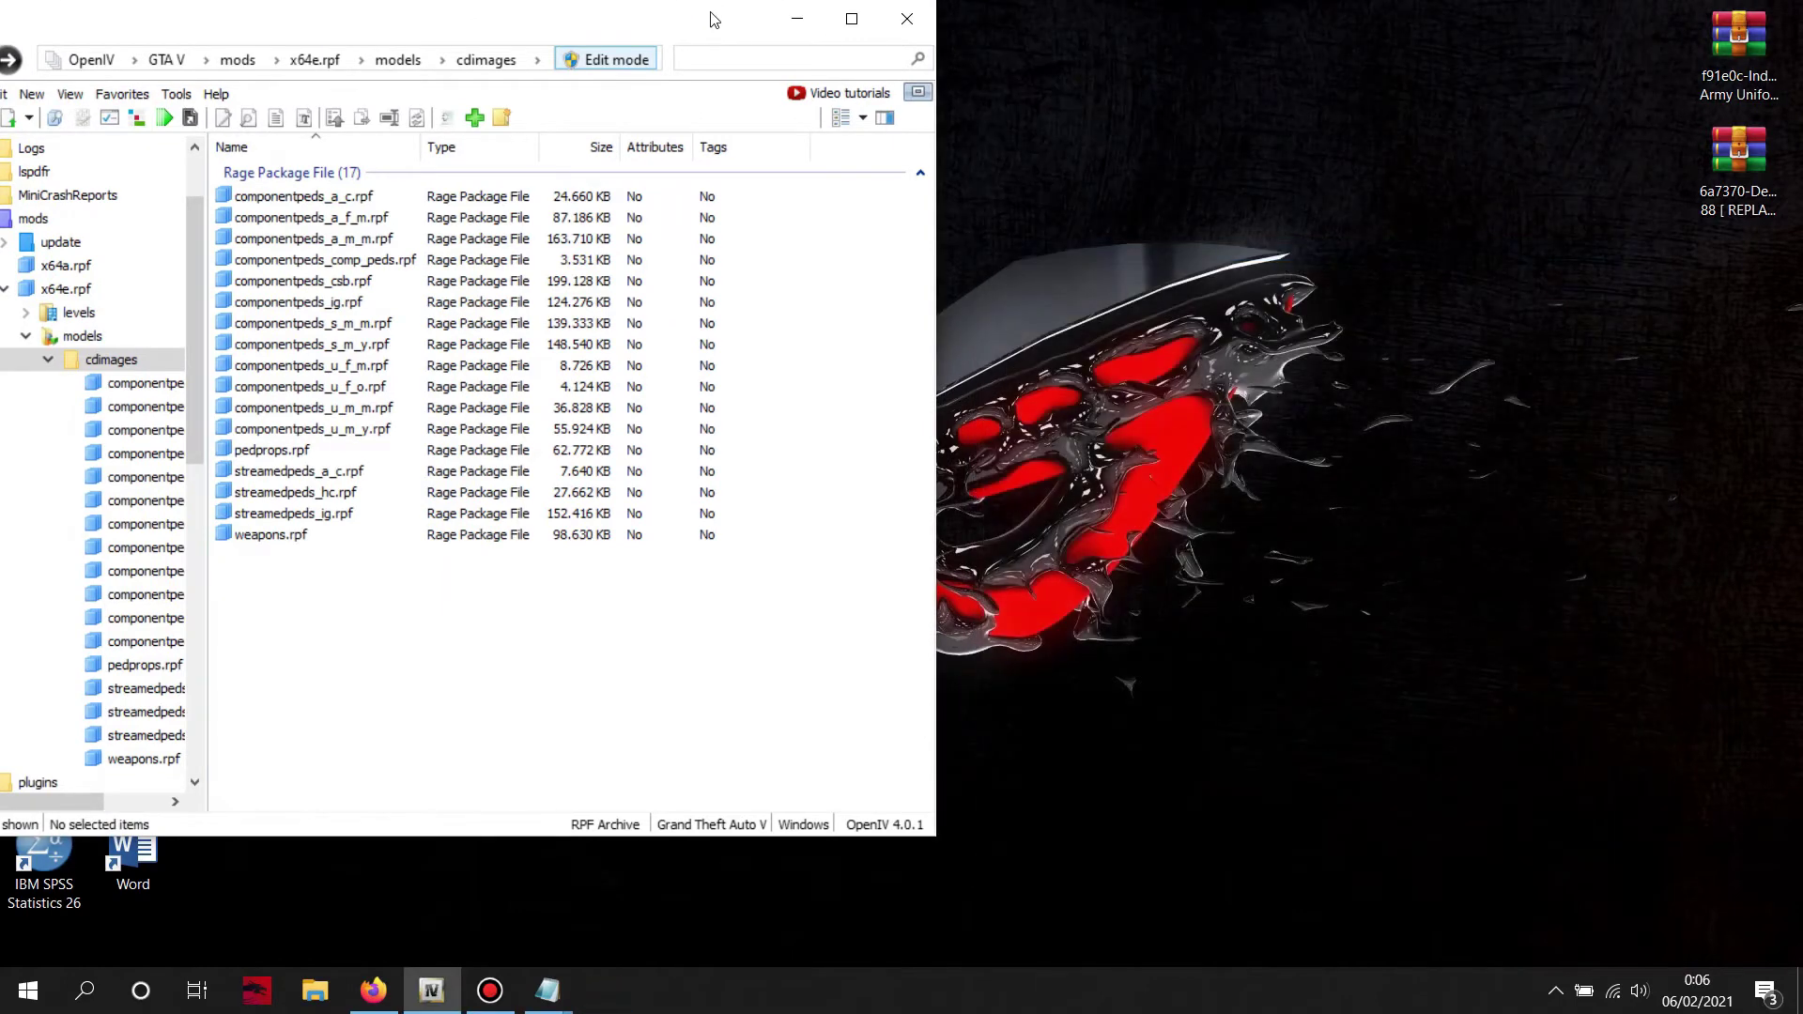
pyautogui.moveTo(711, 19); pyautogui.dragTo(1275, 63)
pyautogui.click(842, 48)
pyautogui.click(652, 42)
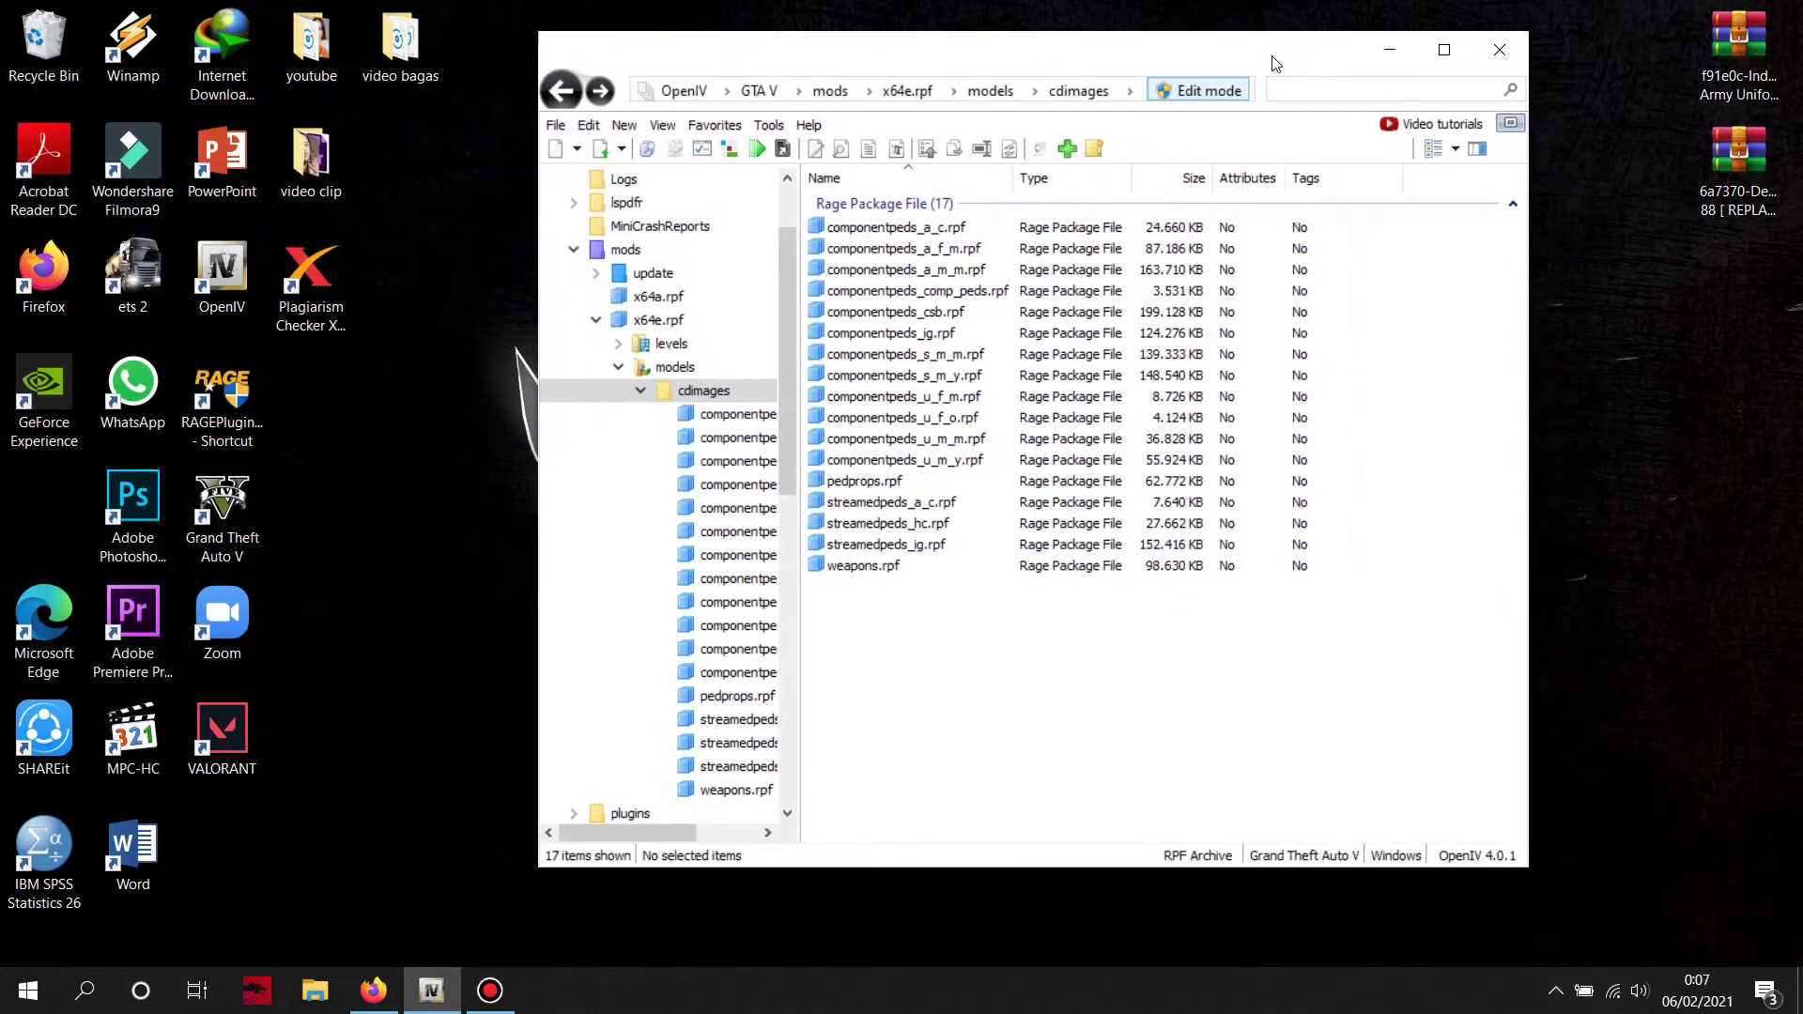
pyautogui.click(1500, 51)
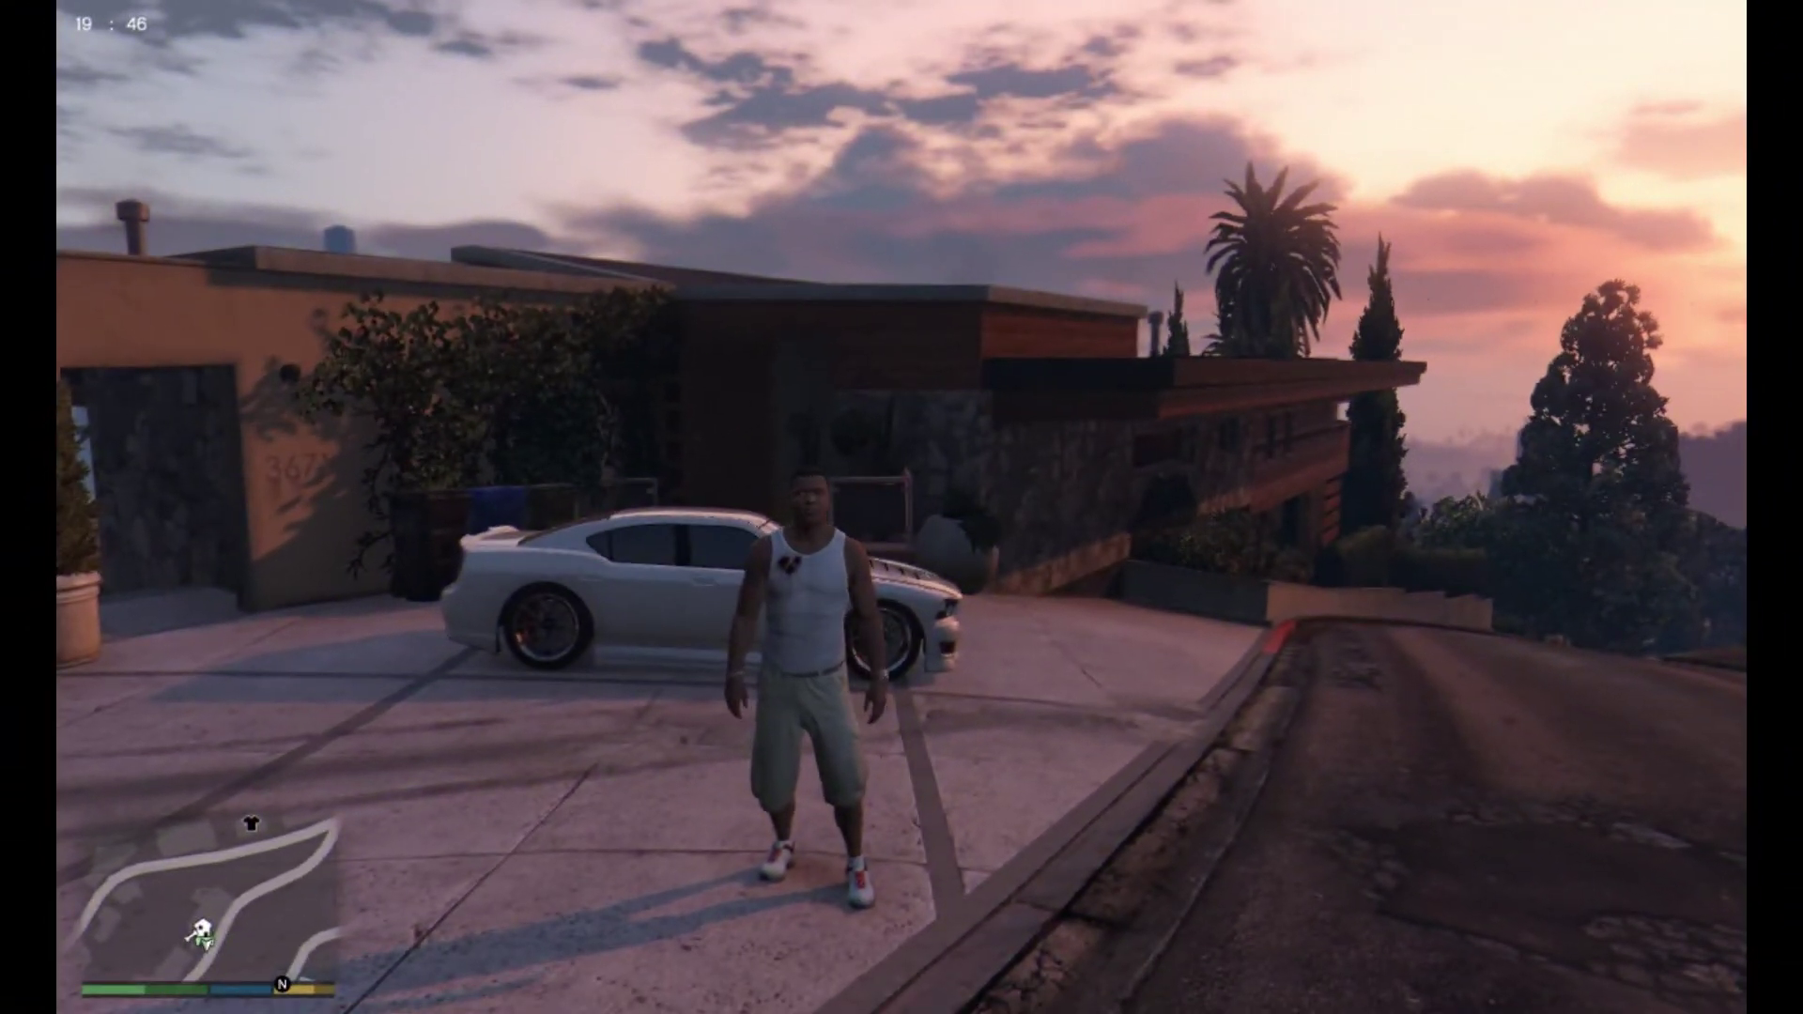
# In GTA V, walk the character around the driveway and enter the Map Editor.
pyautogui.press('w')
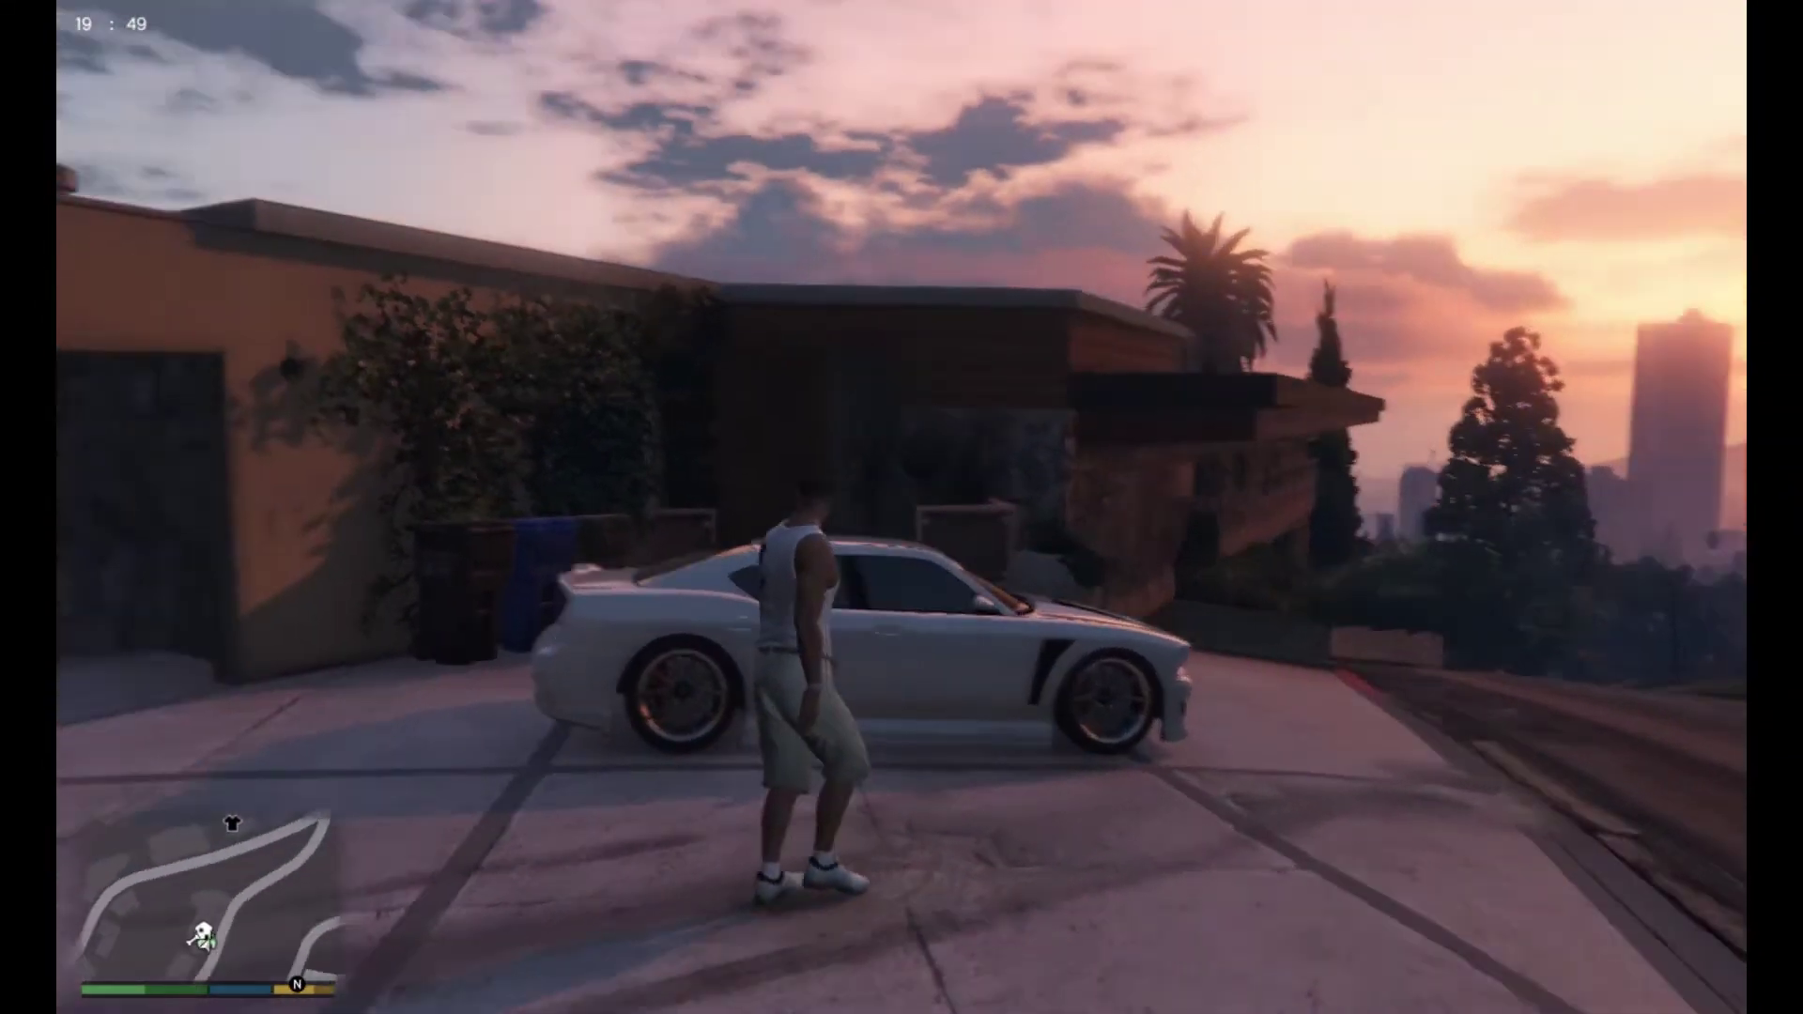
pyautogui.press('s')
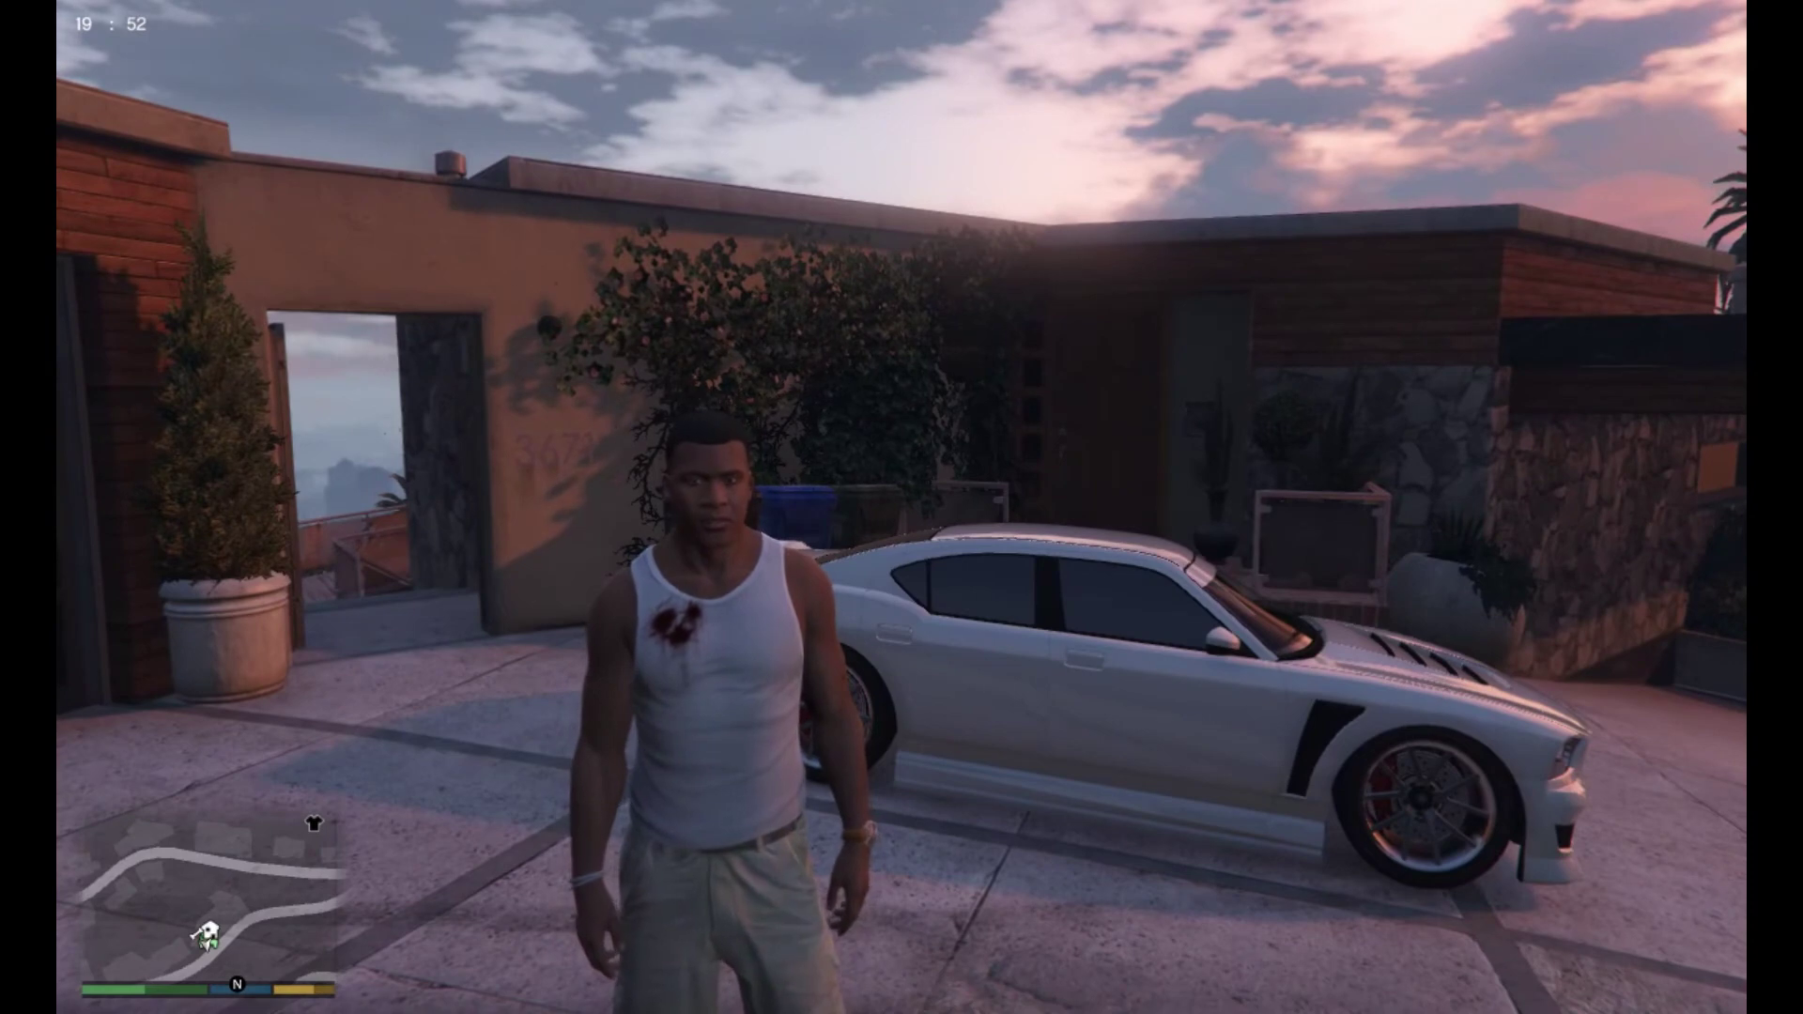
pyautogui.press('F7')
pyautogui.press('Return')
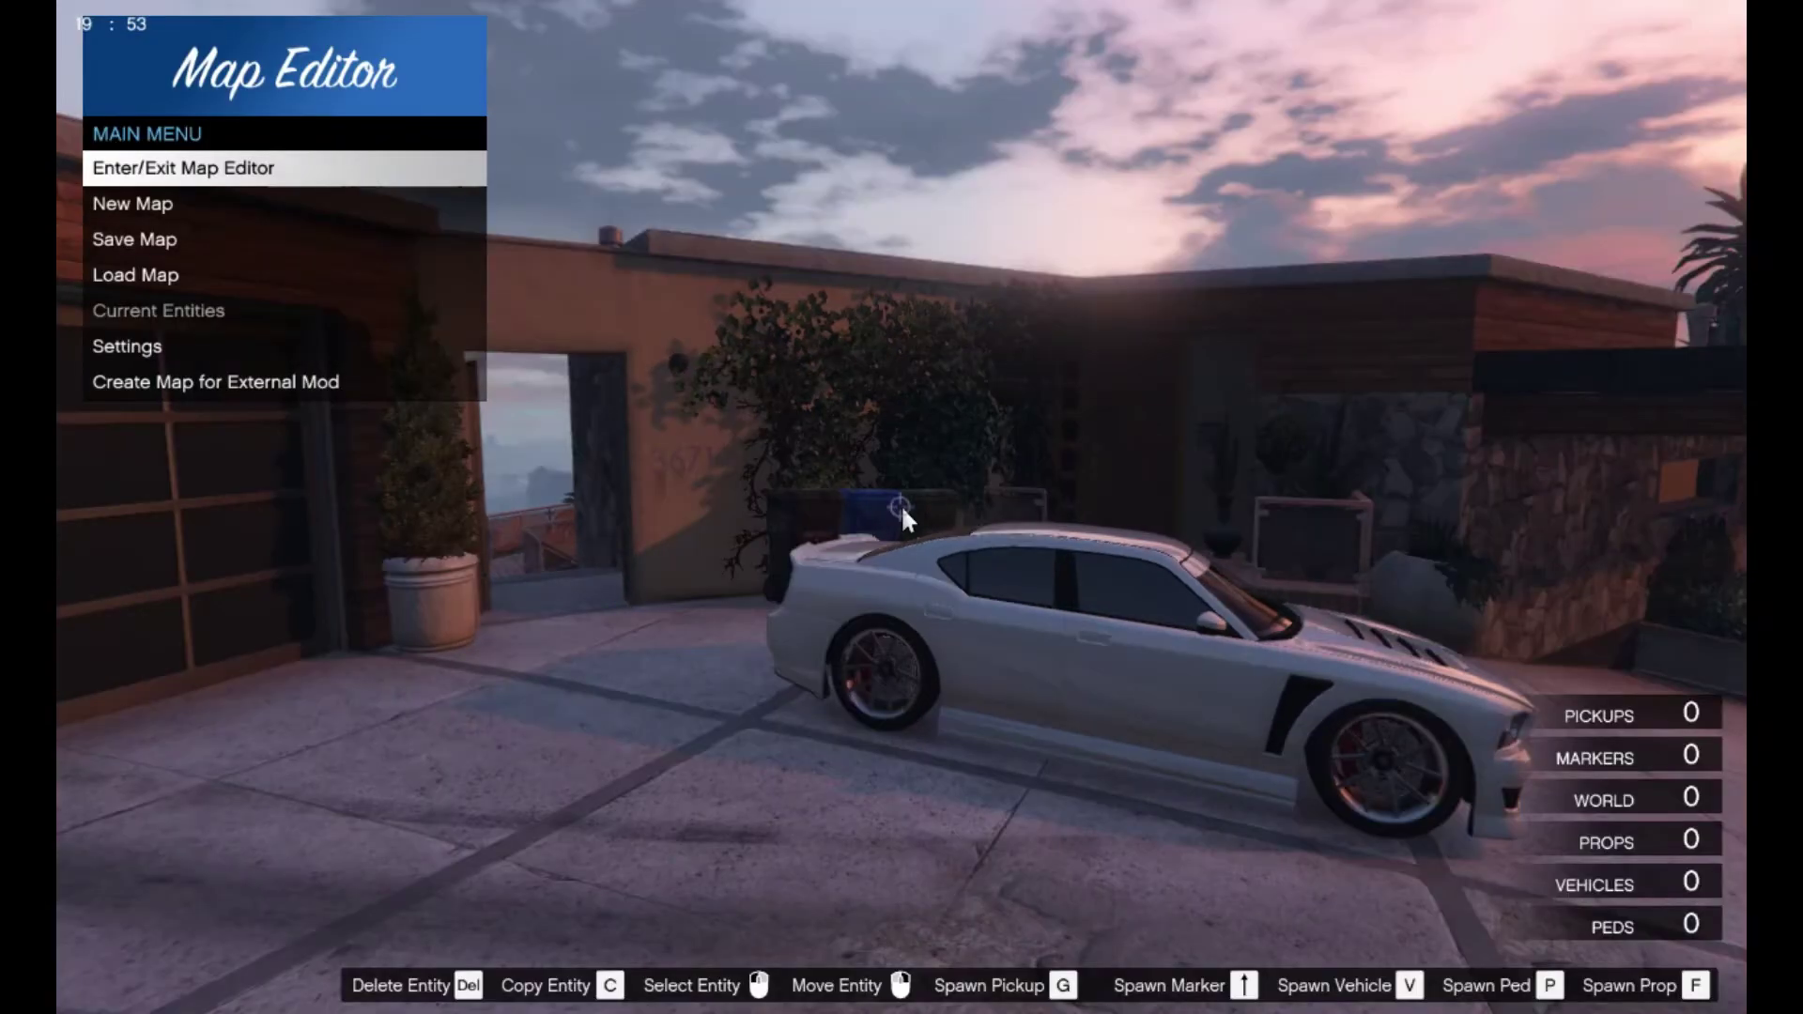
pyautogui.press('F7')
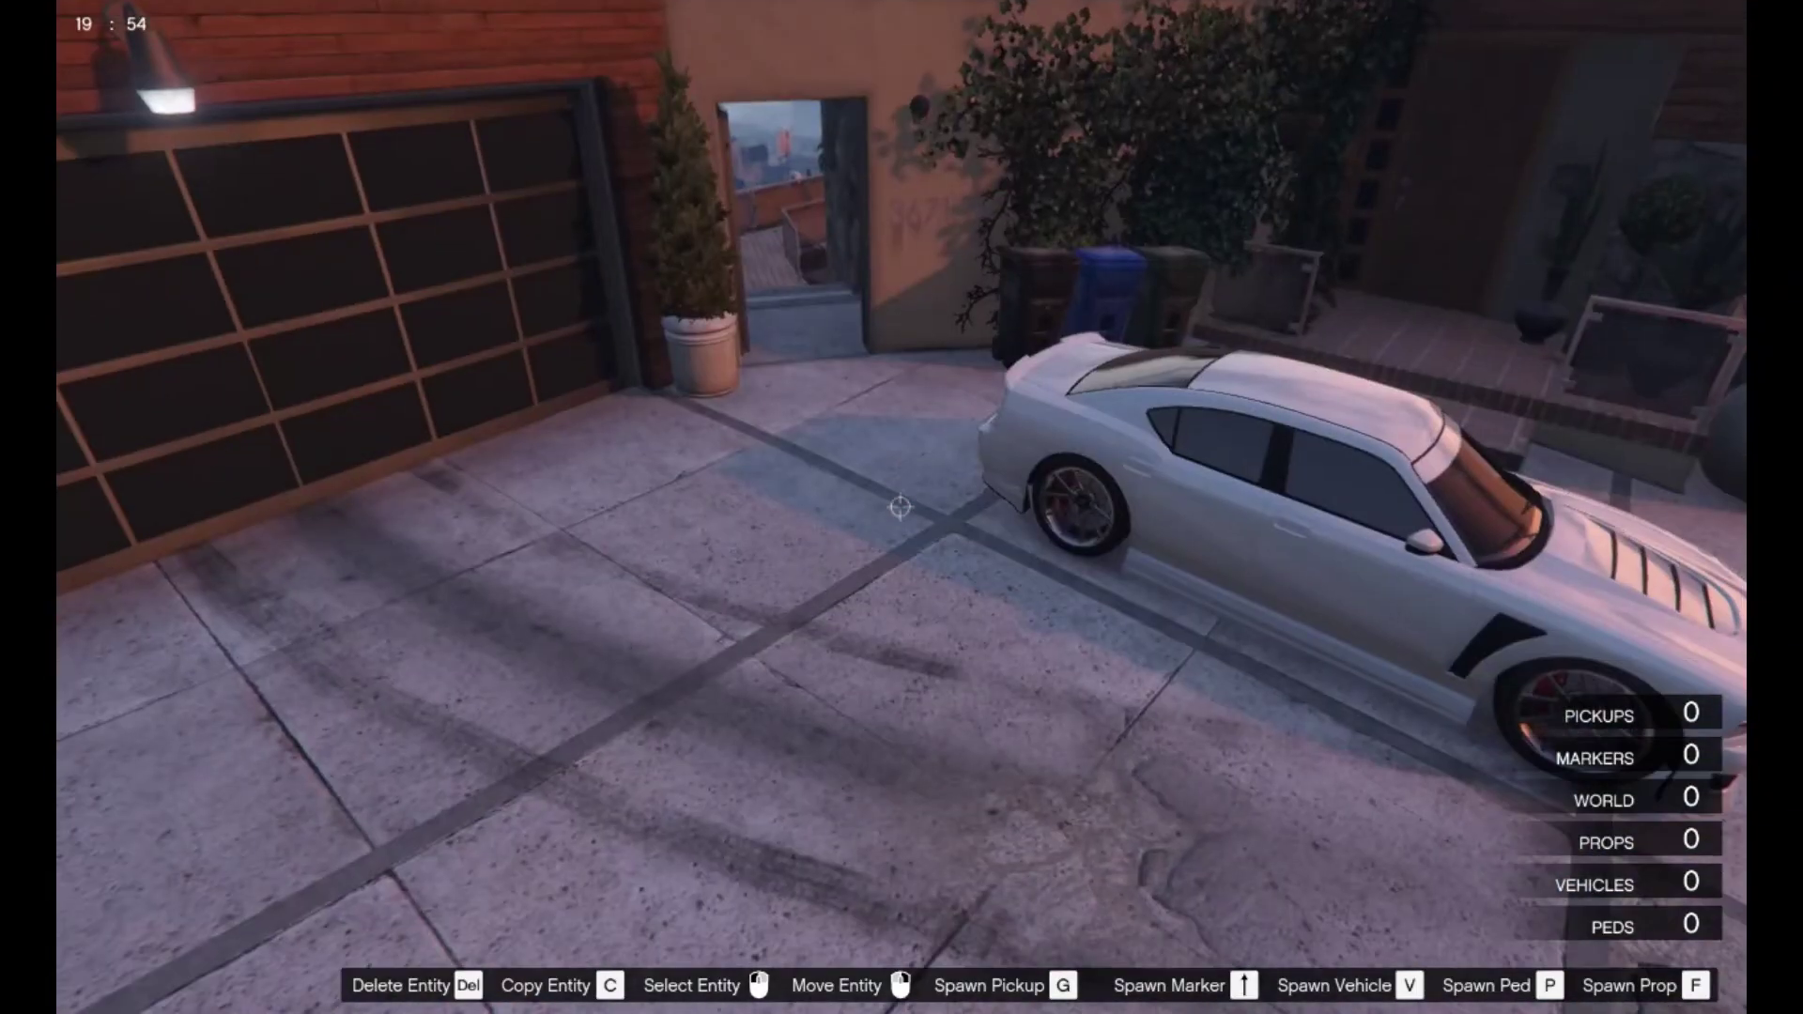
# Spawn a Swat01SMY ped on the driveway near the white car and inspect its uniform from the back and front.
pyautogui.press('p')
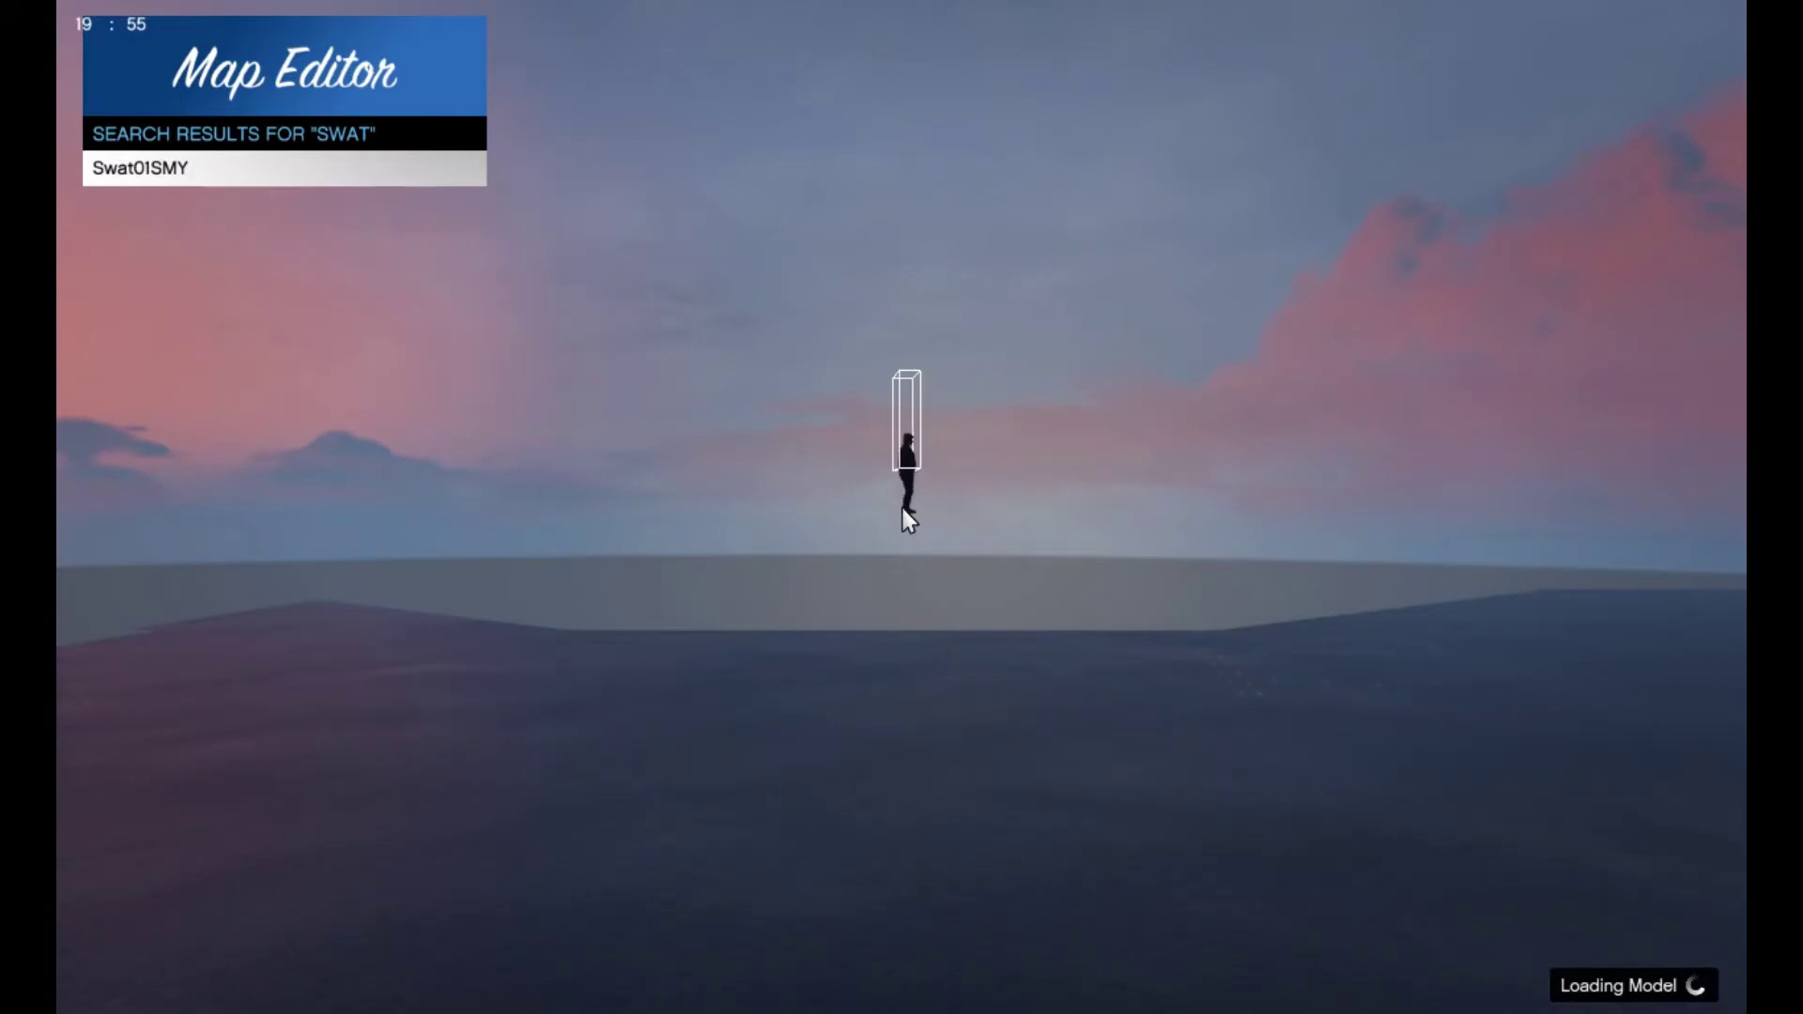
pyautogui.press('Return')
pyautogui.click(900, 507)
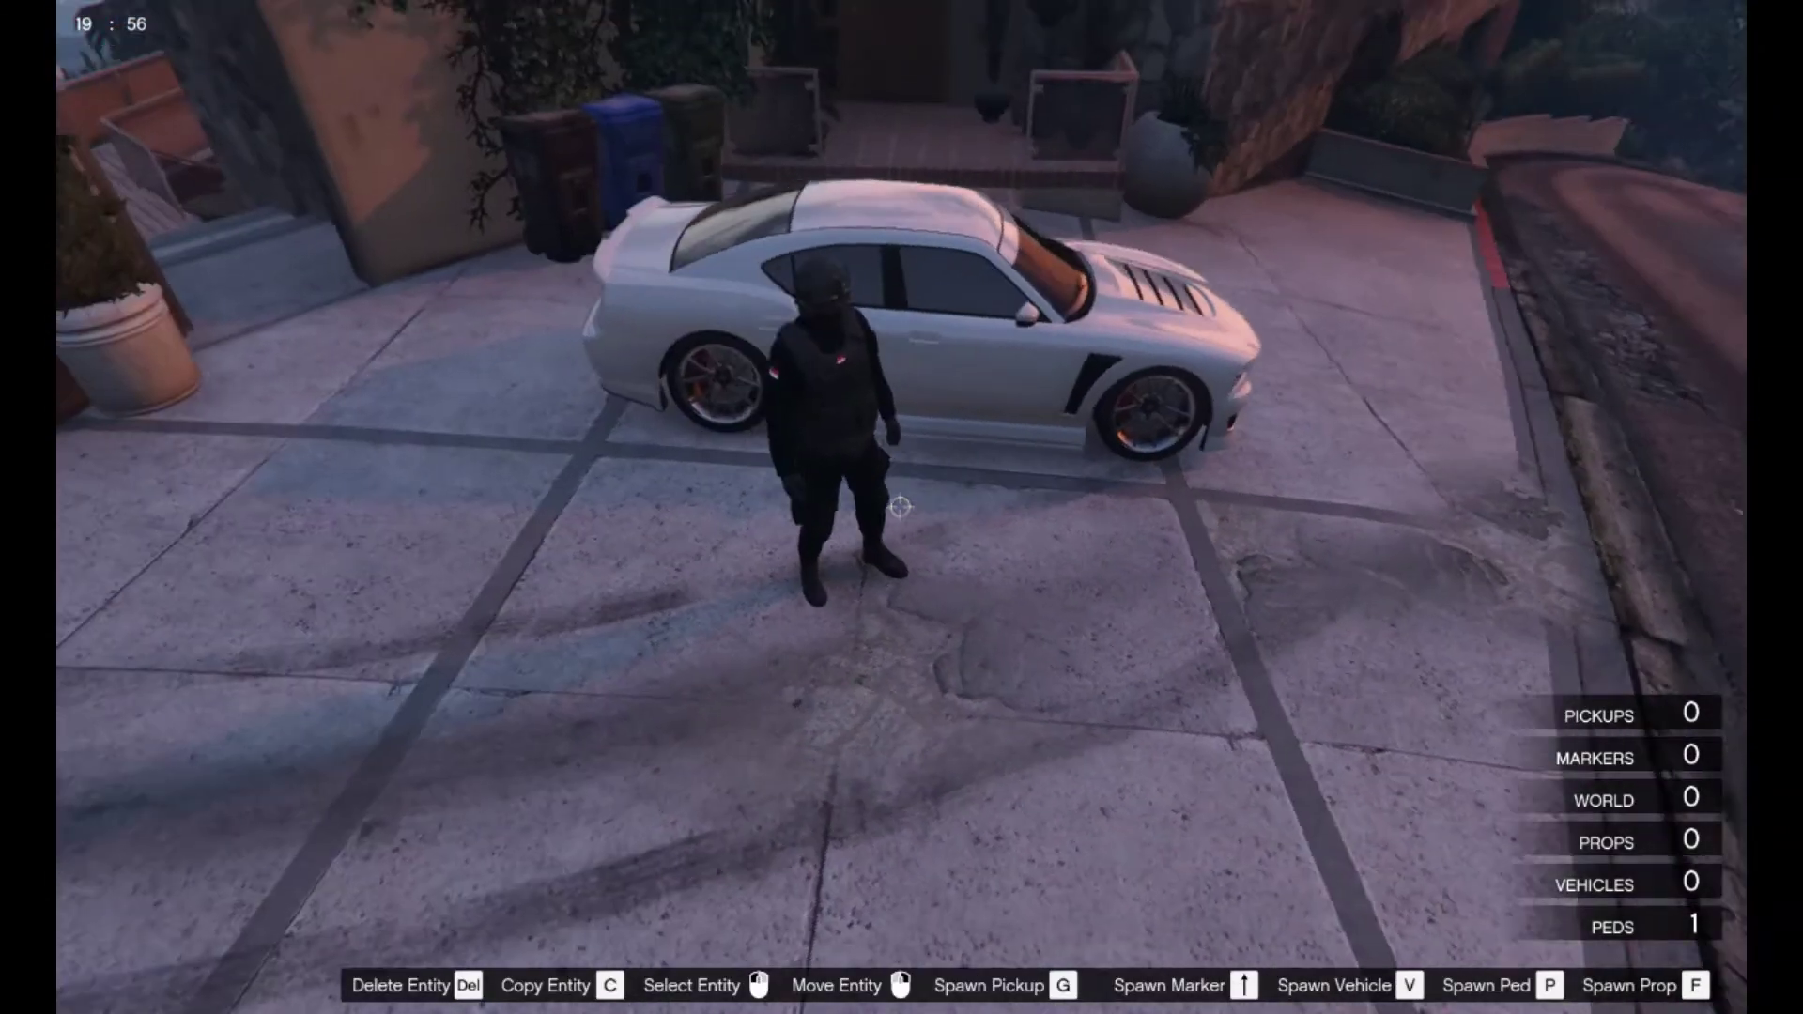
pyautogui.press('w')
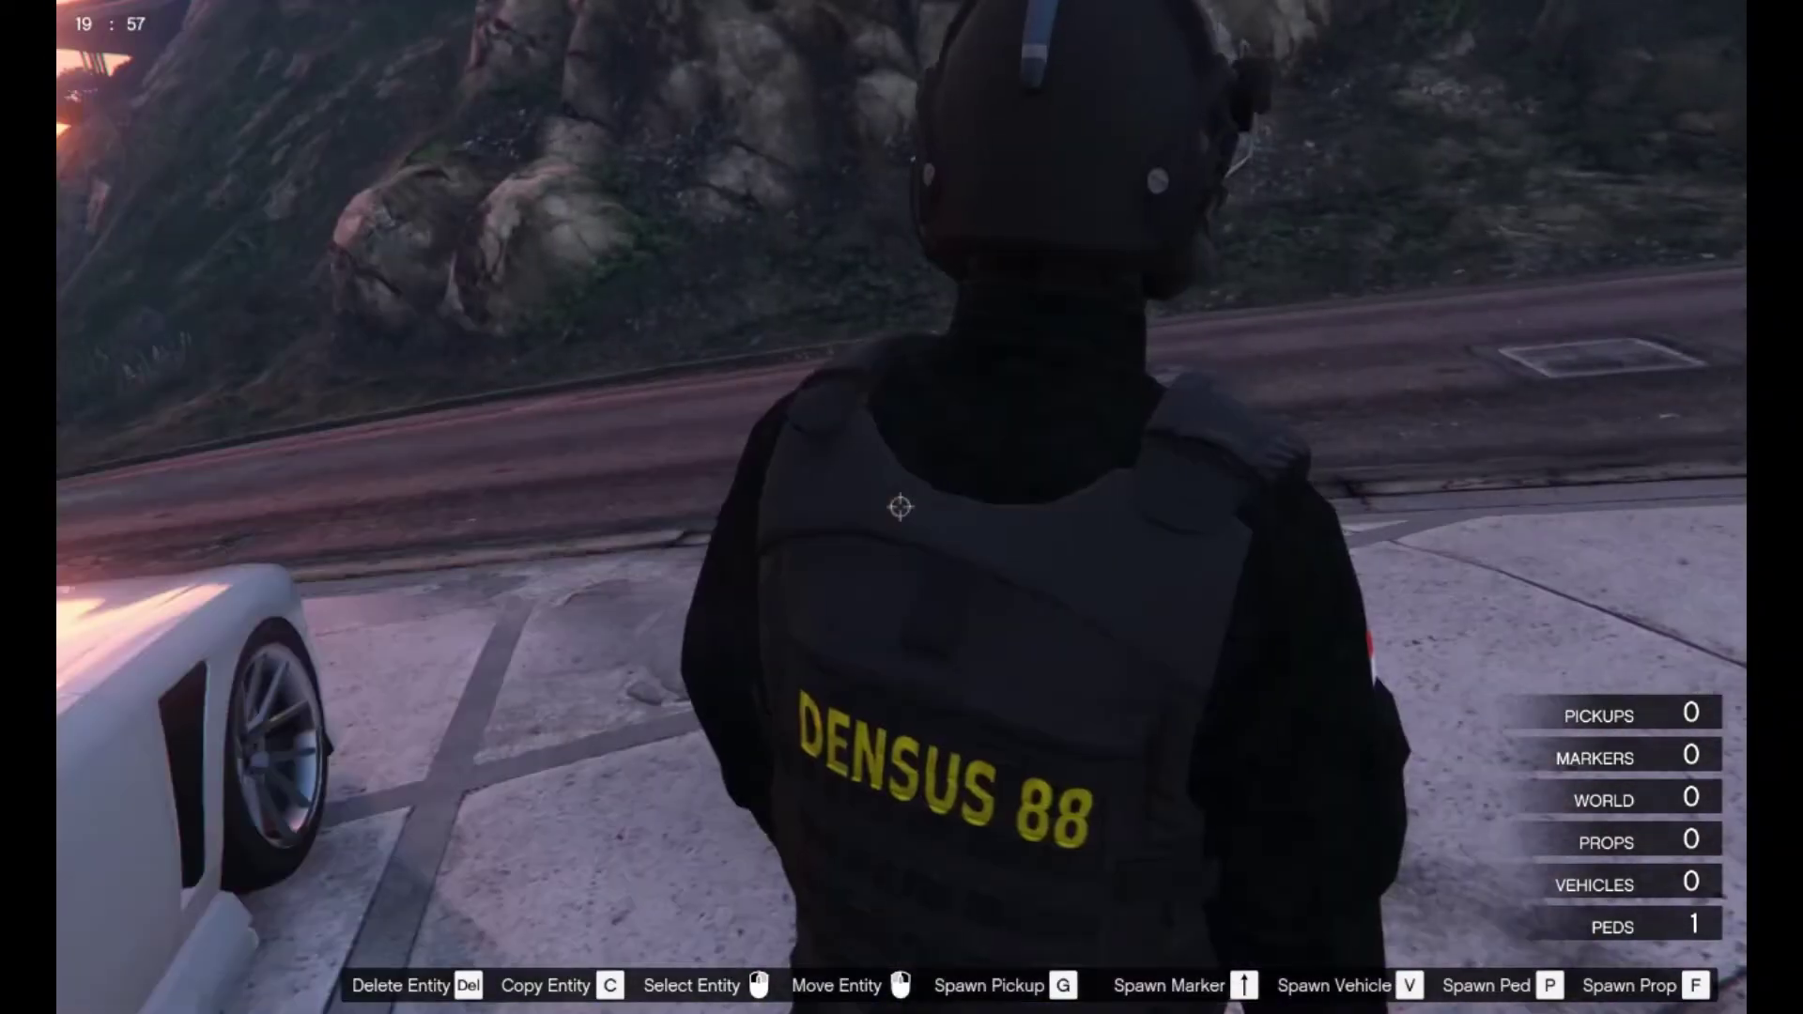
pyautogui.press('s')
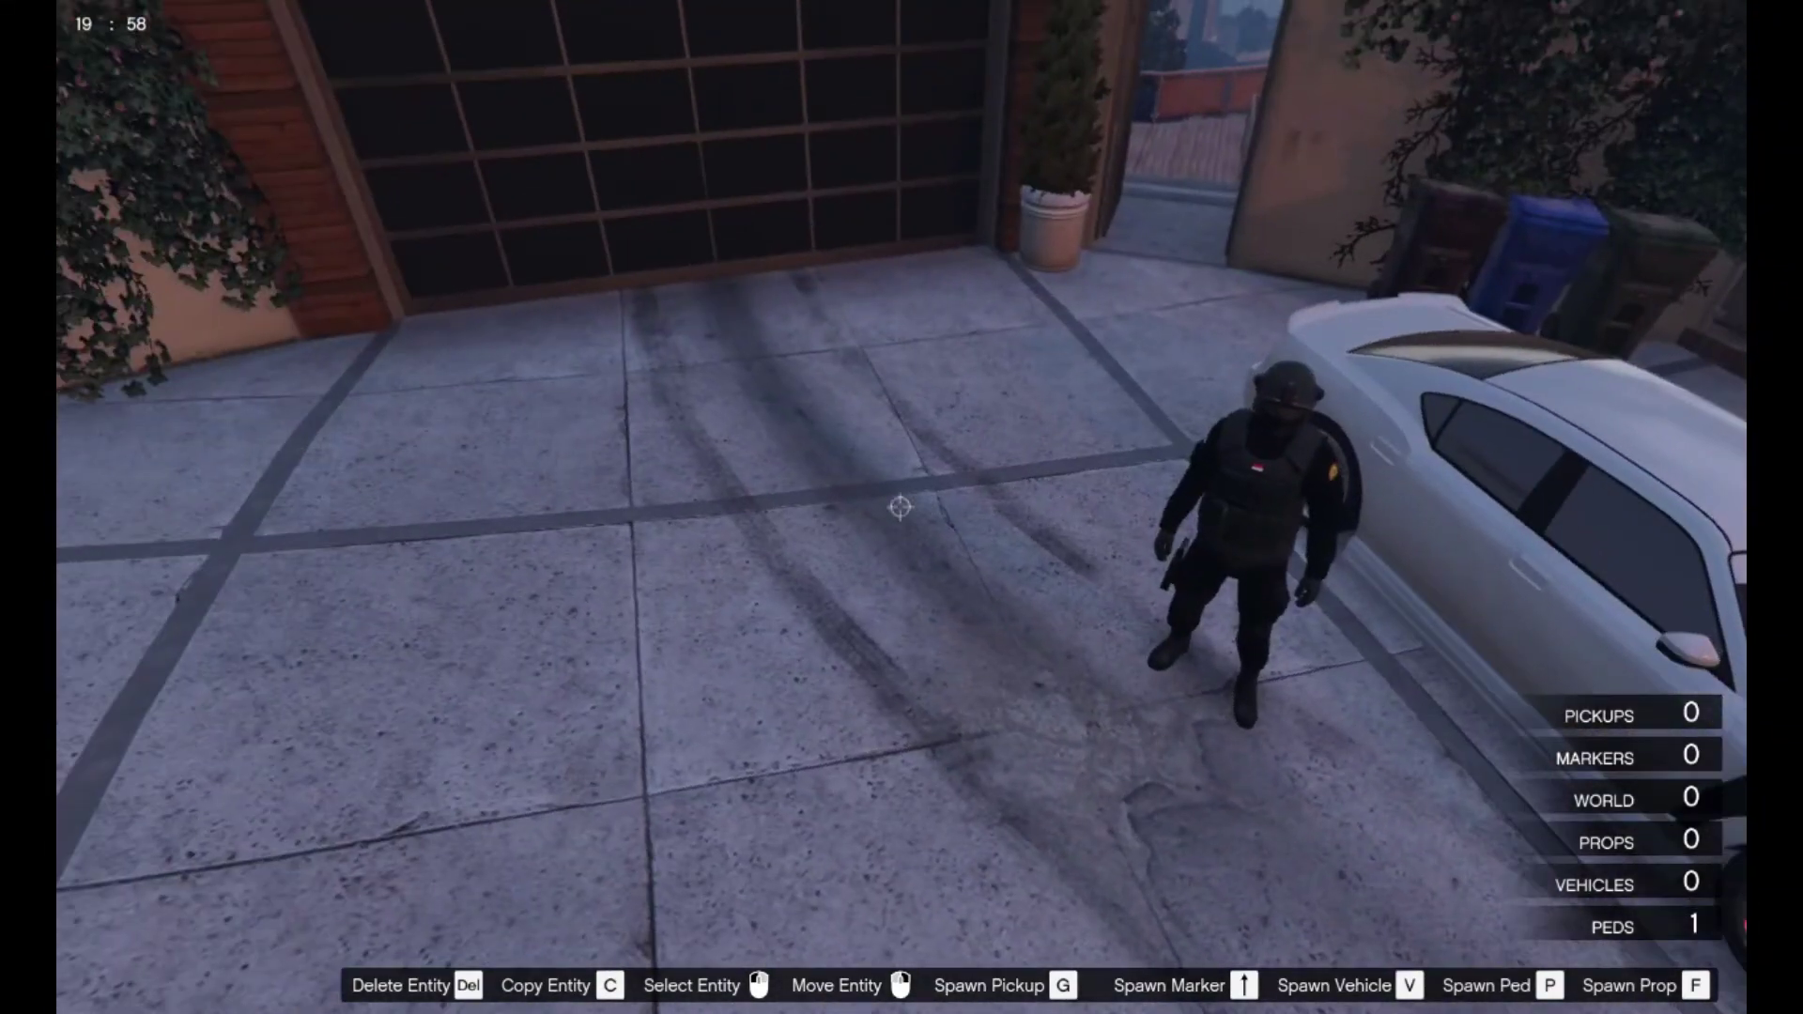
# Search the ped models for "marine" and place a Marine02SMY ped beside the SWAT ped.
pyautogui.press('p')
pyautogui.press('space')
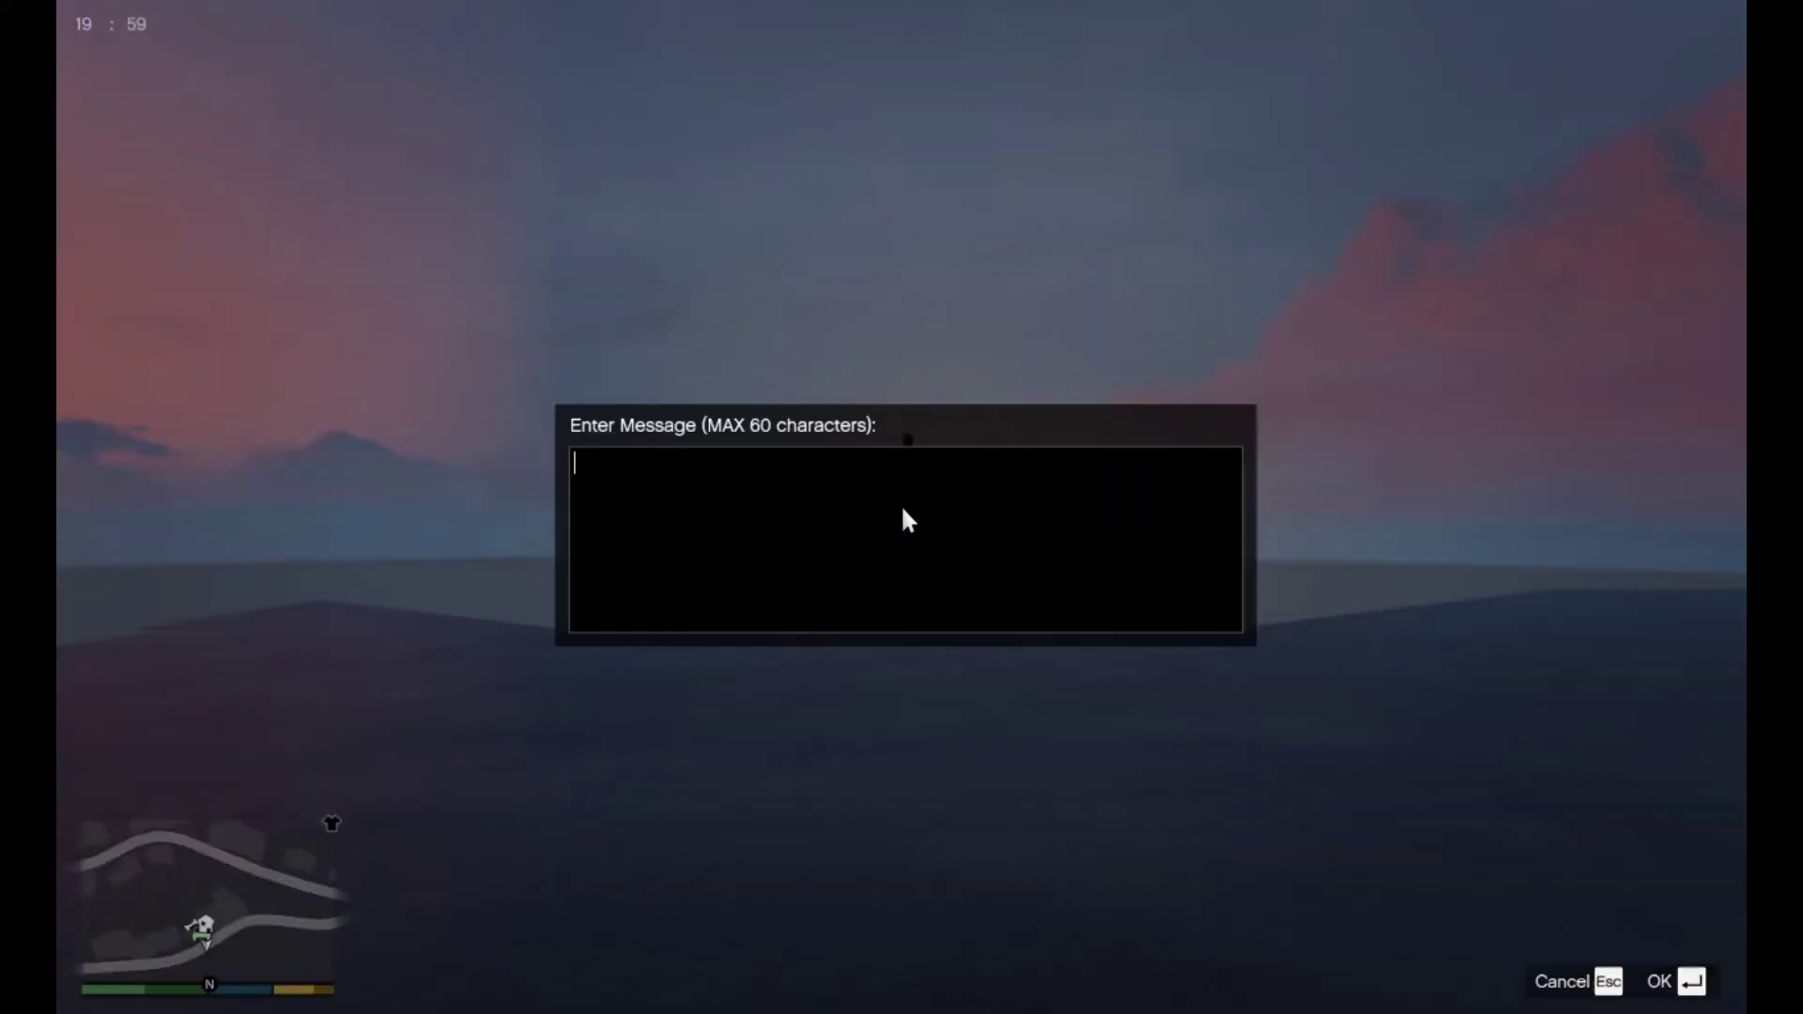
pyautogui.write('marine')
pyautogui.press('Return')
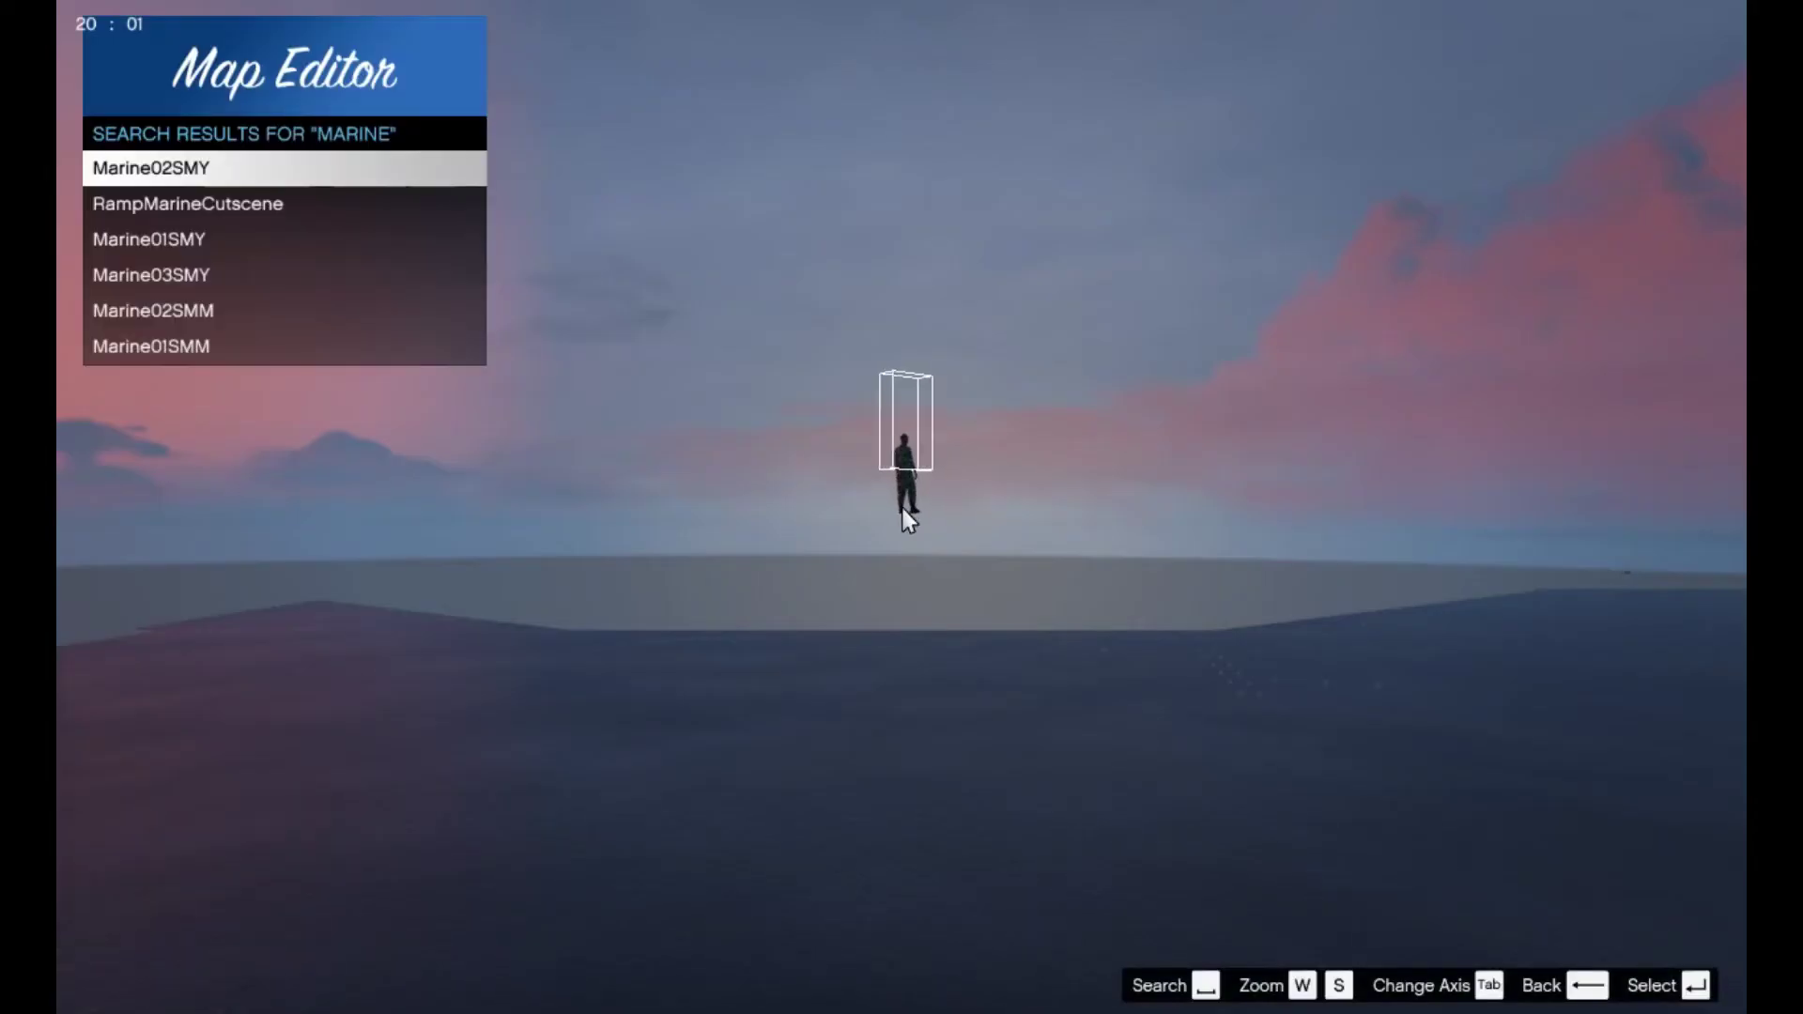
pyautogui.press('Return')
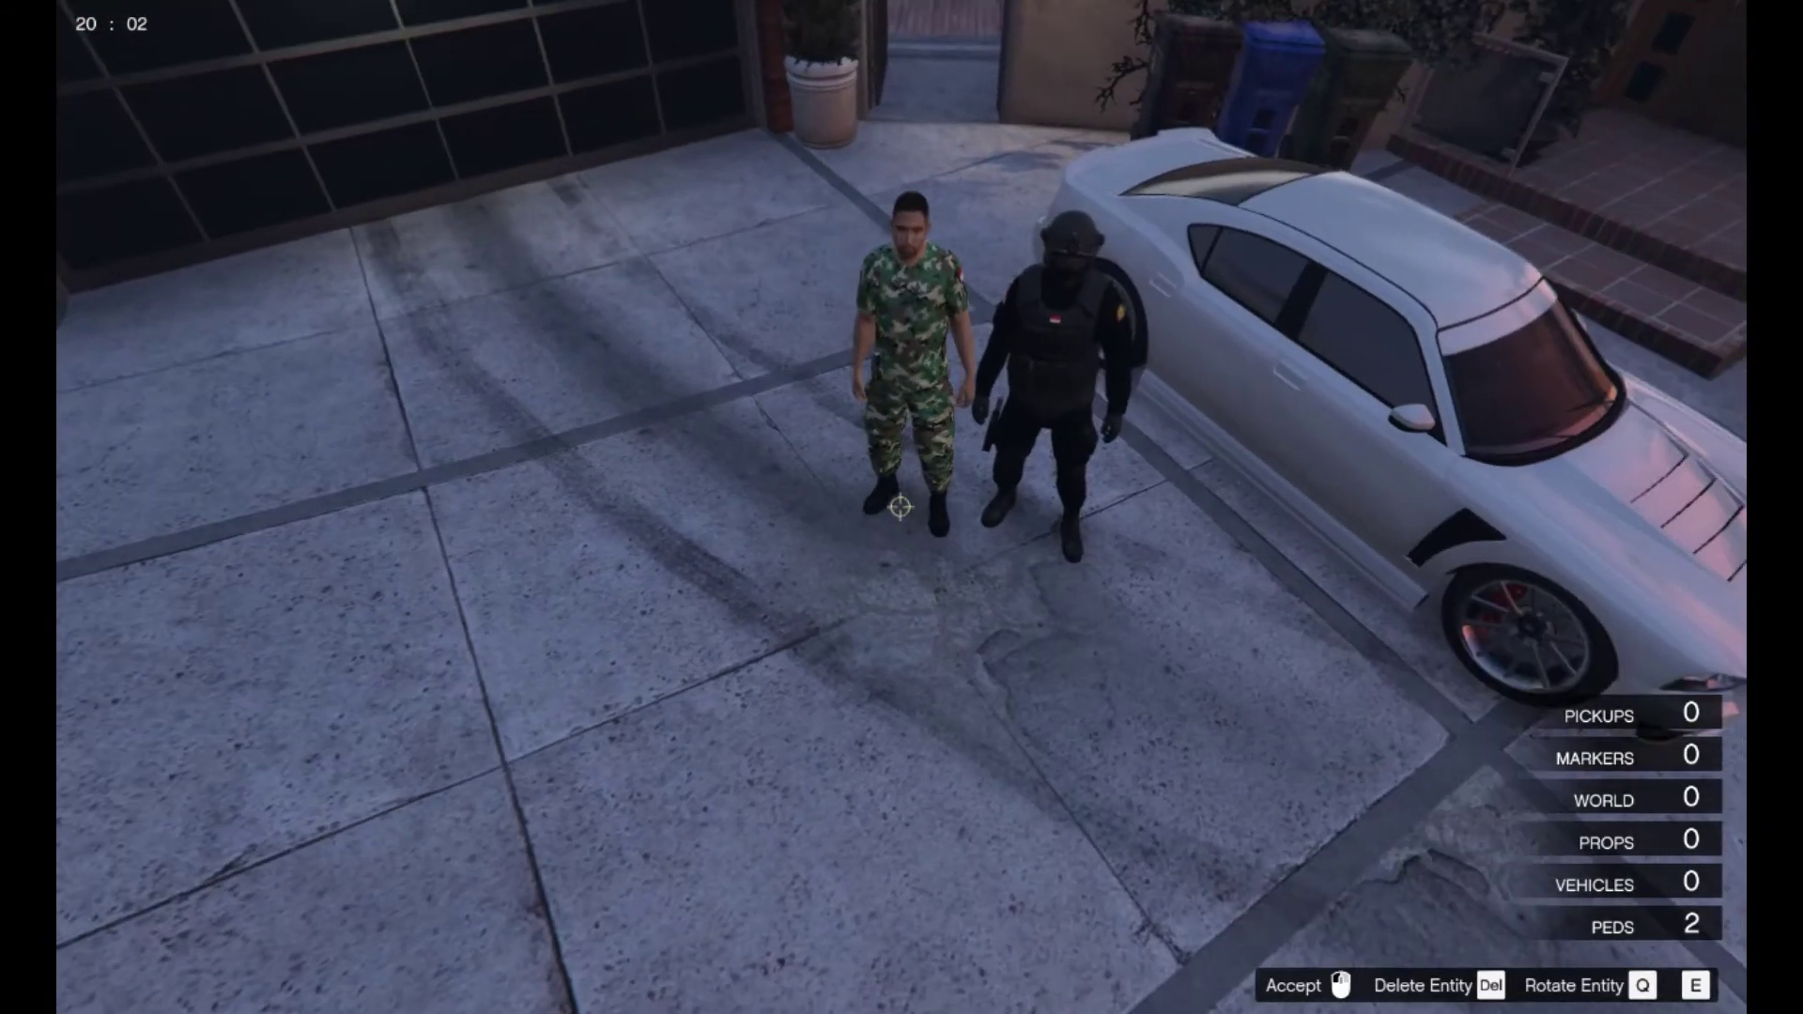
pyautogui.click(900, 508)
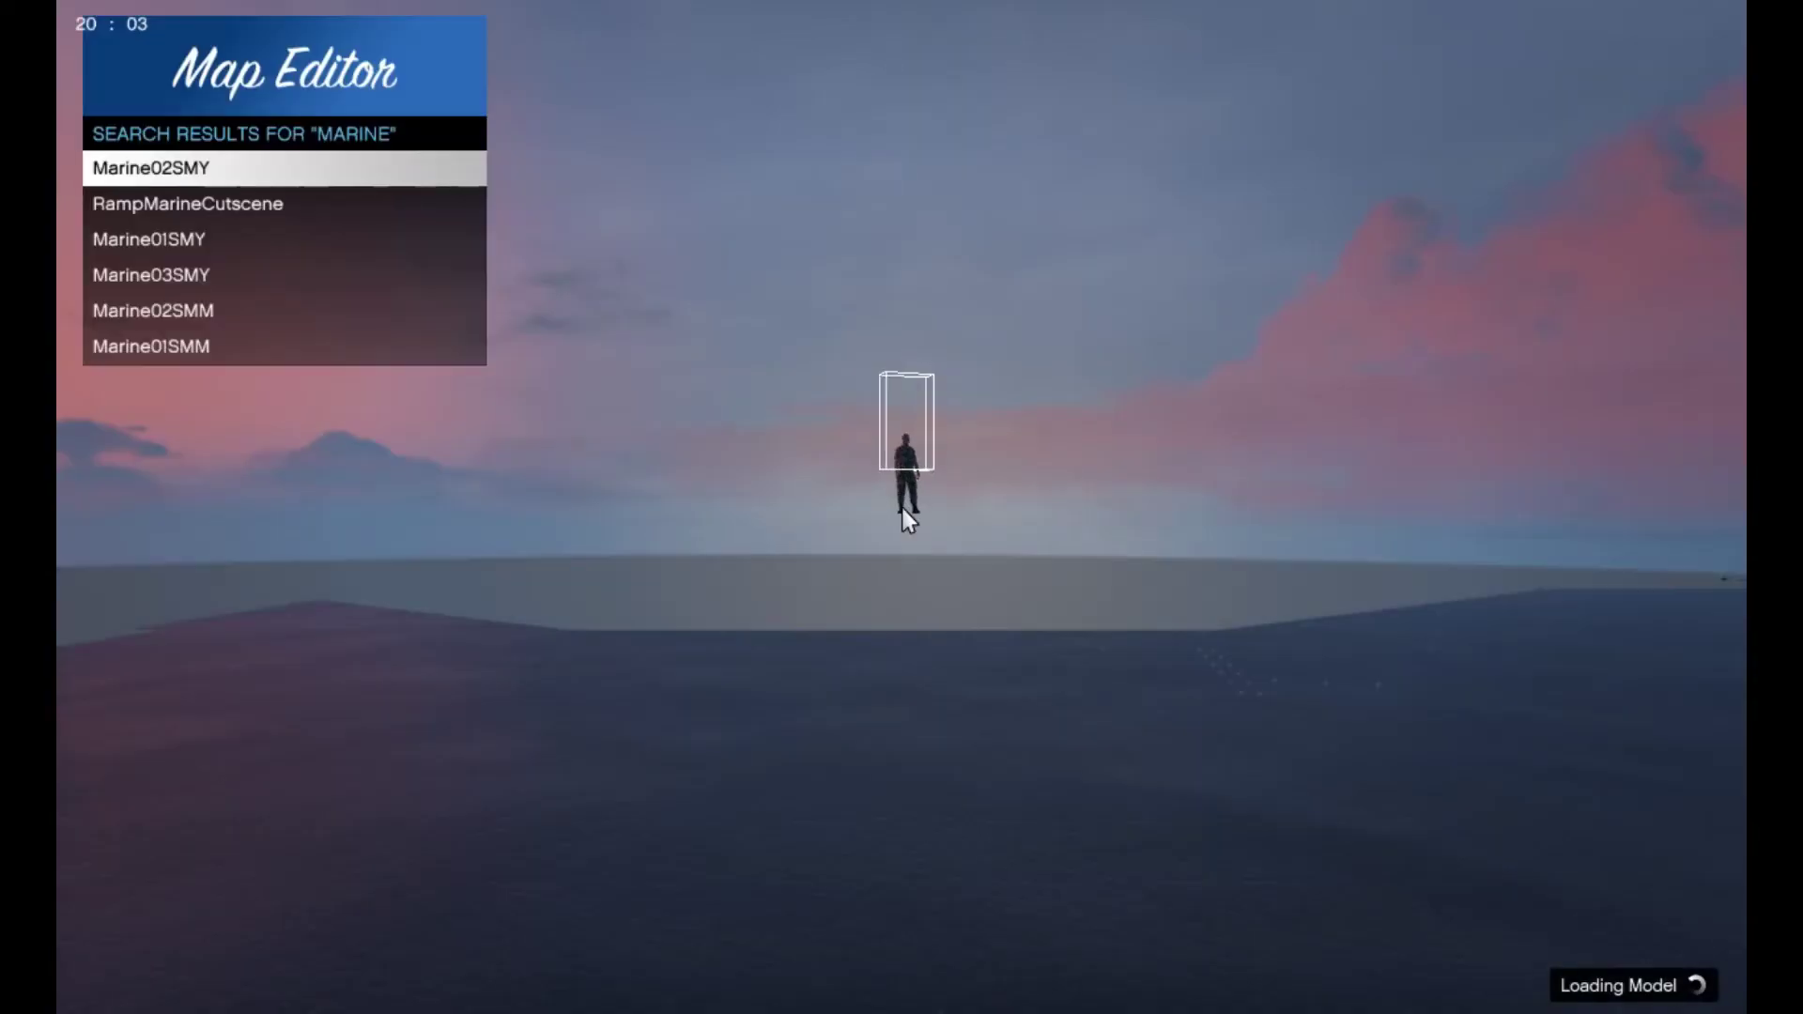
# Spawn a Marine01SMY ped next to the Marine02SMY ped to extend the row.
pyautogui.press('Down')
pyautogui.press('Down')
pyautogui.press('Return')
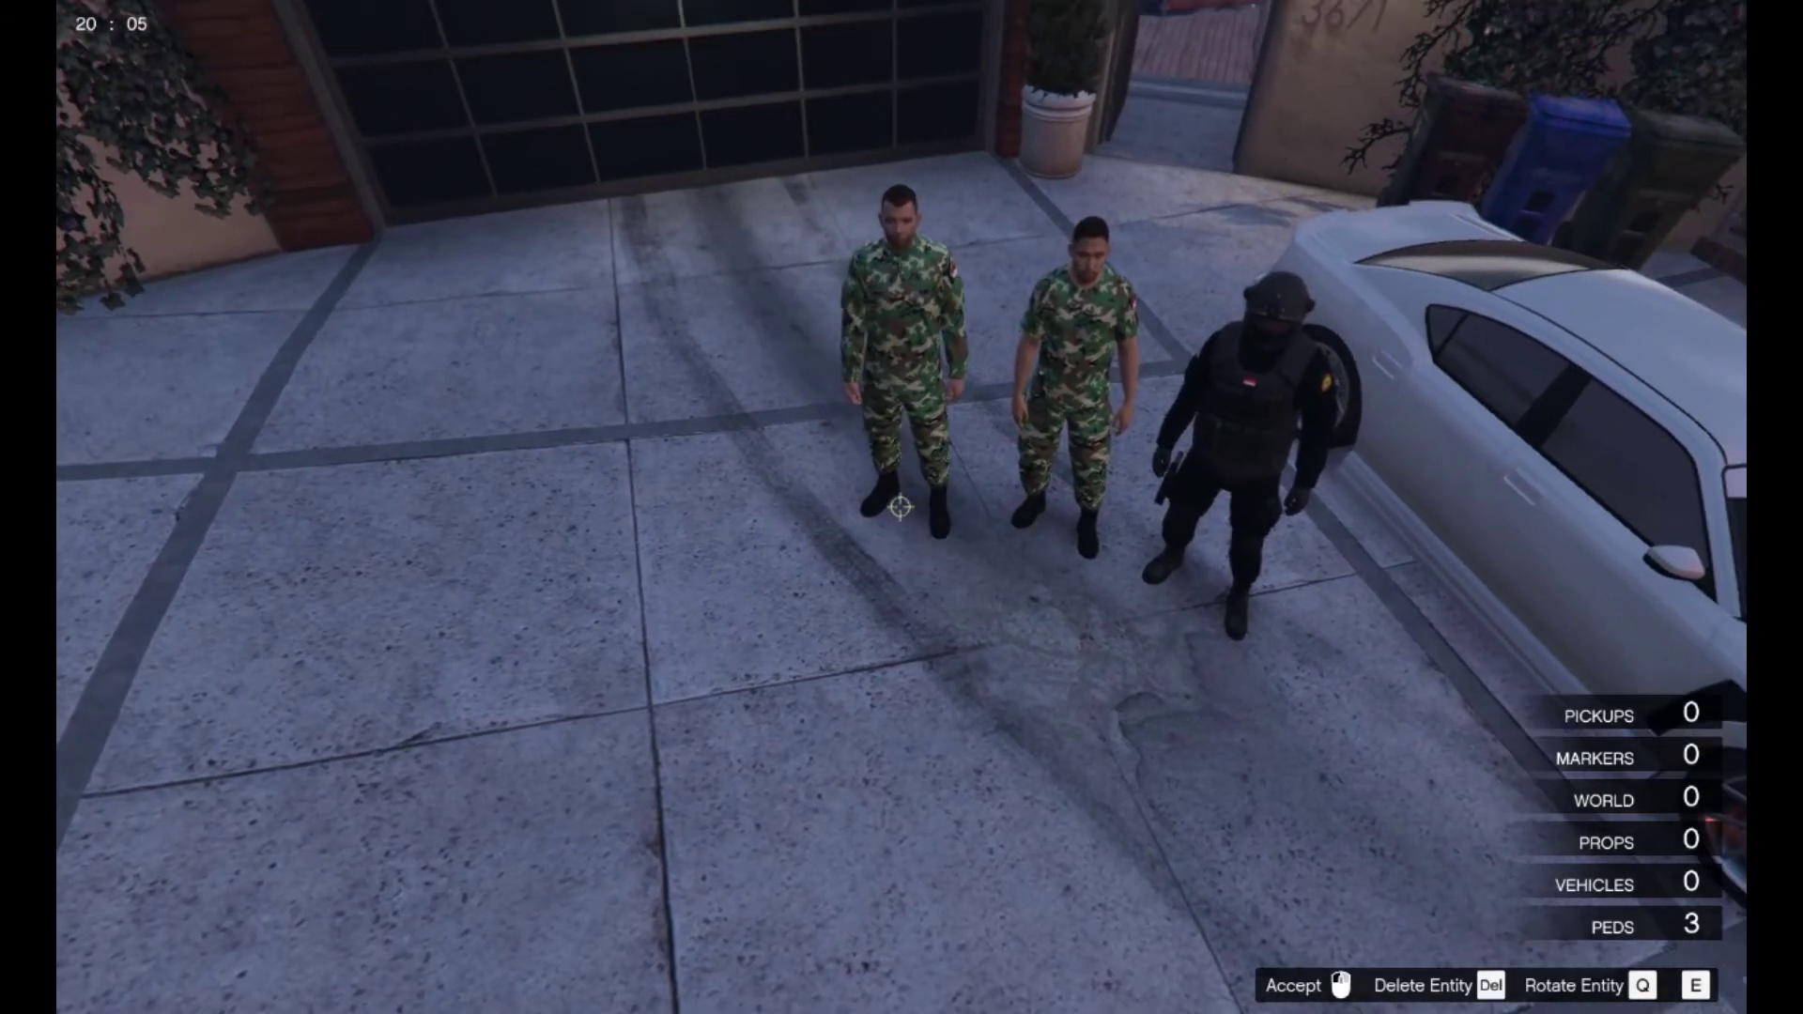
pyautogui.click(900, 508)
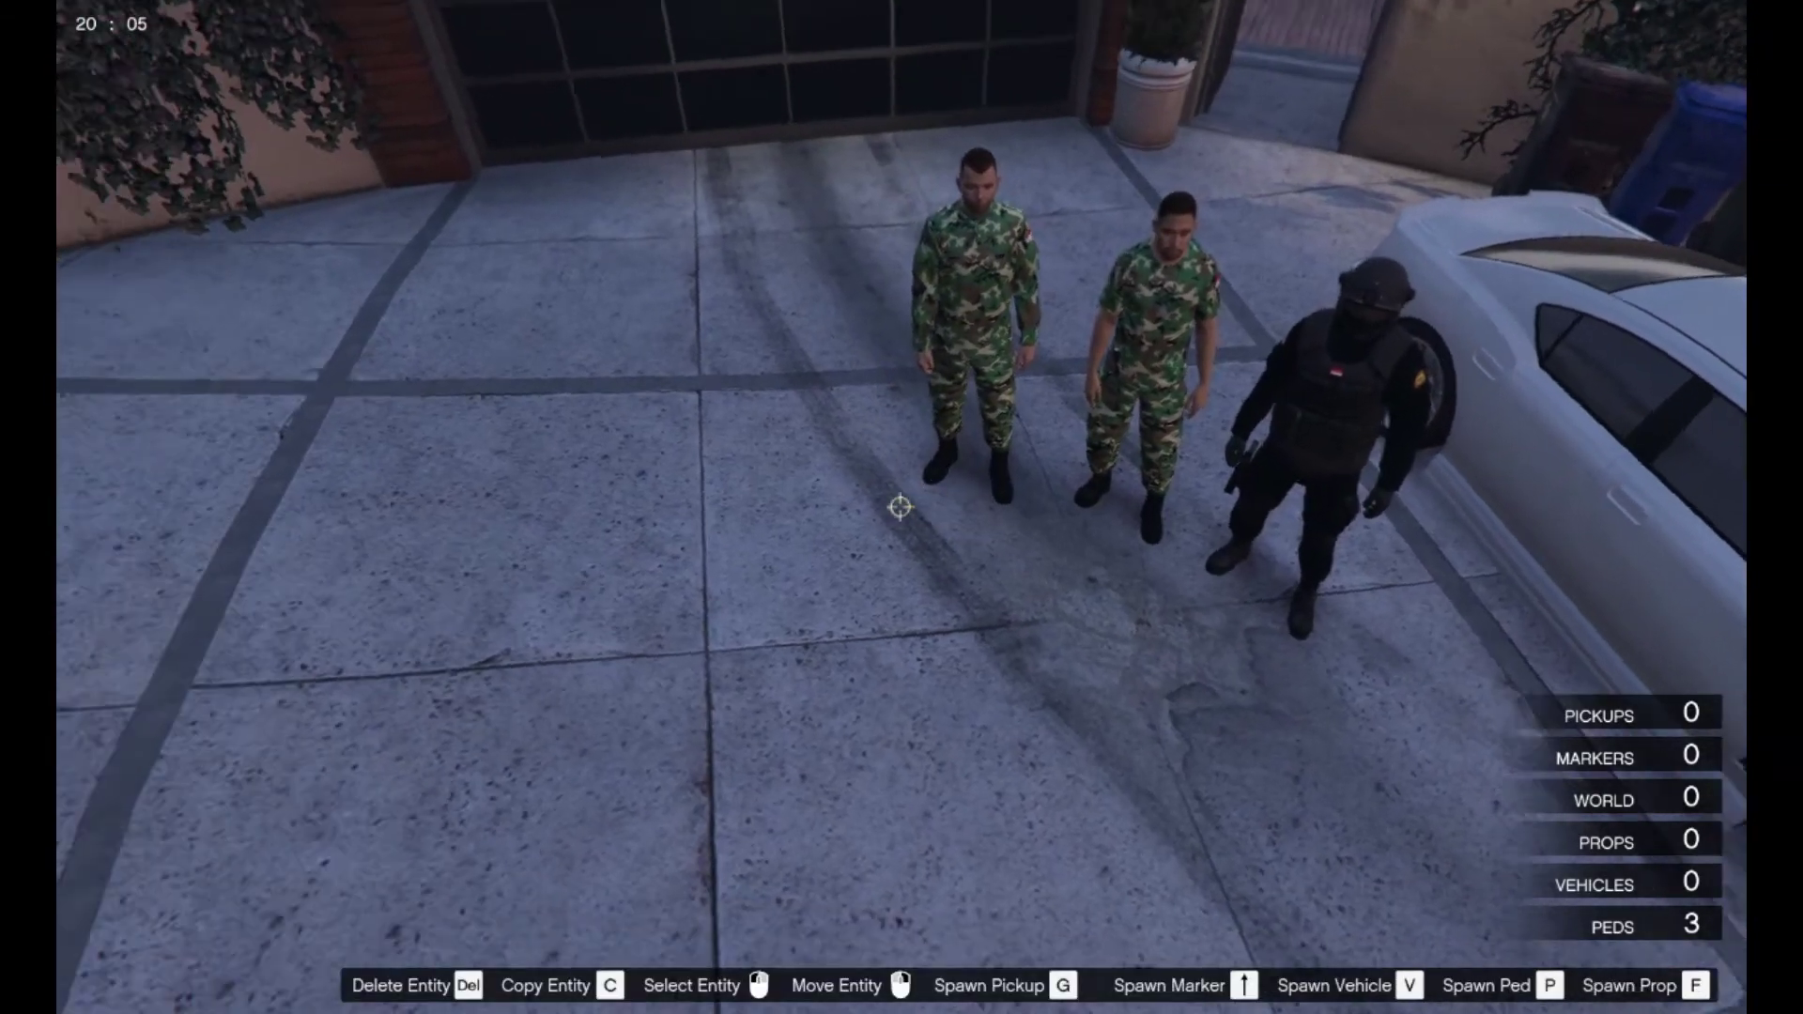
# Place a Marine03SMY ped at the free end of the row and view the whole line-up from farther away.
pyautogui.press('p')
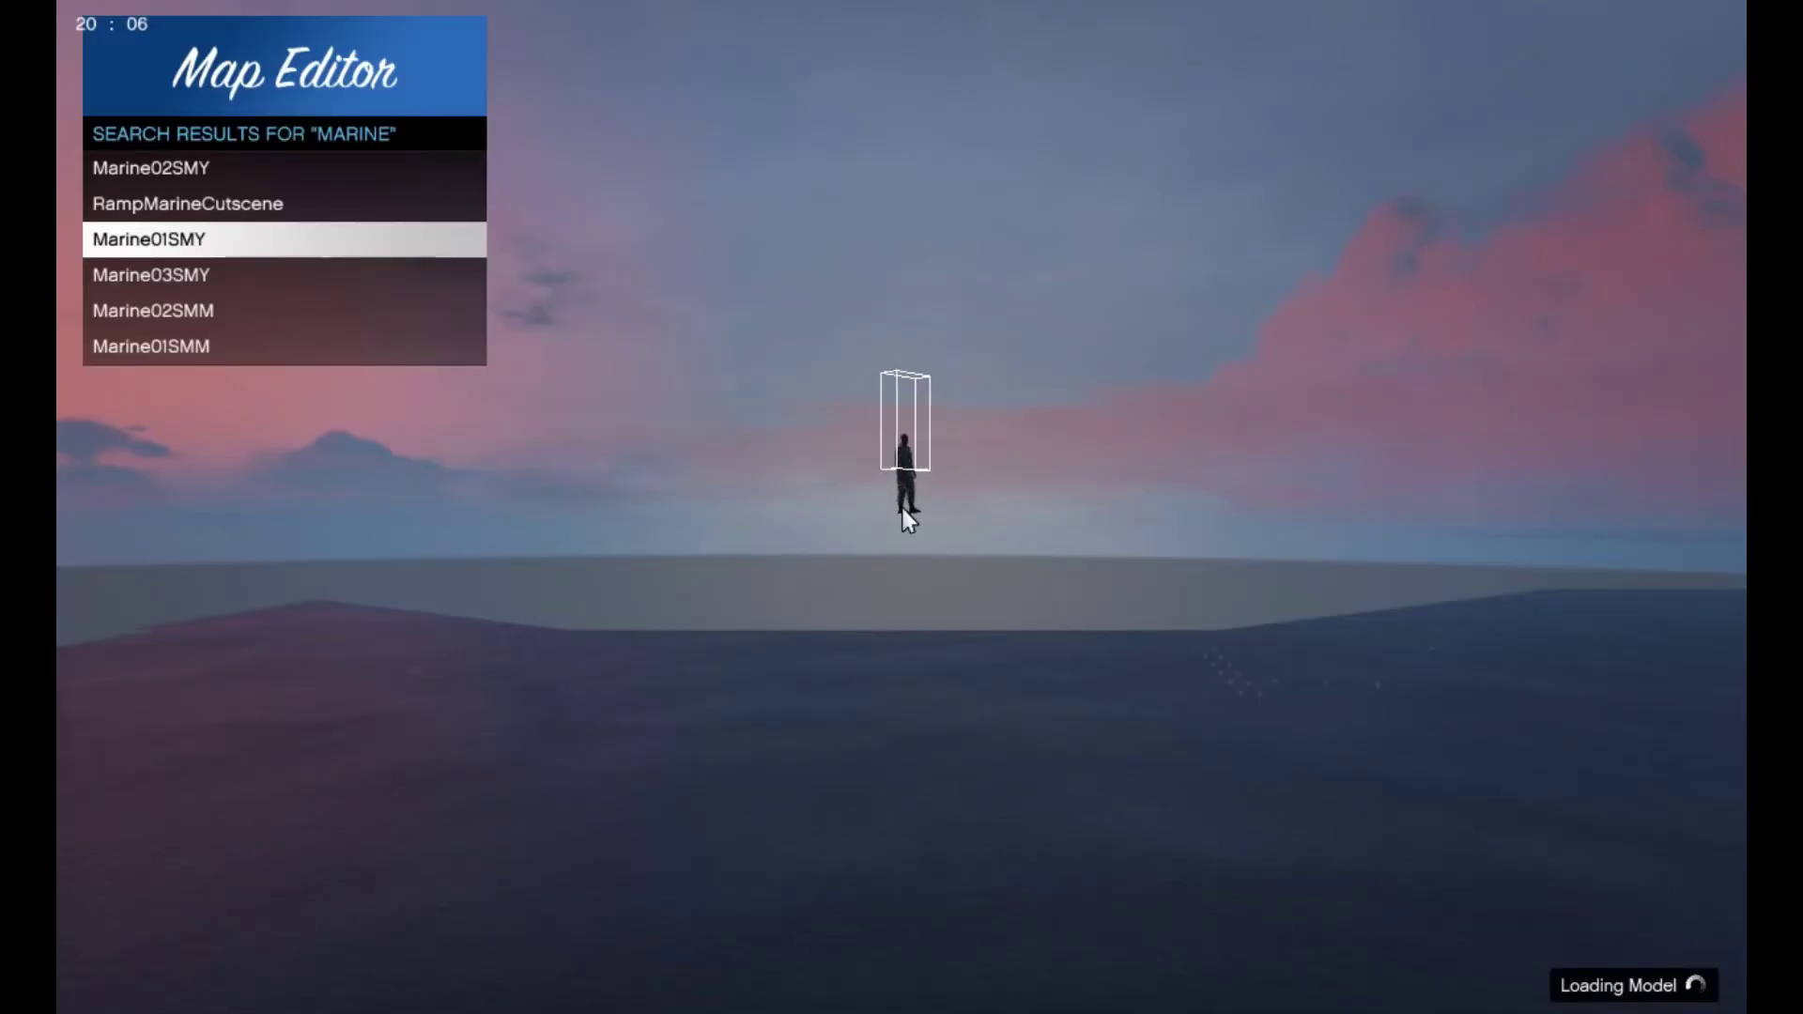
pyautogui.press('Down')
pyautogui.press('Return')
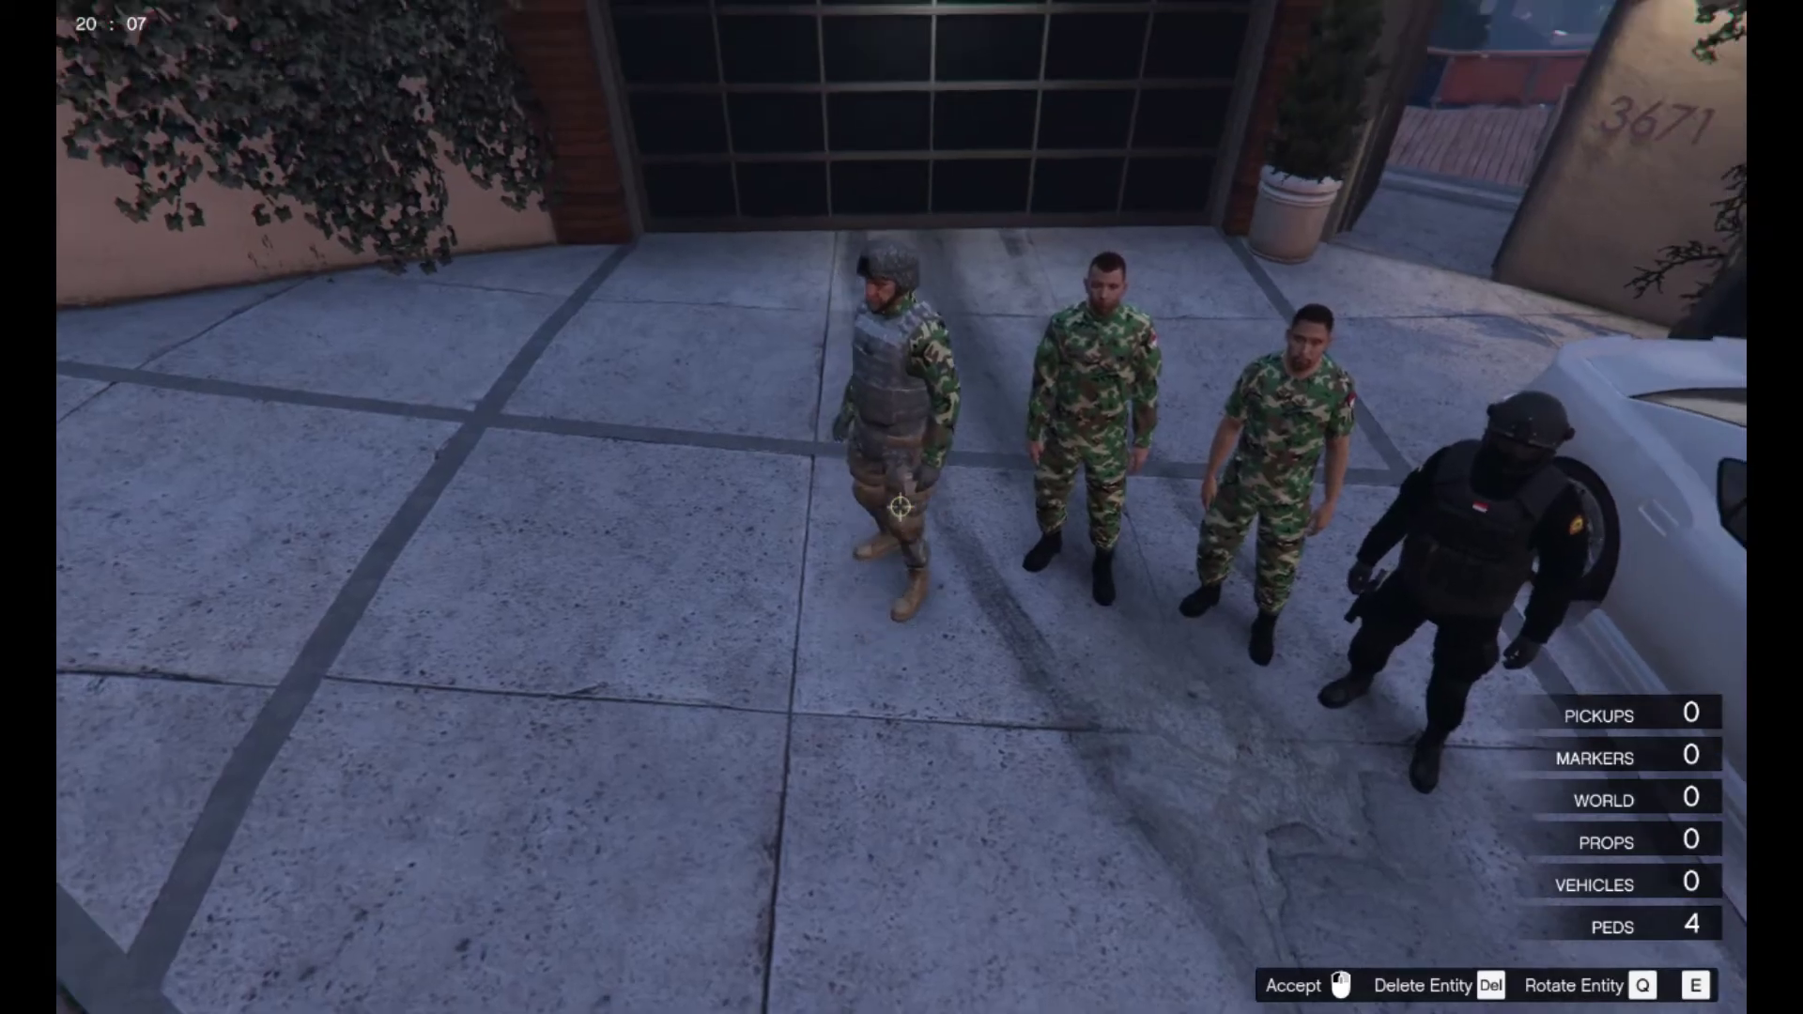
pyautogui.click(900, 508)
pyautogui.press('w')
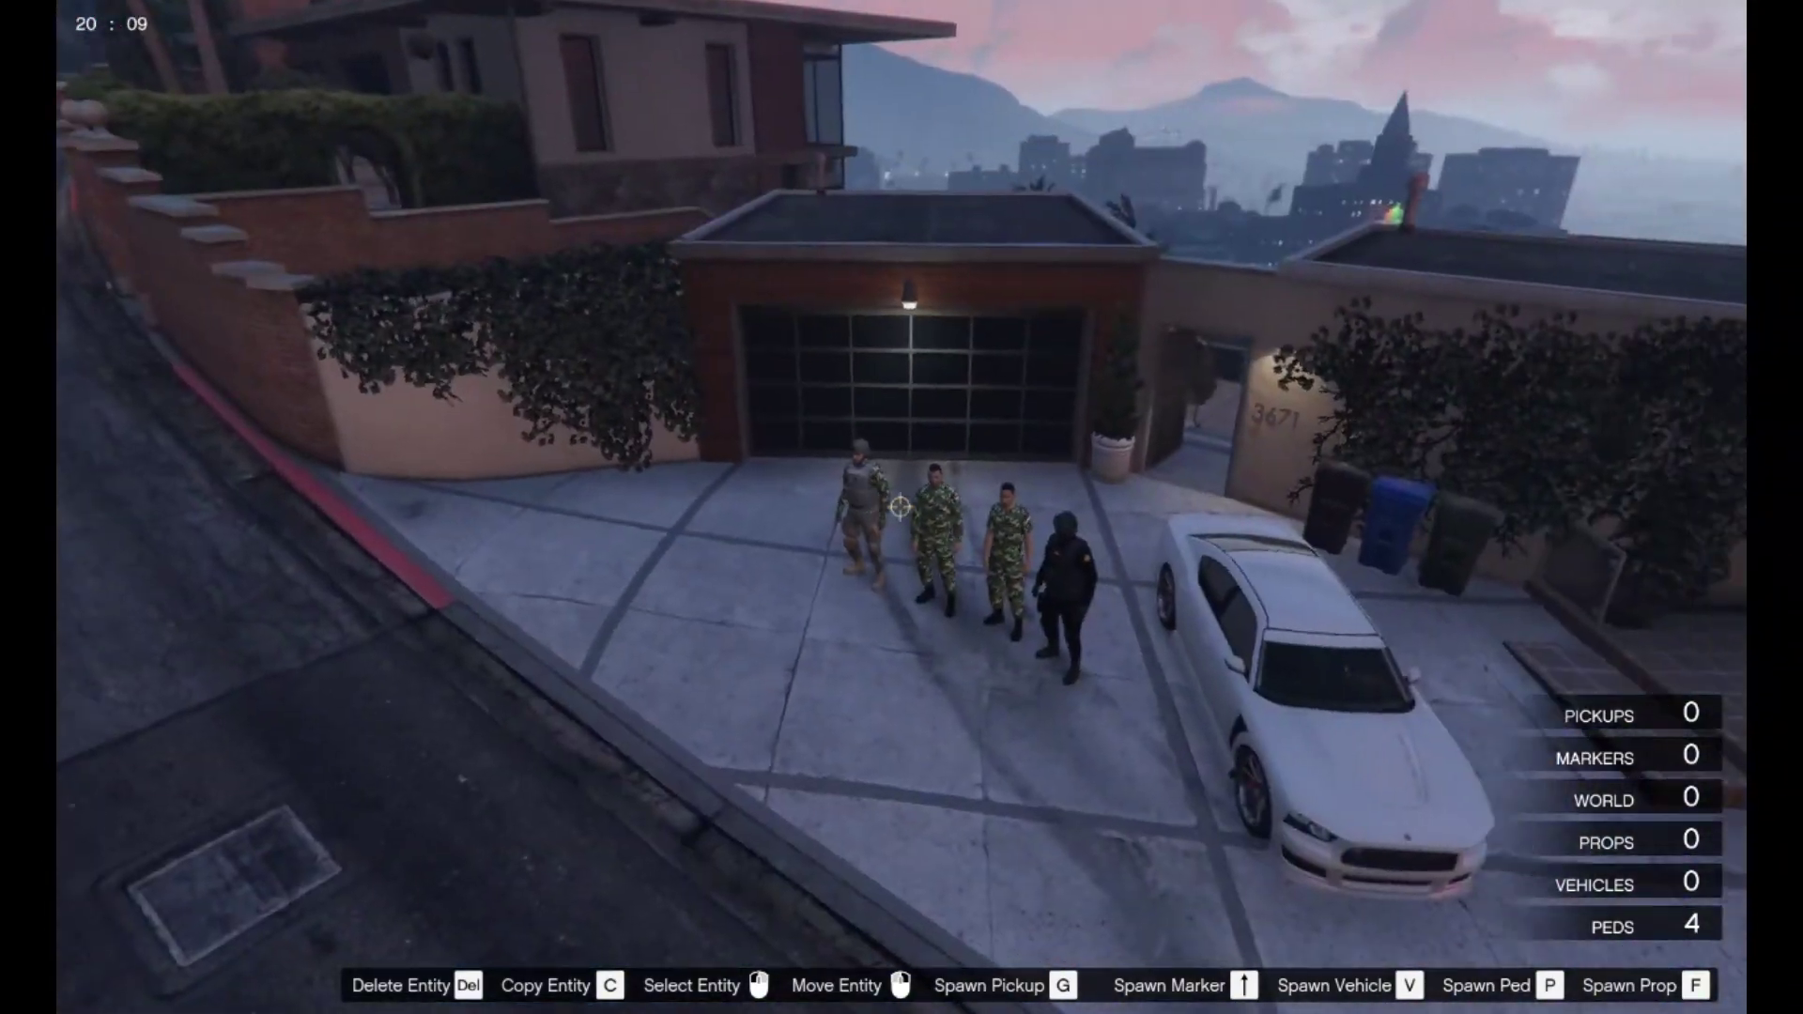
# Add a second Marine01SMY ped beside the helmeted Marine03SMY ped, turned to face the same way as the row.
pyautogui.press('w')
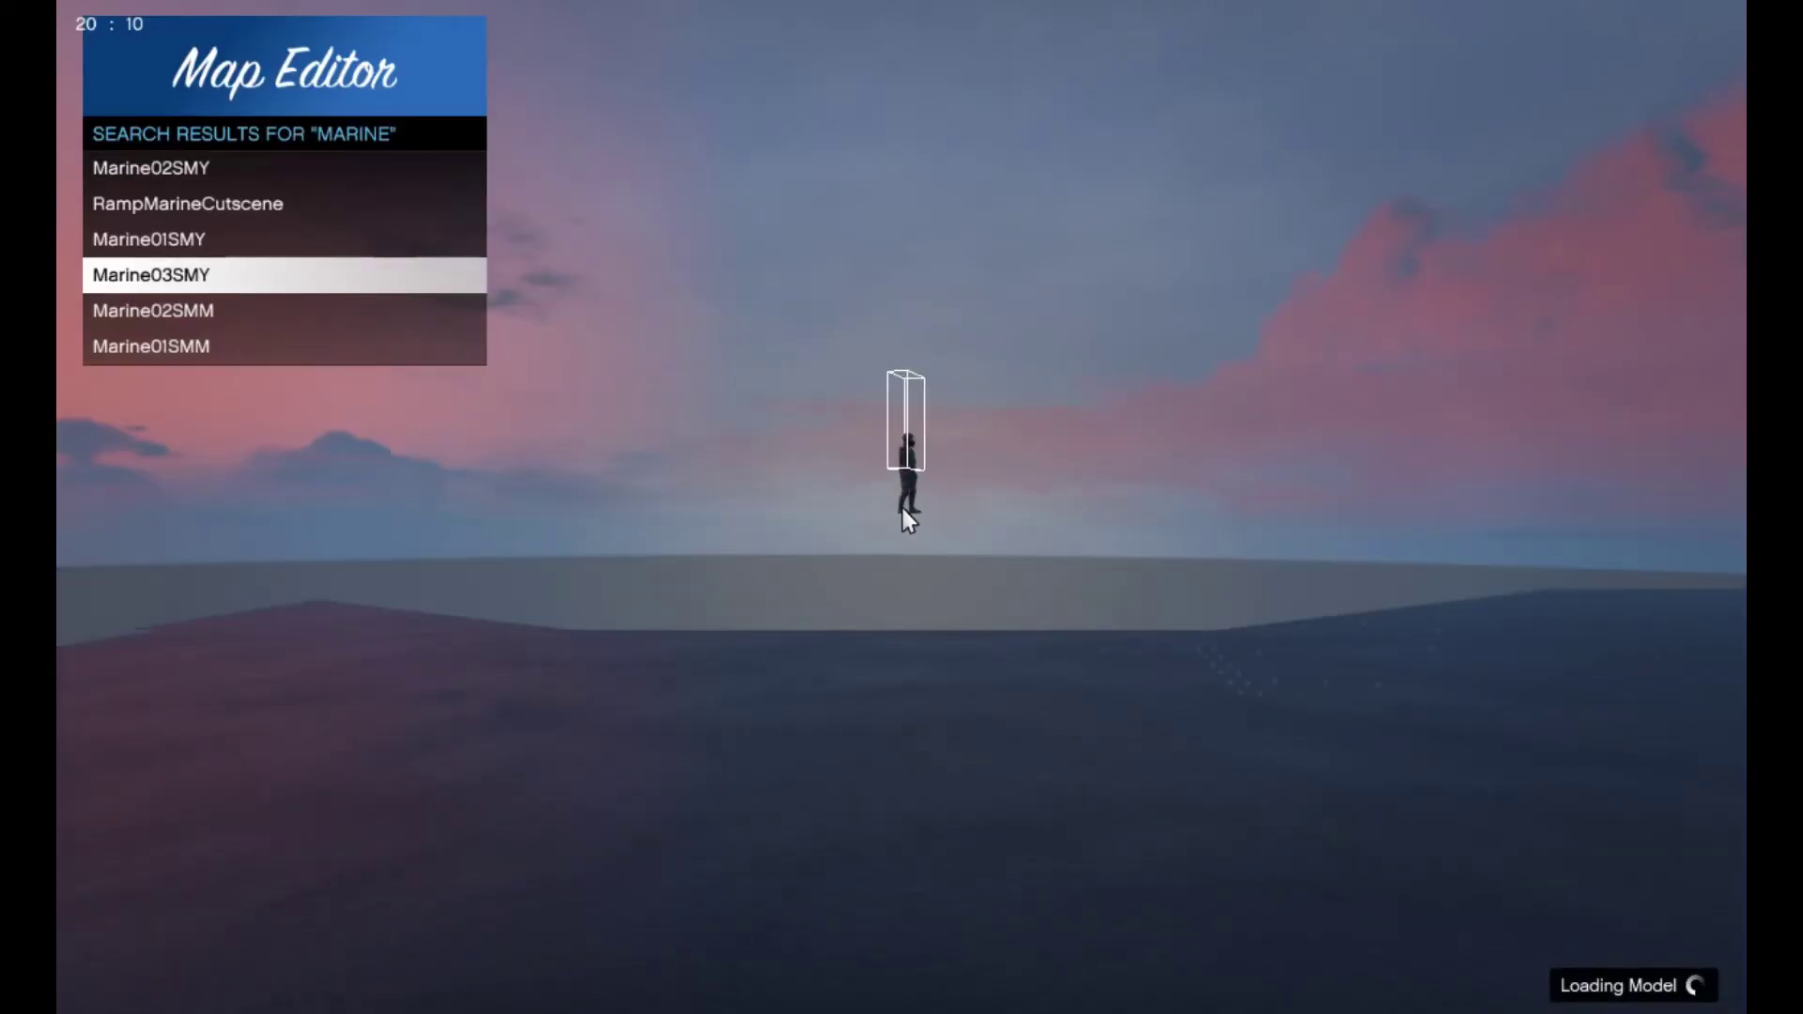
pyautogui.press('Up')
pyautogui.press('Return')
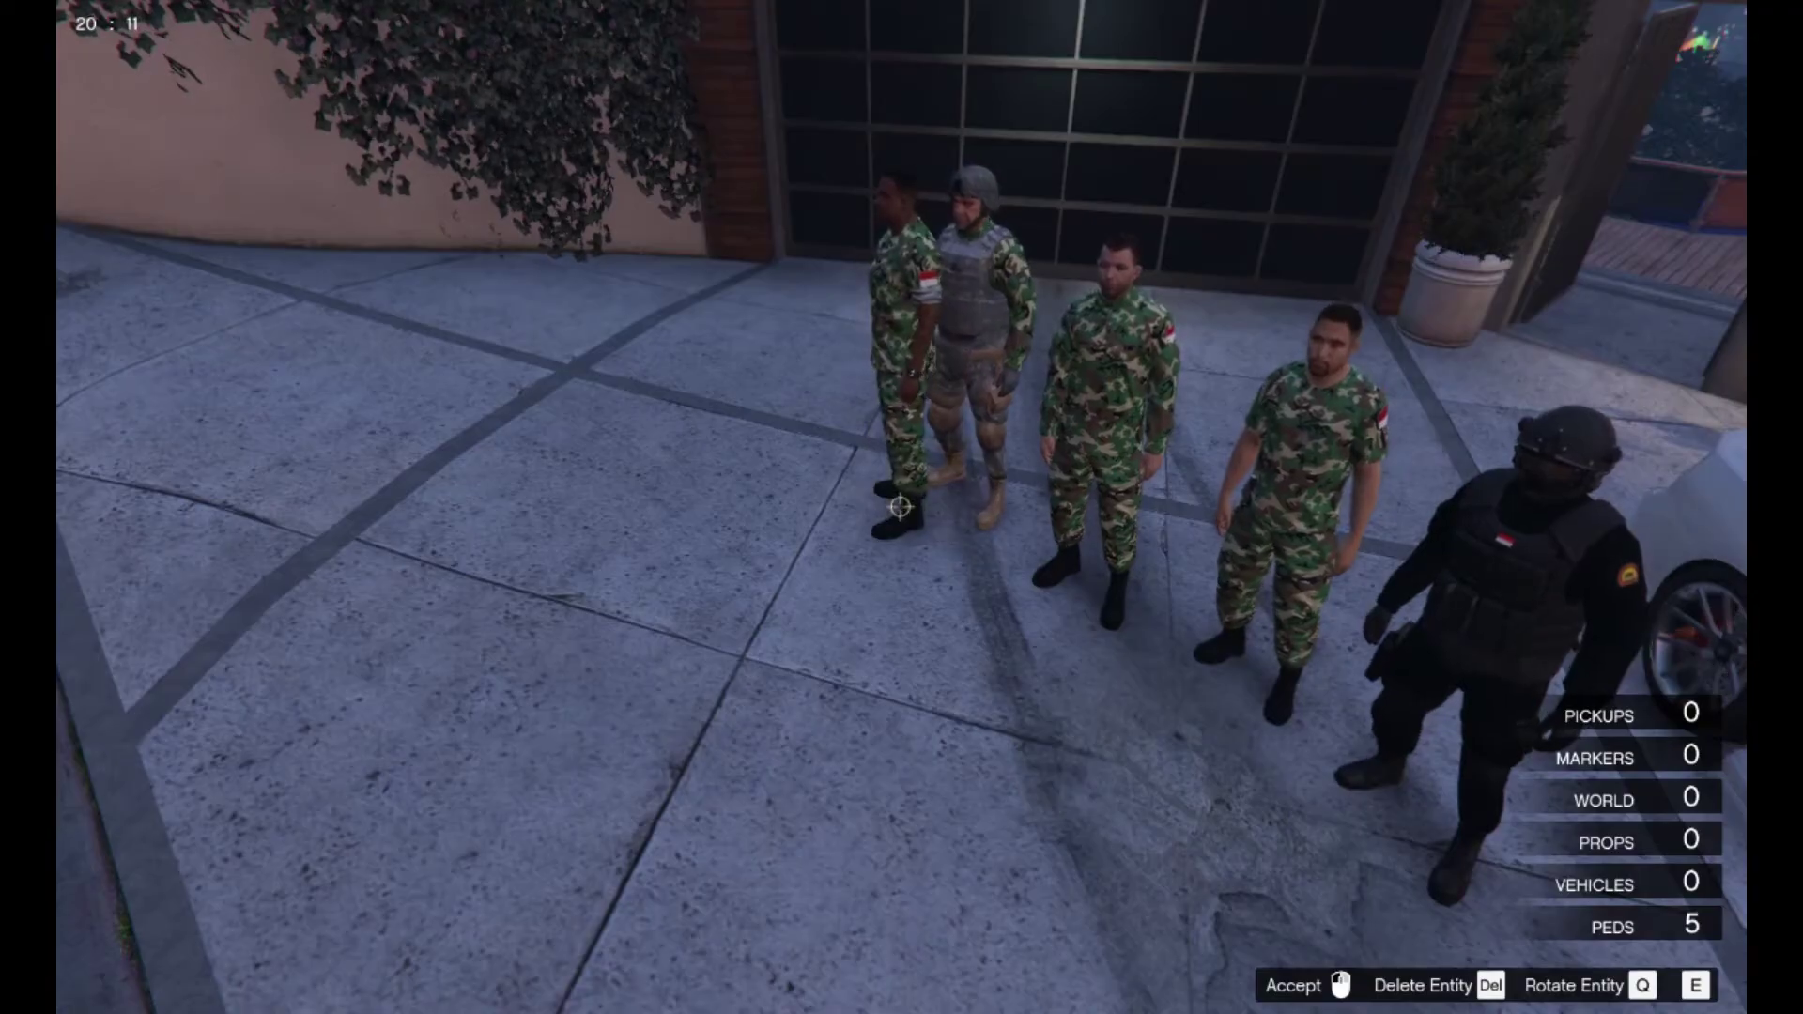
pyautogui.press('w')
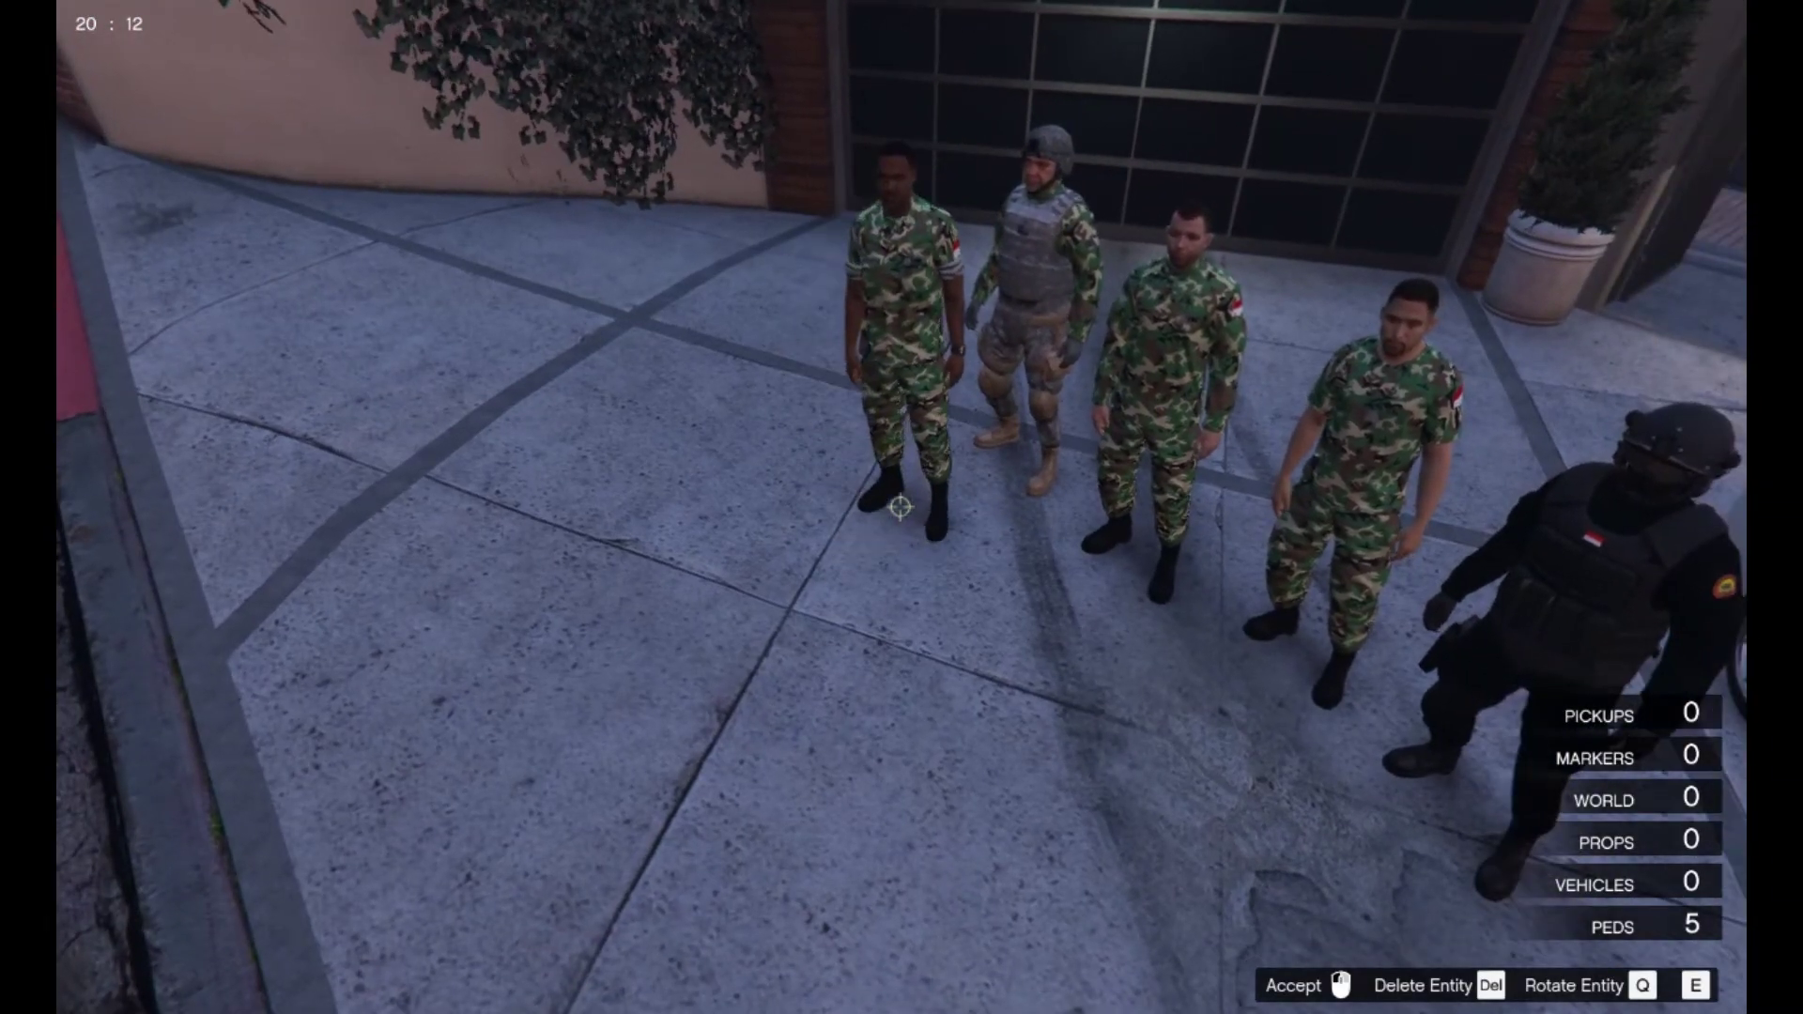
pyautogui.click(900, 507)
# Spawn another Marine03SMY ped in front of the row of soldiers.
pyautogui.press('s')
pyautogui.press('p')
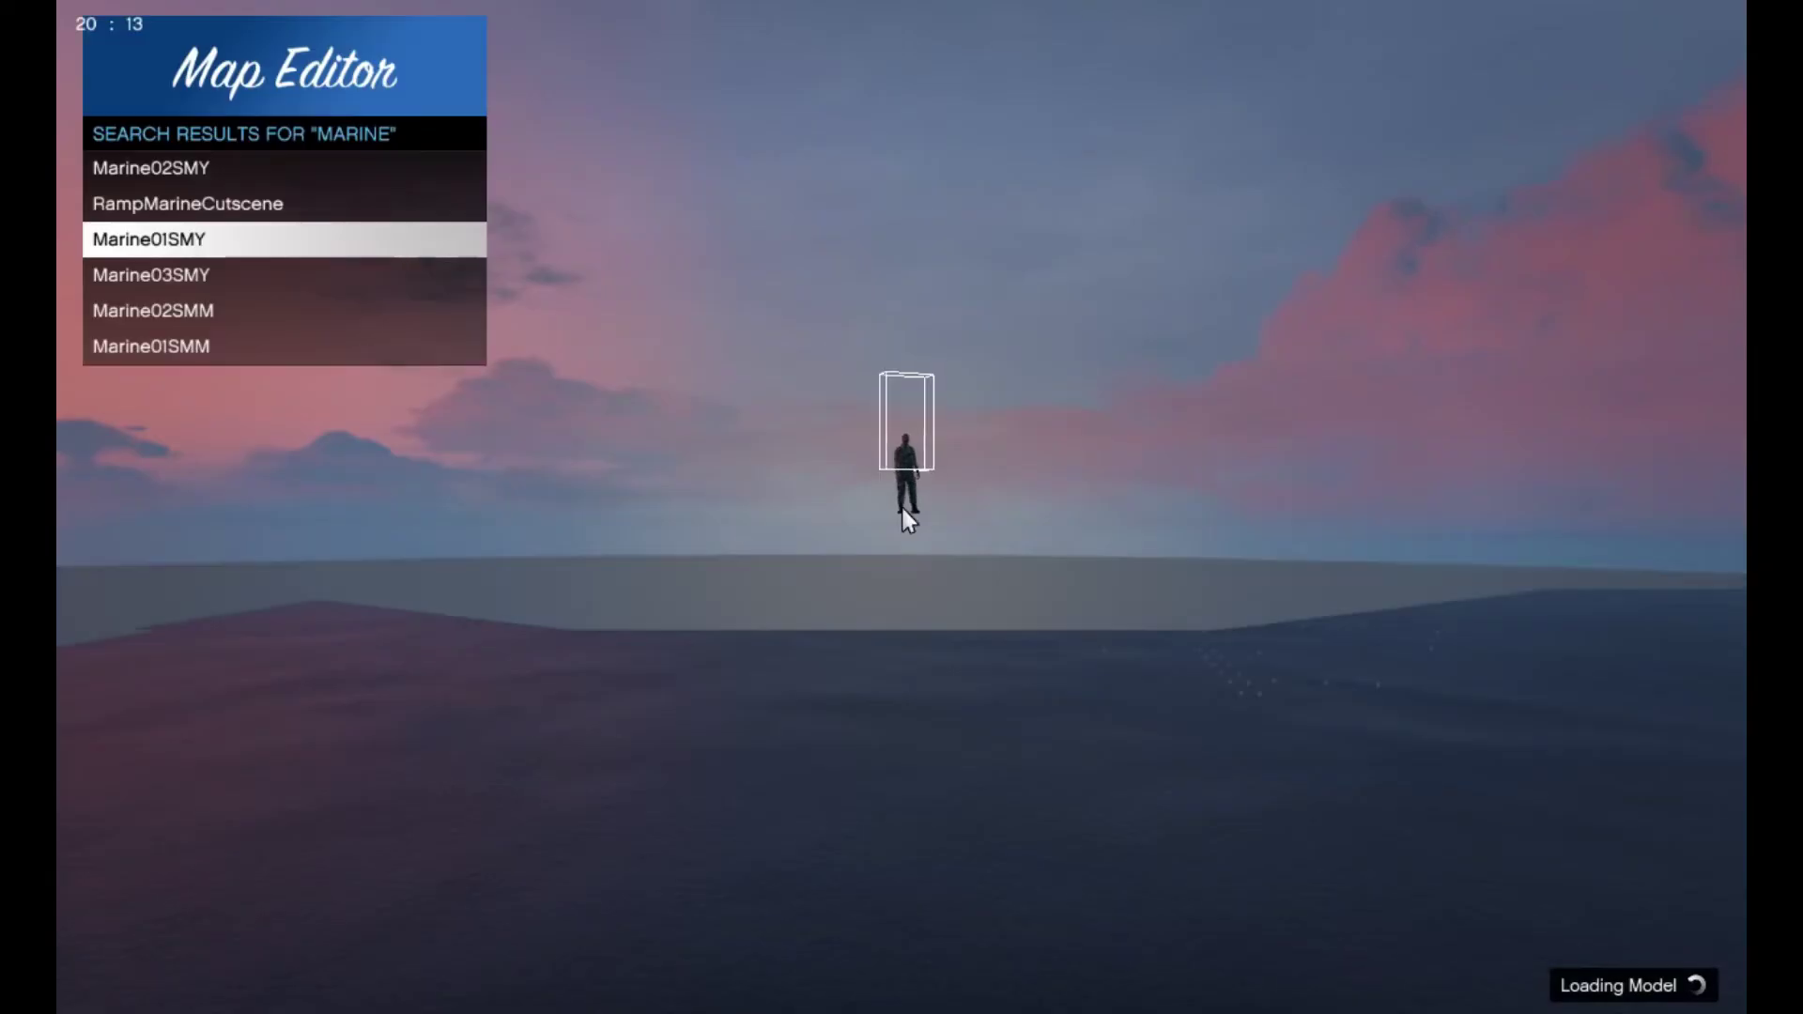
pyautogui.press('Down')
pyautogui.press('Return')
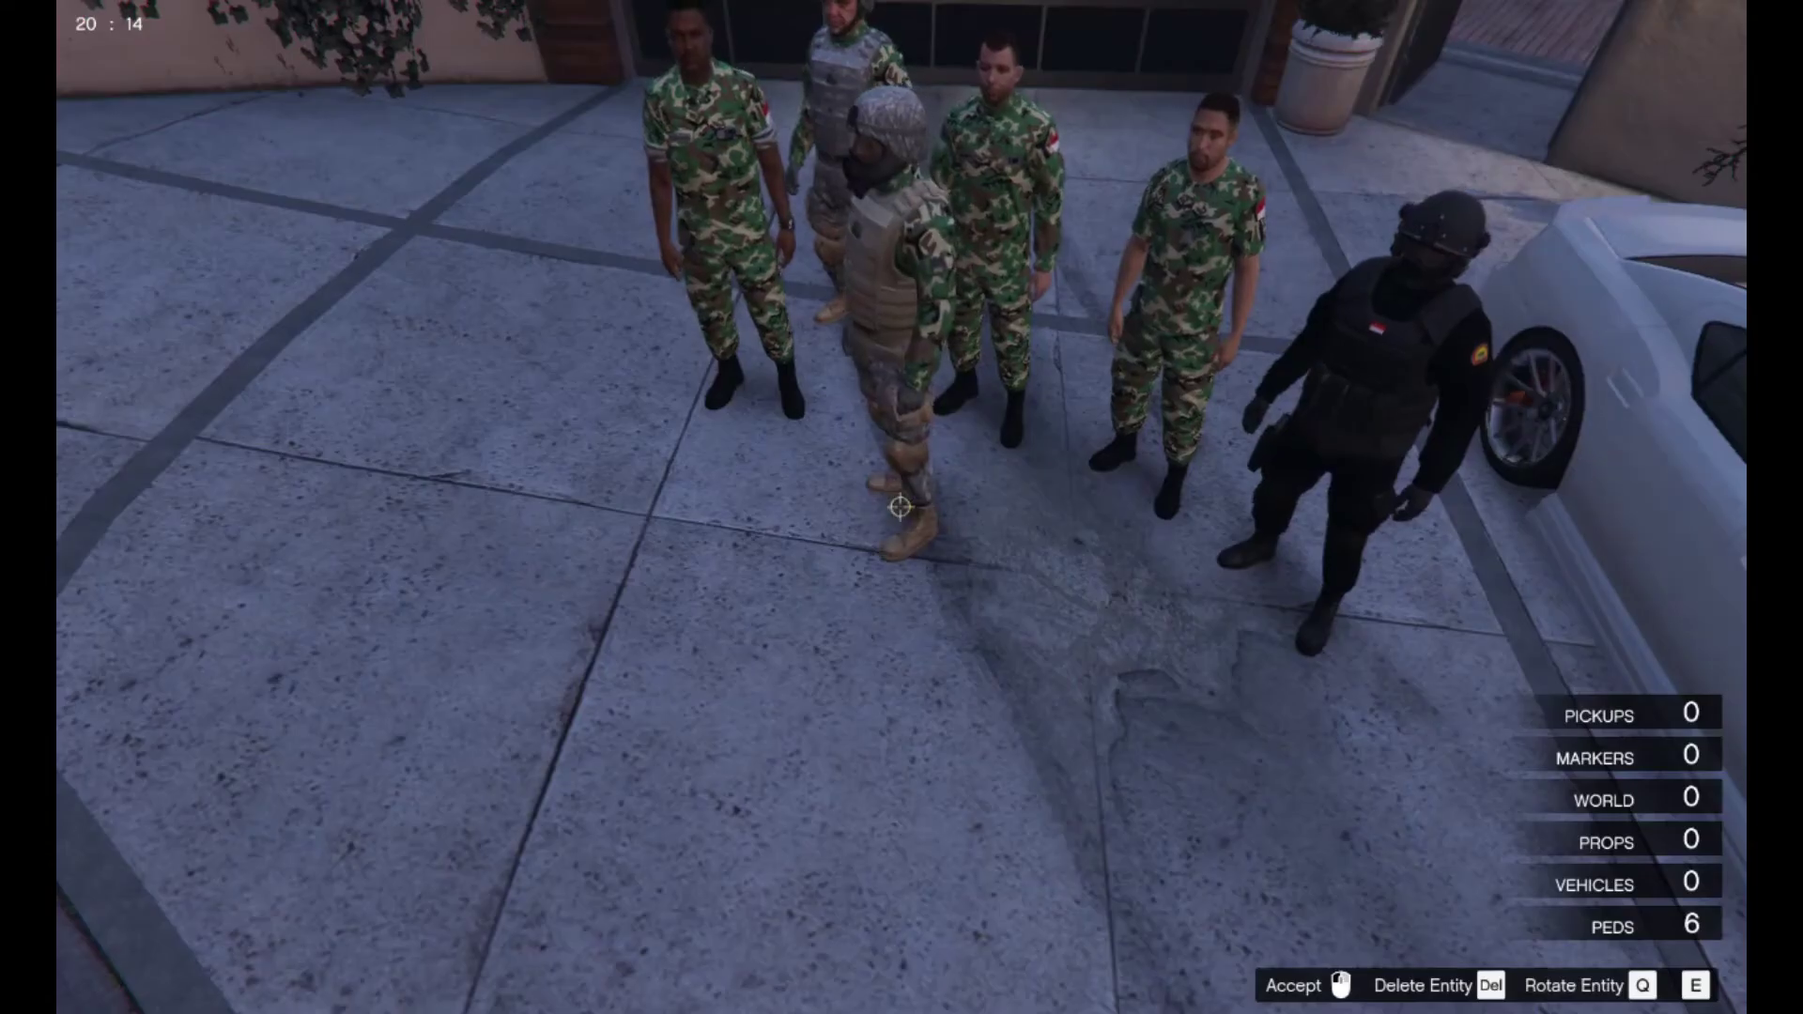